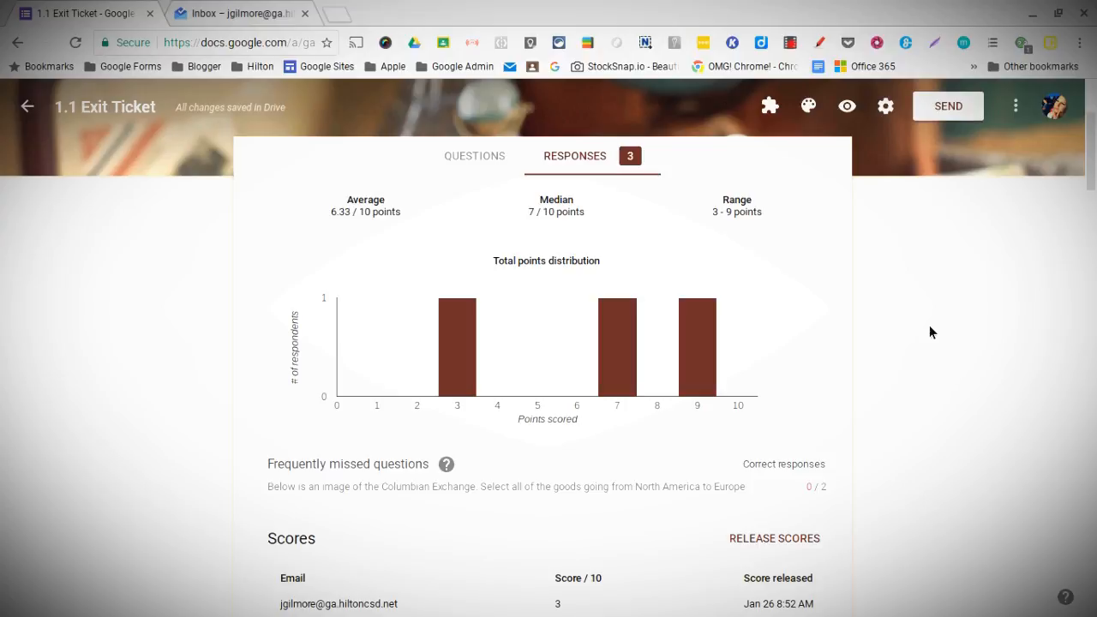
# Review the response summary, including the points distribution, frequently missed questions, individual scores and the answer chart for each question.
pyautogui.scroll(-2, 927, 331)
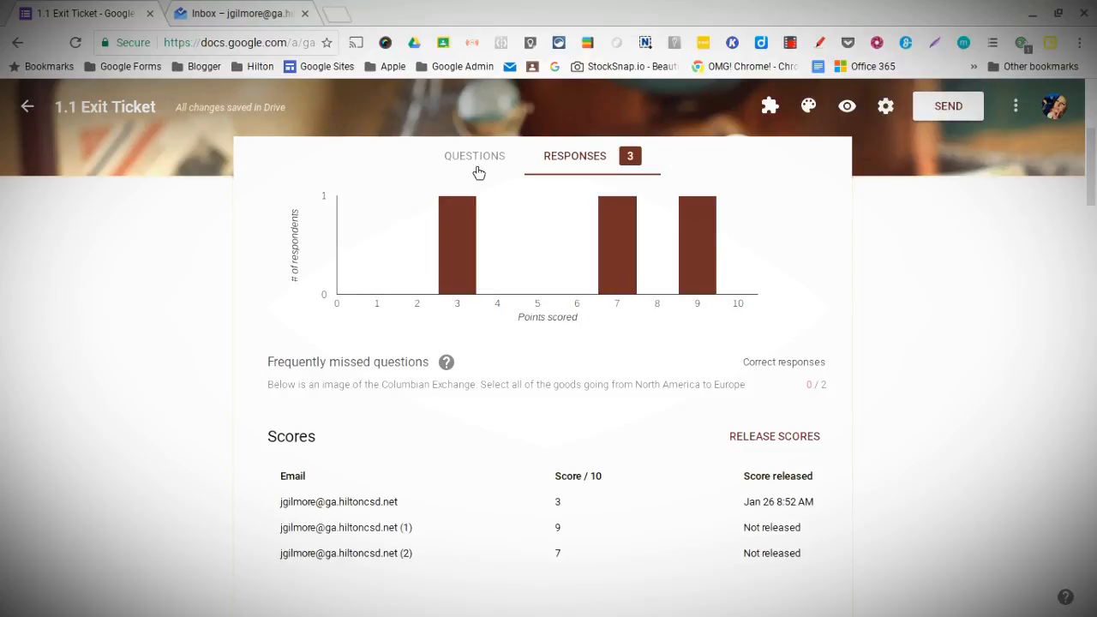
pyautogui.scroll(-3, 600, 355)
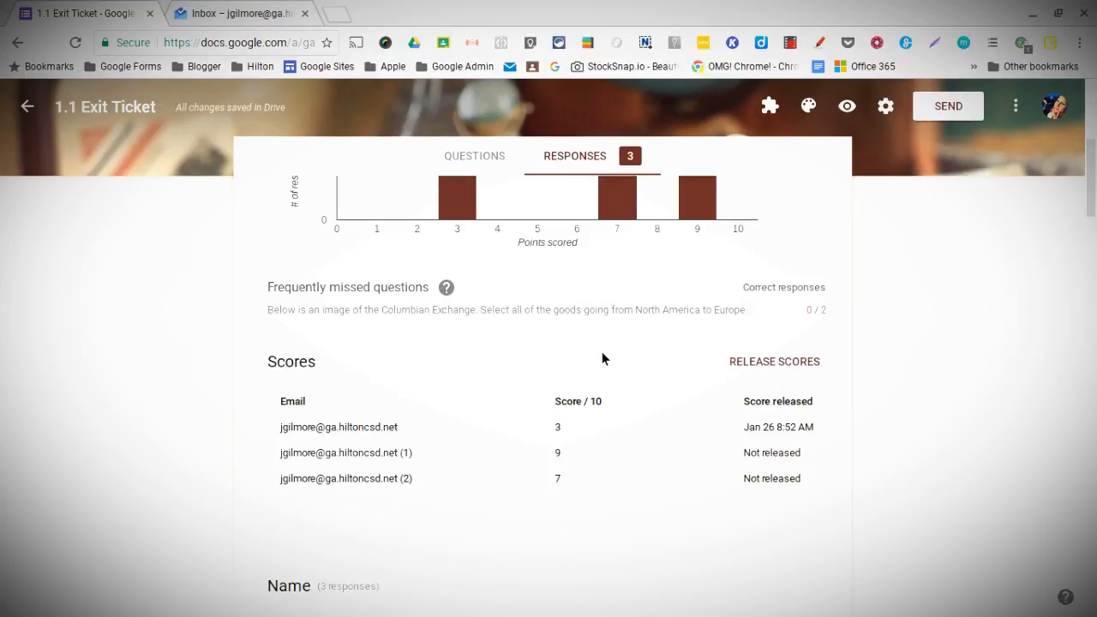
pyautogui.scroll(1, 654, 180)
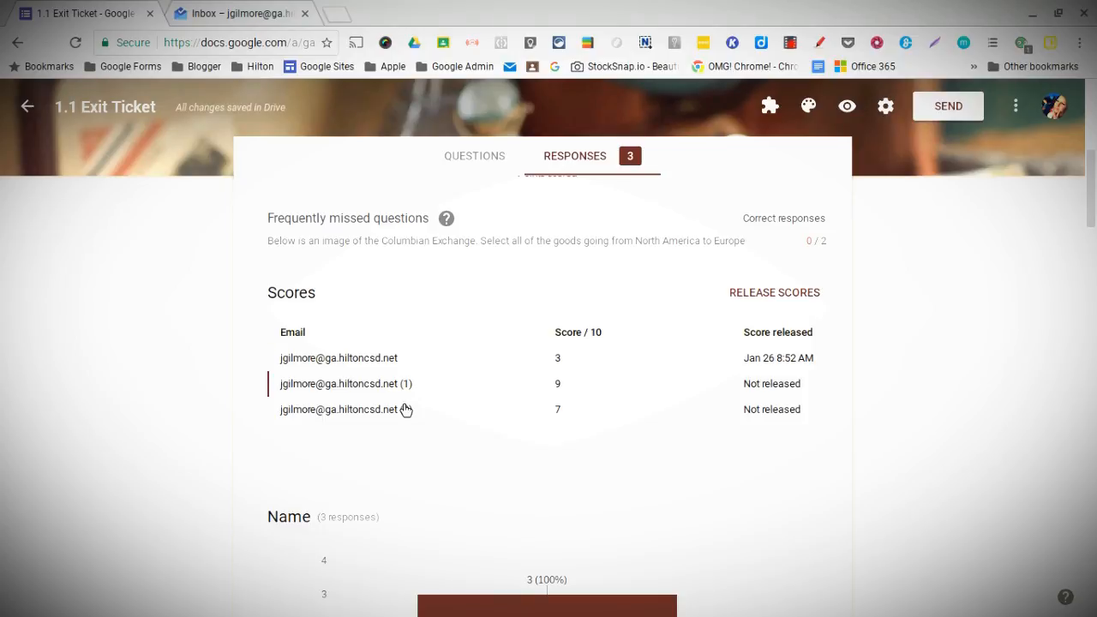
pyautogui.scroll(-2, 403, 420)
pyautogui.scroll(-3, 403, 428)
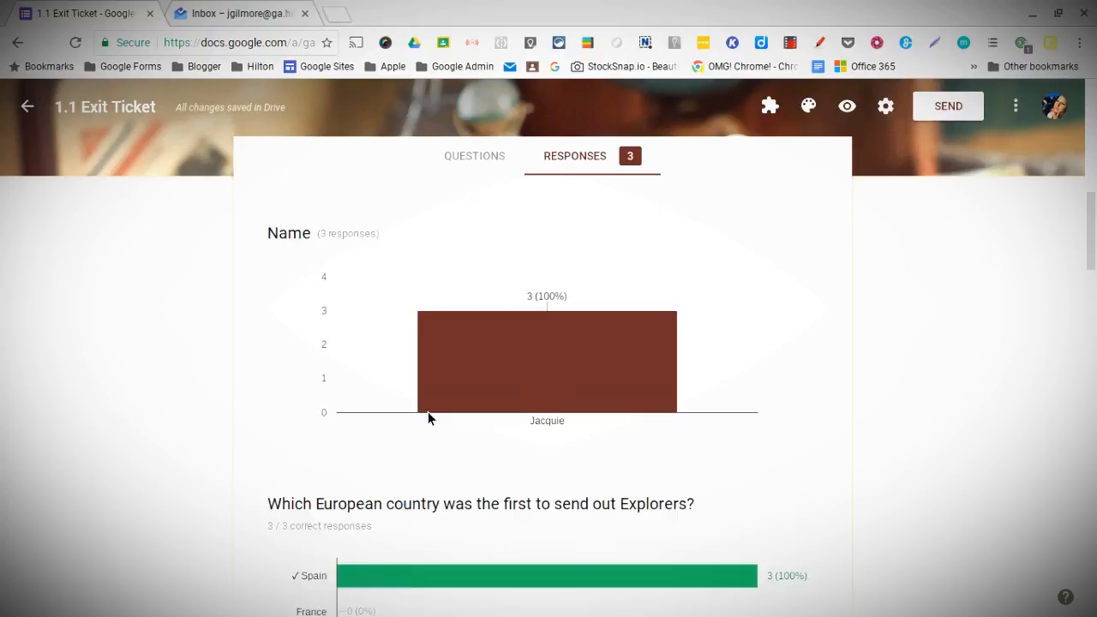
pyautogui.scroll(-7, 431, 418)
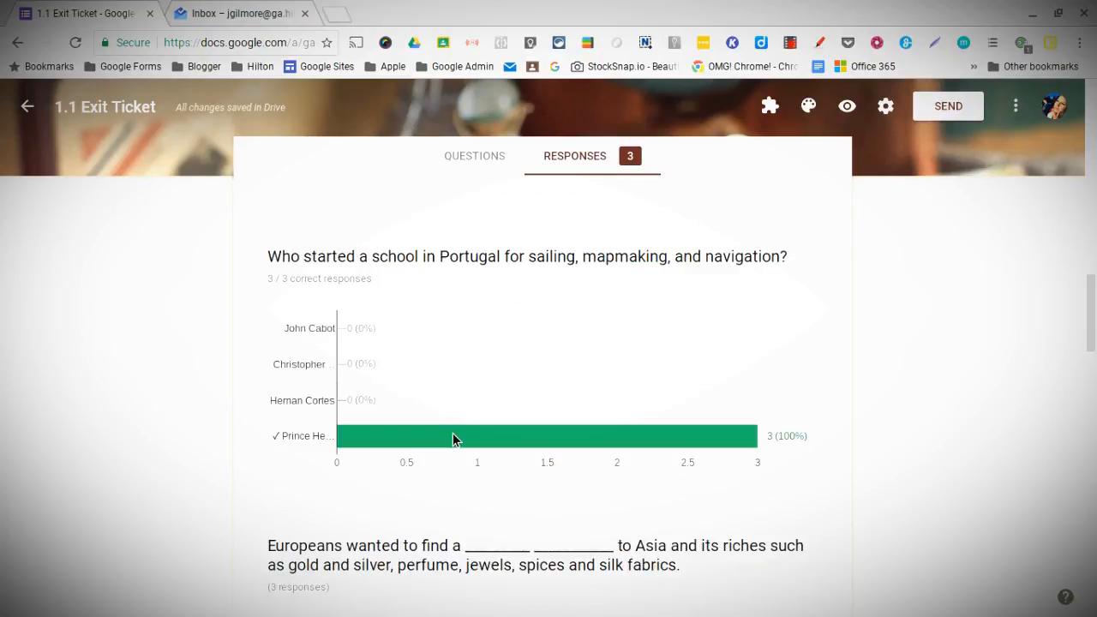
pyautogui.scroll(-20, 456, 429)
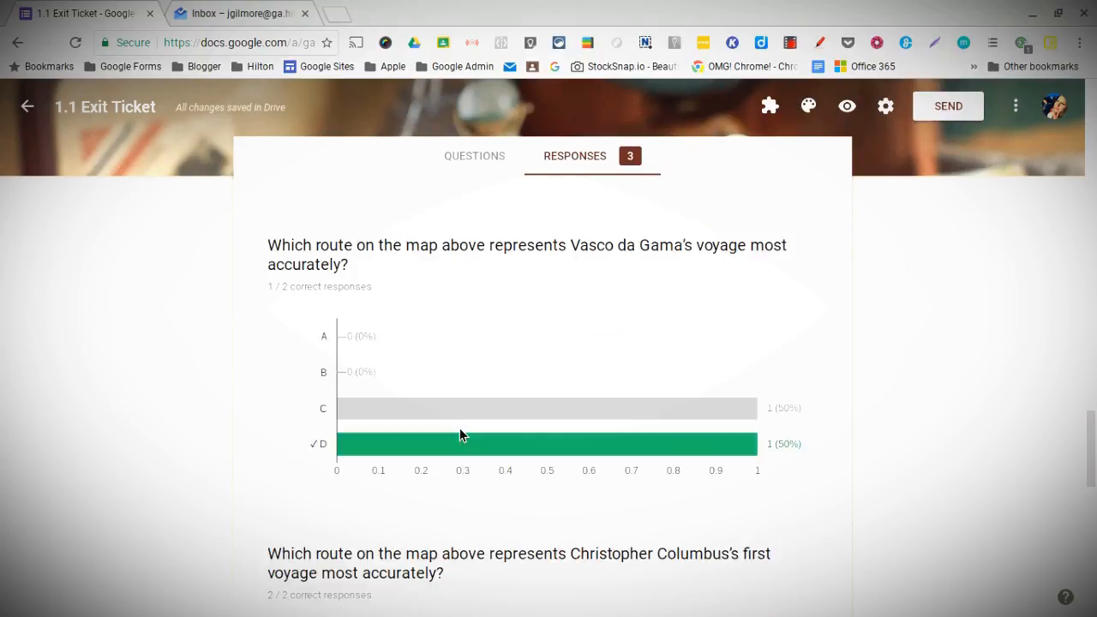
pyautogui.scroll(-1, 462, 426)
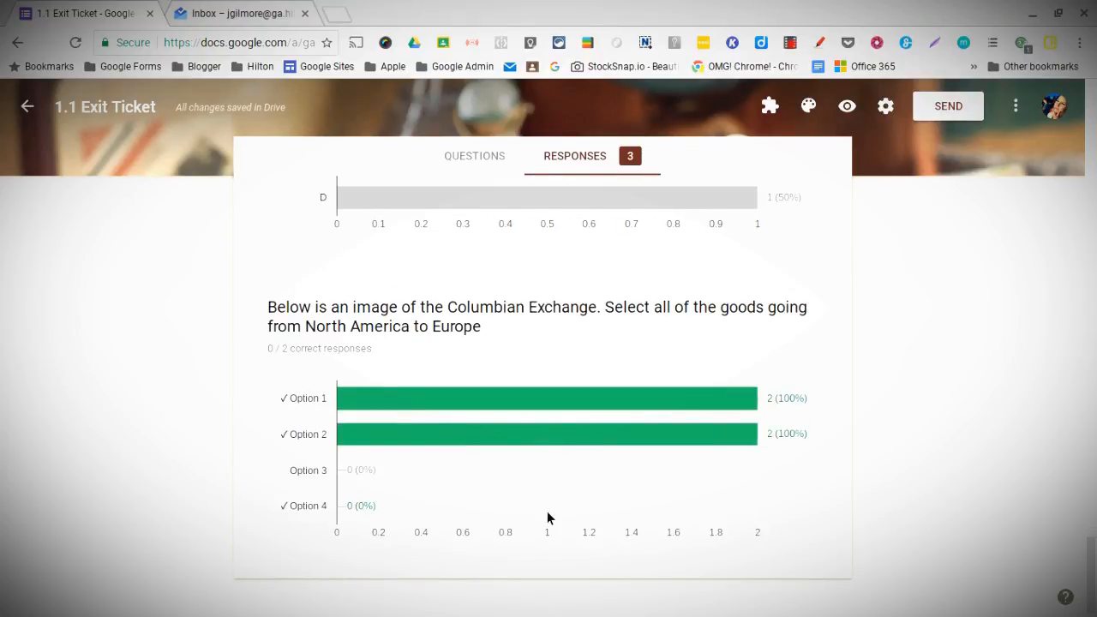
pyautogui.scroll(15, 548, 486)
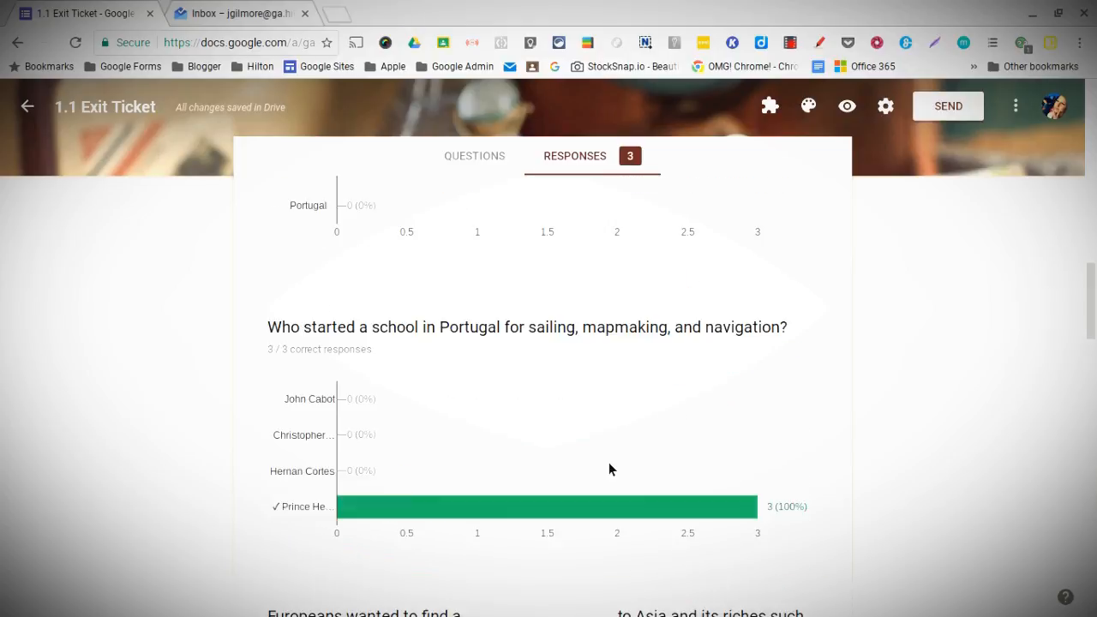
pyautogui.scroll(5, 613, 448)
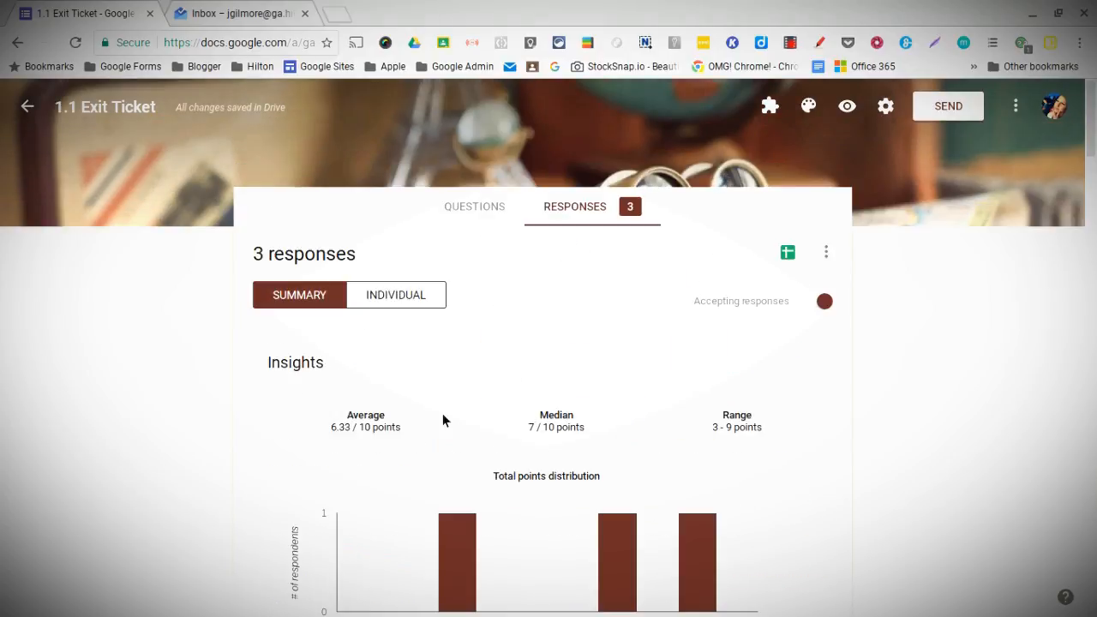
pyautogui.scroll(-4, 477, 426)
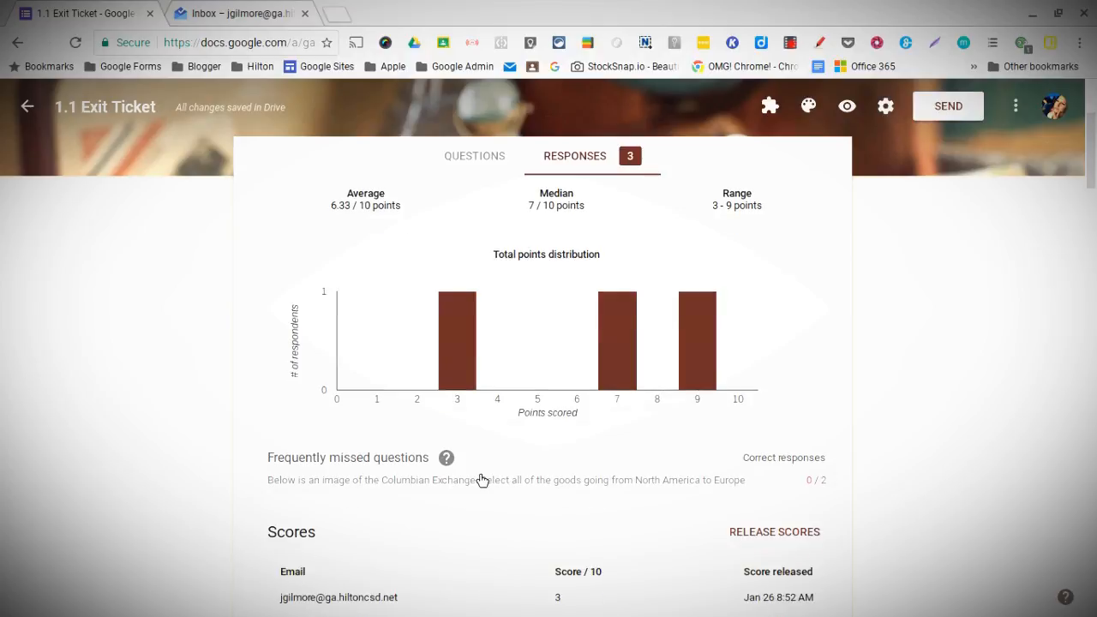
# Open the third respondent's individual response from the scores list and examine the marked answers, correct answers and feedback for each question.
pyautogui.click(392, 553)
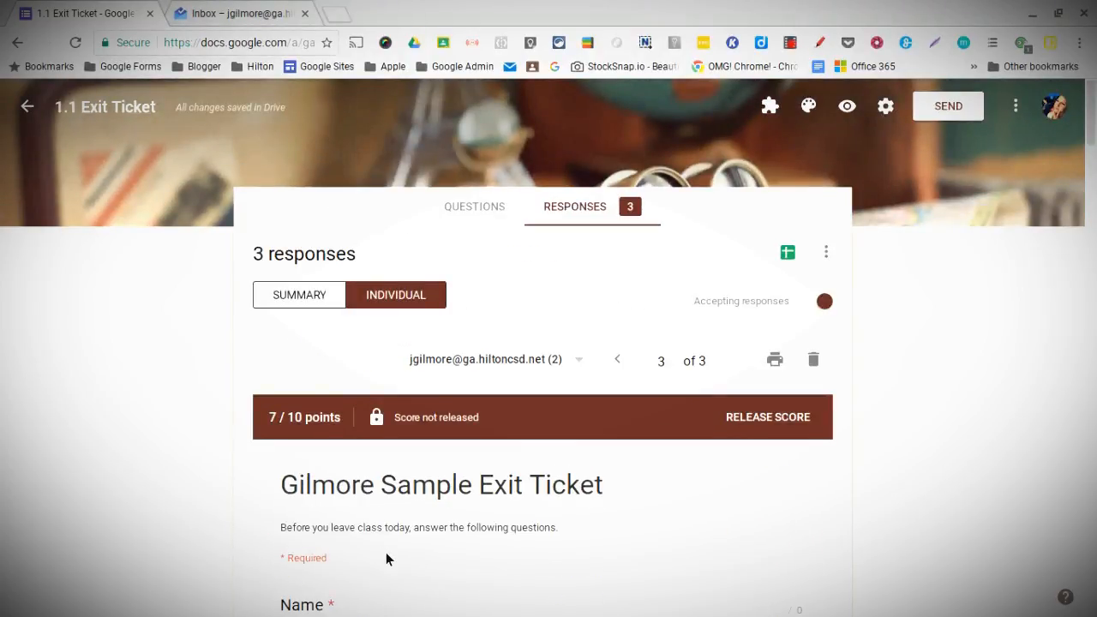
pyautogui.scroll(-5, 451, 507)
pyautogui.scroll(-14, 455, 509)
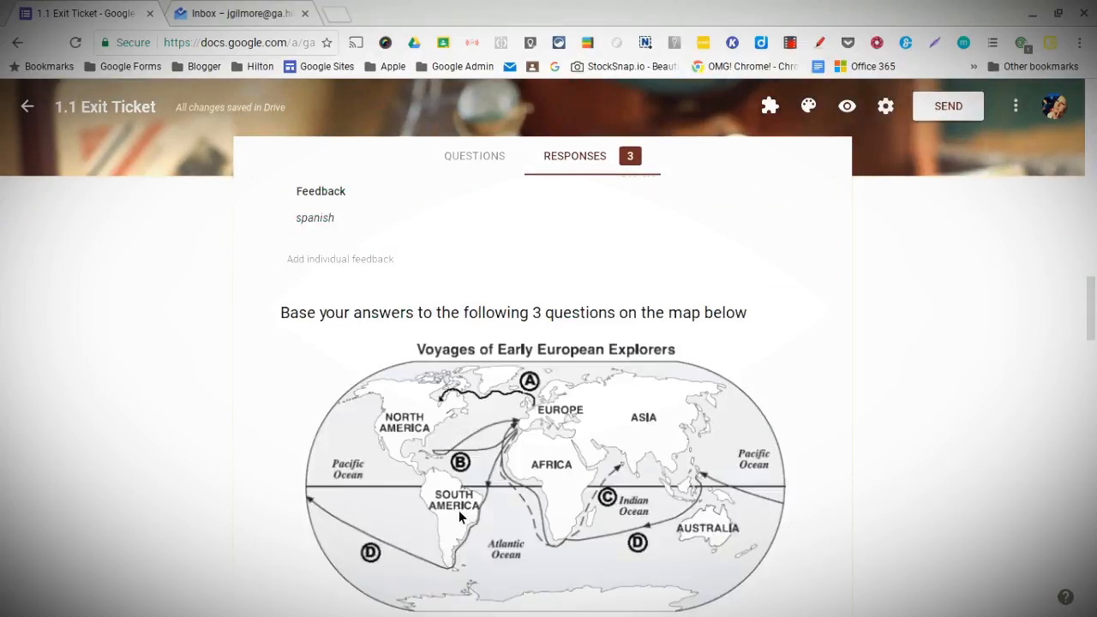
pyautogui.scroll(-6, 458, 509)
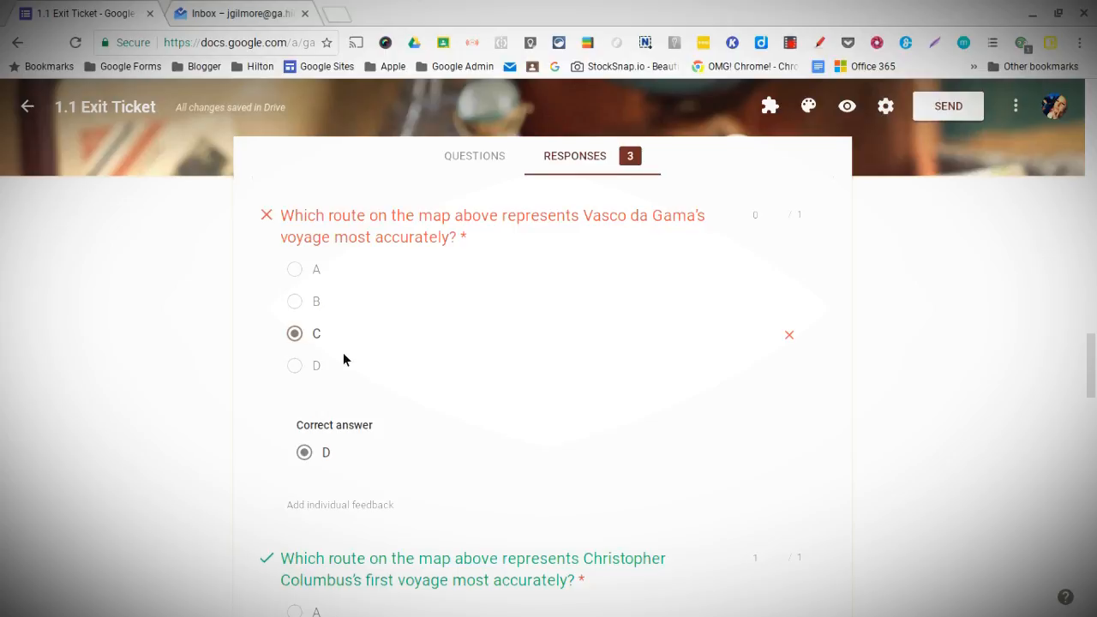
pyautogui.scroll(-6, 499, 331)
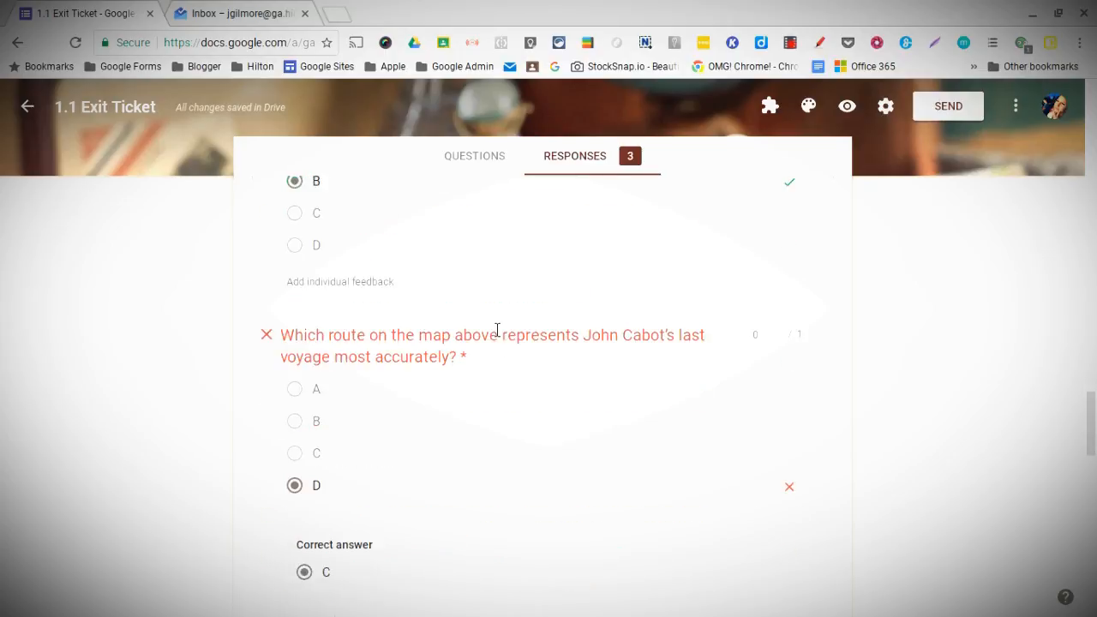
pyautogui.scroll(-14, 504, 334)
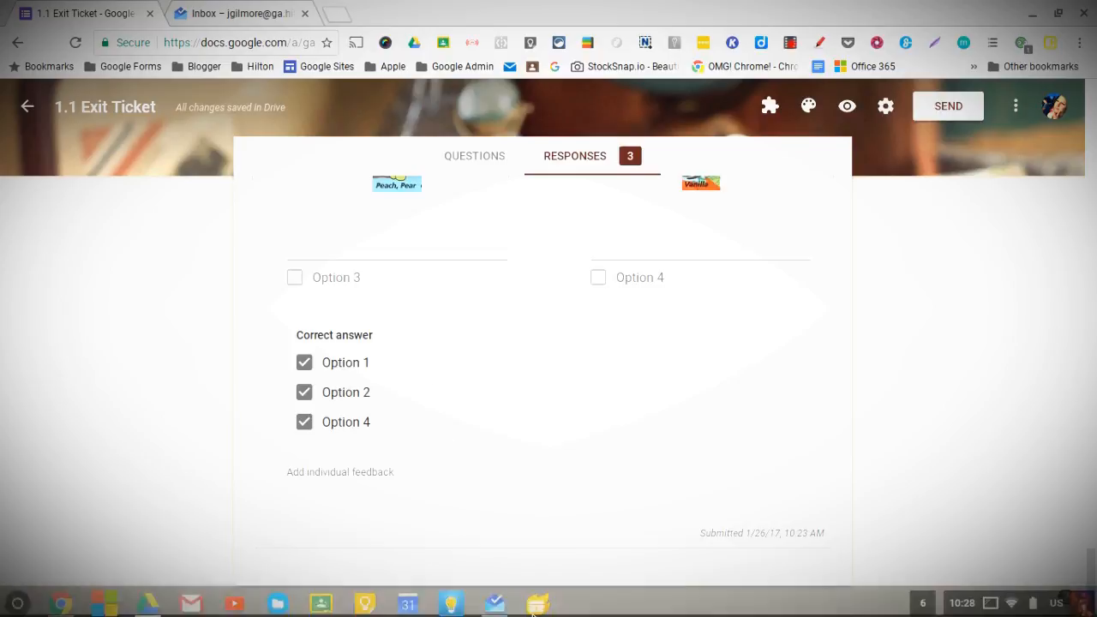
pyautogui.scroll(20, 457, 506)
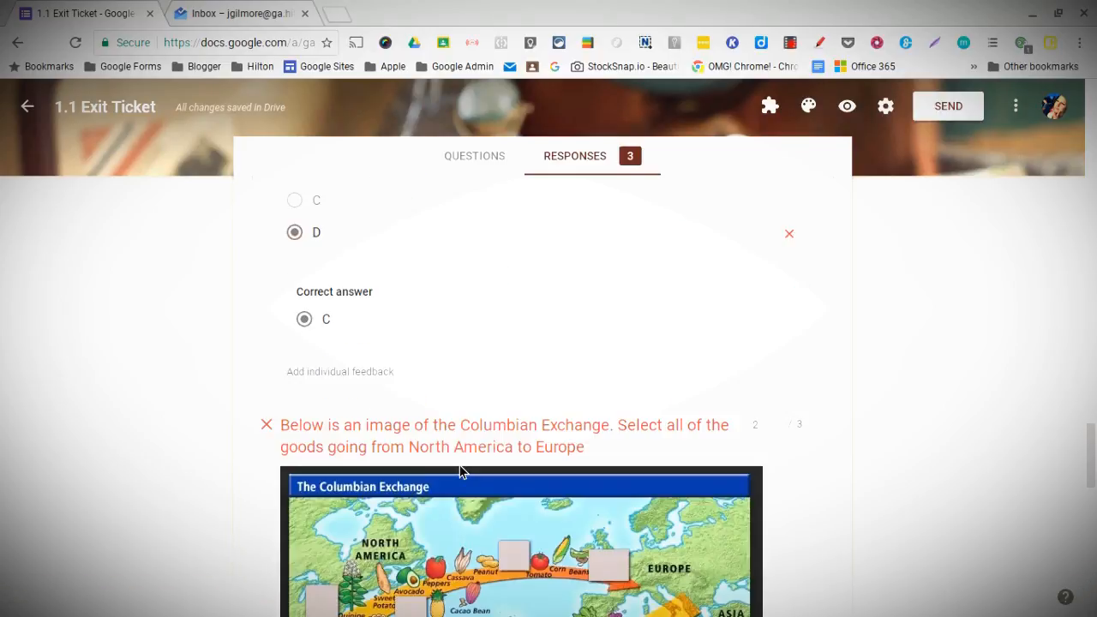
pyautogui.scroll(10, 488, 453)
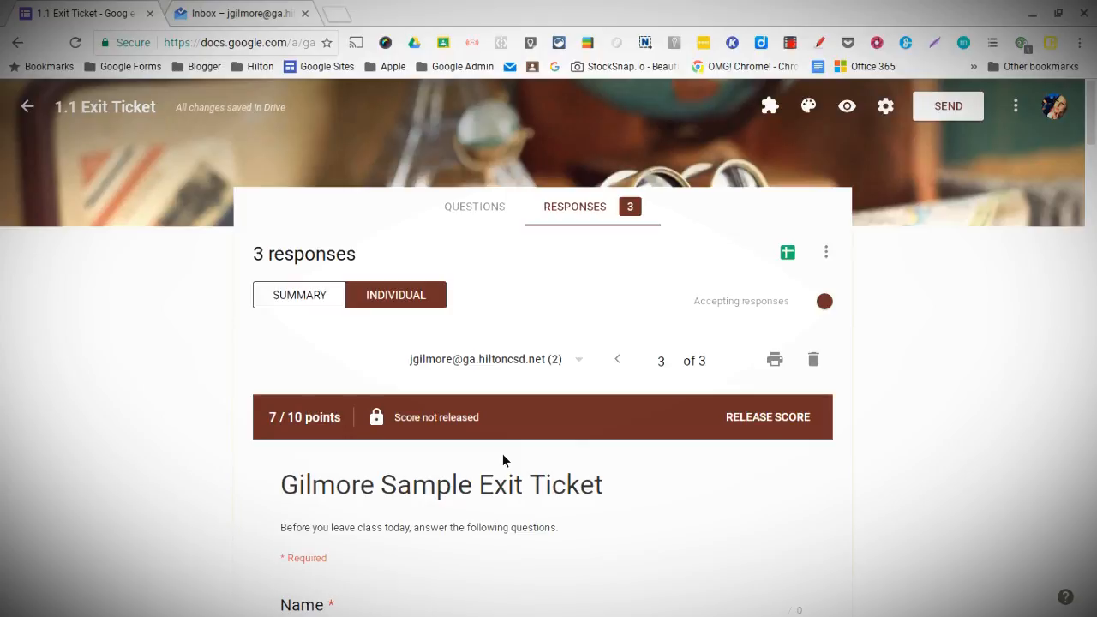
pyautogui.scroll(-15, 614, 463)
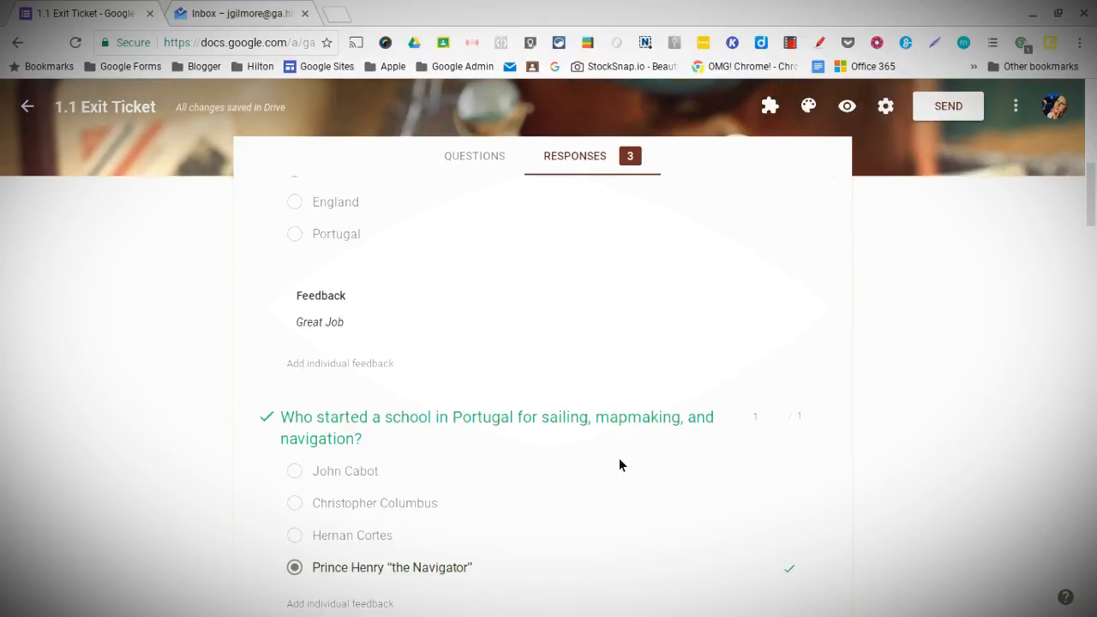
pyautogui.scroll(-9, 600, 464)
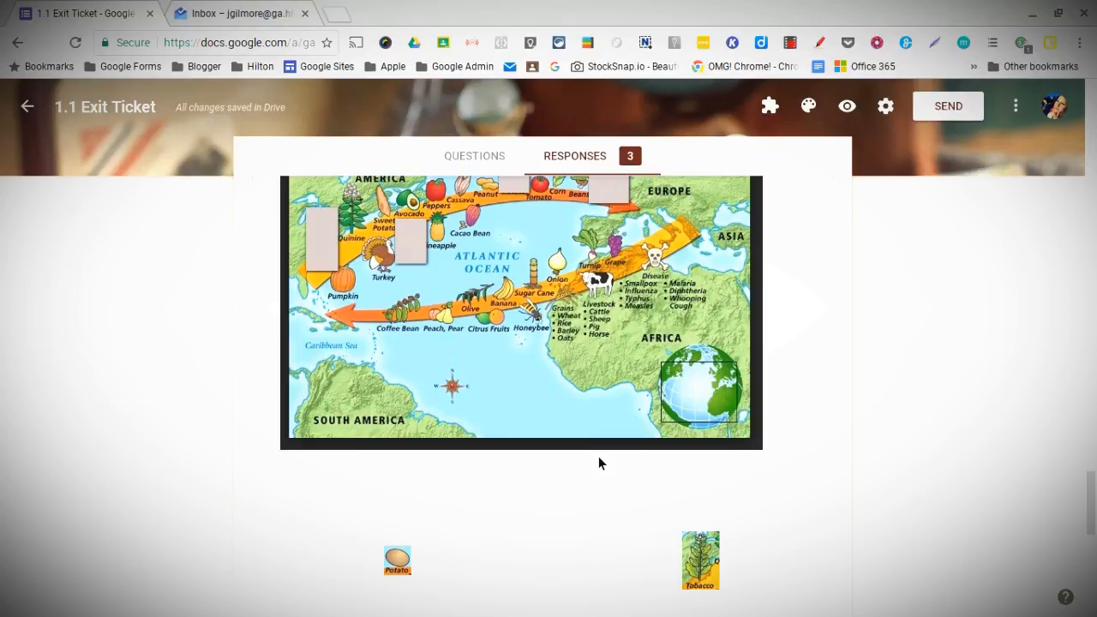
pyautogui.scroll(-1, 615, 432)
pyautogui.scroll(-6, 616, 433)
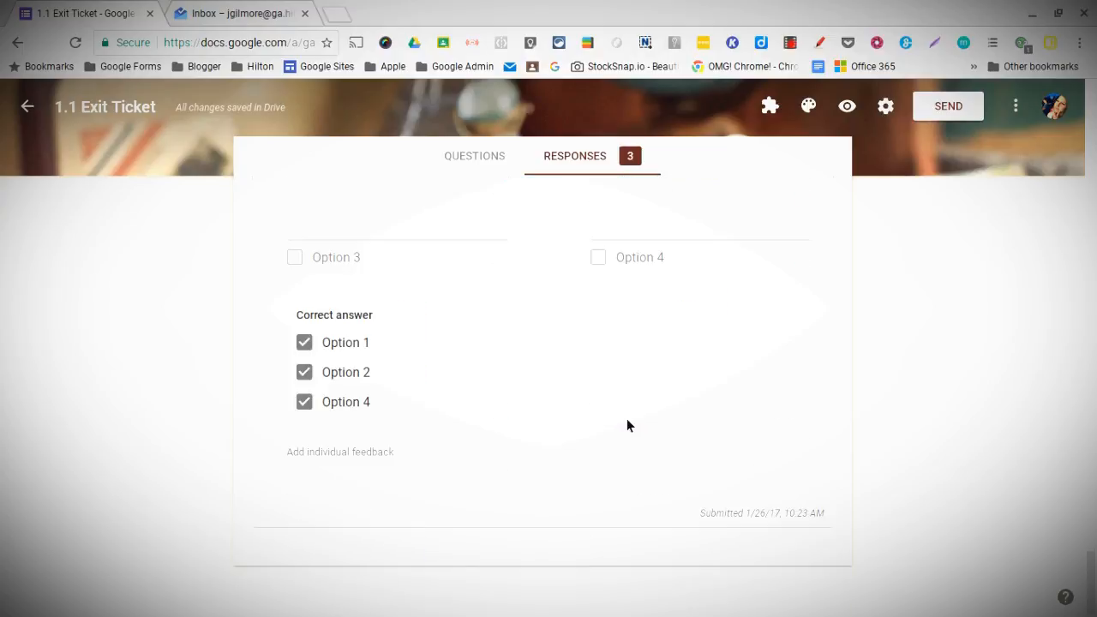
pyautogui.scroll(20, 624, 411)
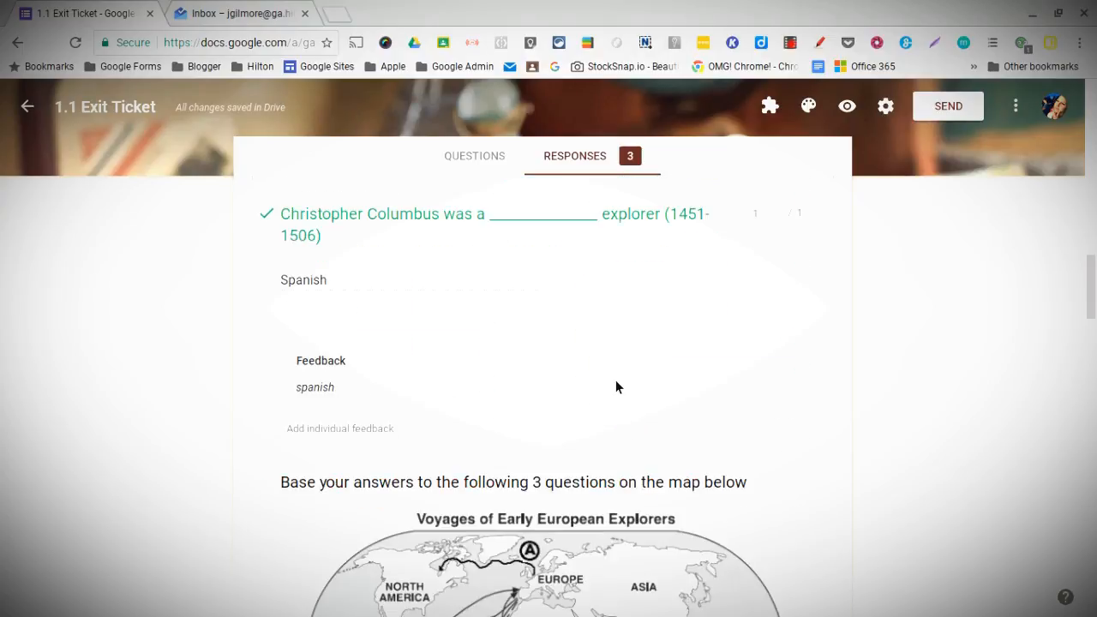
pyautogui.scroll(8, 613, 382)
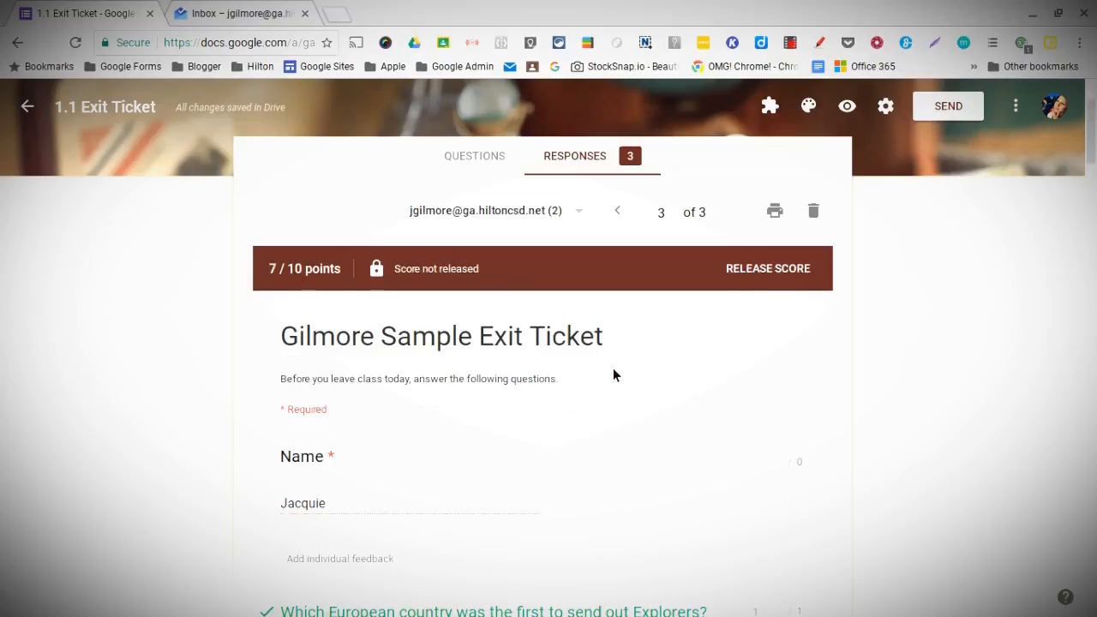
pyautogui.scroll(2, 613, 370)
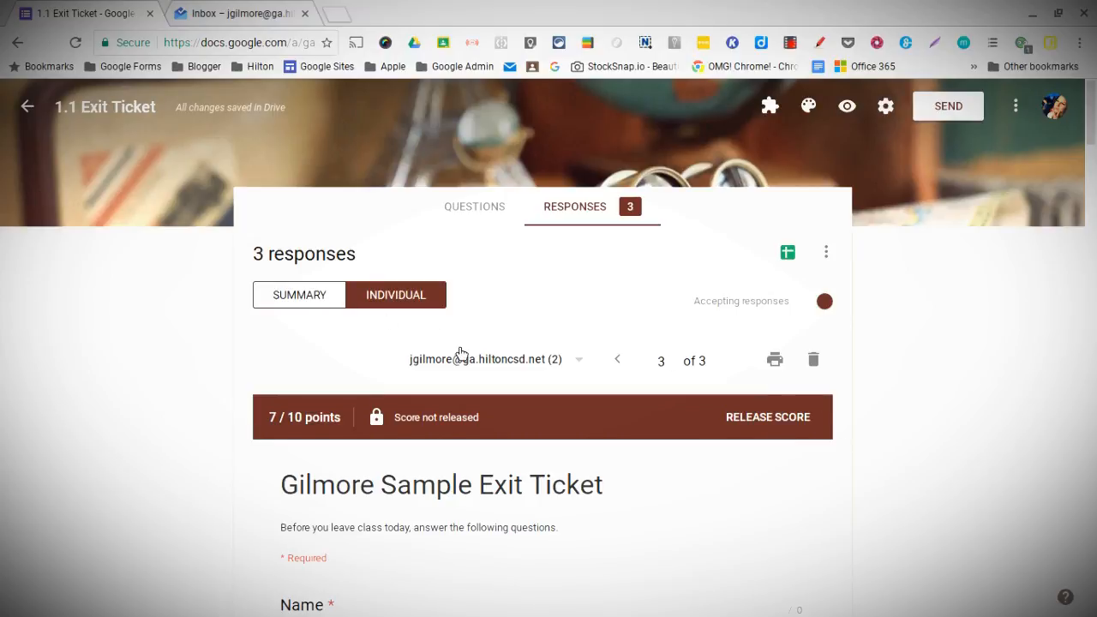
# Return to the response summary and check the frequently missed questions and the score release column.
pyautogui.scroll(-3, 759, 448)
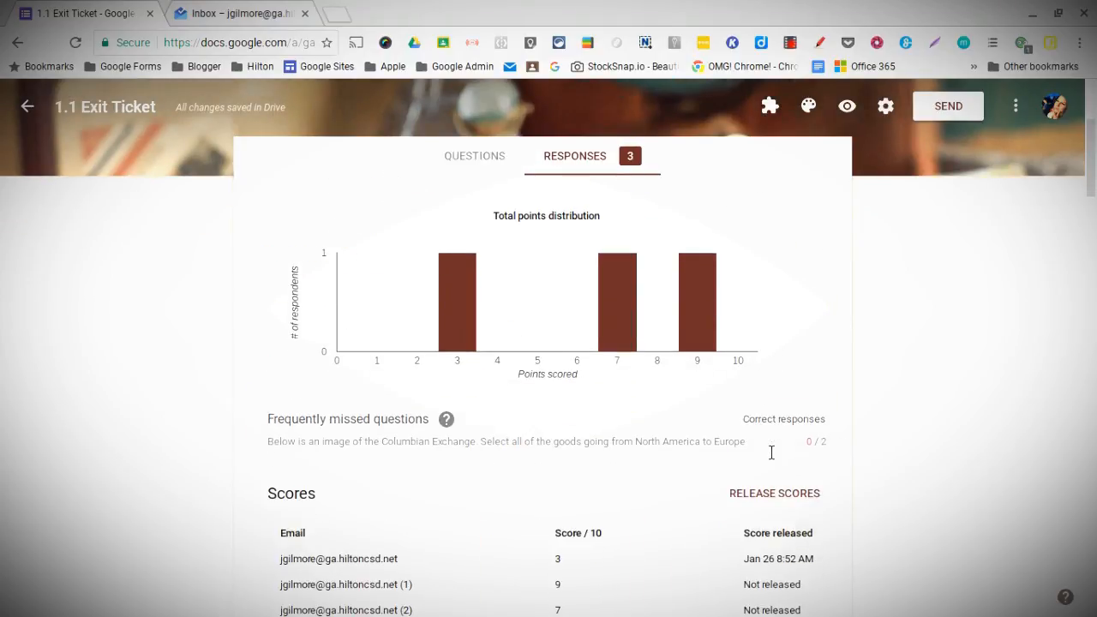
pyautogui.scroll(-1, 772, 452)
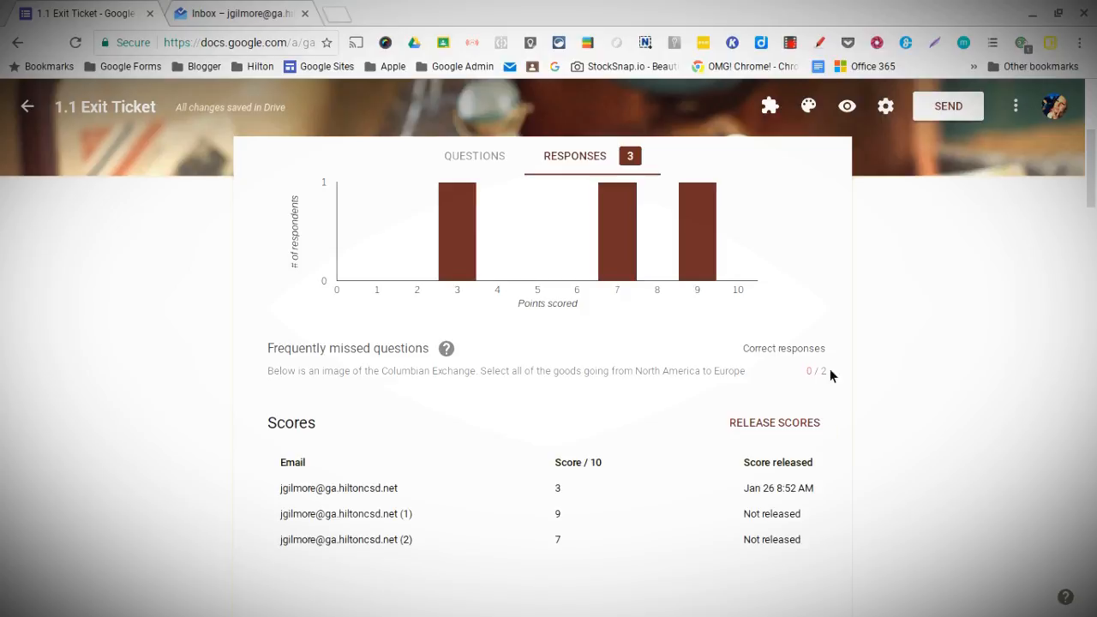
pyautogui.scroll(5, 829, 369)
pyautogui.scroll(1, 851, 249)
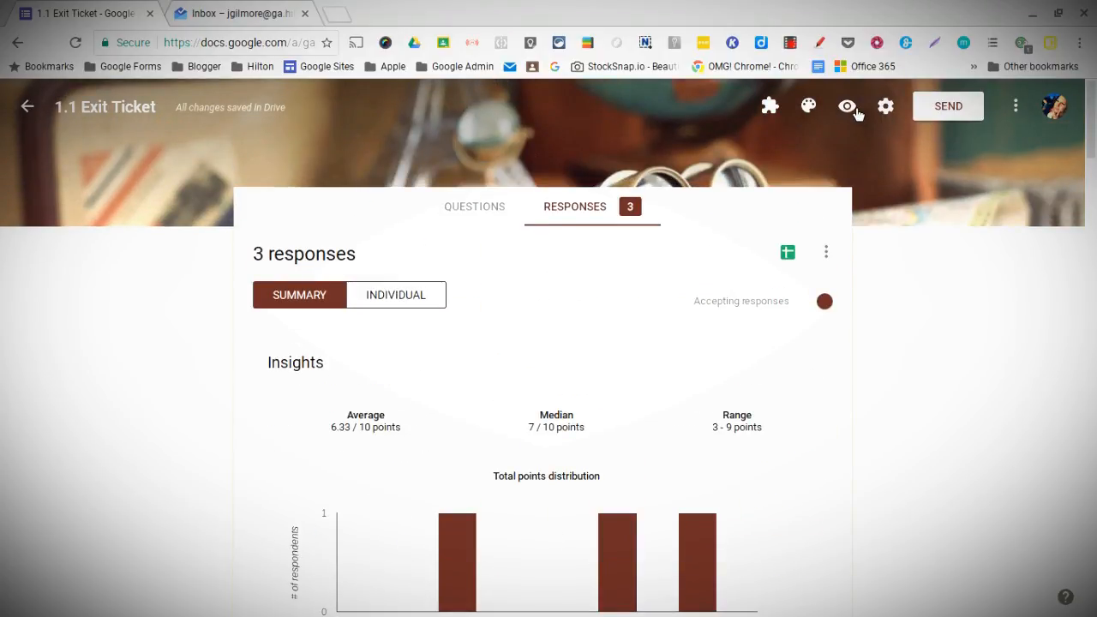
# Check the form's general settings for the Limit to 1 response option, and save the settings.
pyautogui.click(888, 109)
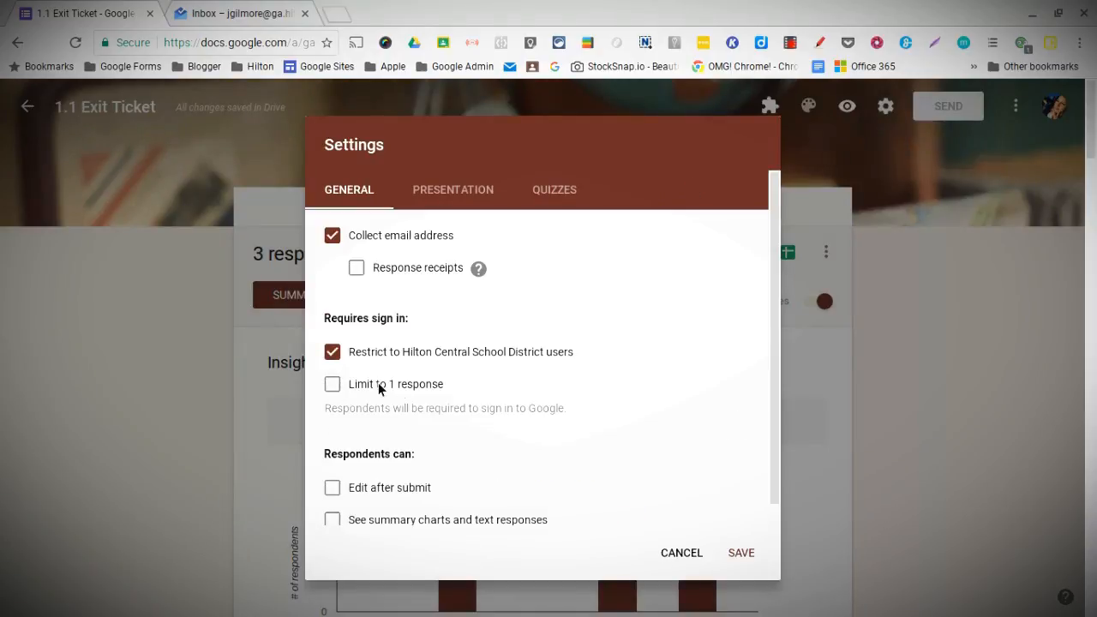
pyautogui.click(742, 554)
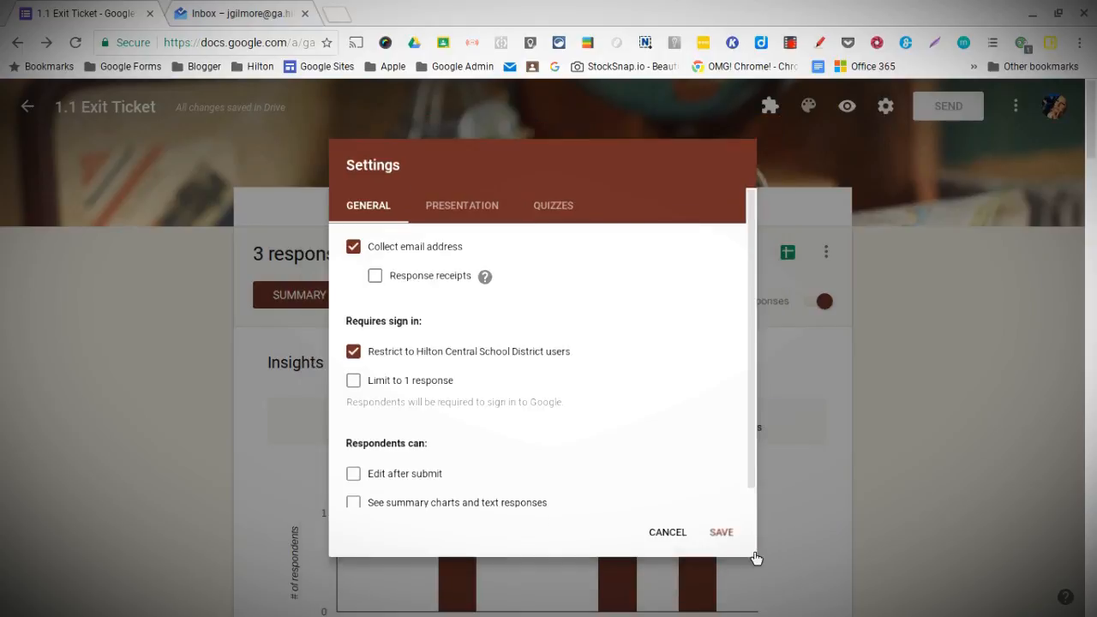
# Preview the live form in a new tab and enter "Answer Key" as the respondent name.
pyautogui.click(848, 107)
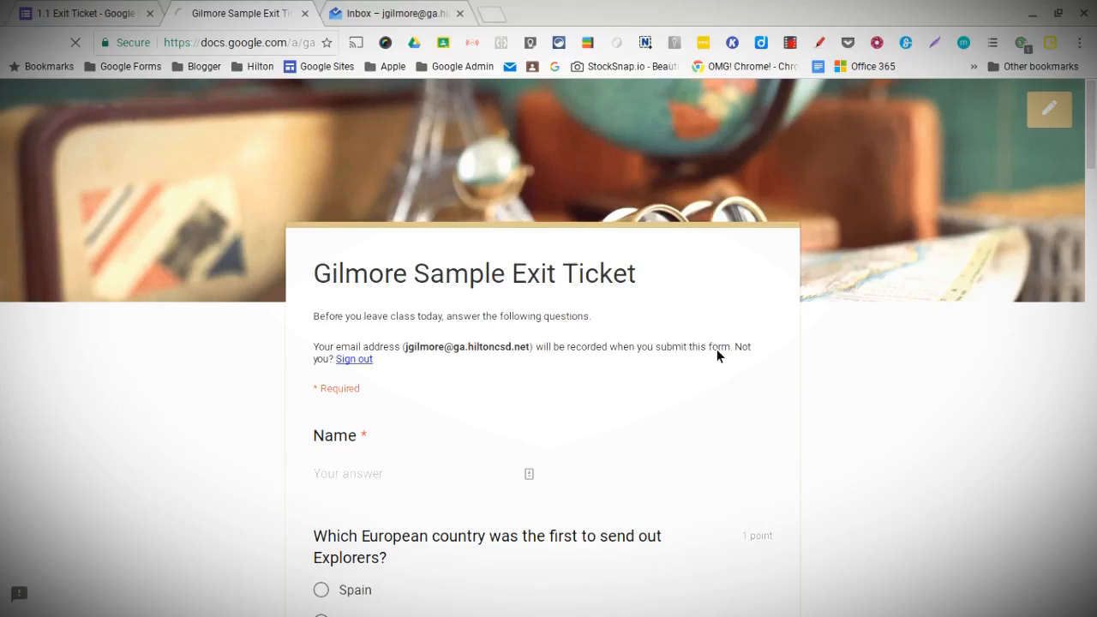
pyautogui.scroll(-3, 694, 352)
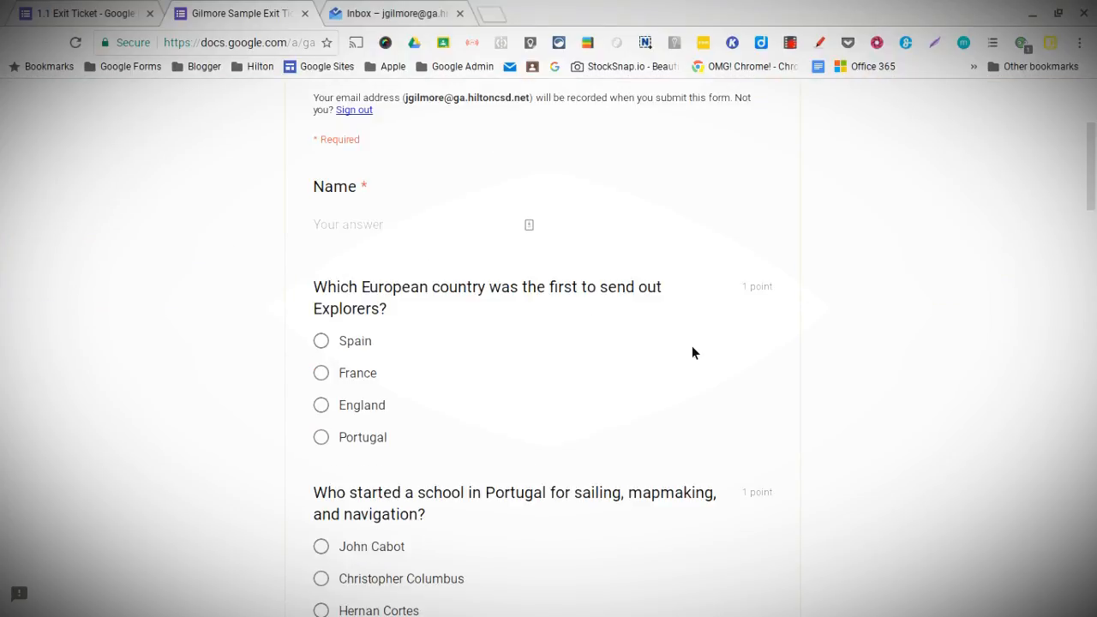
pyautogui.click(347, 265)
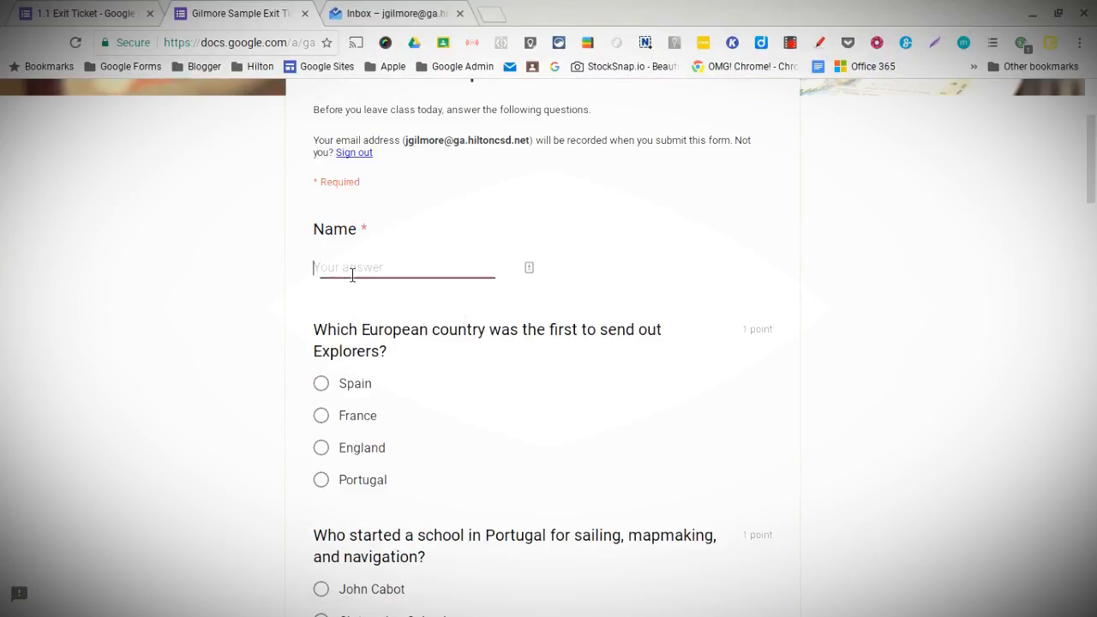
pyautogui.write('Answer Key')
# Answer Spain for the first country to send out explorers and Prince Henry "the Navigator" for the founder of the Portuguese school.
pyautogui.click(321, 384)
pyautogui.scroll(-1, 343, 410)
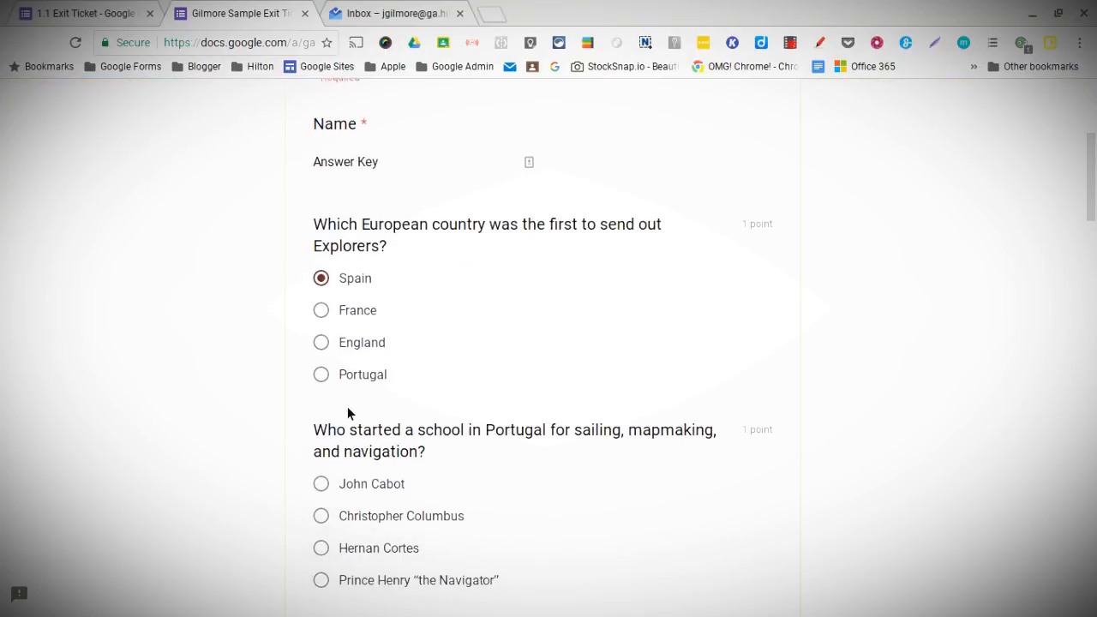
pyautogui.scroll(-1, 346, 446)
pyautogui.click(321, 513)
# Fill in "trade route" for what Europeans wanted to find to Asia and "Spanish" for the Christopher Columbus question.
pyautogui.scroll(-1, 355, 534)
pyautogui.scroll(-2, 371, 520)
pyautogui.click(365, 414)
pyautogui.write('trade route')
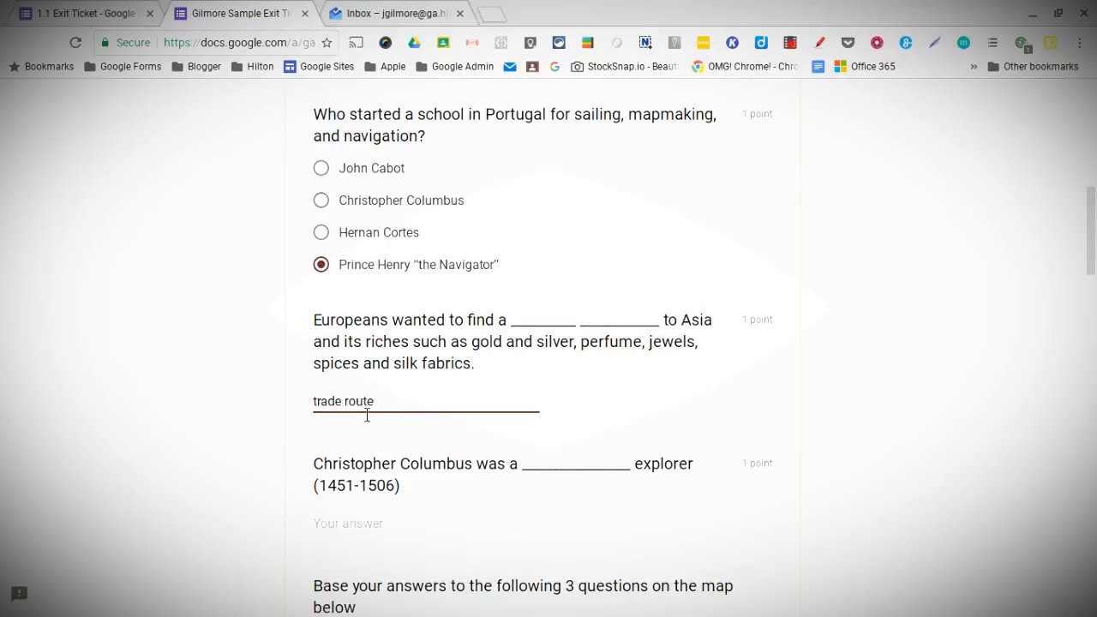
pyautogui.scroll(-1, 369, 418)
pyautogui.click(372, 427)
pyautogui.write('S')
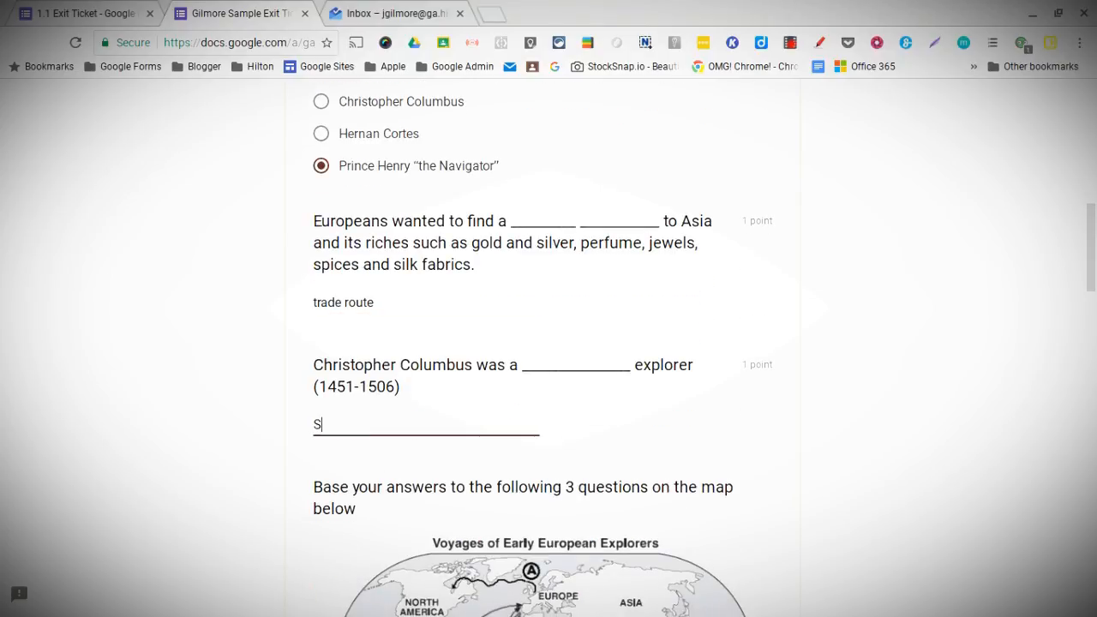
pyautogui.write('panish')
pyautogui.scroll(-5, 364, 417)
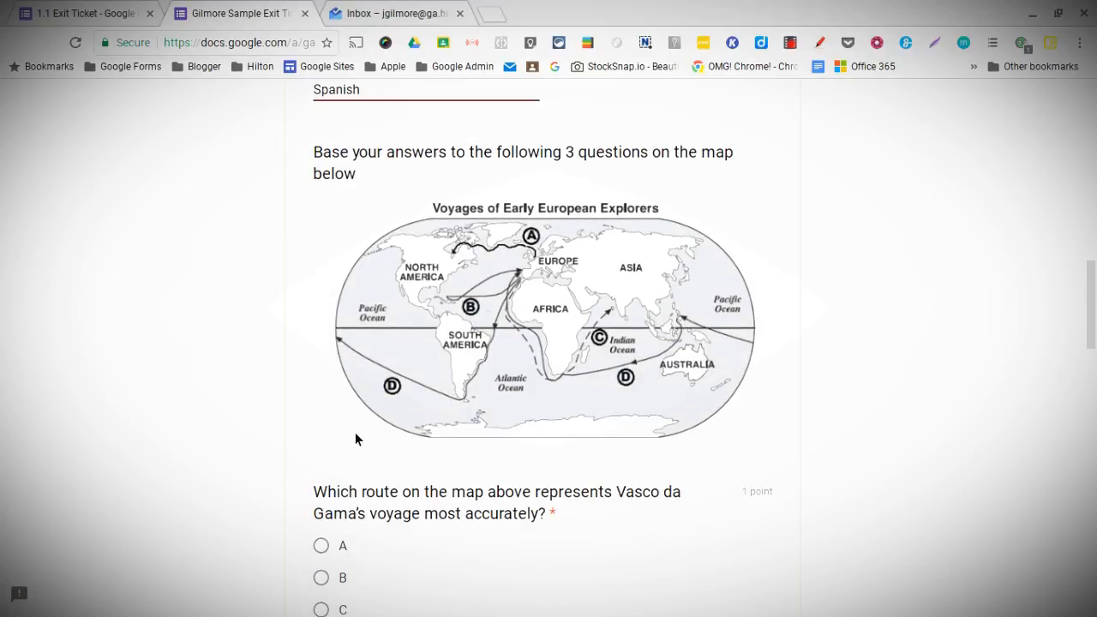
# Answer the map questions with route D for Vasco da Gama, B for Christopher Columbus and C for John Cabot.
pyautogui.scroll(-1, 358, 432)
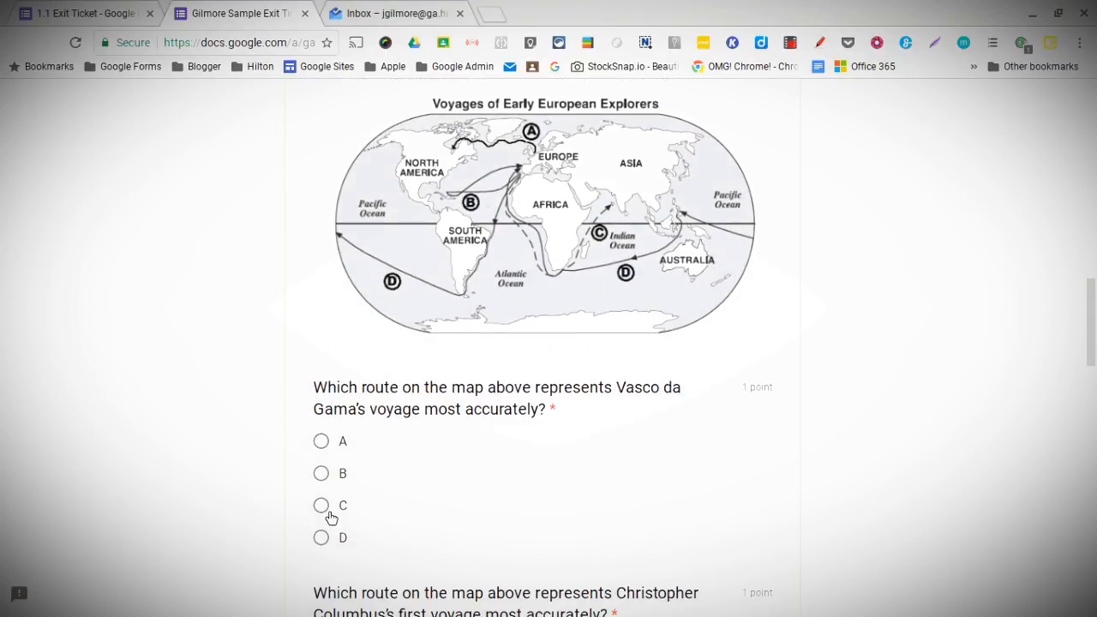
pyautogui.click(334, 537)
pyautogui.scroll(-3, 385, 502)
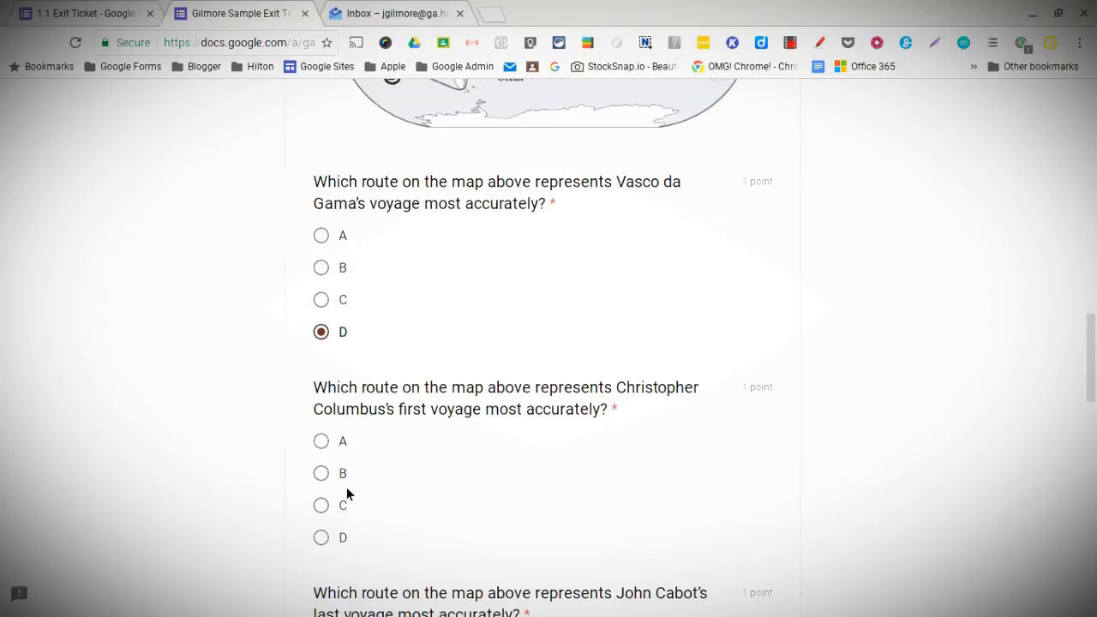
pyautogui.scroll(-3, 383, 488)
pyautogui.click(321, 462)
# Select Potato, Tobacco and Vanilla (Options 1, 2 and 4) as the goods going from North America to Europe.
pyautogui.scroll(-5, 326, 468)
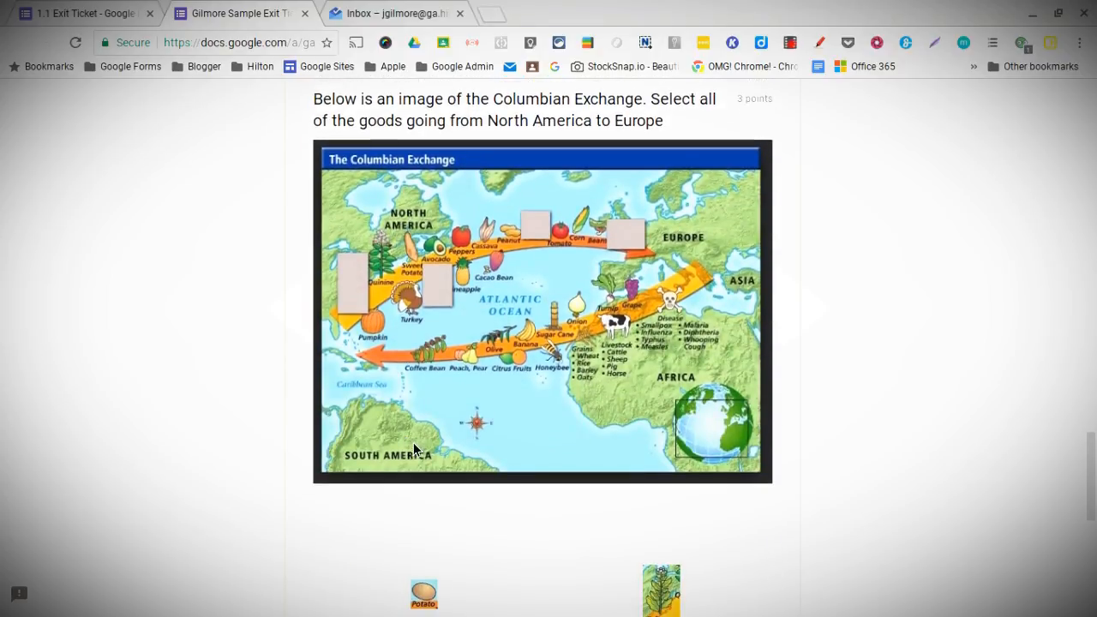
pyautogui.scroll(-2, 454, 410)
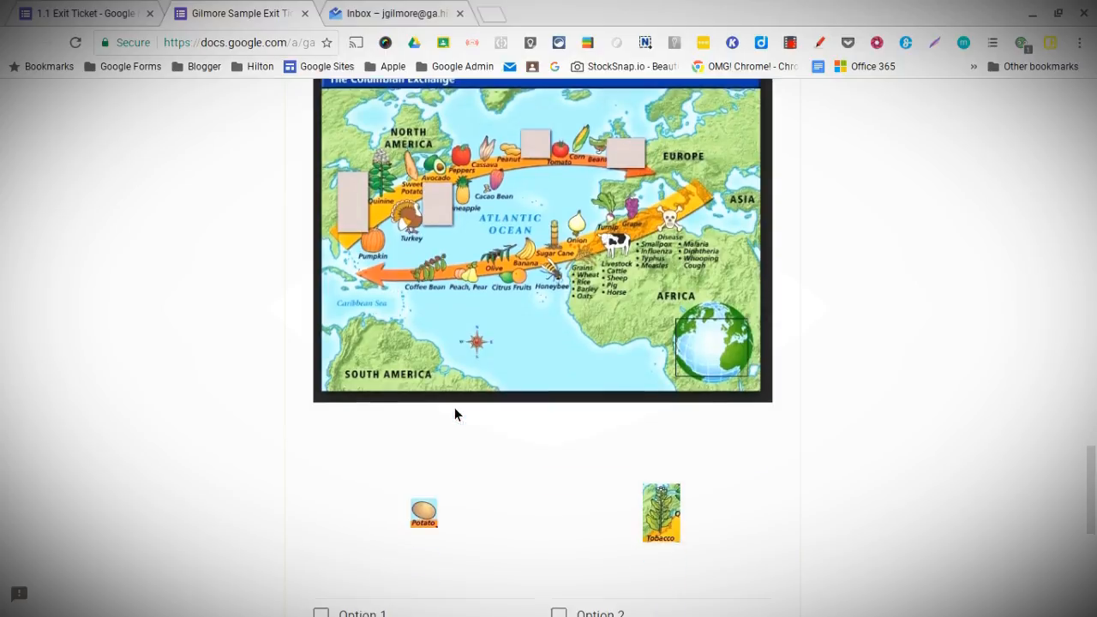
pyautogui.click(322, 499)
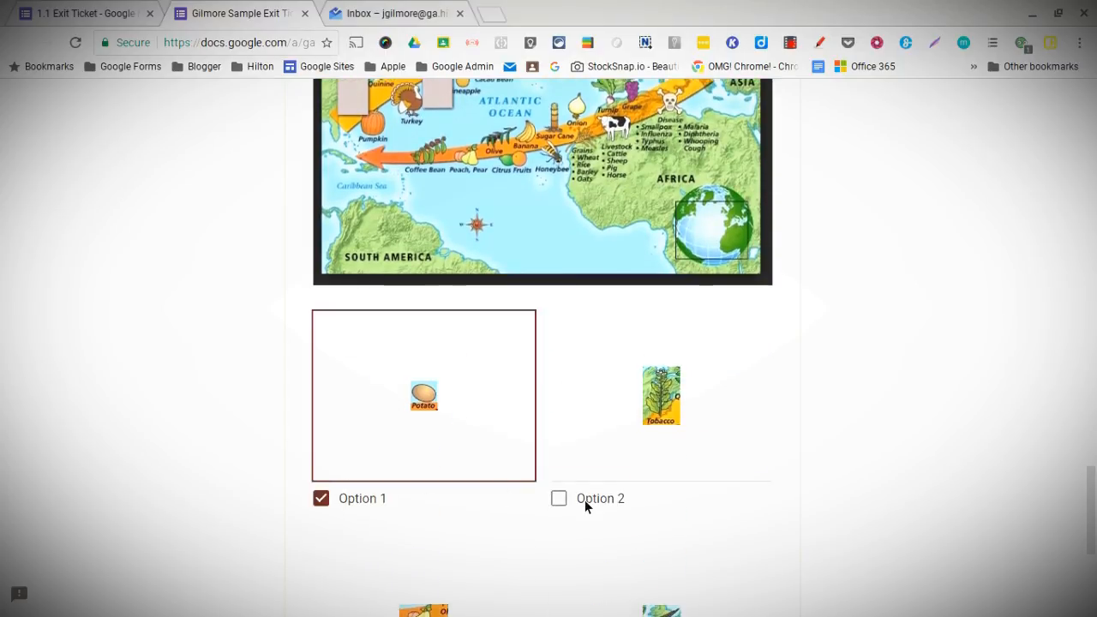
pyautogui.click(558, 498)
pyautogui.scroll(-1, 583, 504)
pyautogui.scroll(-2, 582, 504)
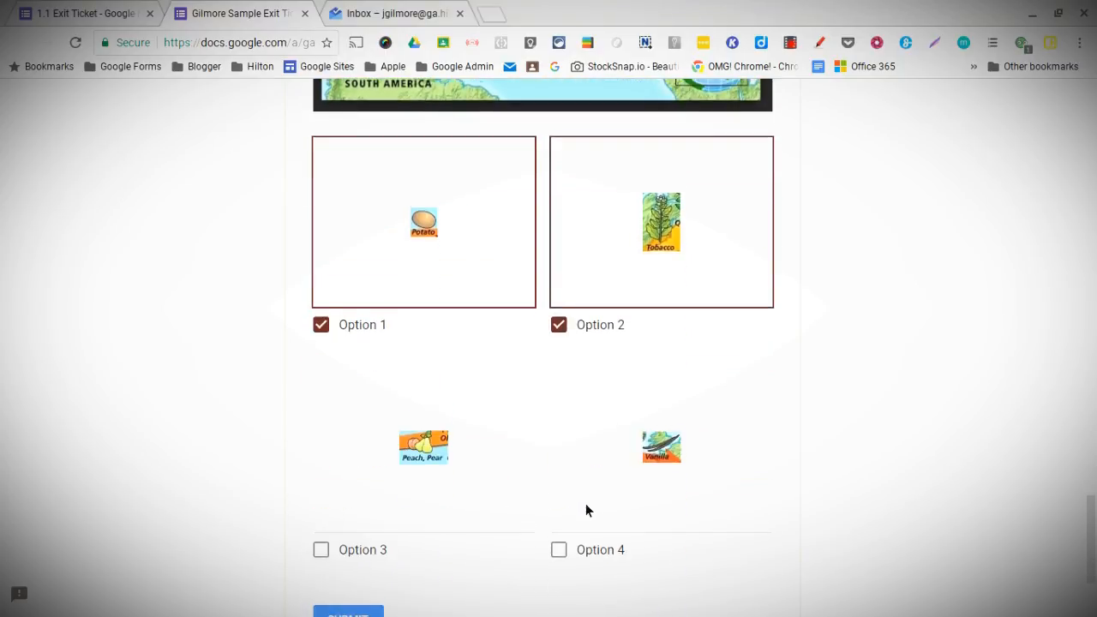
pyautogui.click(566, 543)
# Submit the completed exit ticket and follow the Task 2 link in the confirmation message.
pyautogui.scroll(-1, 569, 500)
pyautogui.click(349, 501)
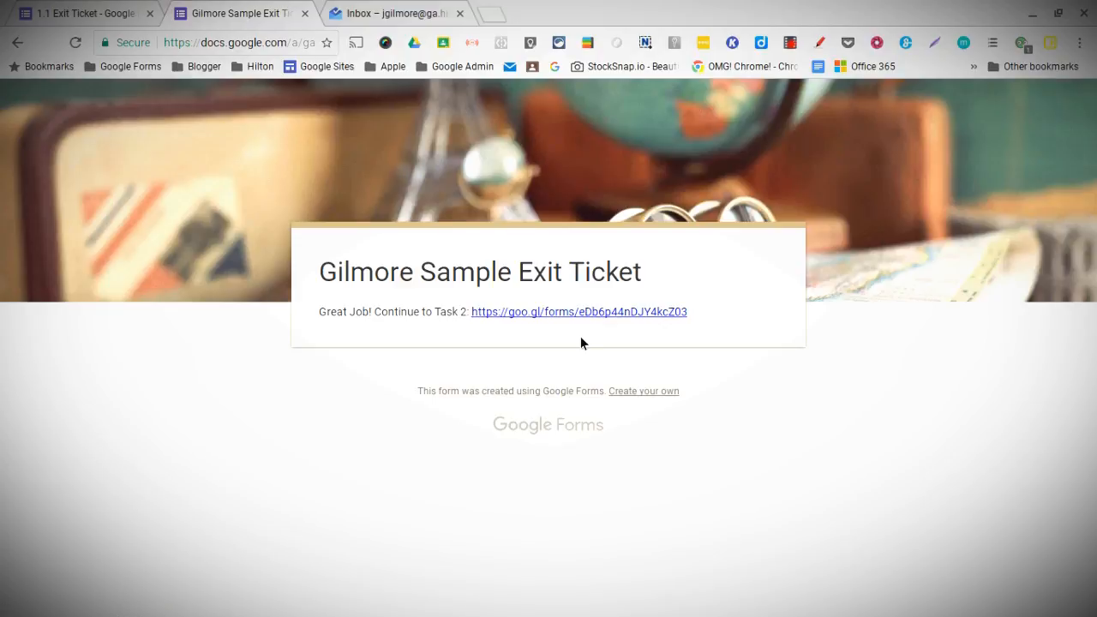
pyautogui.click(539, 313)
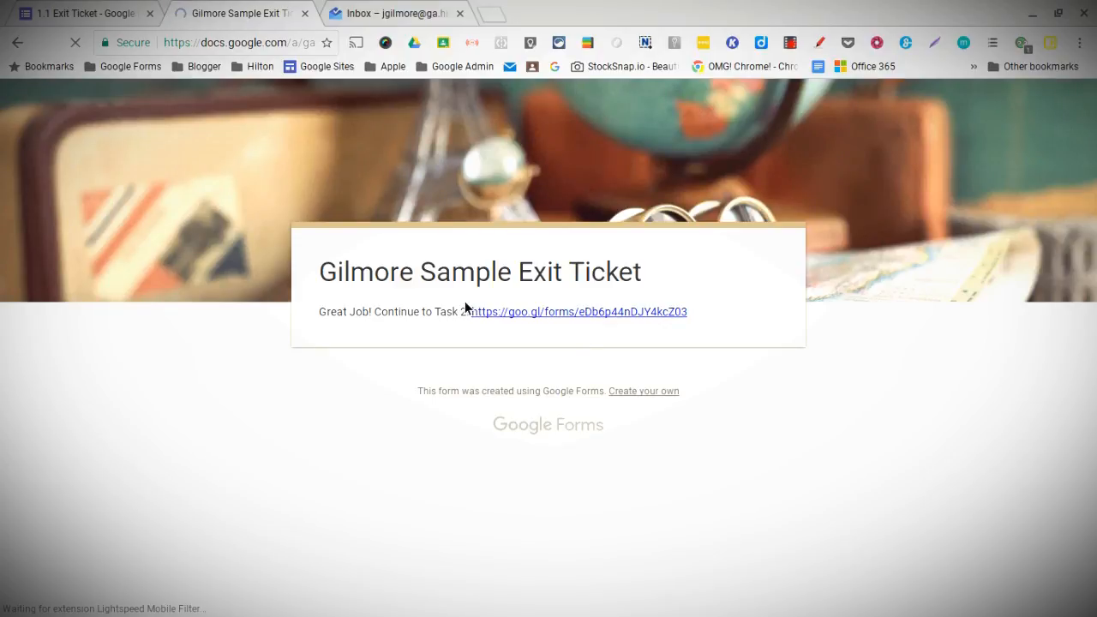
# Return to the 1.1 Exit Ticket responses and open the newest scored submission individually.
pyautogui.click(90, 15)
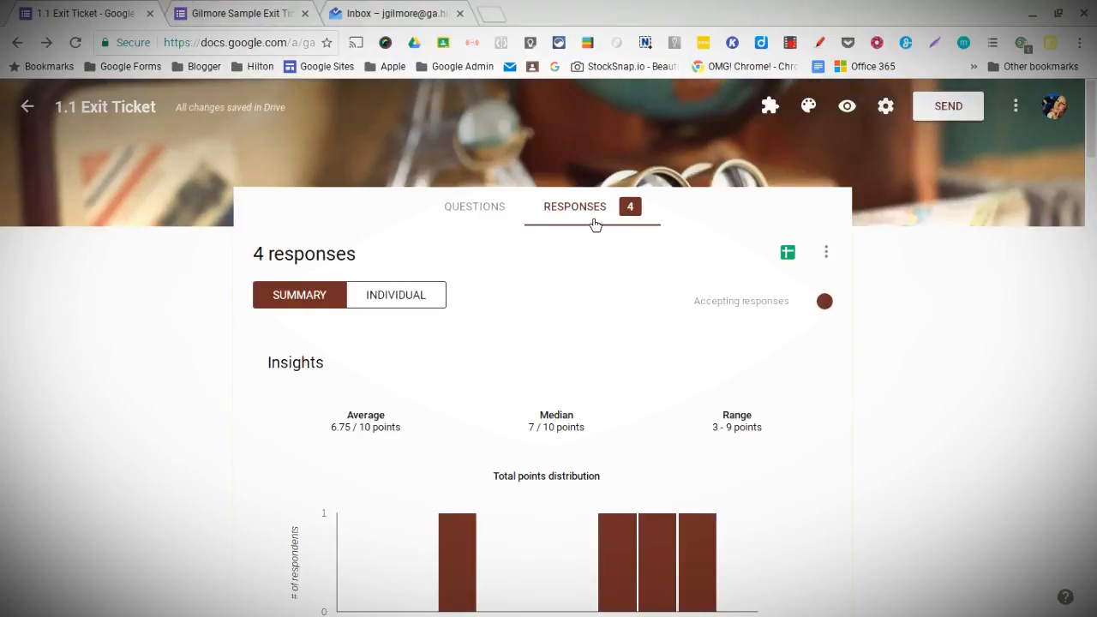
pyautogui.scroll(-5, 557, 372)
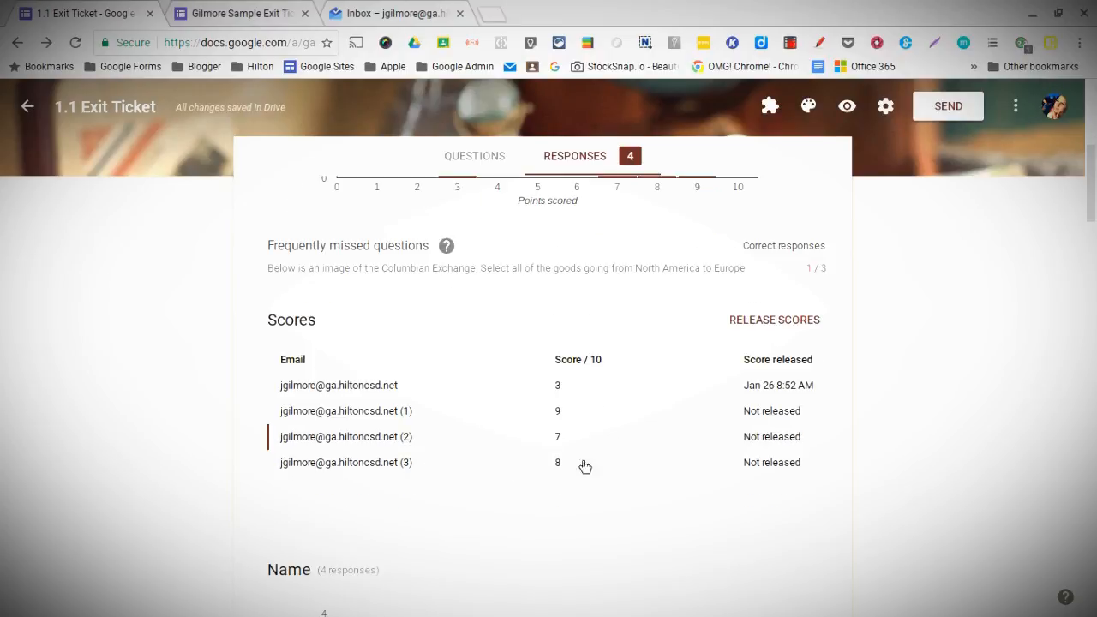
pyautogui.click(390, 467)
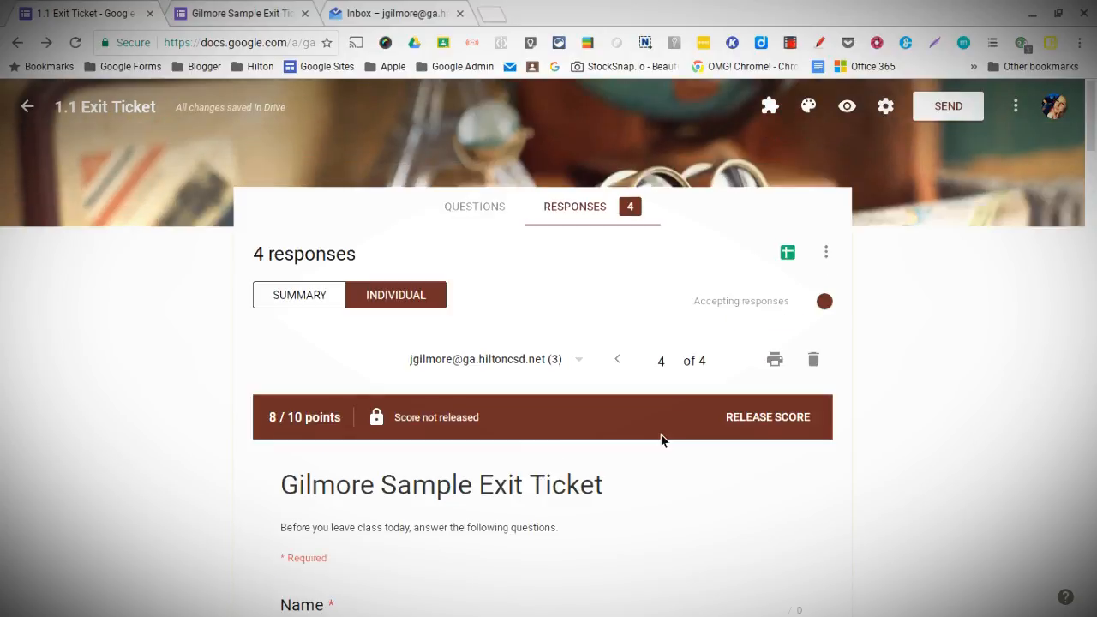
# Award 1 point each to the "trade route" and "Spanish" short answers in the Answer Key response.
pyautogui.scroll(-3, 660, 434)
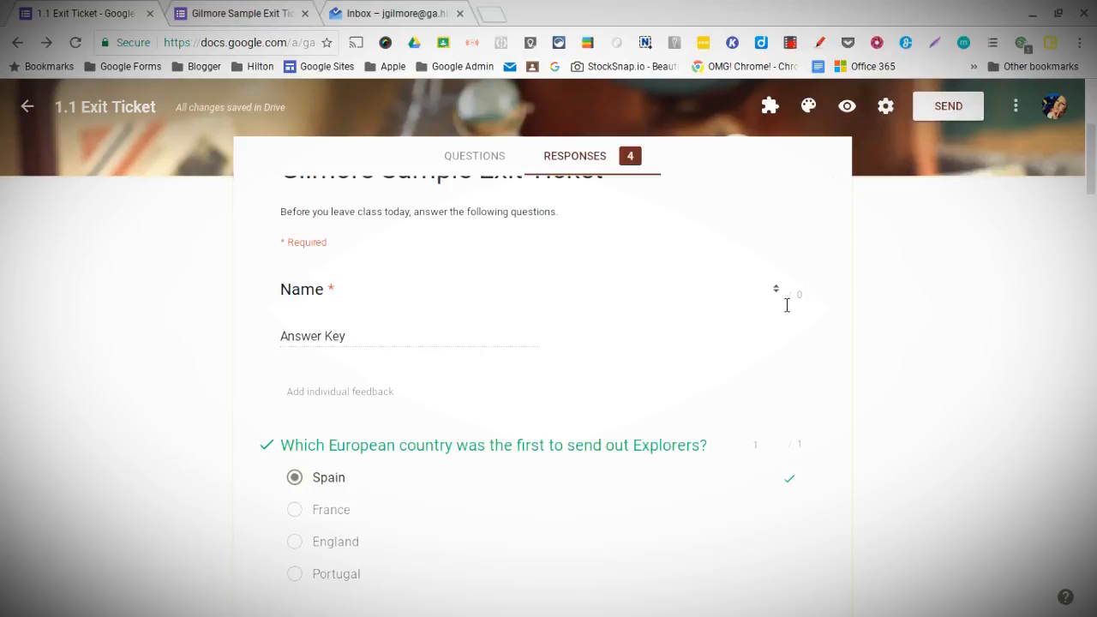
pyautogui.scroll(-6, 733, 412)
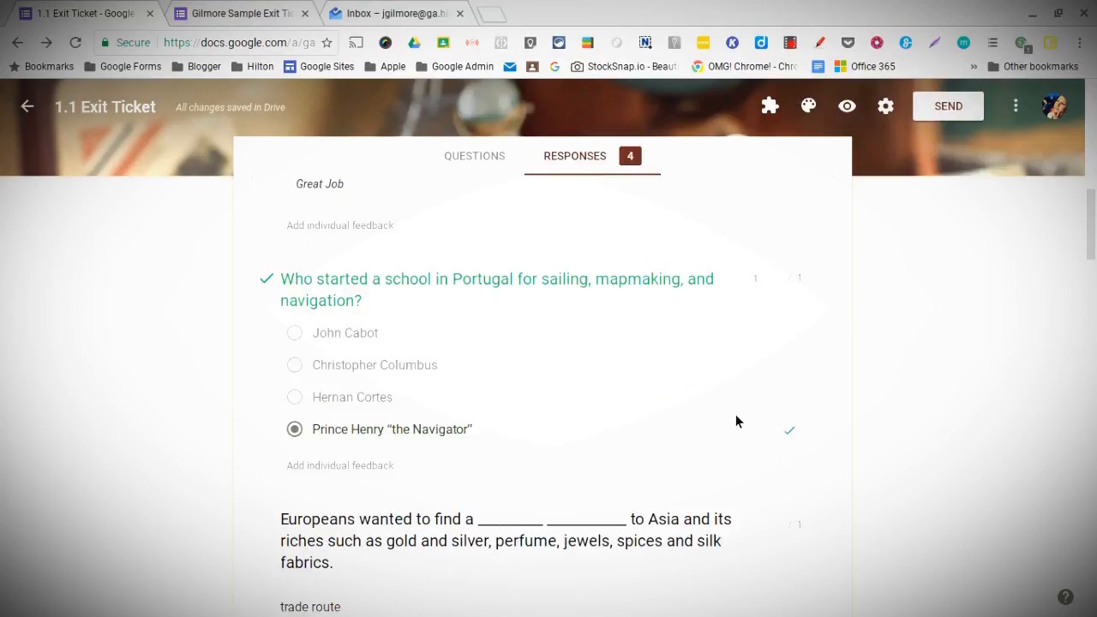
pyautogui.scroll(-2, 736, 414)
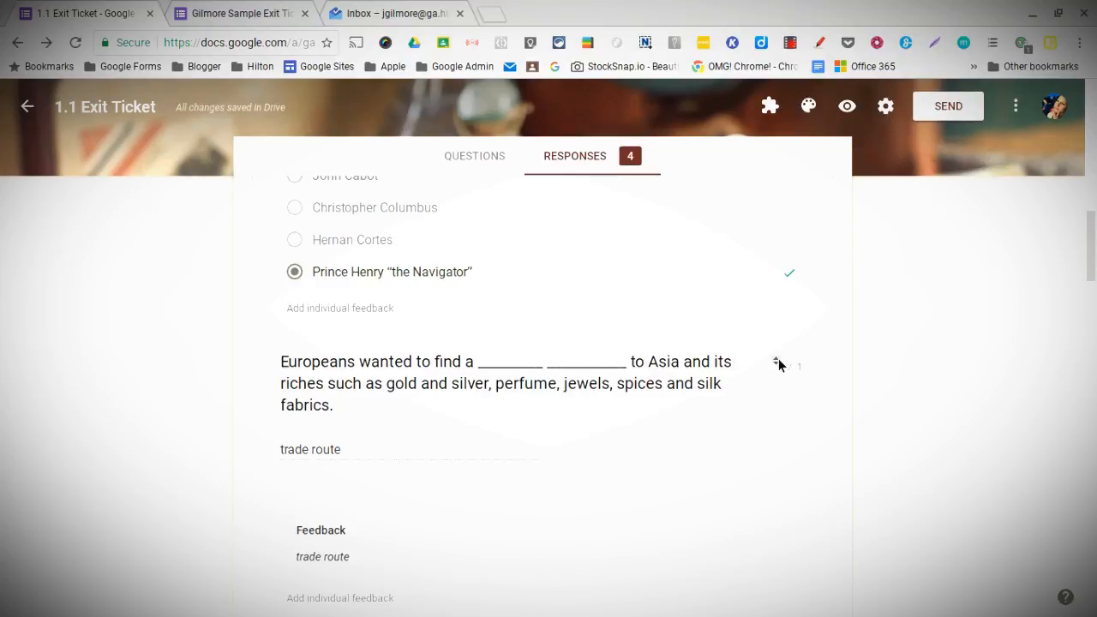
pyautogui.click(778, 364)
pyautogui.scroll(-3, 735, 466)
pyautogui.scroll(-2, 740, 457)
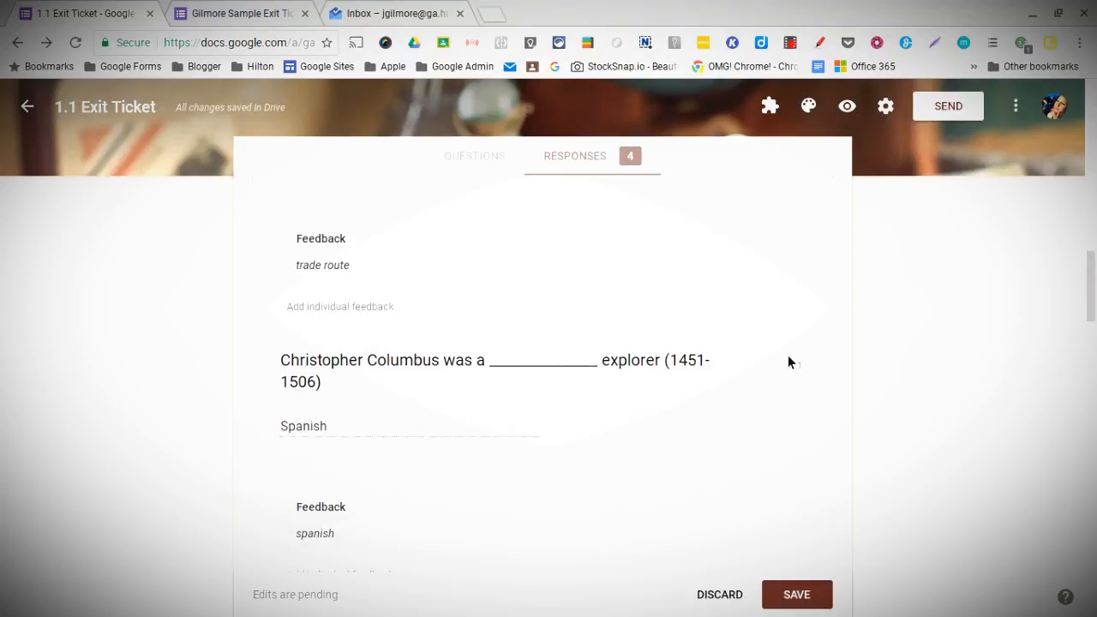
pyautogui.click(776, 358)
# Check the scoring of the remaining map and Columbian Exchange questions, and save the pending grade edits.
pyautogui.scroll(-4, 767, 439)
pyautogui.scroll(-10, 766, 429)
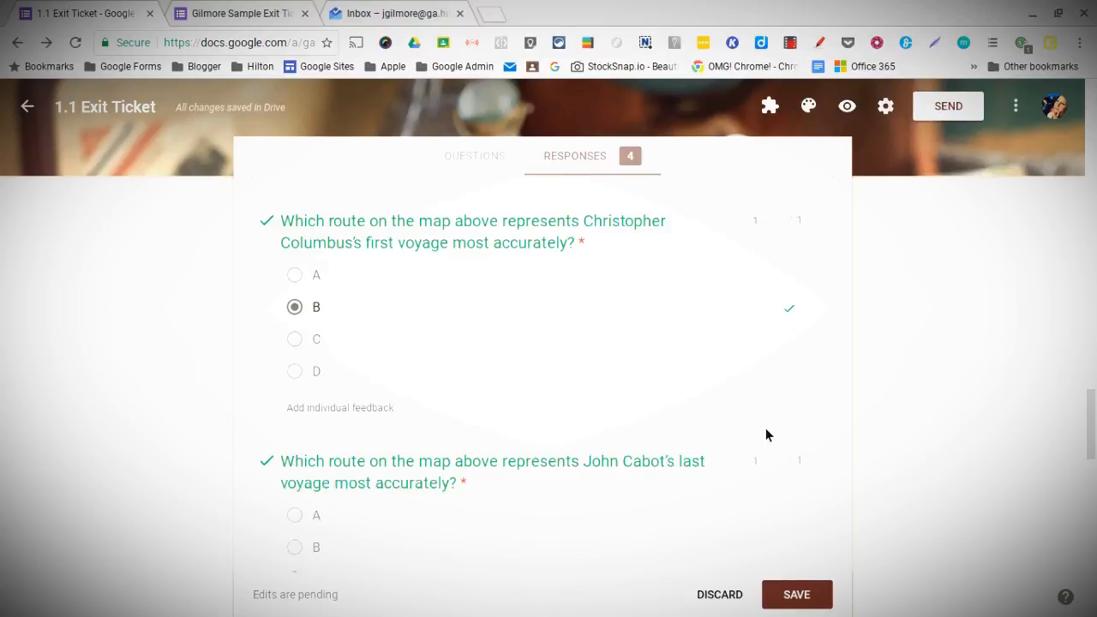
pyautogui.scroll(-5, 769, 414)
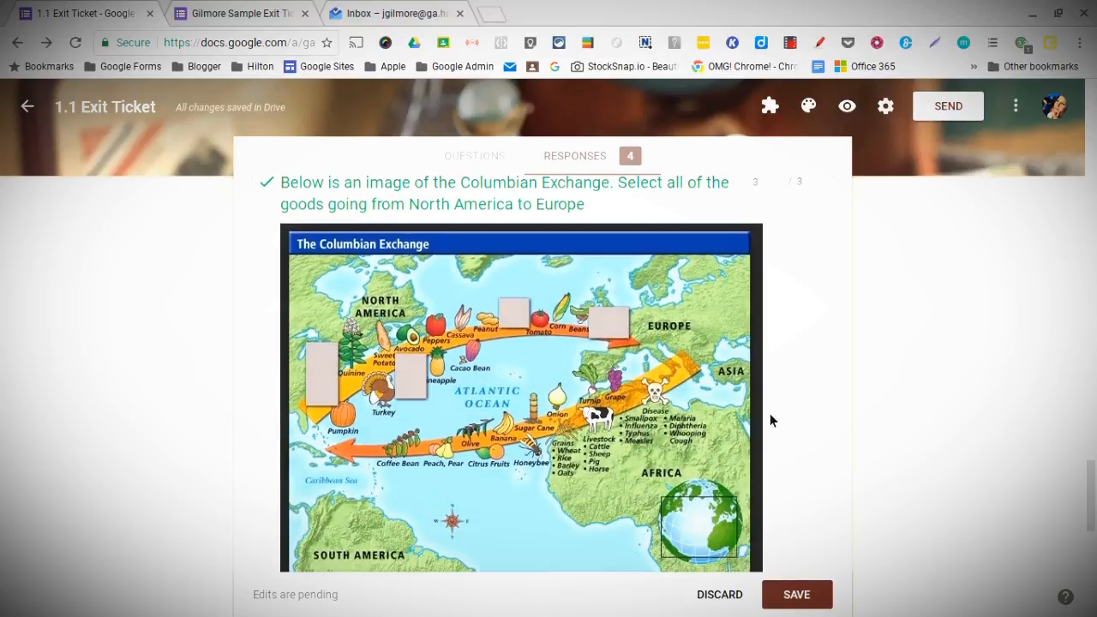
pyautogui.scroll(-3, 770, 415)
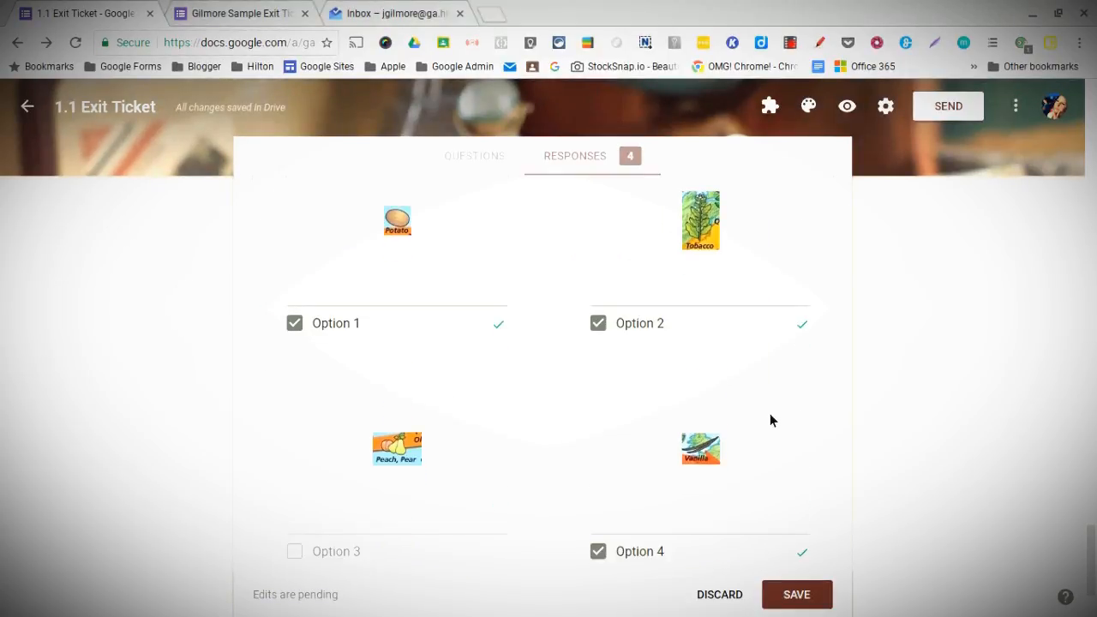
pyautogui.scroll(2, 774, 405)
pyautogui.scroll(8, 775, 407)
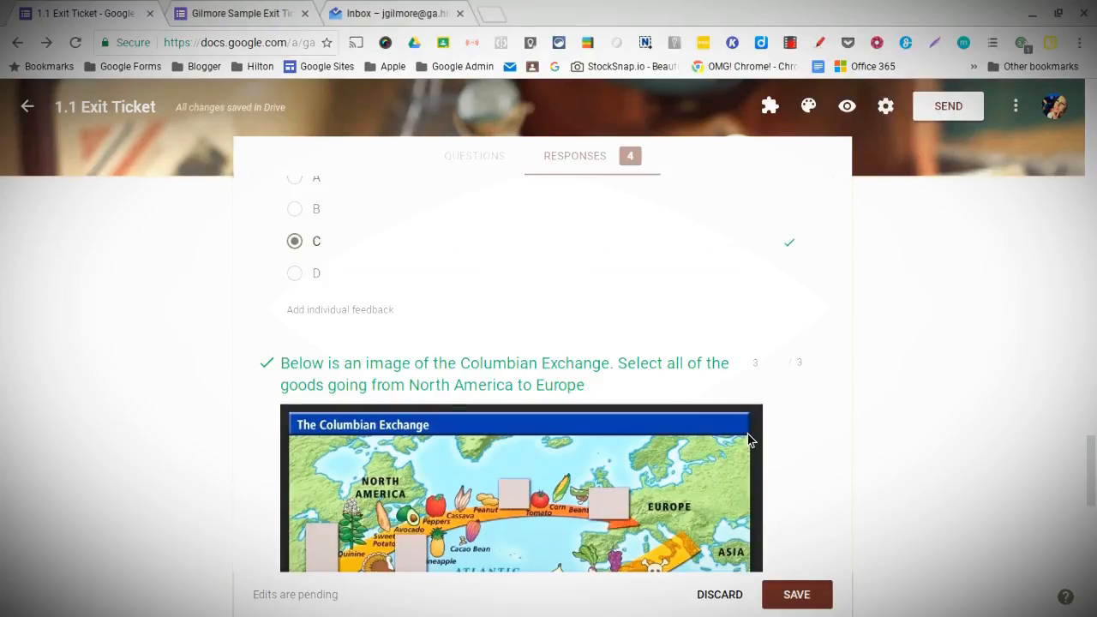
pyautogui.scroll(-9, 808, 490)
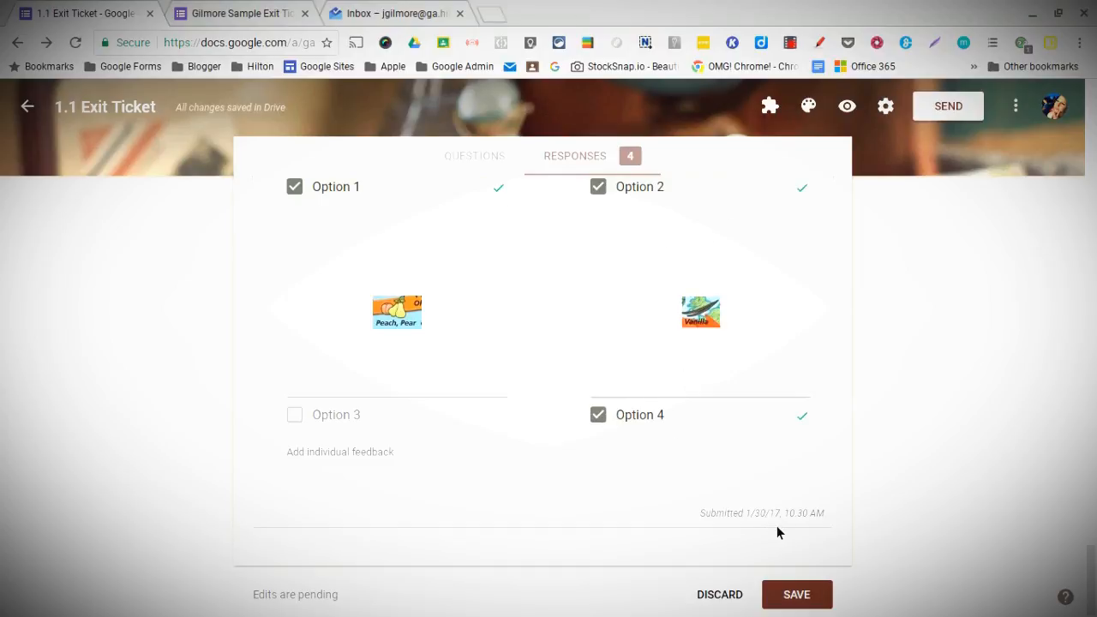
pyautogui.click(812, 604)
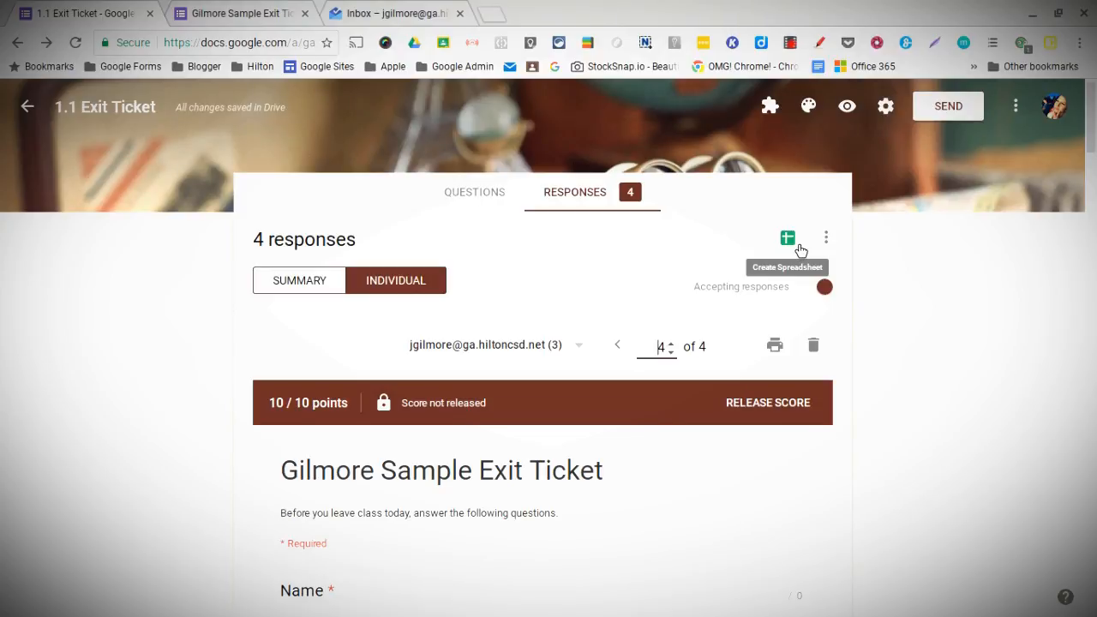
# Create a new spreadsheet named "1.1 Exit Ticket (Responses)" as the form's response destination.
pyautogui.click(783, 238)
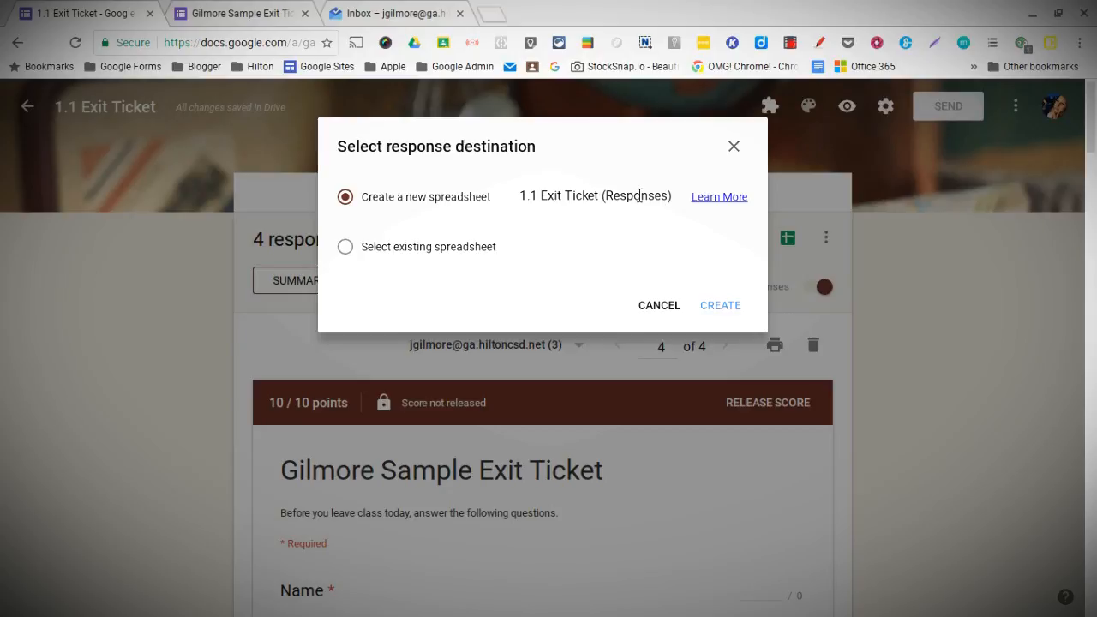
pyautogui.click(733, 306)
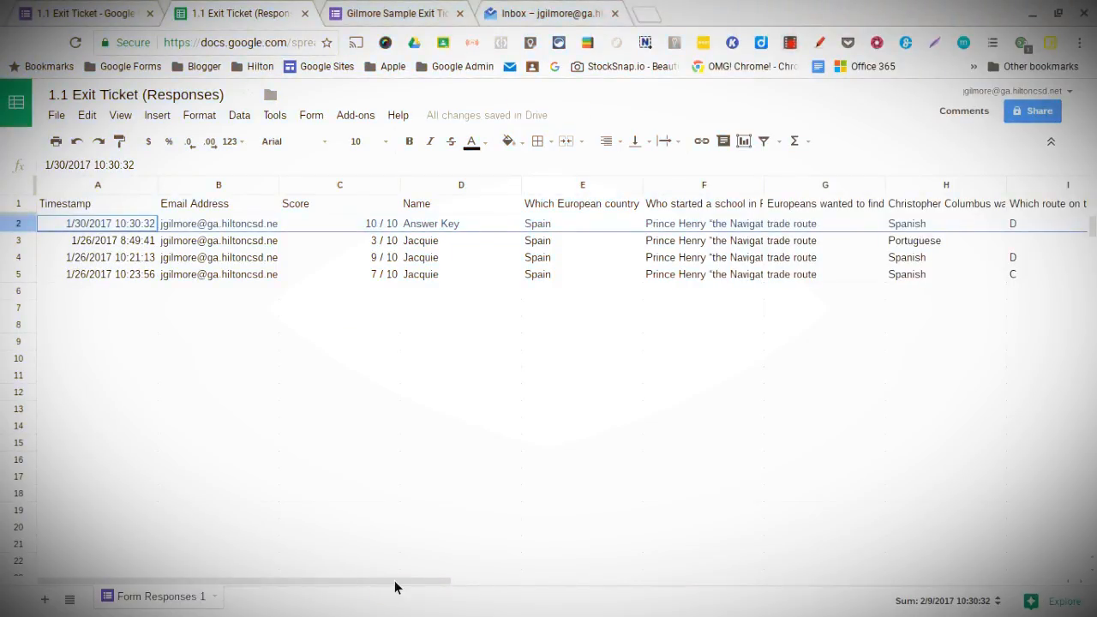
# Compare the student answers with the Answer Key row across all question columns of the response sheet.
pyautogui.moveTo(396, 586); pyautogui.dragTo(575, 572)
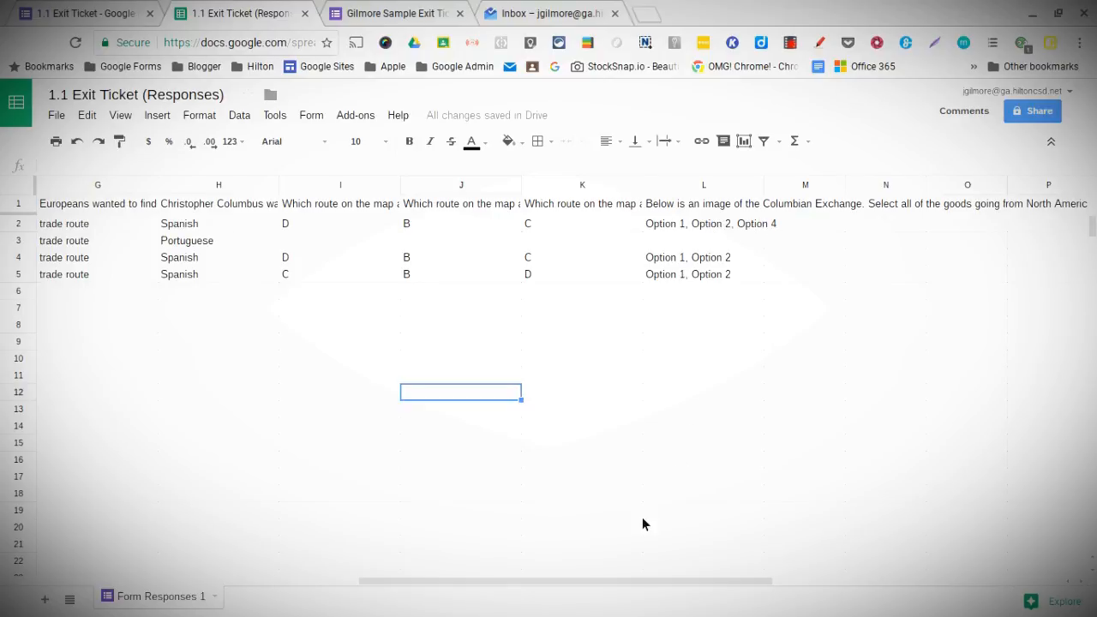
pyautogui.moveTo(603, 588); pyautogui.dragTo(264, 558)
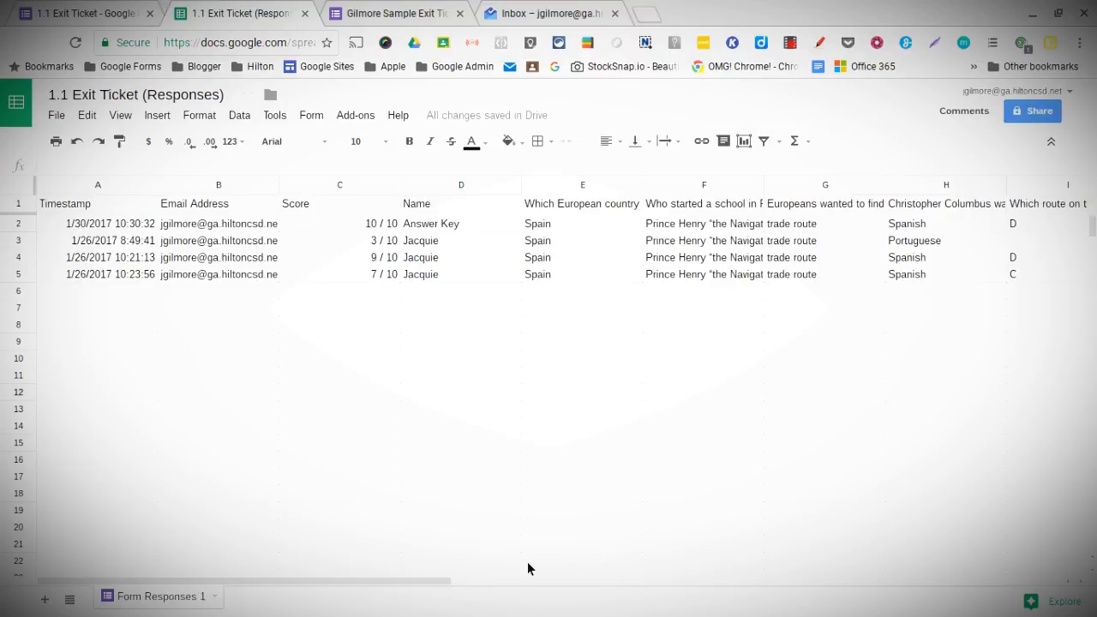
pyautogui.moveTo(394, 580); pyautogui.dragTo(517, 571)
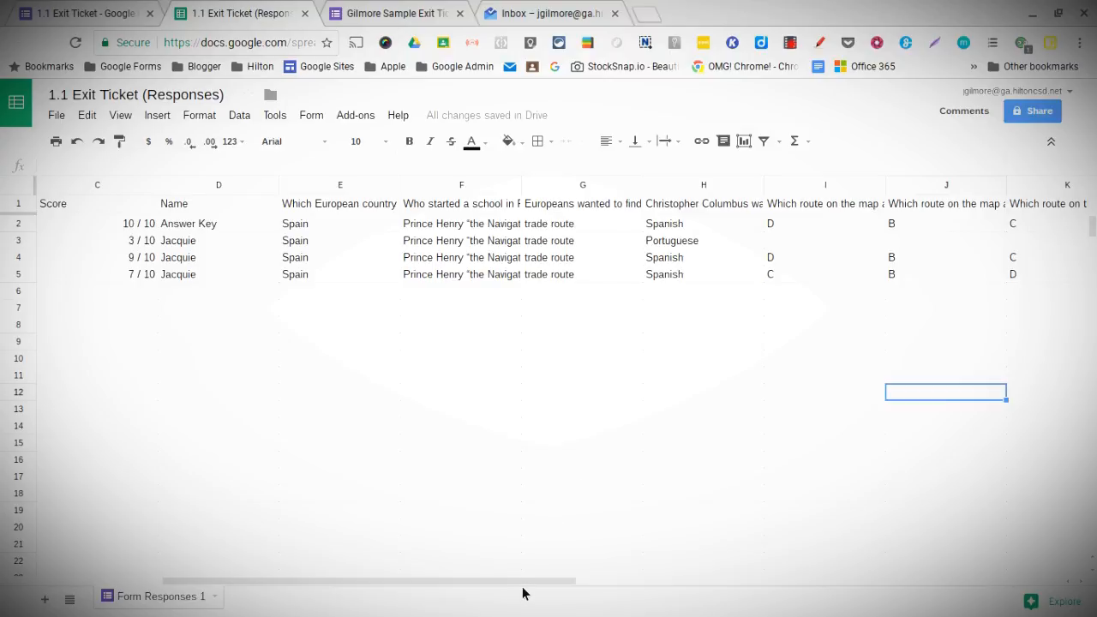
pyautogui.moveTo(523, 583)
pyautogui.mouseDown()
pyautogui.moveTo(620, 588)
pyautogui.moveTo(540, 589)
pyautogui.mouseUp()
pyautogui.moveTo(565, 578); pyautogui.dragTo(625, 580)
pyautogui.scroll(2, 656, 478)
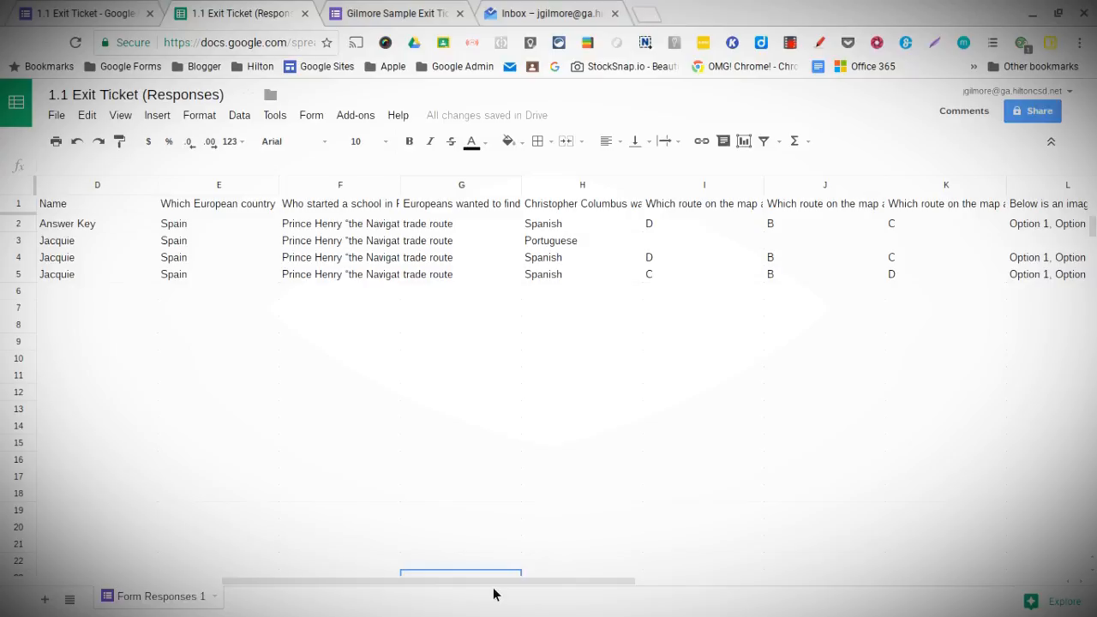
pyautogui.moveTo(492, 582); pyautogui.dragTo(397, 586)
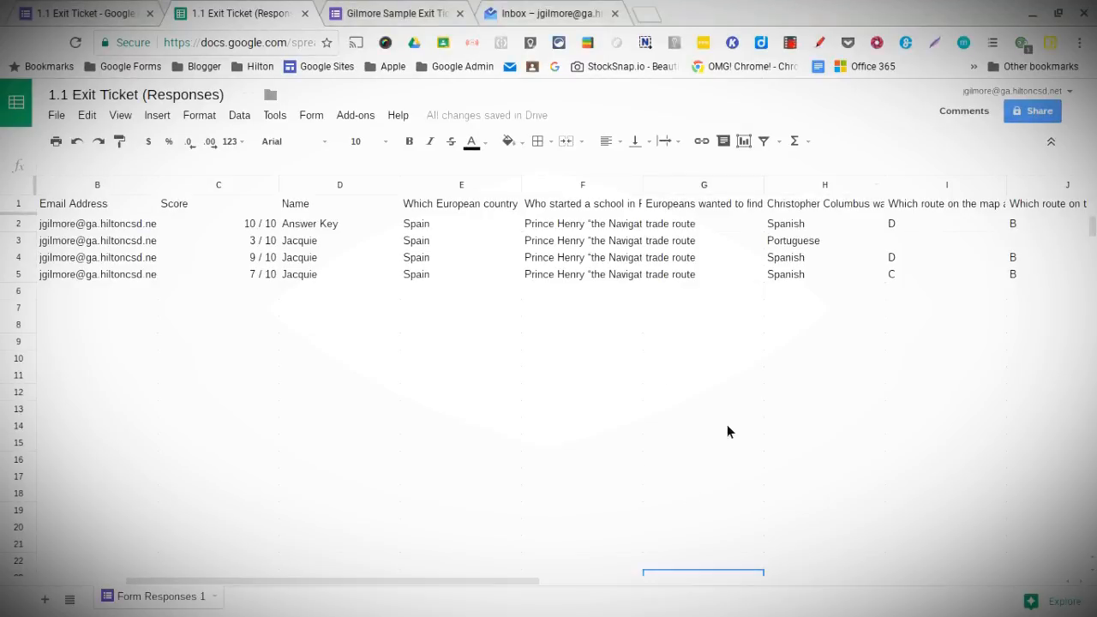
# Start a conditional formatting rule and set its range to the whole trade route question column, G:G.
pyautogui.click(241, 117)
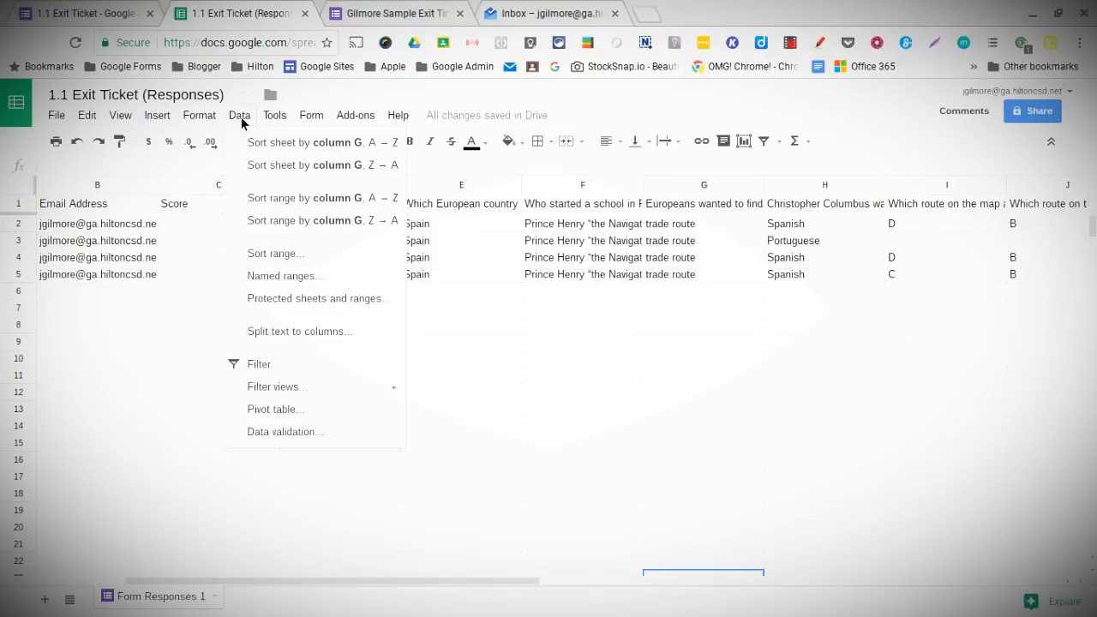
pyautogui.moveTo(204, 118)
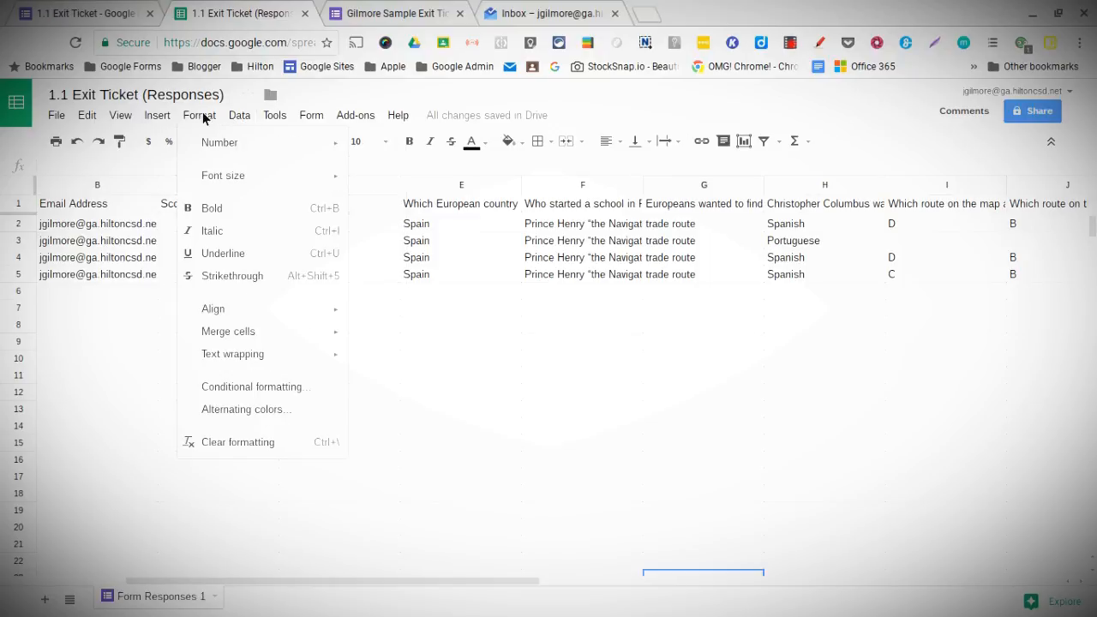
pyautogui.click(251, 387)
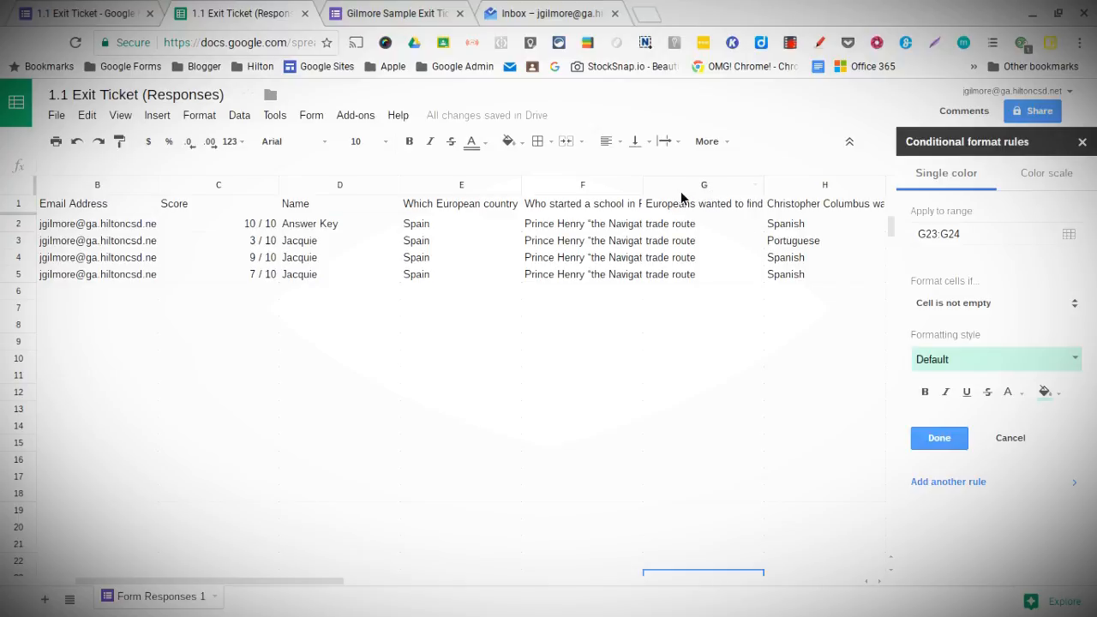
pyautogui.click(703, 184)
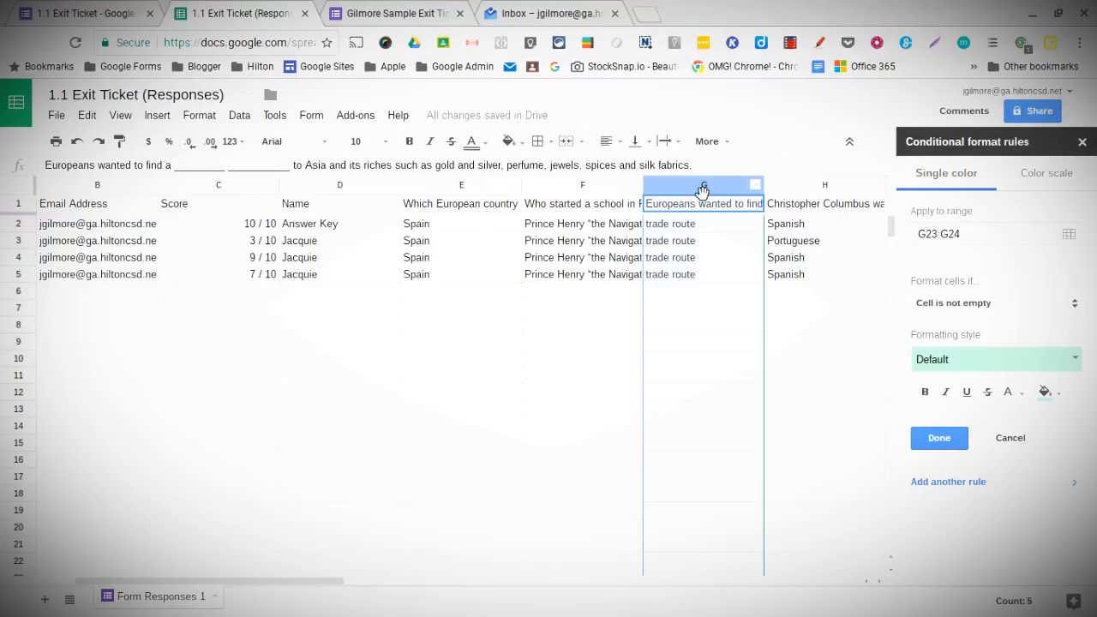
pyautogui.click(1068, 234)
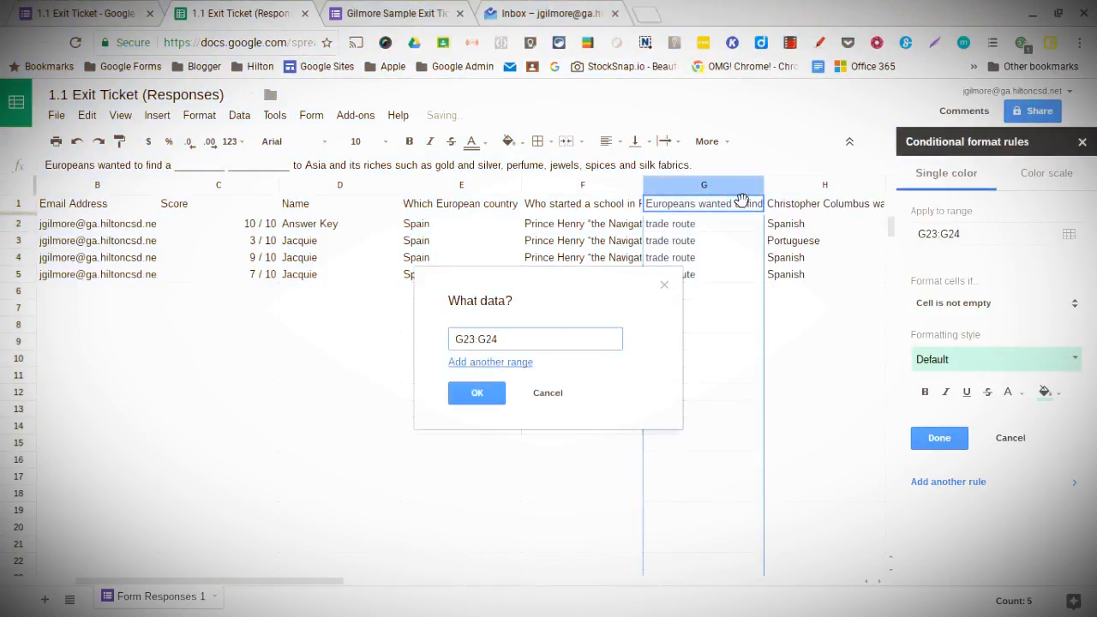
pyautogui.click(718, 209)
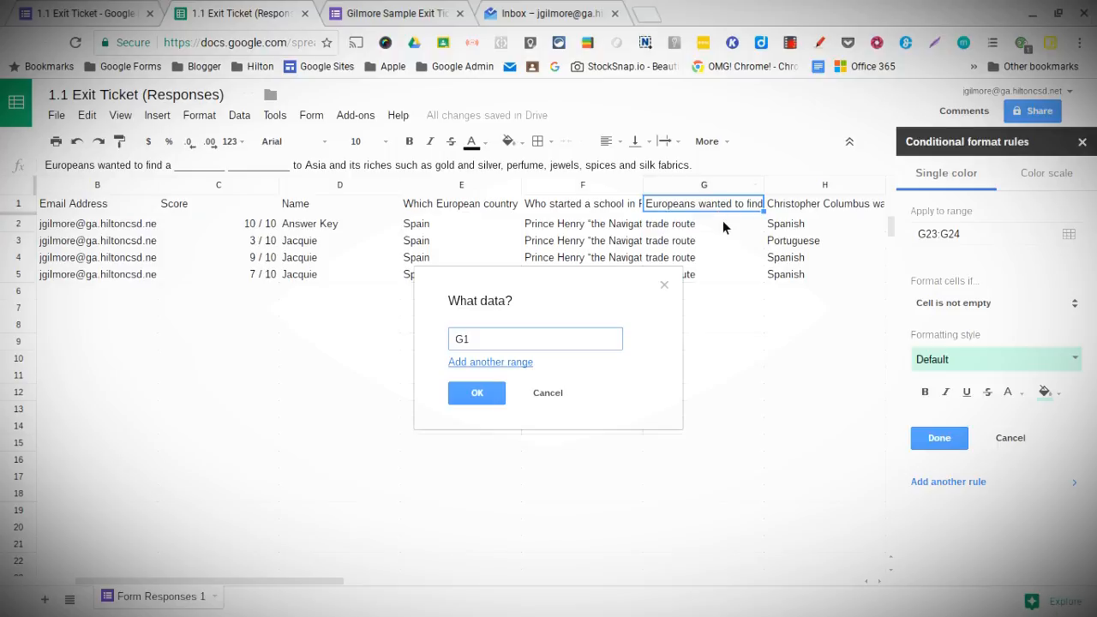
pyautogui.click(724, 186)
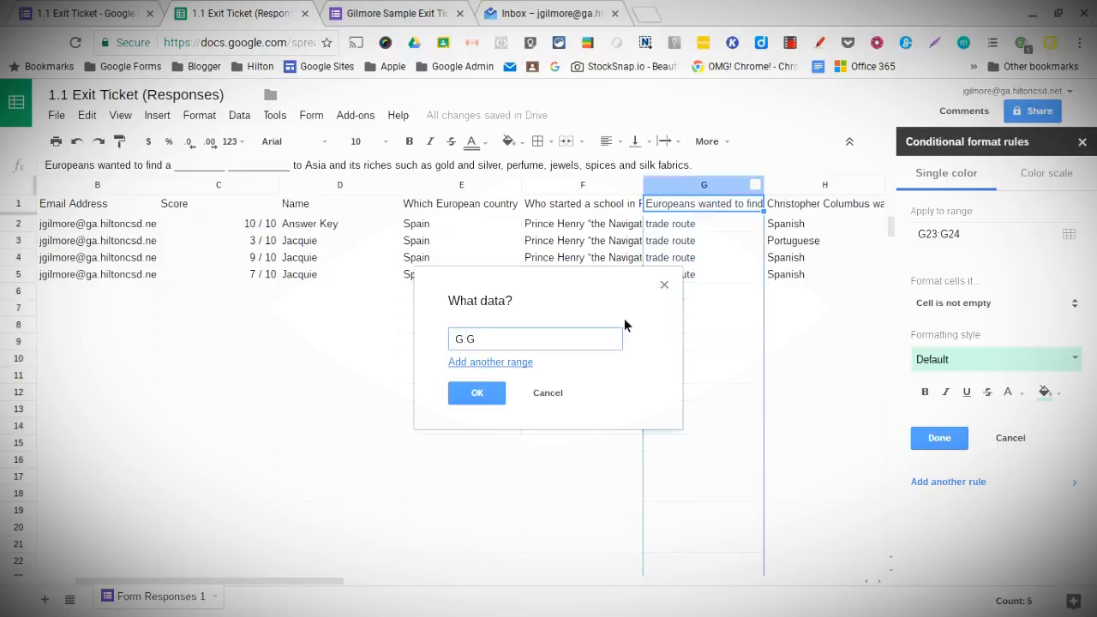
pyautogui.click(471, 400)
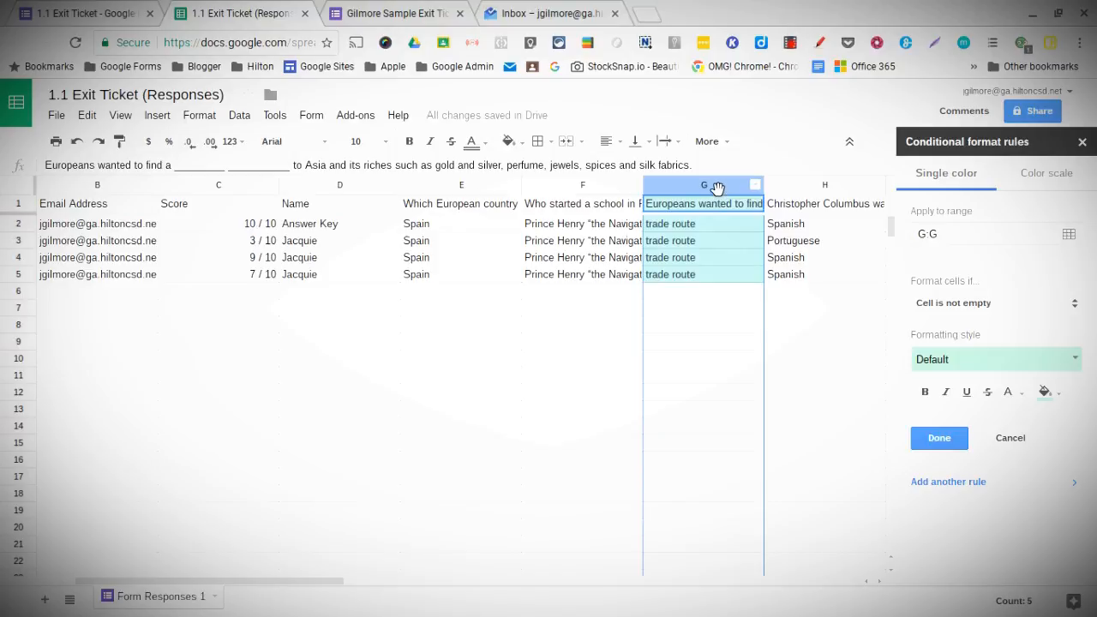
# Make the column G rule fill cells whose text contains "trade route" with bright green, and remove the "Cell is not empty" rule on G23:G24.
pyautogui.click(1011, 304)
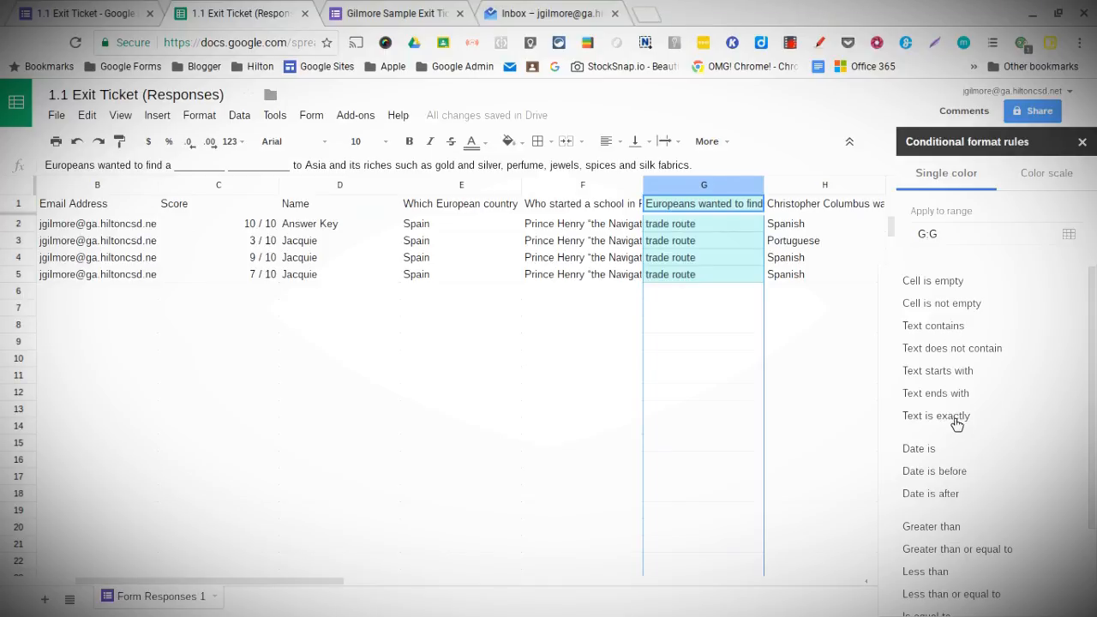
pyautogui.click(938, 330)
pyautogui.click(929, 340)
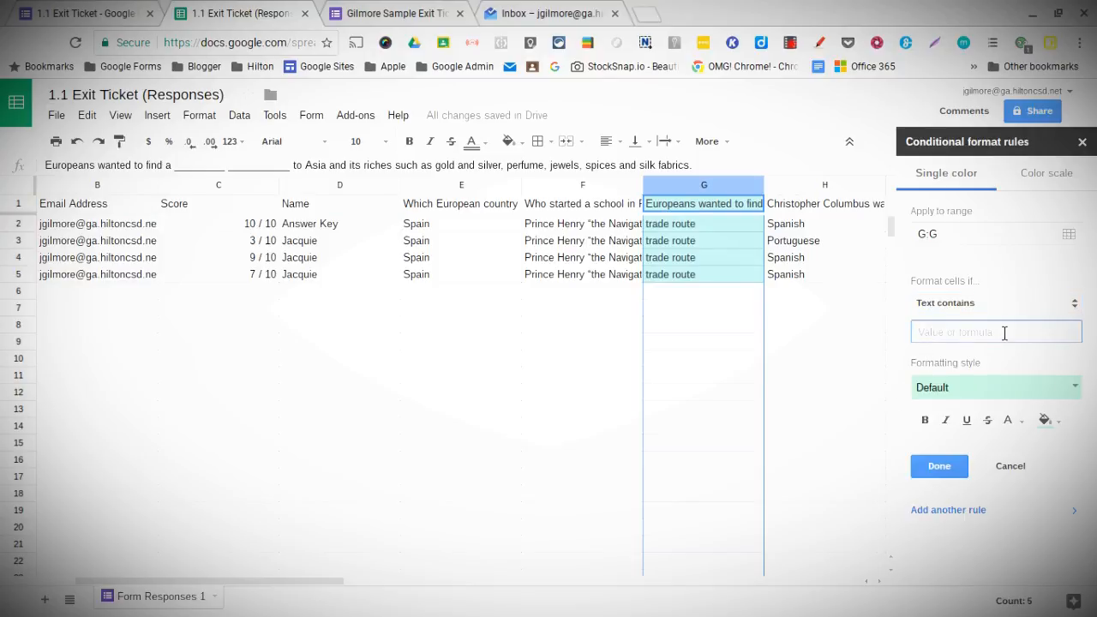
pyautogui.write('trade route')
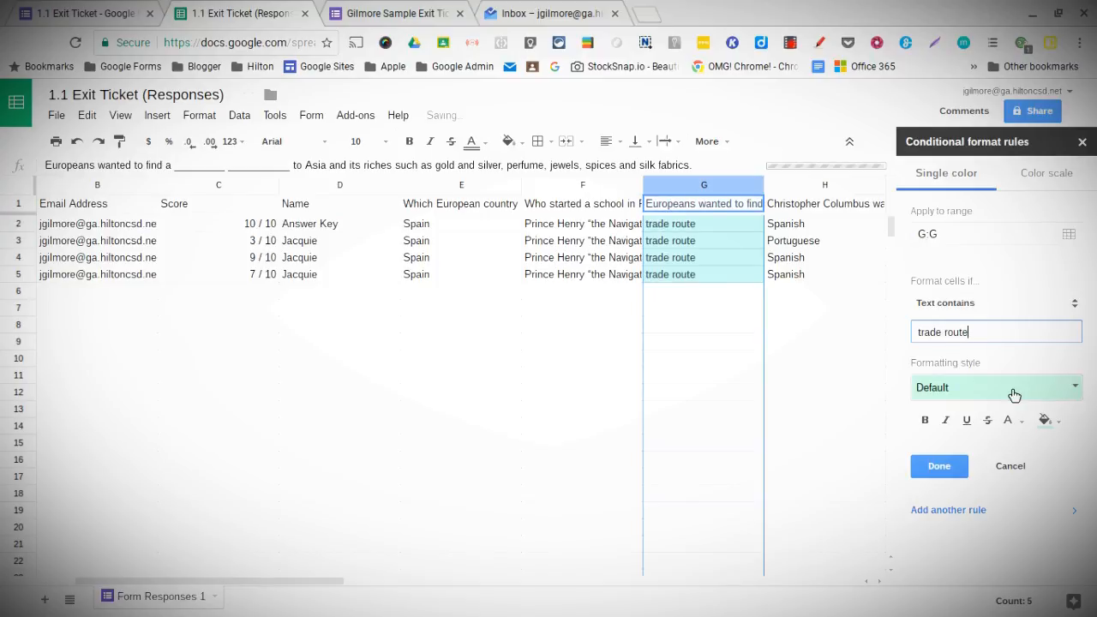
pyautogui.click(965, 393)
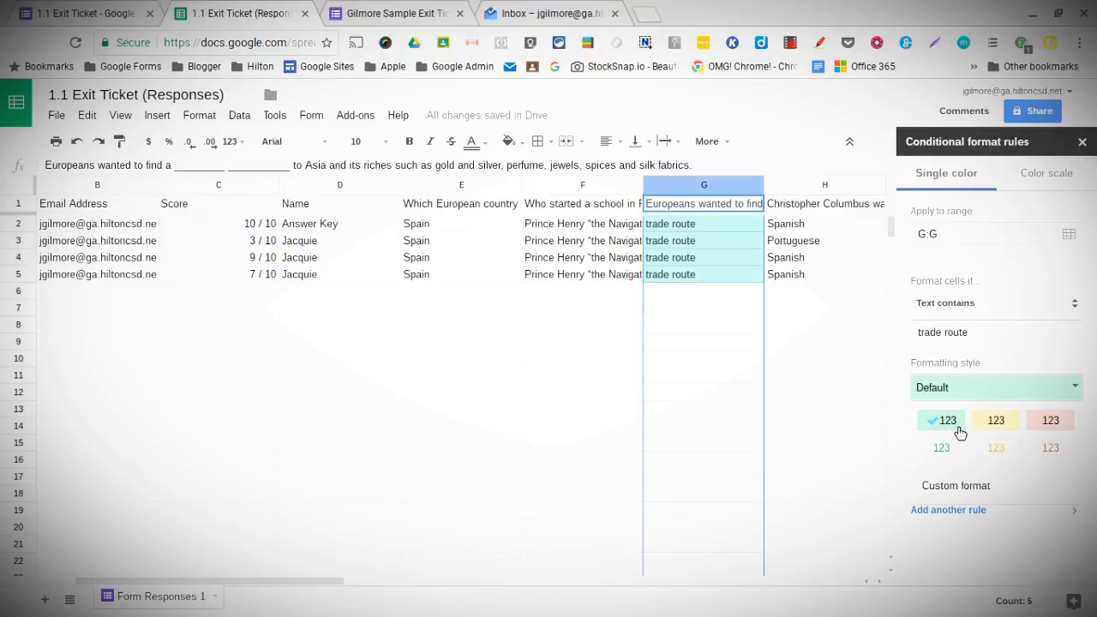
pyautogui.click(954, 396)
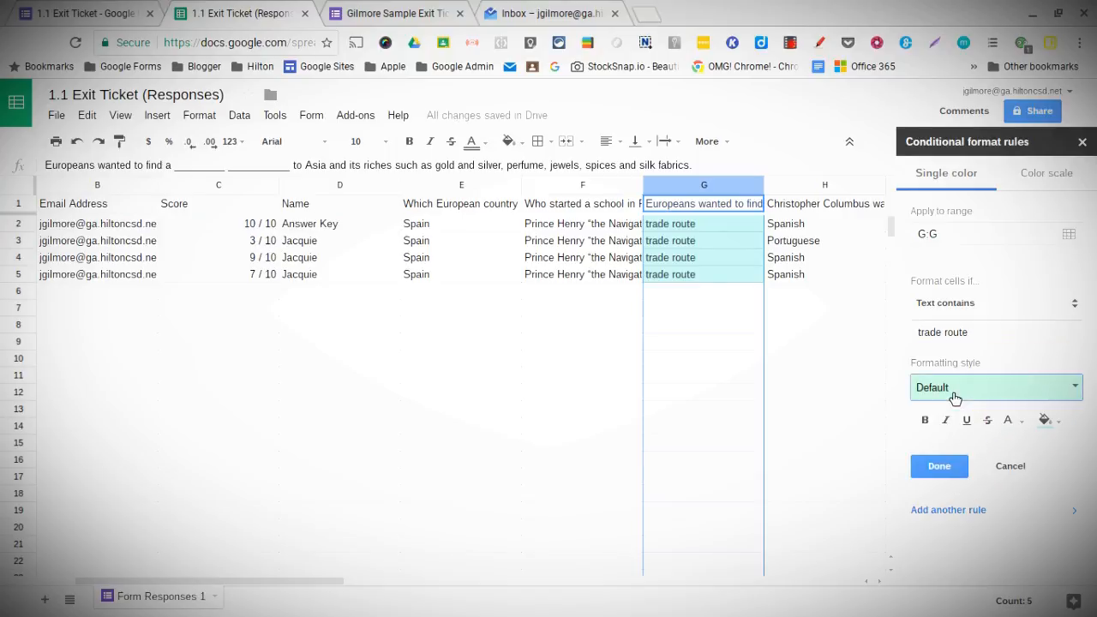
pyautogui.click(1052, 421)
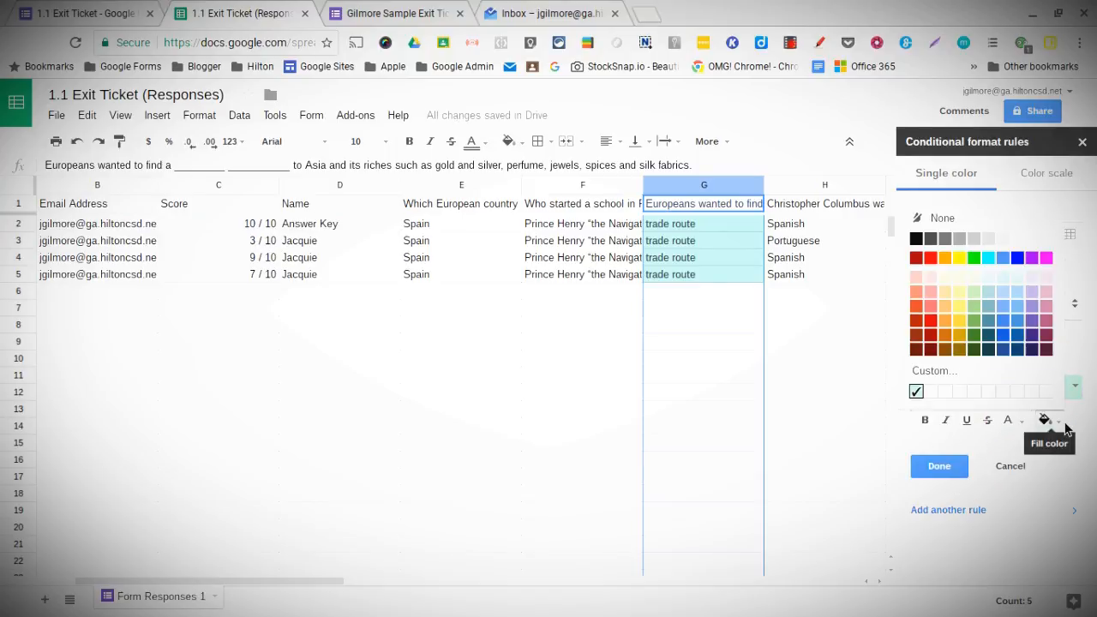
pyautogui.click(975, 257)
pyautogui.click(940, 466)
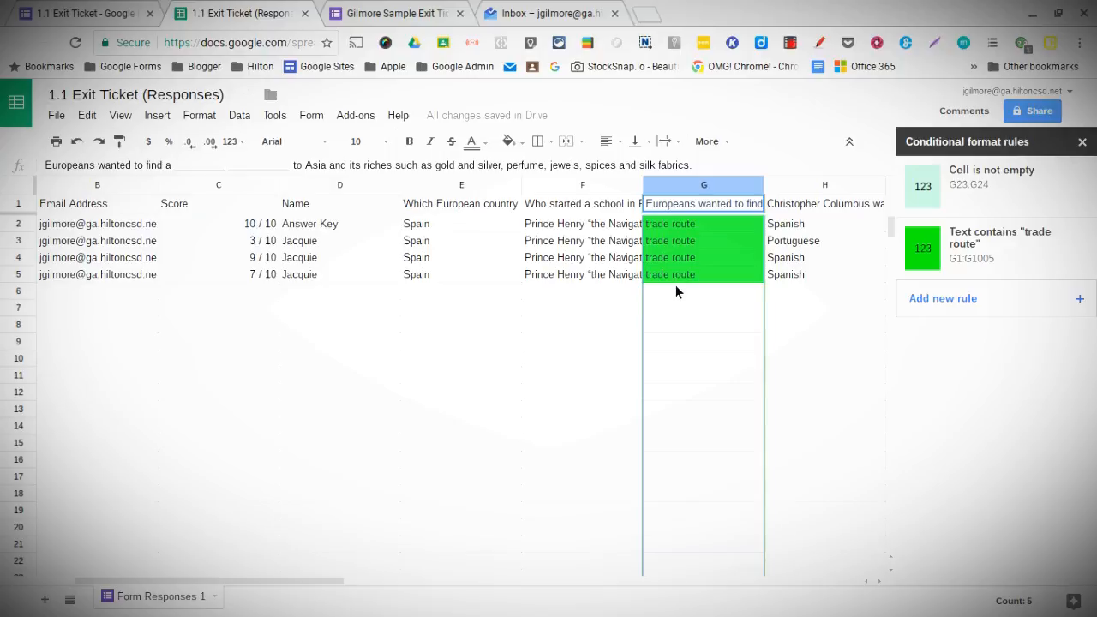
pyautogui.moveTo(1067, 189)
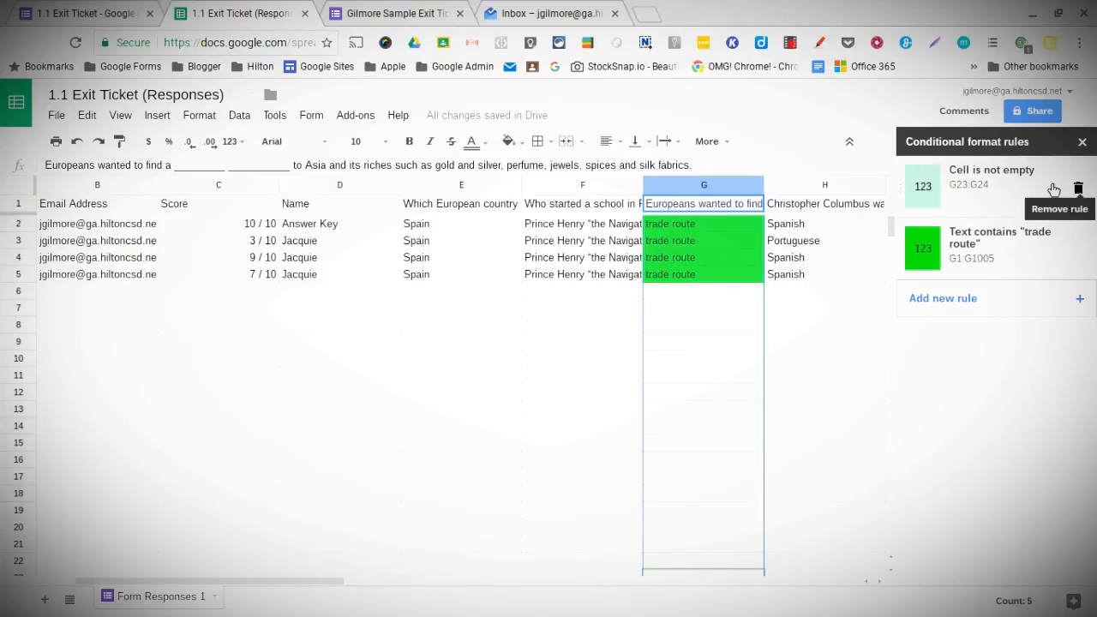
pyautogui.click(1077, 187)
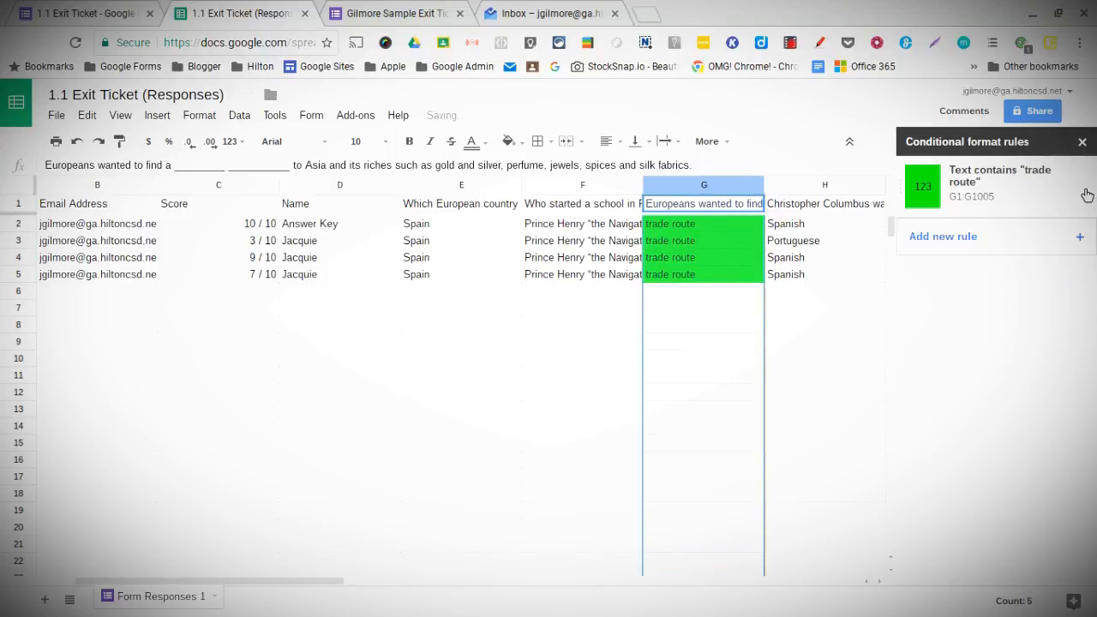
# Add a new conditional formatting rule and set its range to the Christopher Columbus question column, H:H.
pyautogui.click(969, 253)
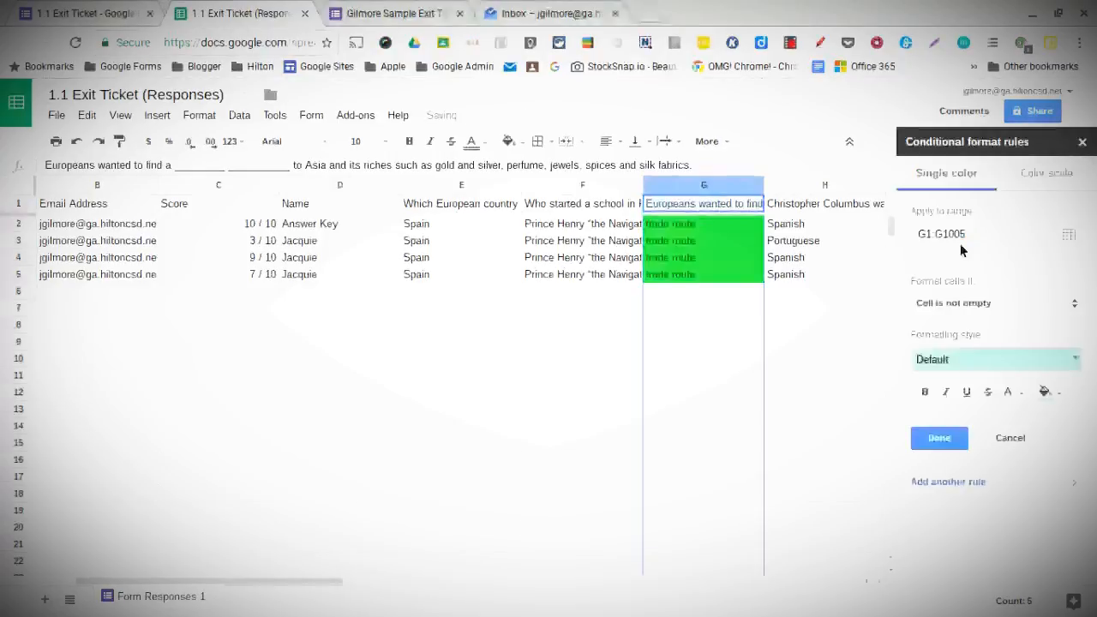
pyautogui.click(1073, 240)
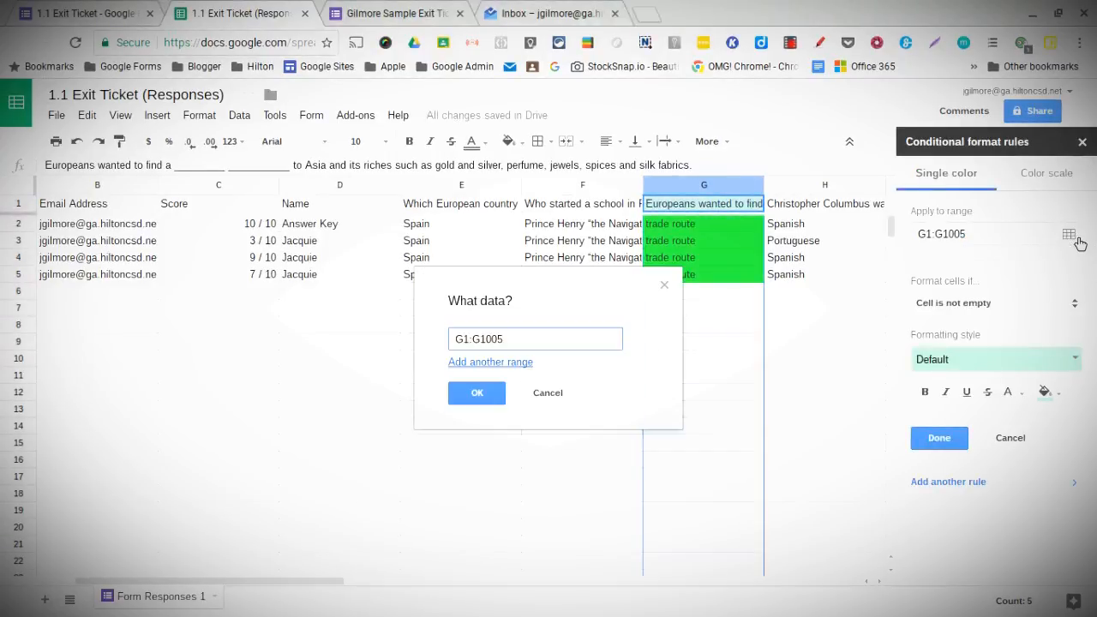
pyautogui.click(815, 189)
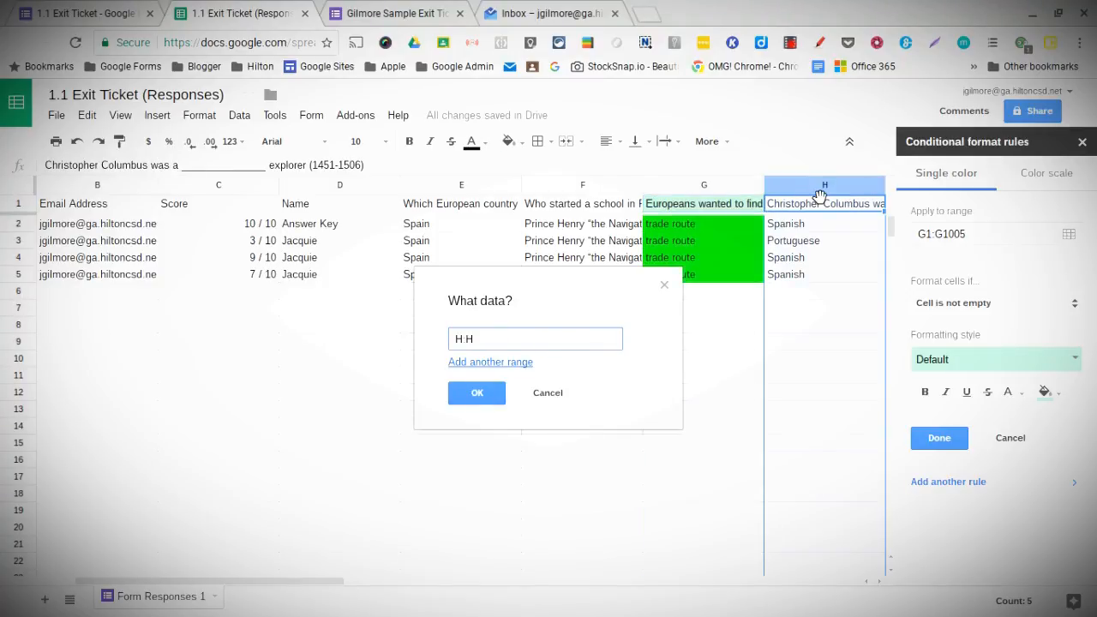
pyautogui.click(478, 393)
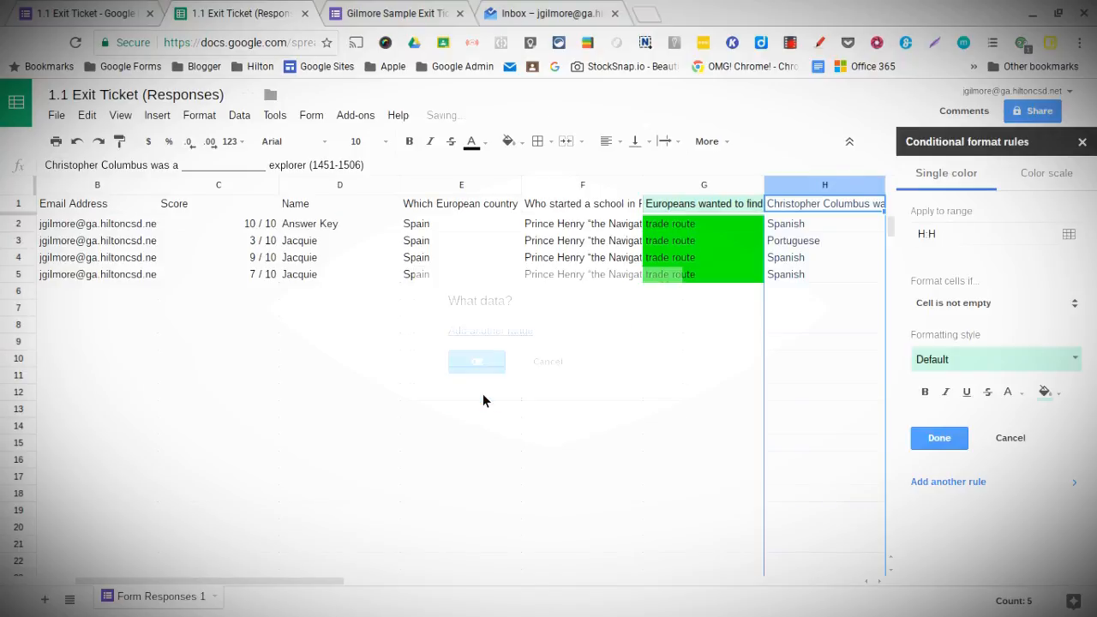
# Make the column H rule fill cells whose text contains "spanish" with bright green, and save the rule.
pyautogui.click(1018, 304)
pyautogui.click(982, 330)
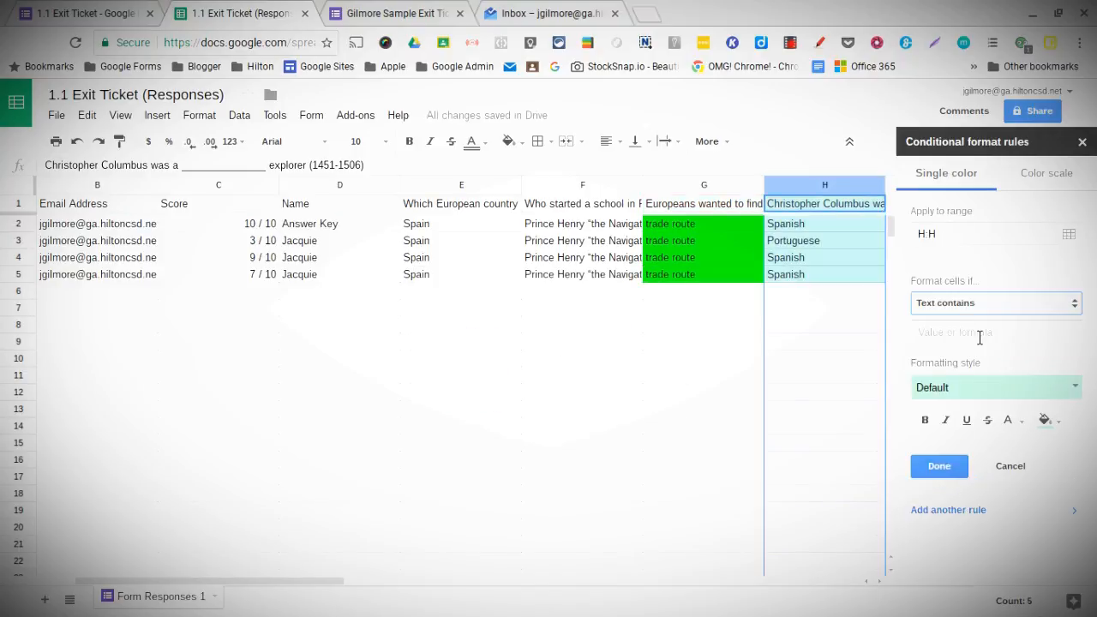
pyautogui.click(979, 334)
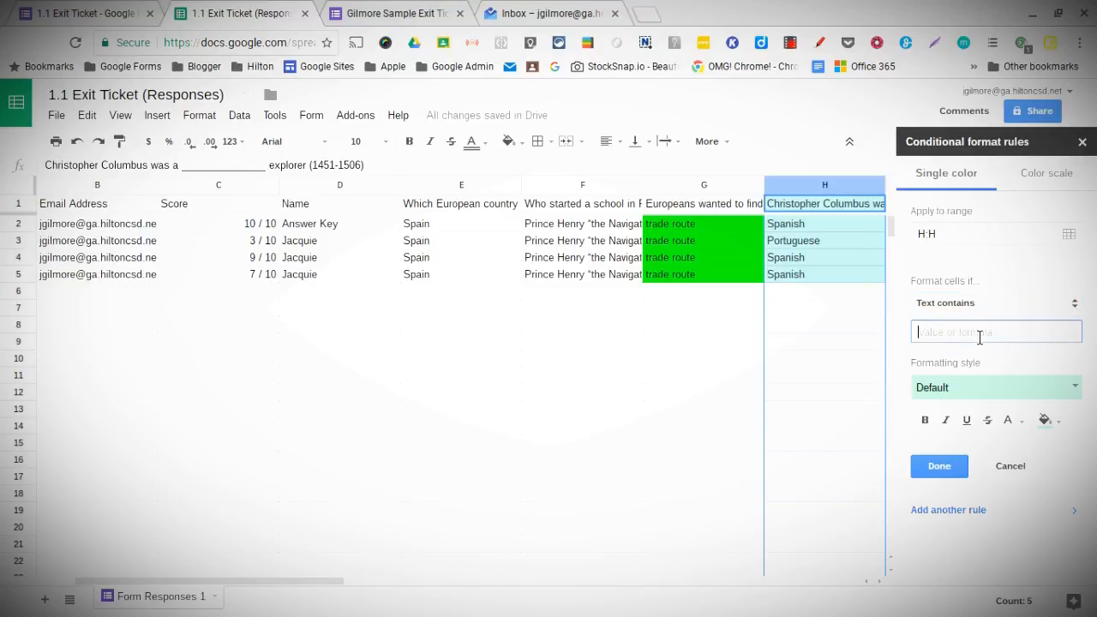
pyautogui.write('span')
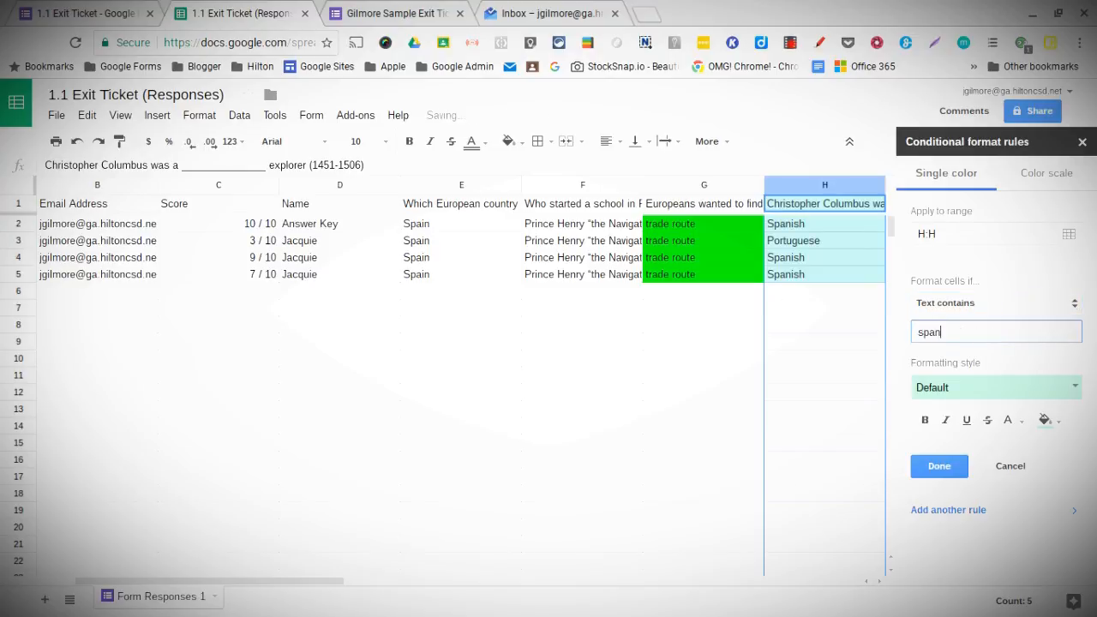
pyautogui.write('ish')
pyautogui.click(1056, 421)
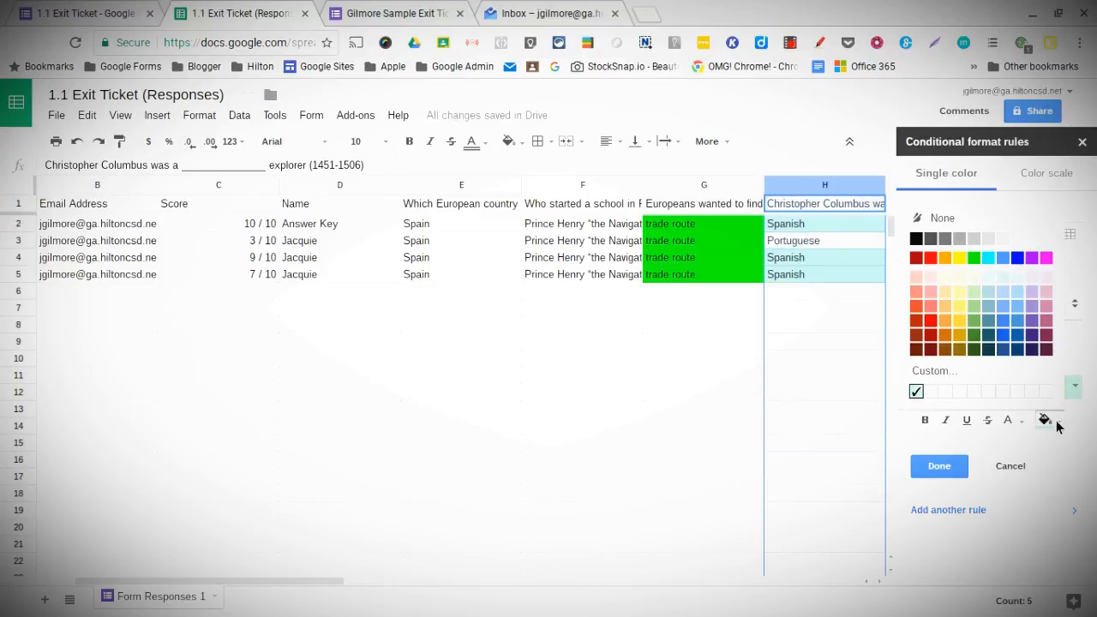
pyautogui.click(975, 258)
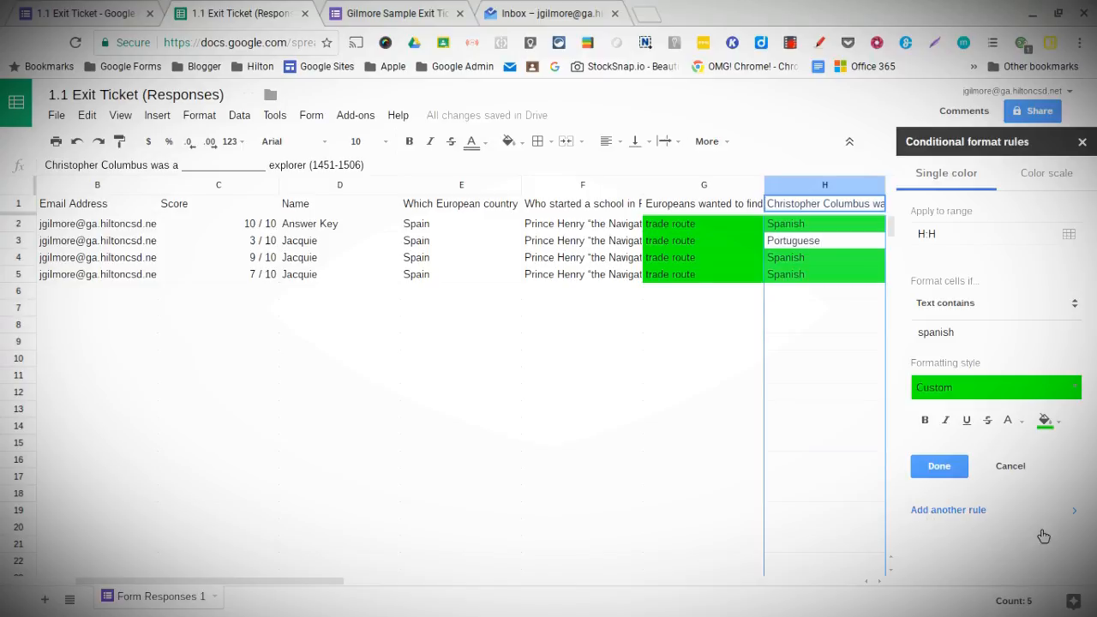
pyautogui.click(945, 465)
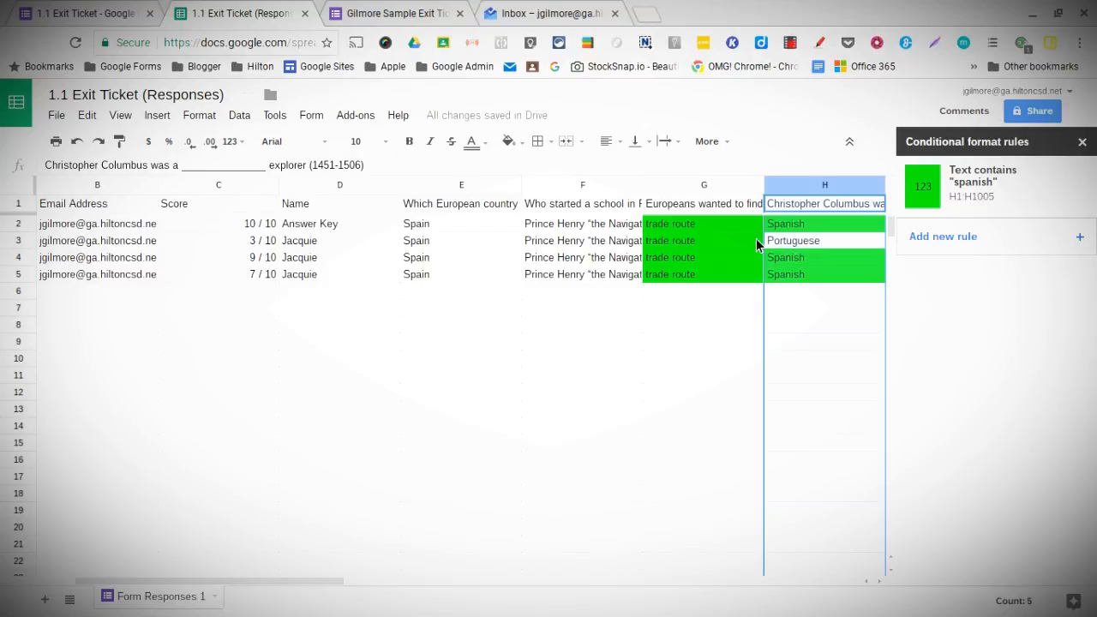
# Add another rule for H1:H1005 that fills cells whose text does not contain "spanish" with red.
pyautogui.moveTo(995, 194)
pyautogui.click(1003, 187)
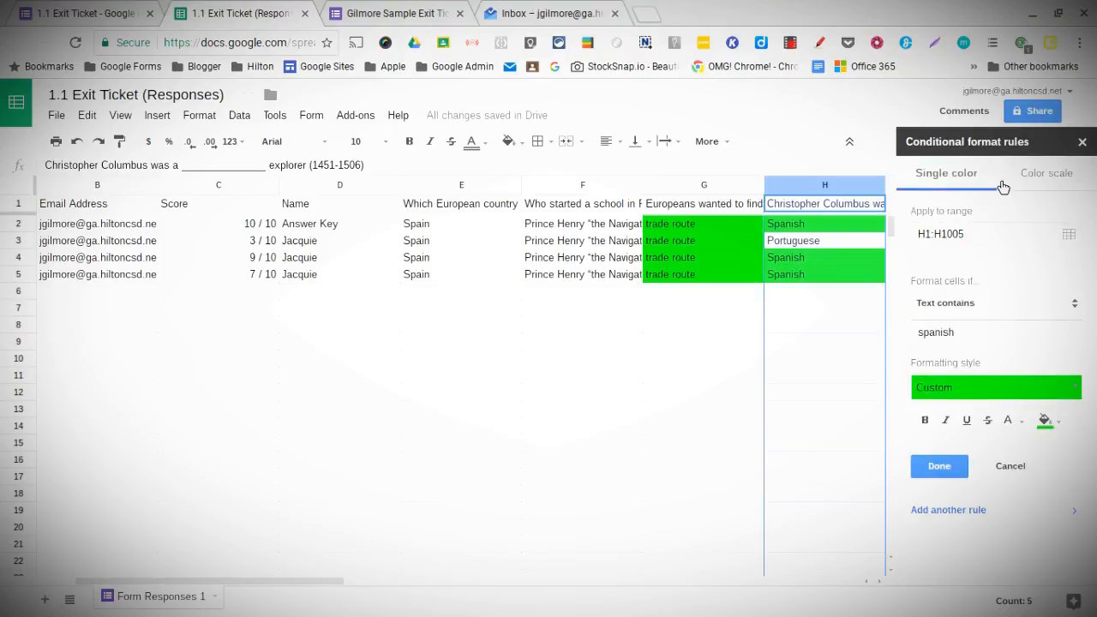
pyautogui.click(952, 512)
pyautogui.click(988, 315)
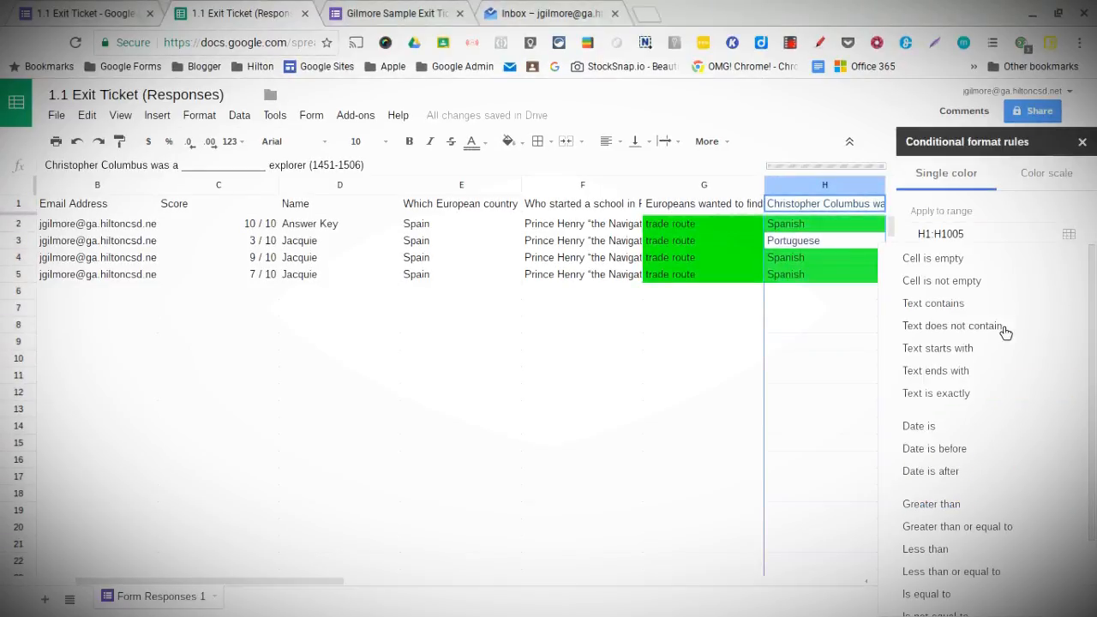
pyautogui.click(1004, 332)
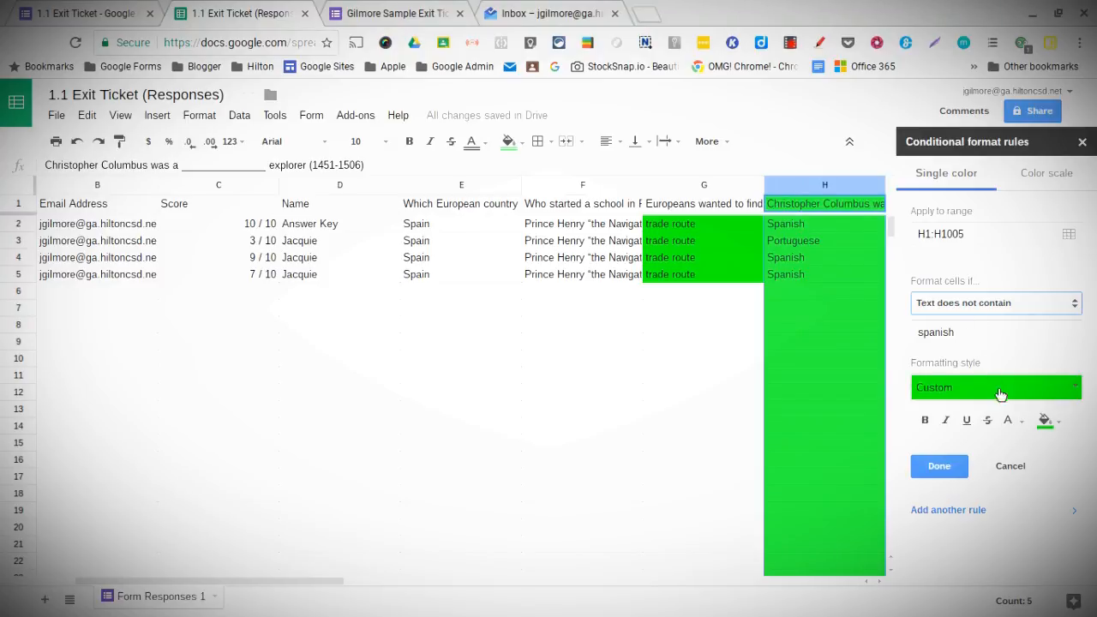
pyautogui.click(1046, 420)
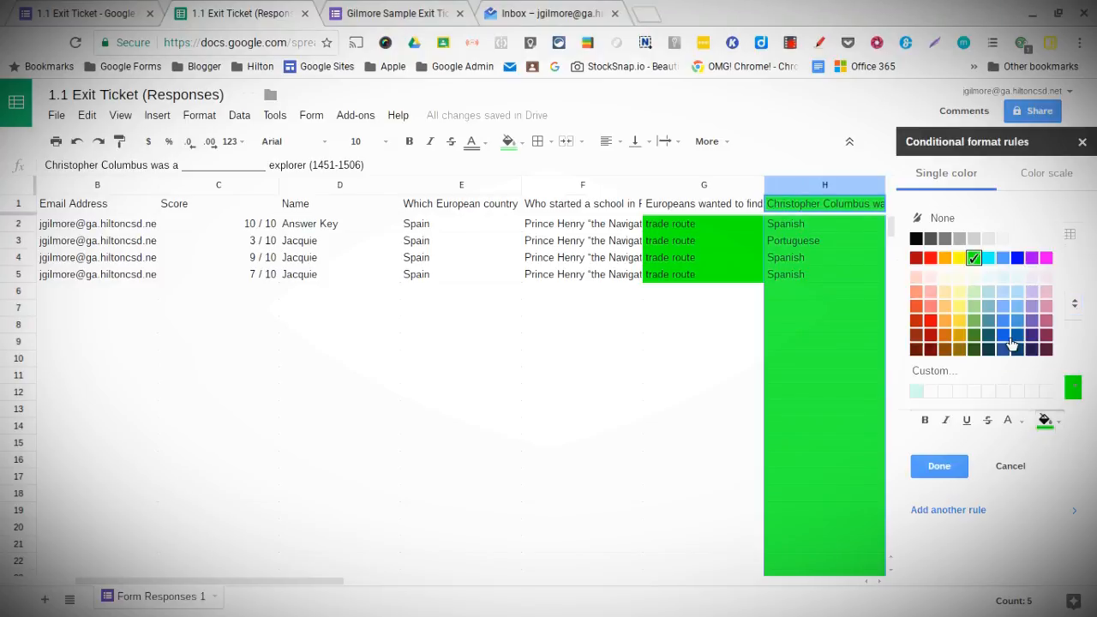
pyautogui.click(930, 258)
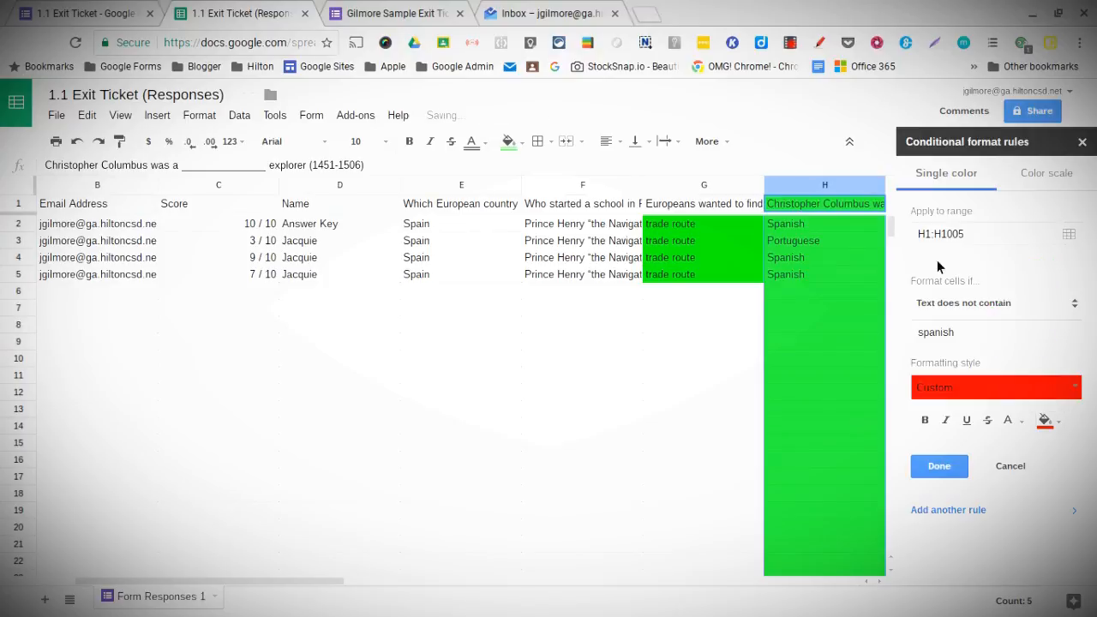
pyautogui.click(938, 465)
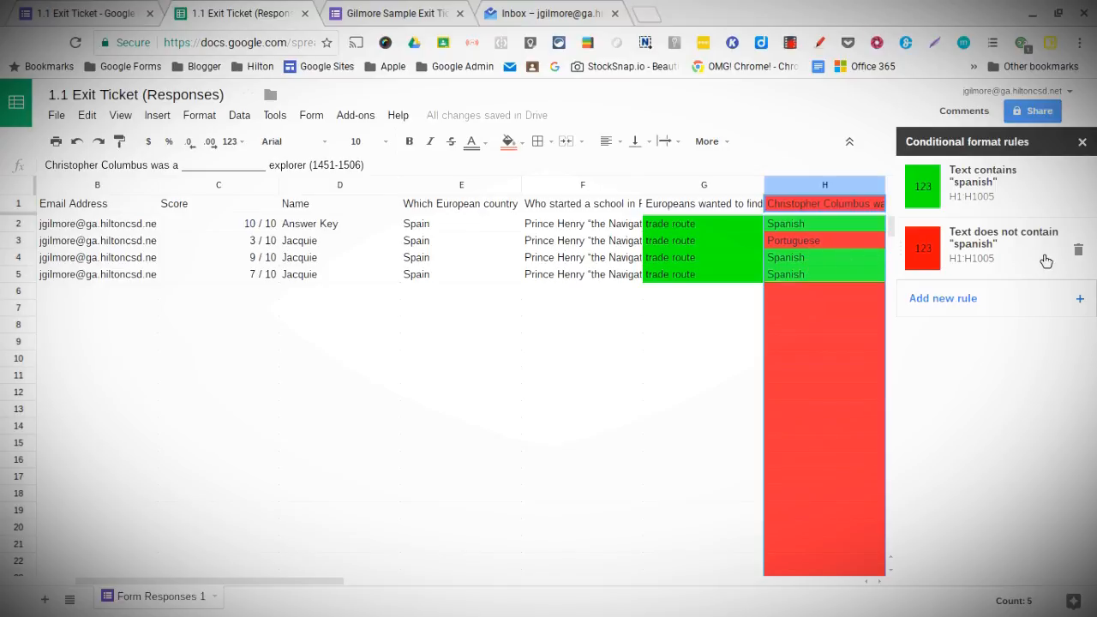
# Try other red fill shades on the column H rule for text that does not contain "spanish", and save the rule.
pyautogui.click(972, 243)
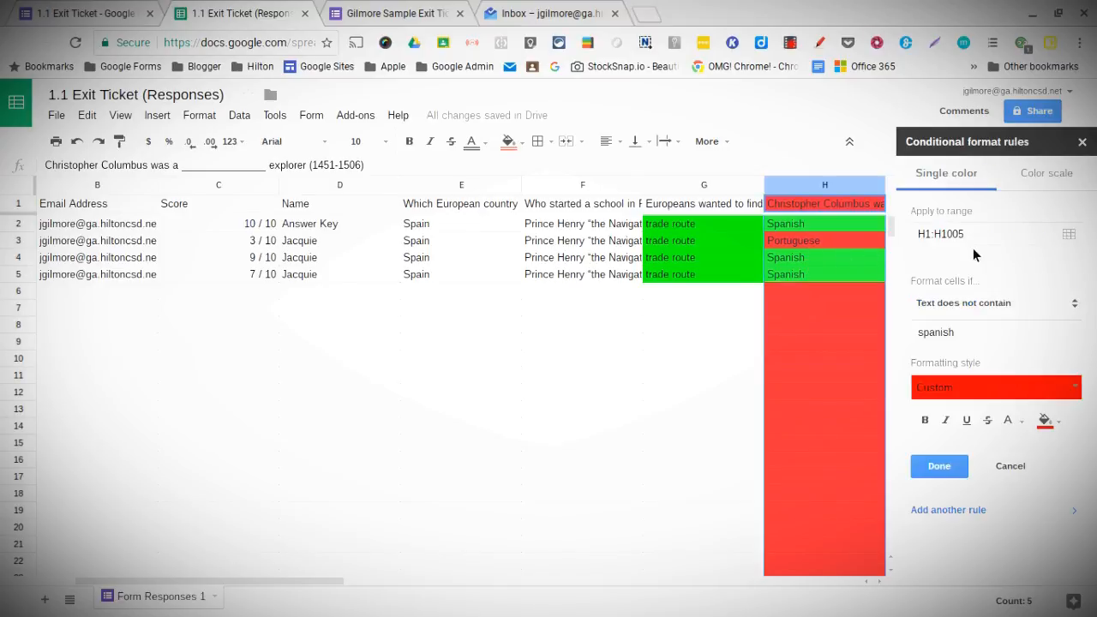
pyautogui.click(1046, 420)
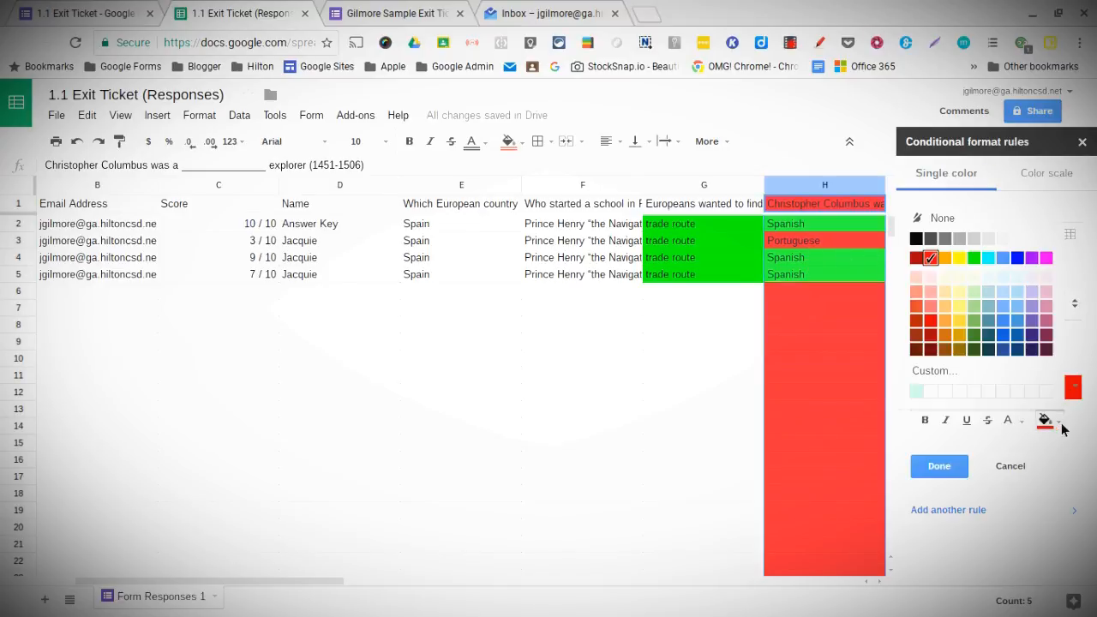
pyautogui.click(933, 313)
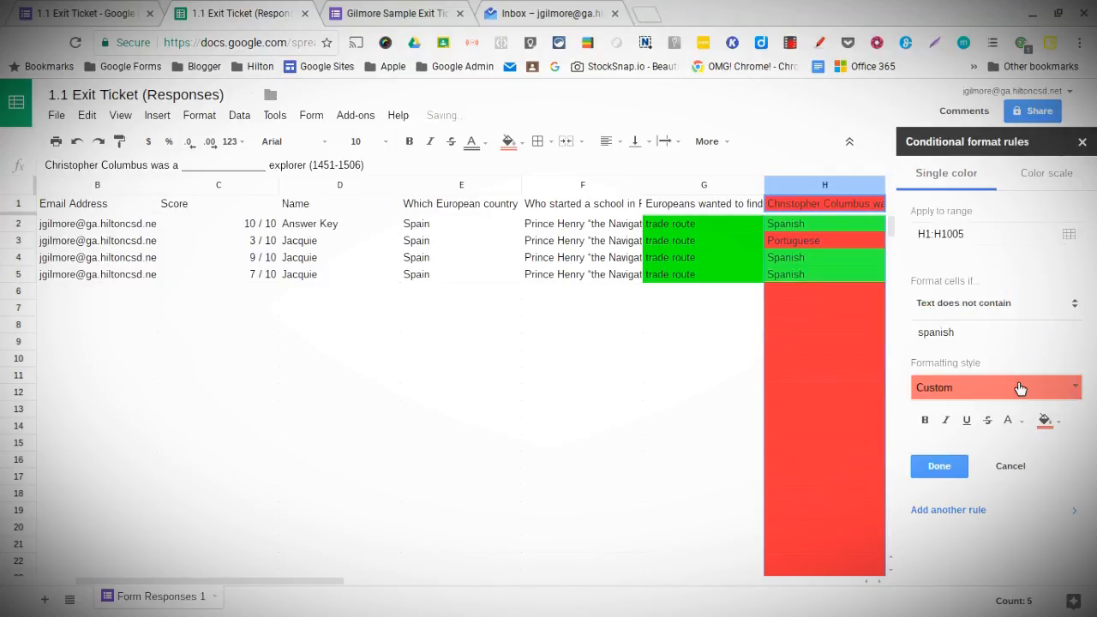
pyautogui.click(1059, 425)
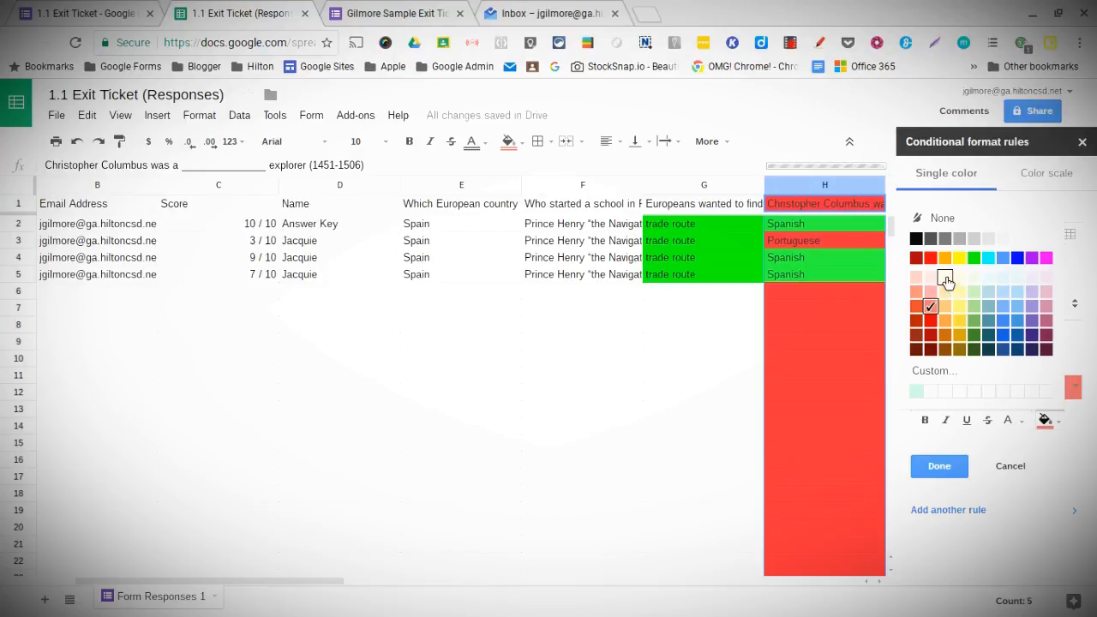
pyautogui.click(934, 324)
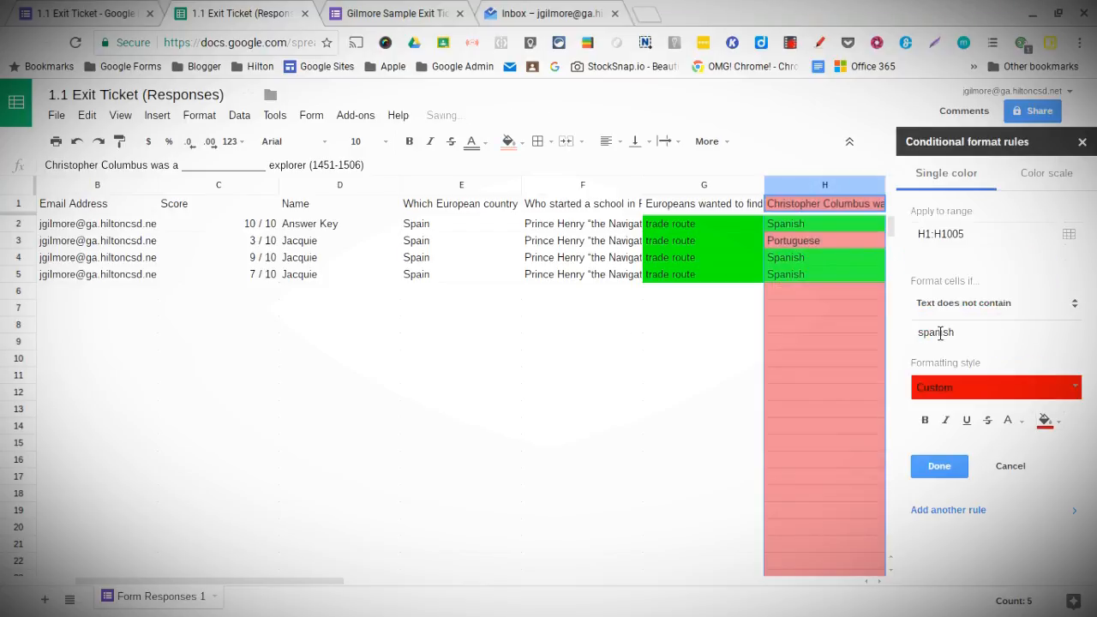
pyautogui.click(942, 470)
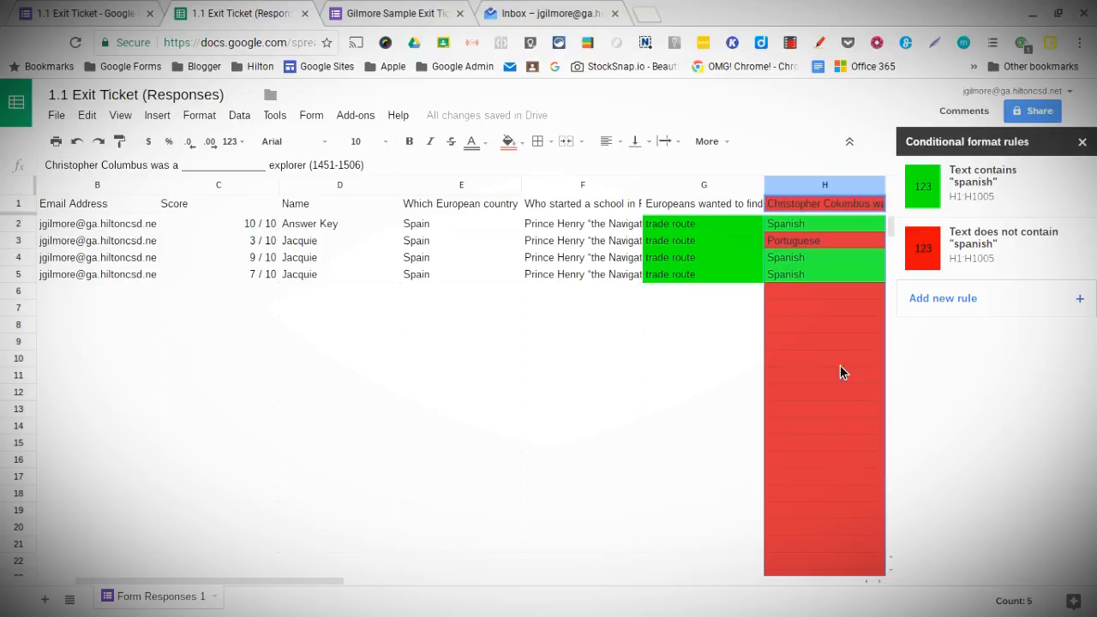
pyautogui.click(981, 184)
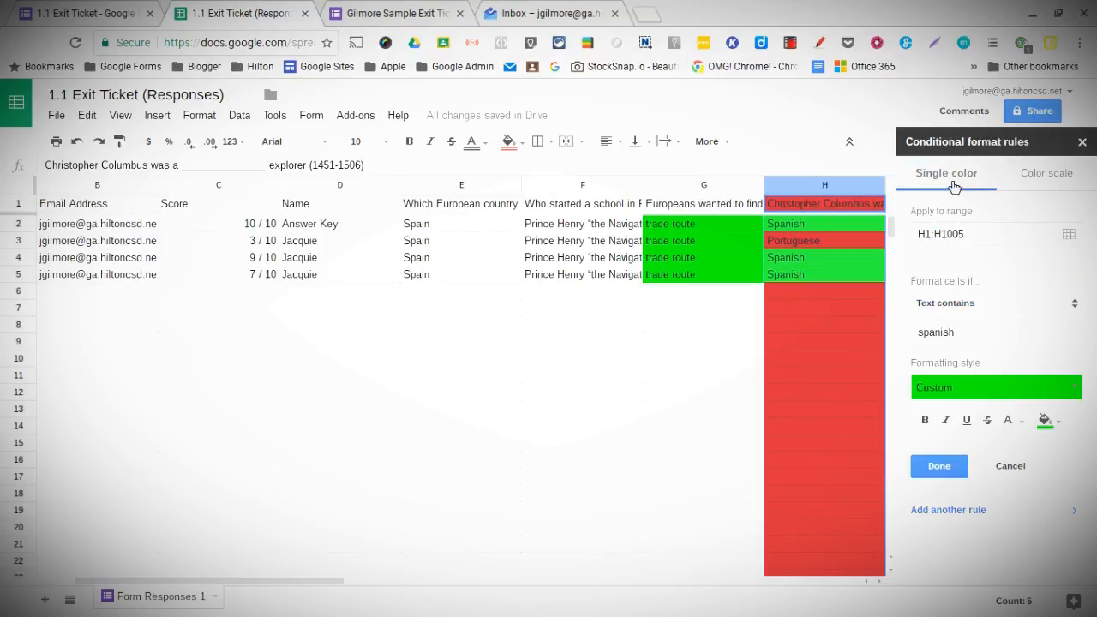
pyautogui.click(939, 466)
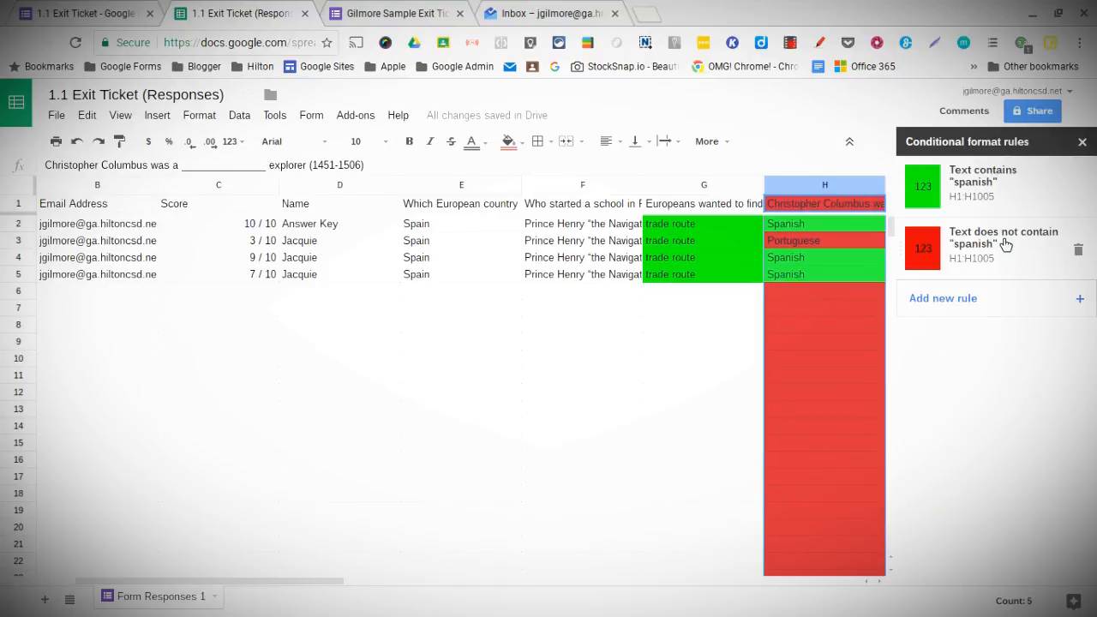
# Add a rule for G1:G1005 that fills cells whose text does not contain "trade route" with red.
pyautogui.click(706, 187)
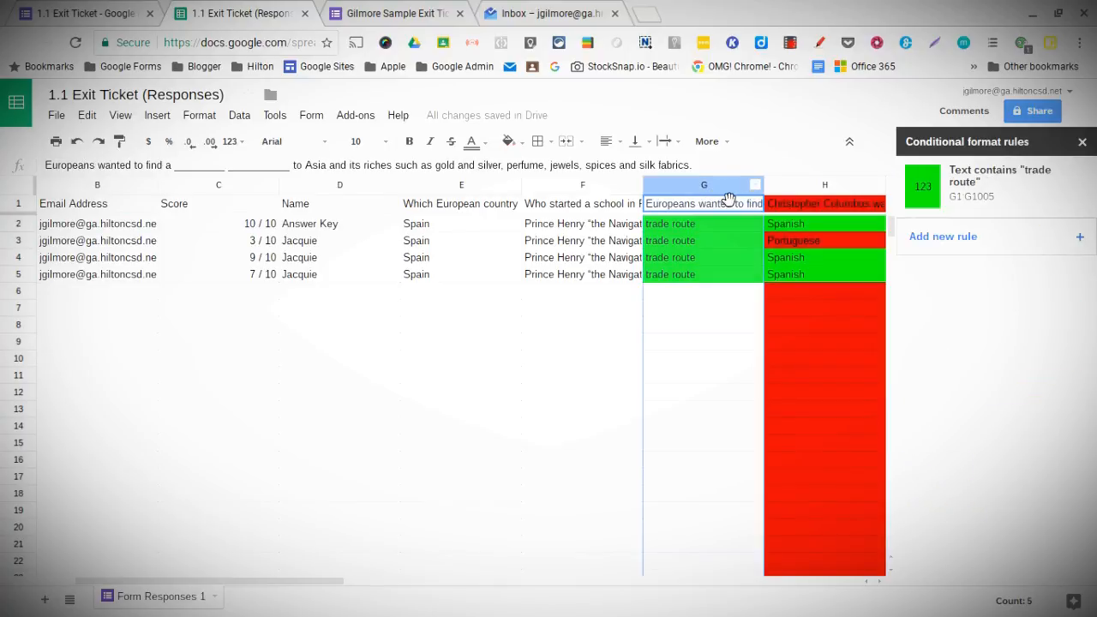
pyautogui.click(1008, 177)
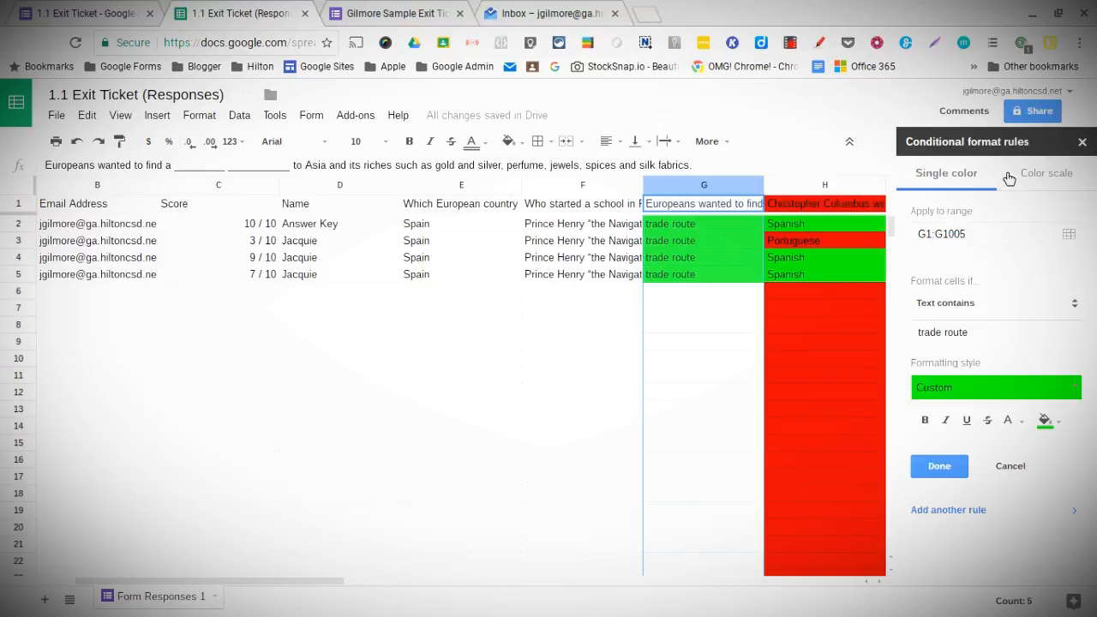
pyautogui.click(940, 514)
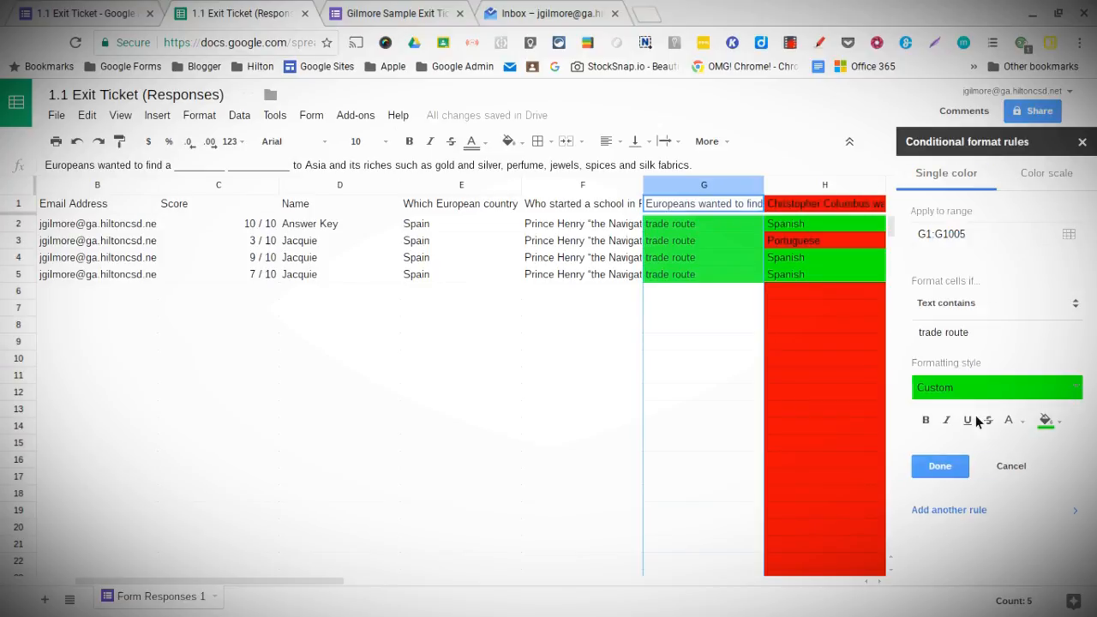
pyautogui.click(977, 309)
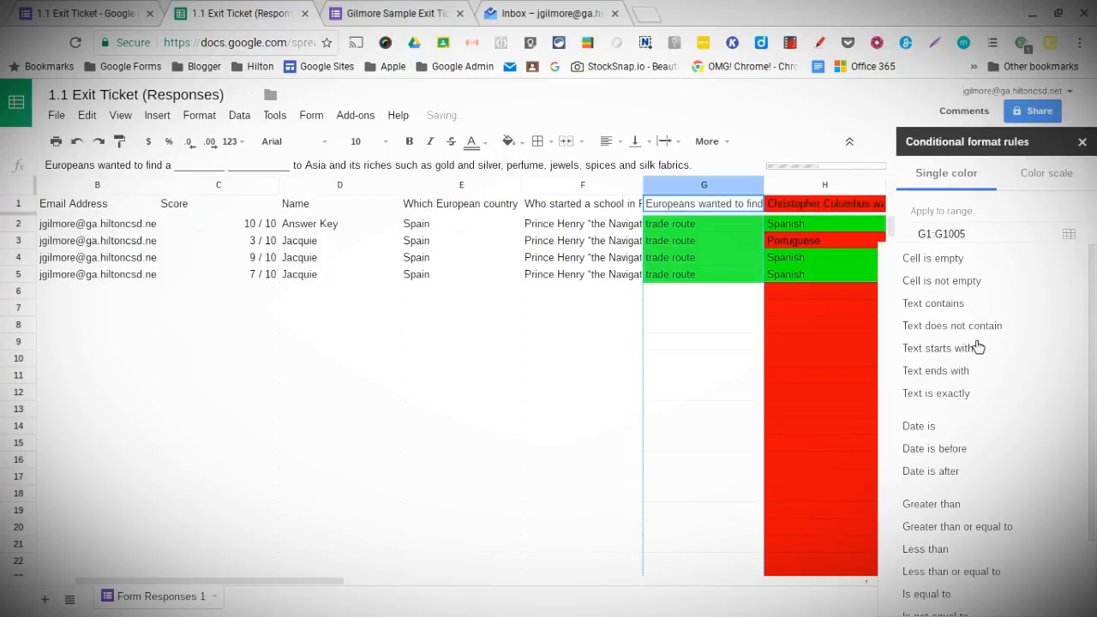
pyautogui.click(966, 327)
pyautogui.click(1059, 424)
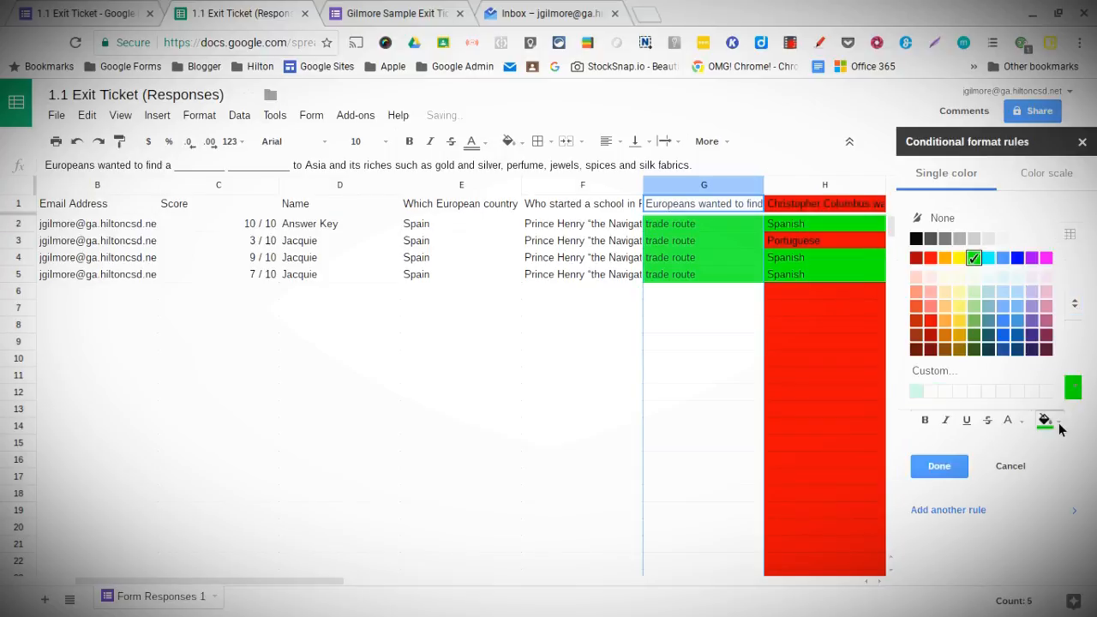
pyautogui.click(929, 258)
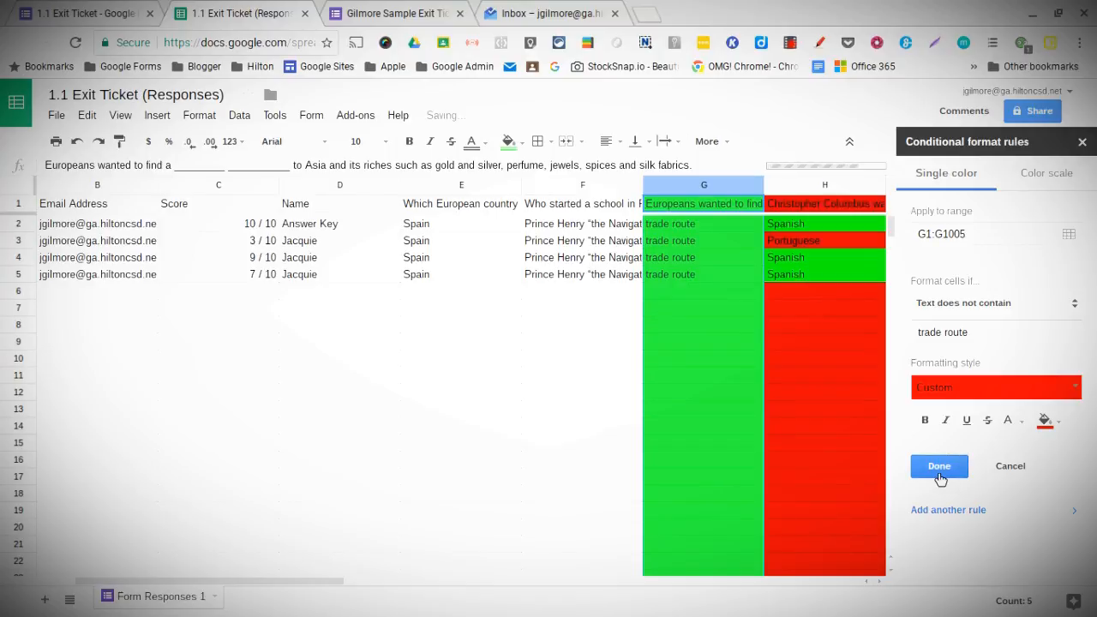
pyautogui.click(939, 473)
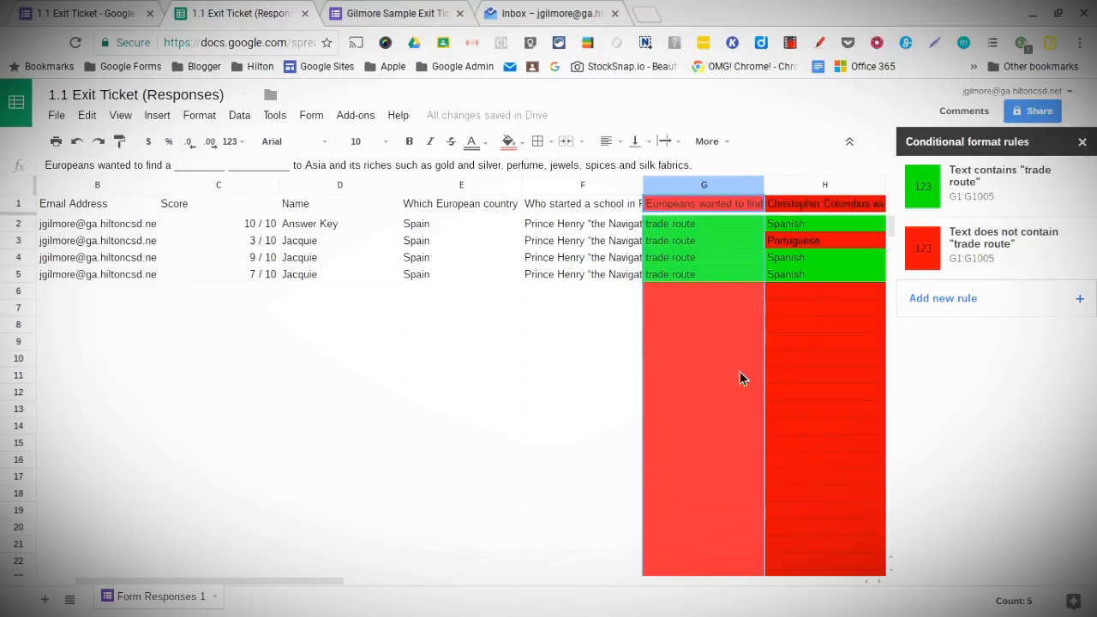
pyautogui.click(532, 466)
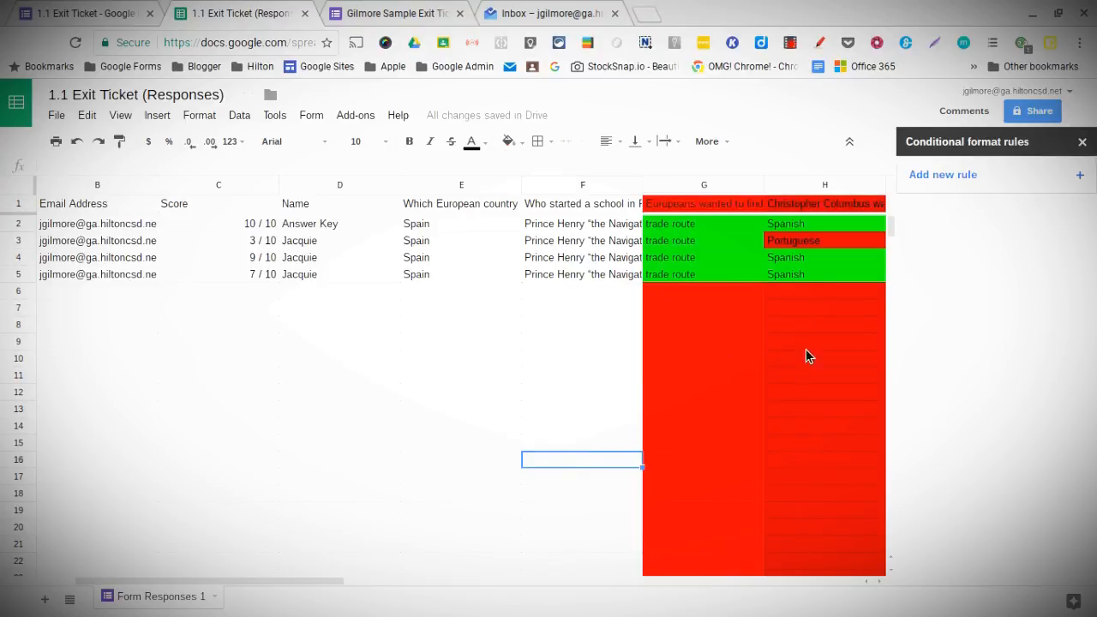
# Set the column H "Text does not contain" rule's fill to bright red, matching the column G rule, and save it.
pyautogui.click(838, 186)
pyautogui.click(1011, 248)
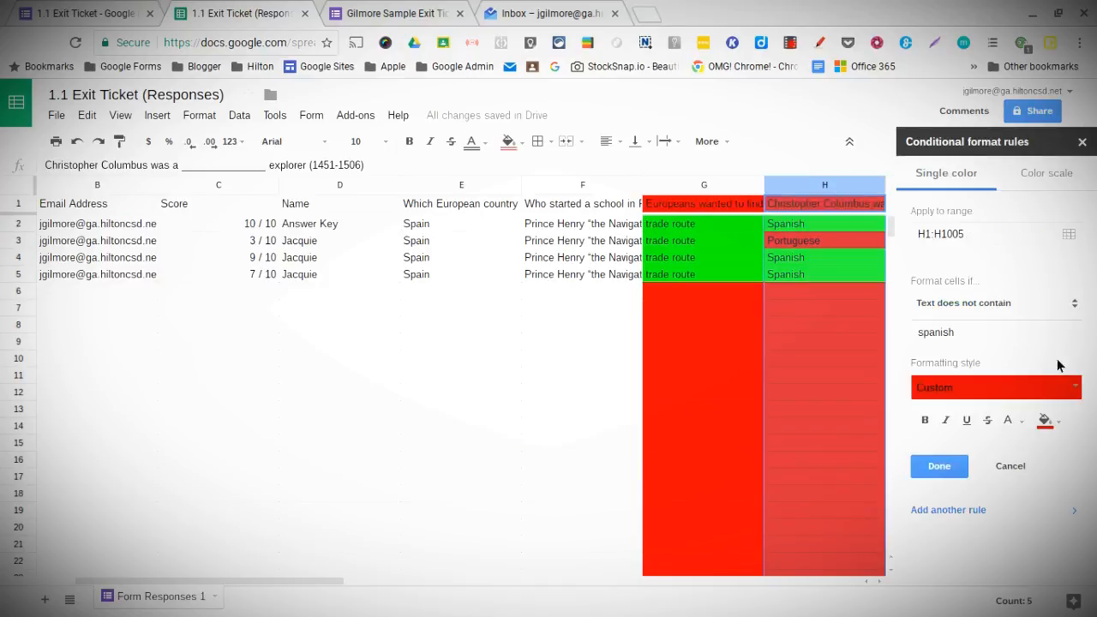
pyautogui.click(1047, 422)
pyautogui.click(930, 259)
pyautogui.click(941, 468)
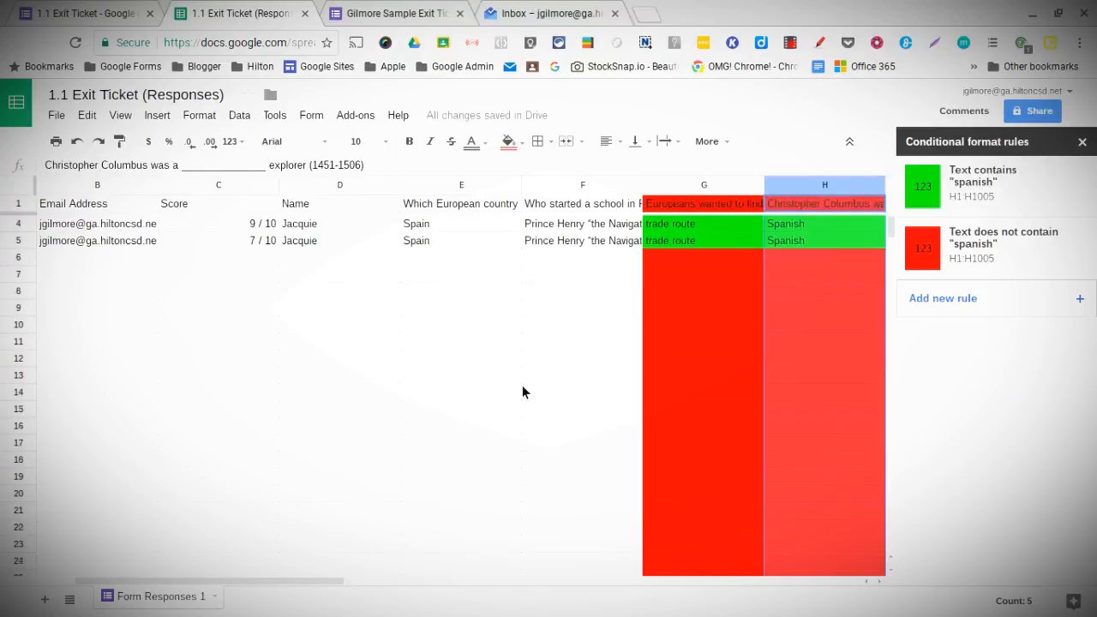
pyautogui.click(543, 343)
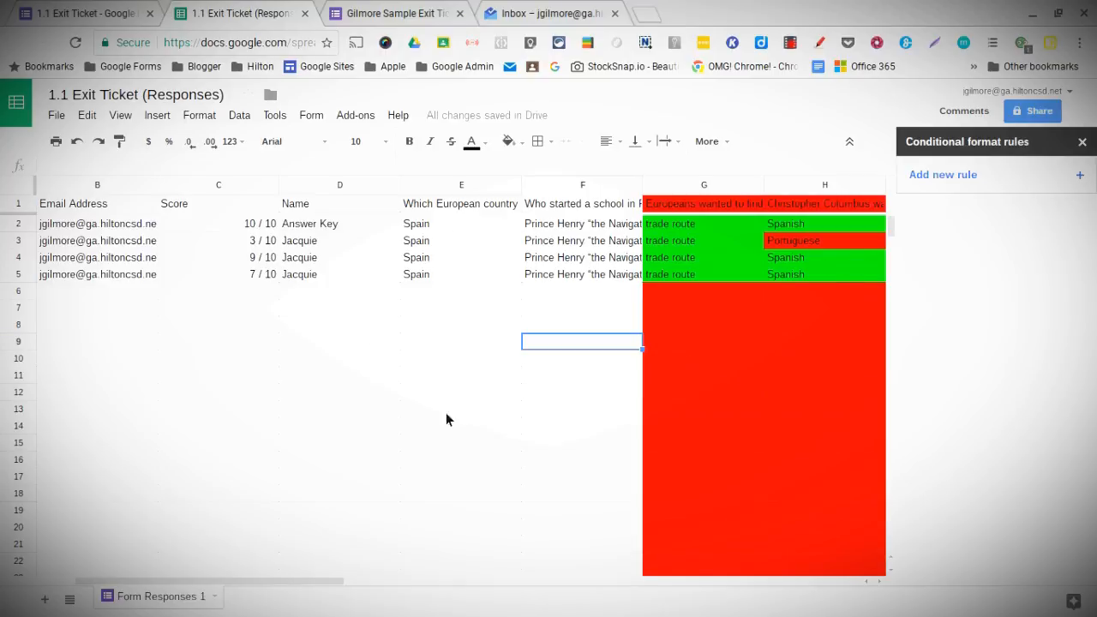
# Change the range of the column H "Text contains" rule to H2:H1005 so the header row is excluded.
pyautogui.moveTo(273, 587); pyautogui.dragTo(311, 594)
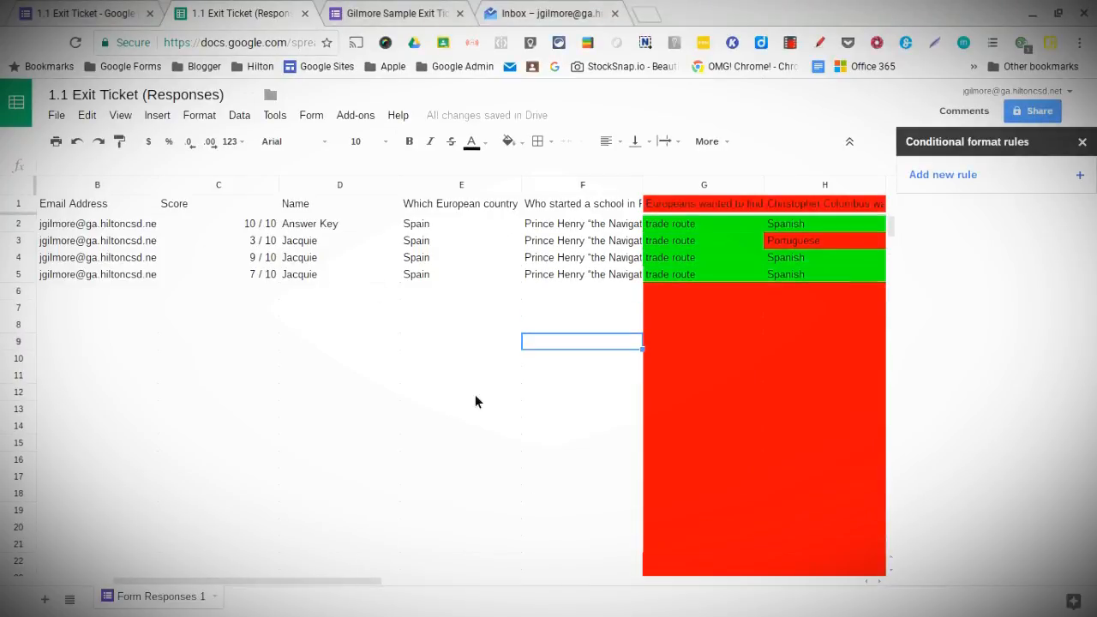
pyautogui.click(669, 205)
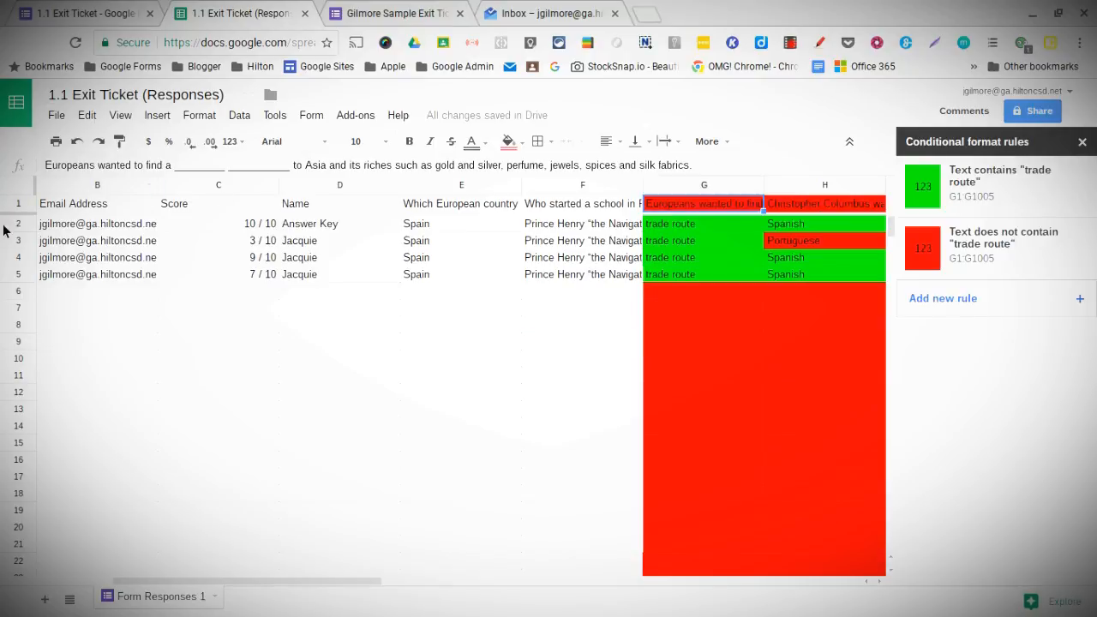
pyautogui.moveTo(299, 583); pyautogui.dragTo(333, 583)
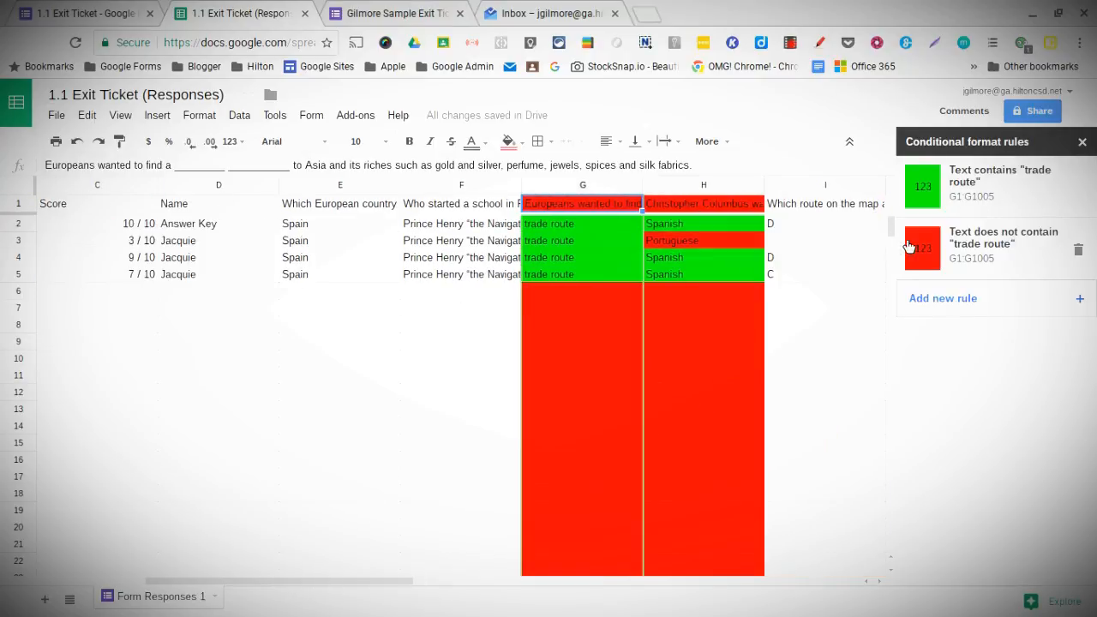
pyautogui.click(585, 185)
pyautogui.click(704, 185)
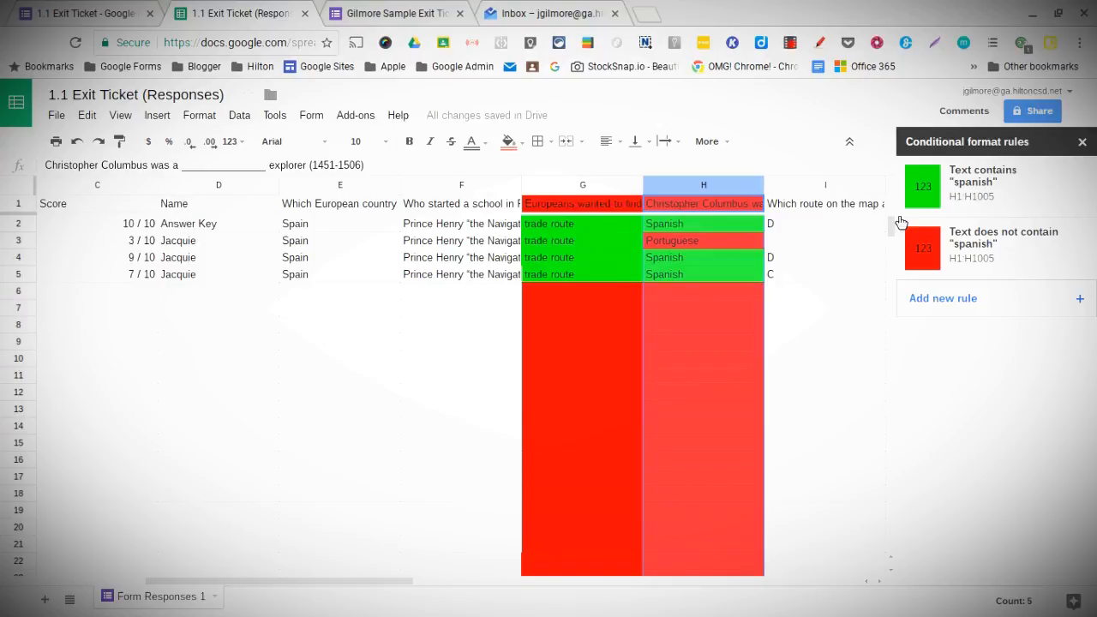
pyautogui.click(992, 178)
pyautogui.click(937, 239)
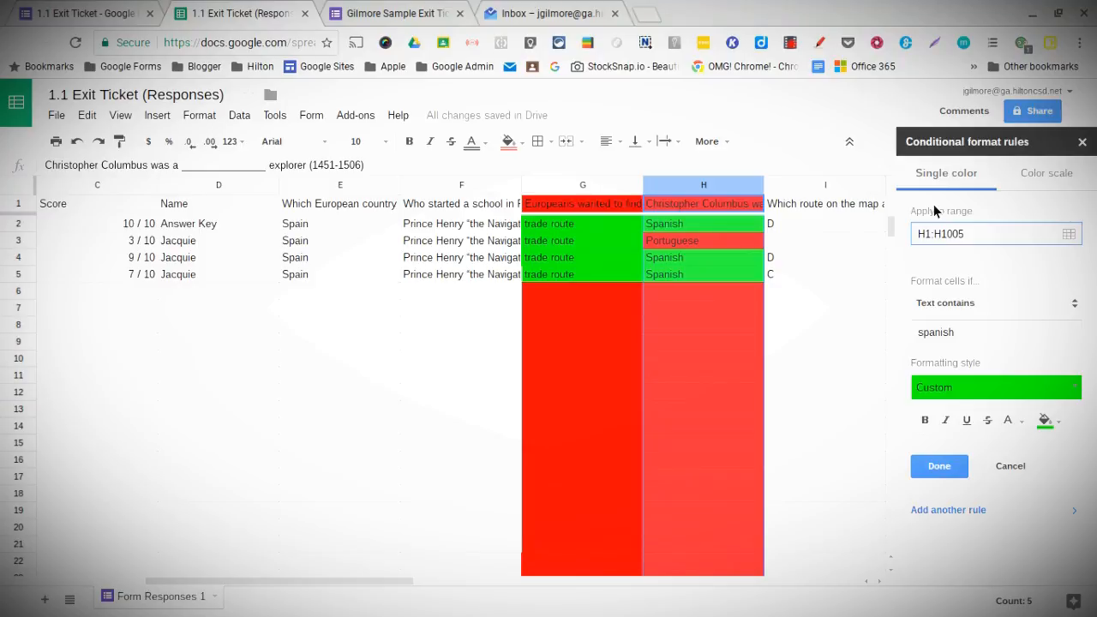
pyautogui.press('BackSpace')
pyautogui.write('3')
pyautogui.press('BackSpace')
pyautogui.write('2')
pyautogui.click(943, 465)
# Change the range of the column H "Text does not contain" rule to H2:H1005.
pyautogui.click(991, 246)
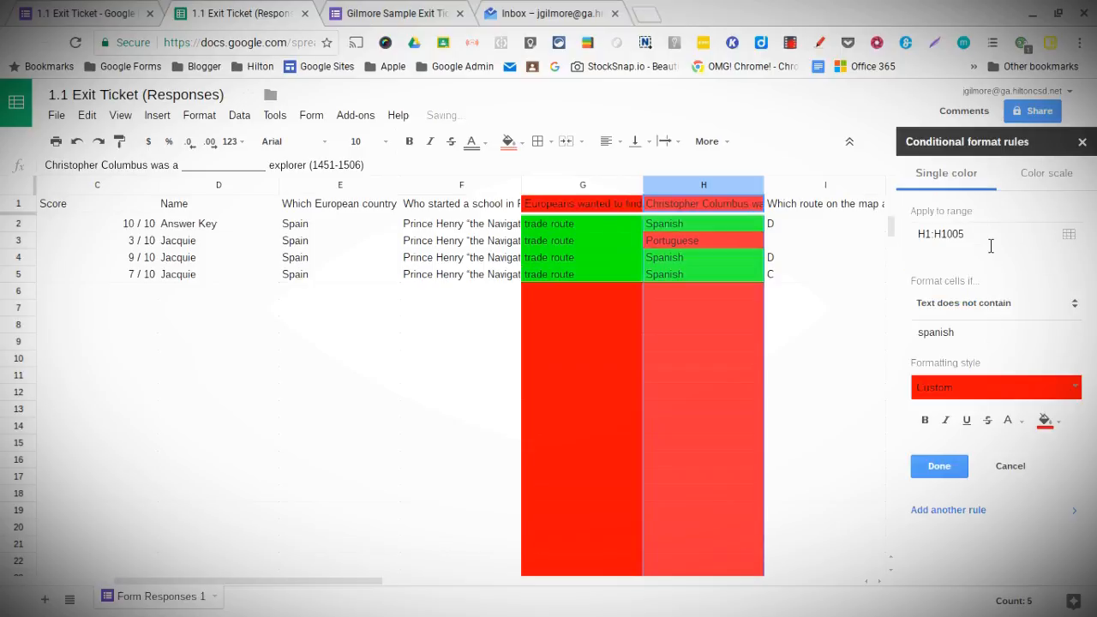
pyautogui.click(929, 233)
pyautogui.press('BackSpace')
pyautogui.write('2')
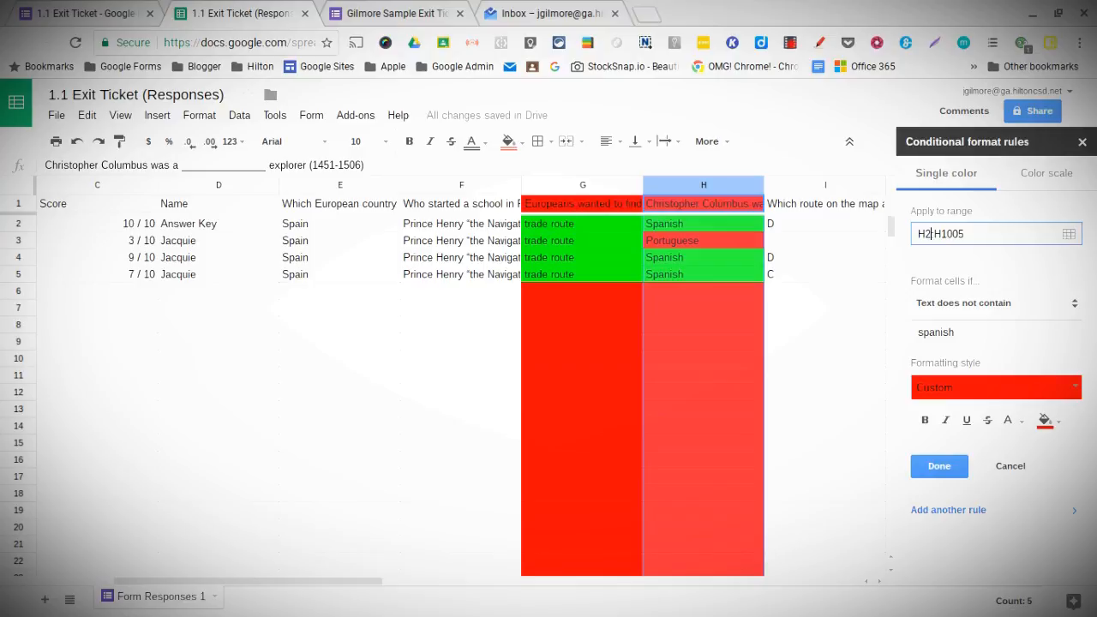
pyautogui.click(957, 465)
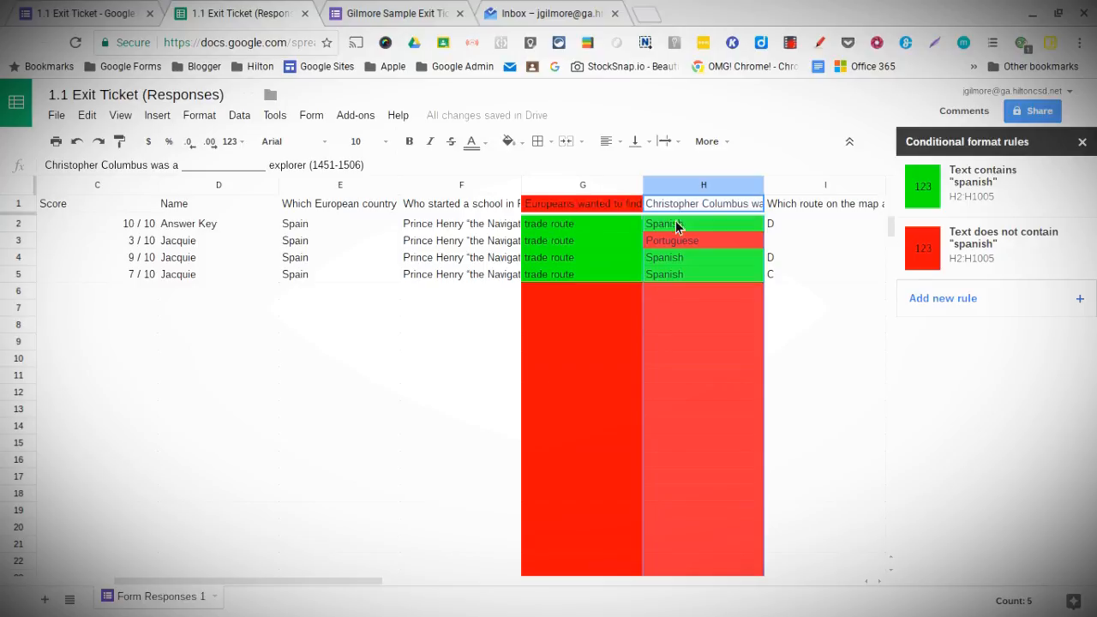
# Change the range of the column G "Text contains" rule to G2:G1005.
pyautogui.click(595, 185)
pyautogui.click(963, 176)
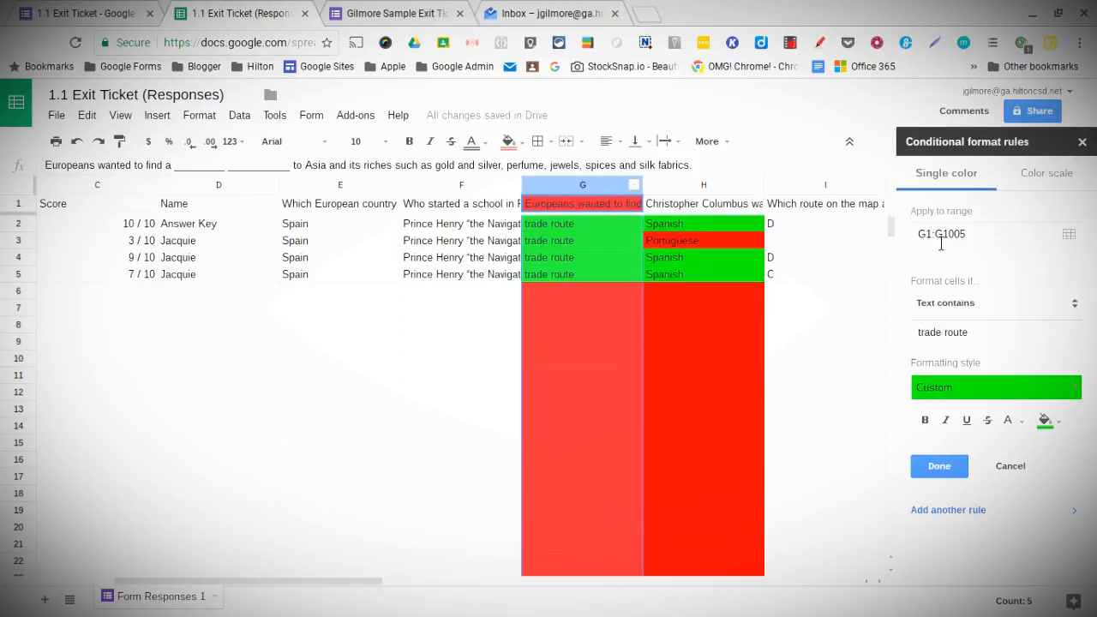
pyautogui.click(941, 238)
pyautogui.press('BackSpace')
pyautogui.write('2')
pyautogui.click(940, 465)
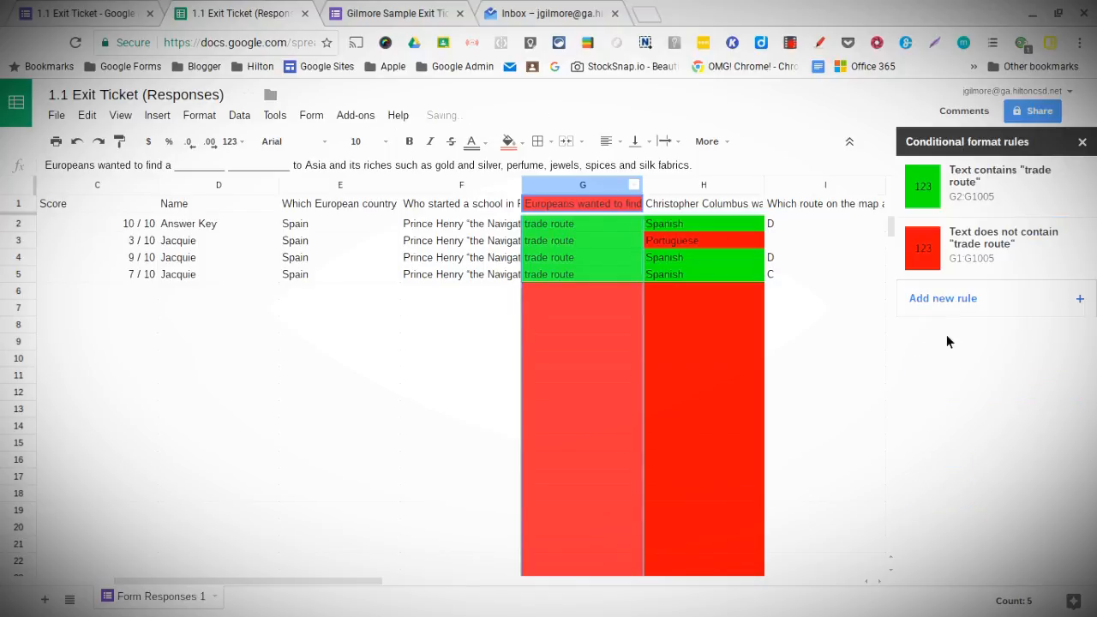
# Change the range of the column G "Text does not contain" rule to G2:G1005 and deselect the column.
pyautogui.click(983, 246)
pyautogui.click(934, 234)
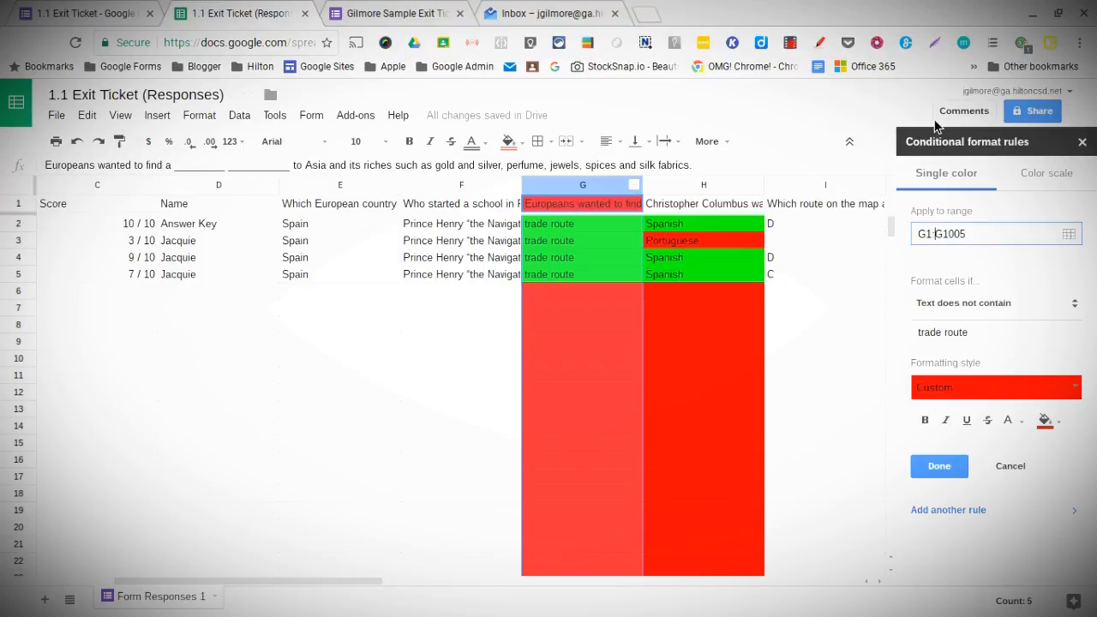
pyautogui.press('BackSpace')
pyautogui.write('2')
pyautogui.click(951, 471)
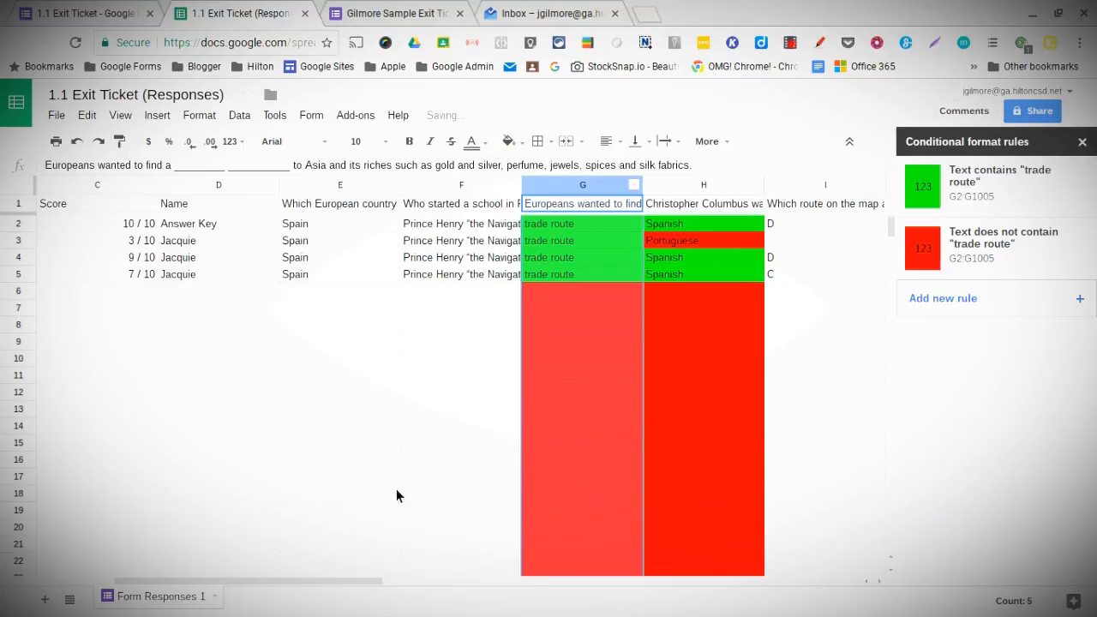
pyautogui.click(377, 459)
pyautogui.click(358, 425)
pyautogui.scroll(-1, 528, 407)
pyautogui.scroll(1, 514, 406)
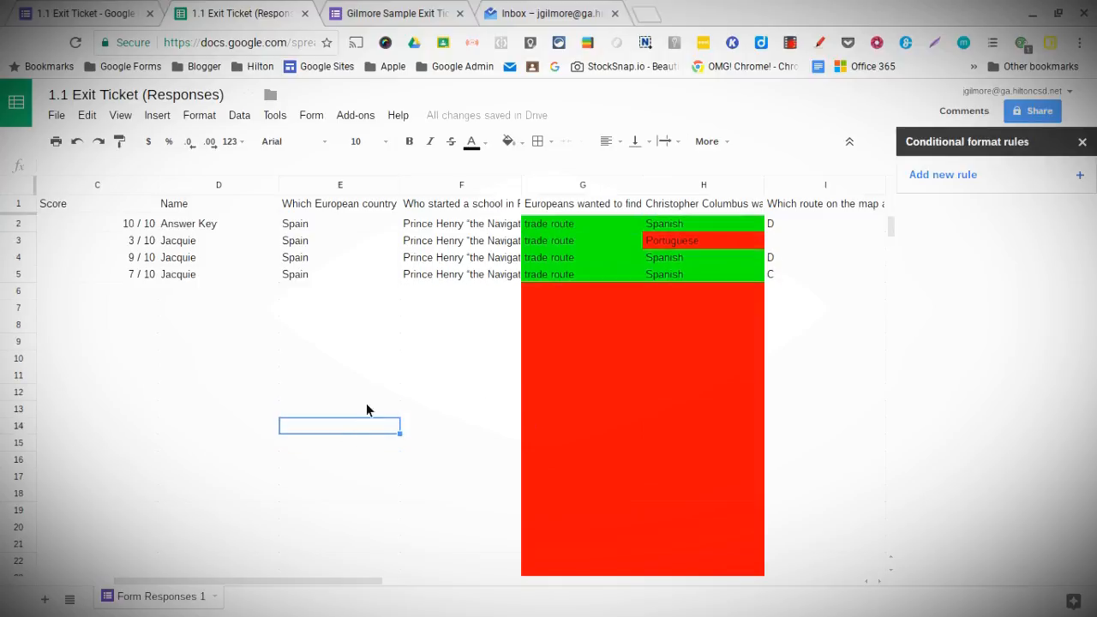
pyautogui.moveTo(373, 580)
pyautogui.mouseDown()
pyautogui.moveTo(362, 592)
pyautogui.moveTo(243, 588)
pyautogui.moveTo(374, 572)
pyautogui.mouseUp()
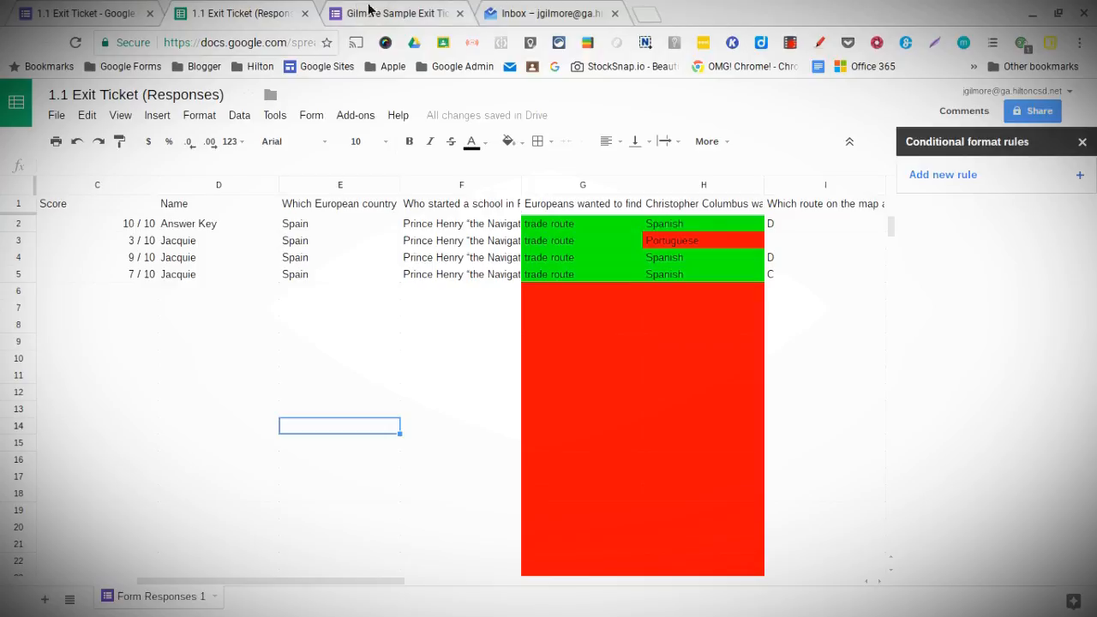
# Review the Answer Key submission in the 1.1 Exit Ticket form, then examine the matching answer columns in the responses spreadsheet.
pyautogui.click(134, 13)
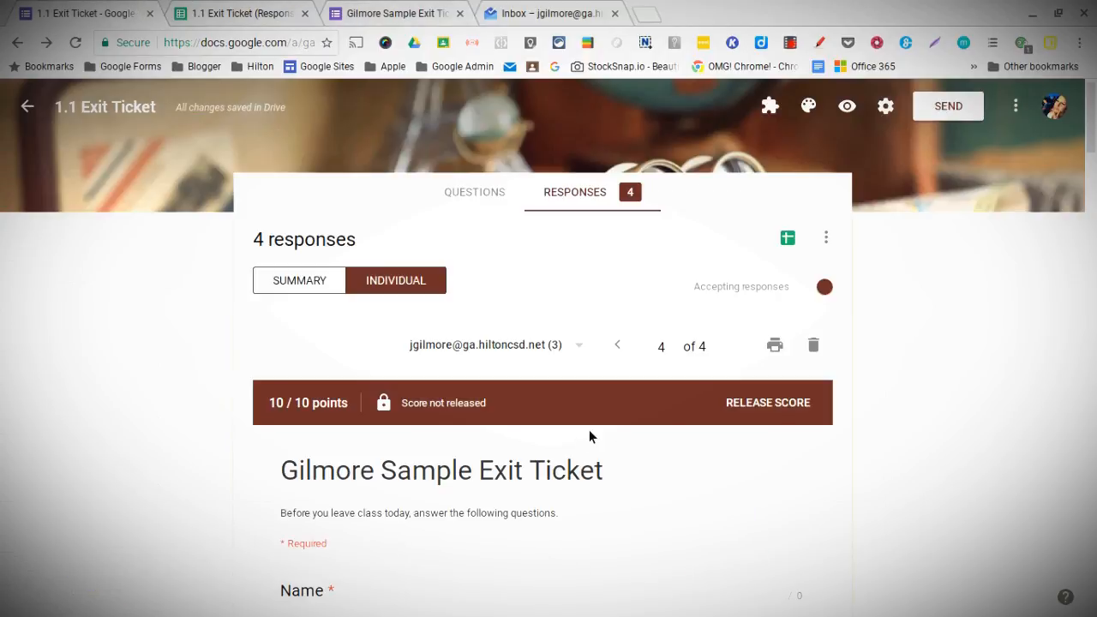
pyautogui.scroll(-5, 590, 442)
pyautogui.scroll(2, 617, 439)
pyautogui.scroll(-1, 647, 433)
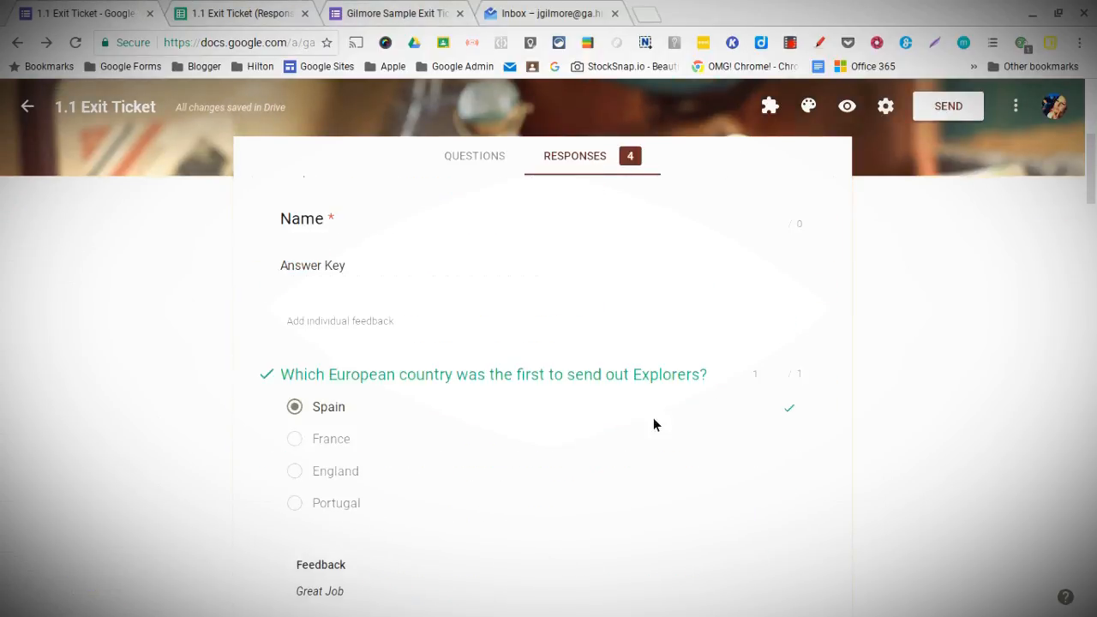
pyautogui.scroll(5, 660, 411)
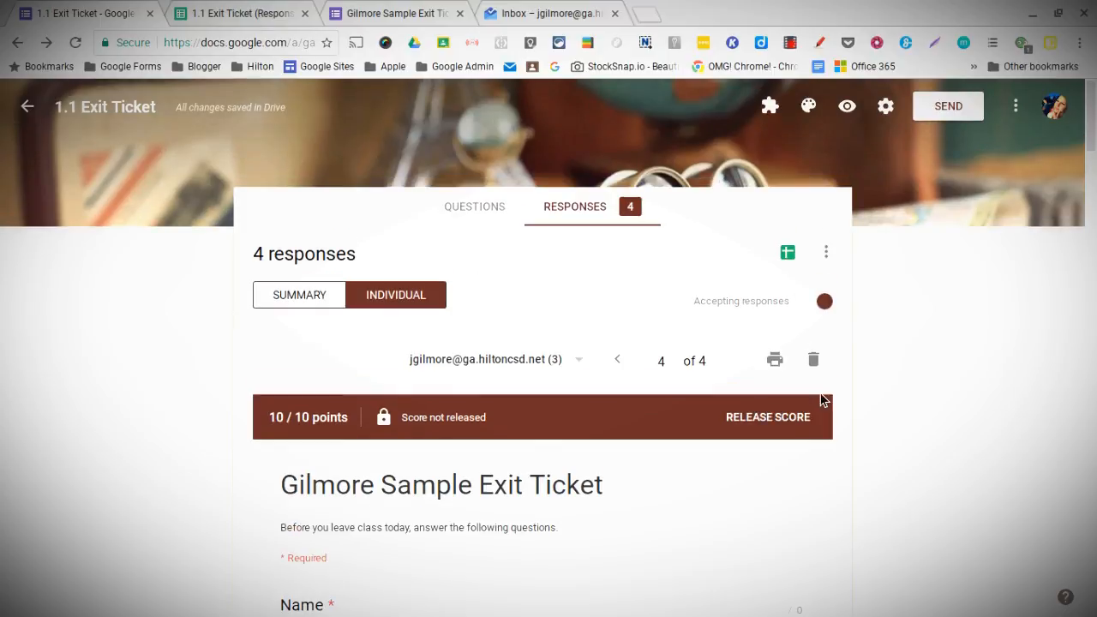
pyautogui.click(262, 17)
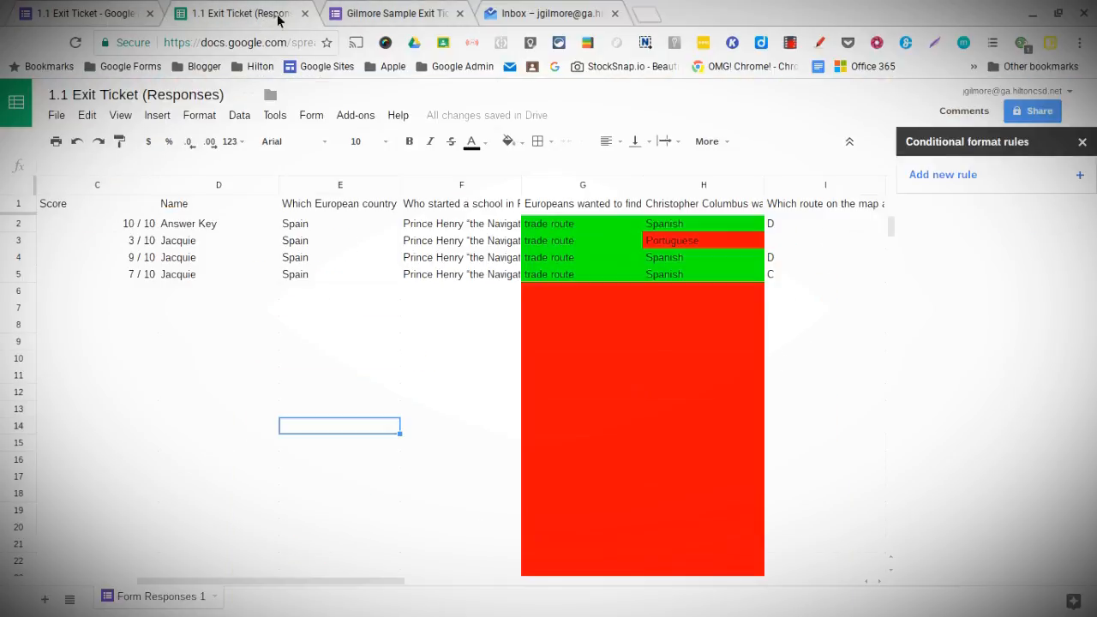
pyautogui.scroll(-1, 374, 360)
pyautogui.scroll(1, 395, 347)
pyautogui.moveTo(387, 581); pyautogui.dragTo(473, 588)
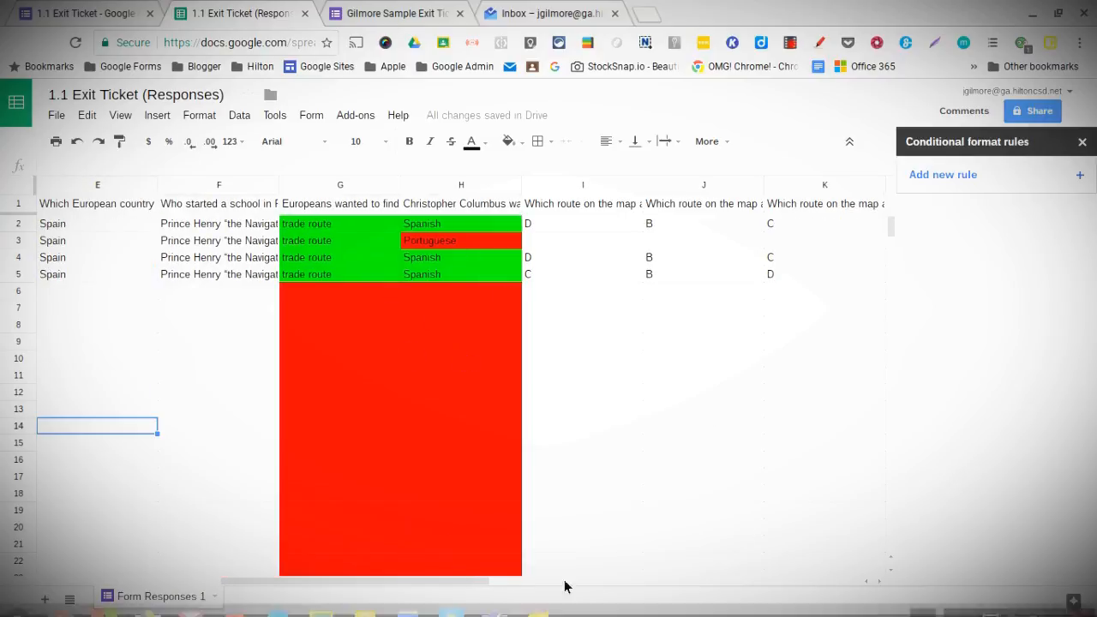
# Compare the form's graded explorer and Portugal school questions with the map route and Columbian Exchange columns in the responses spreadsheet.
pyautogui.click(88, 19)
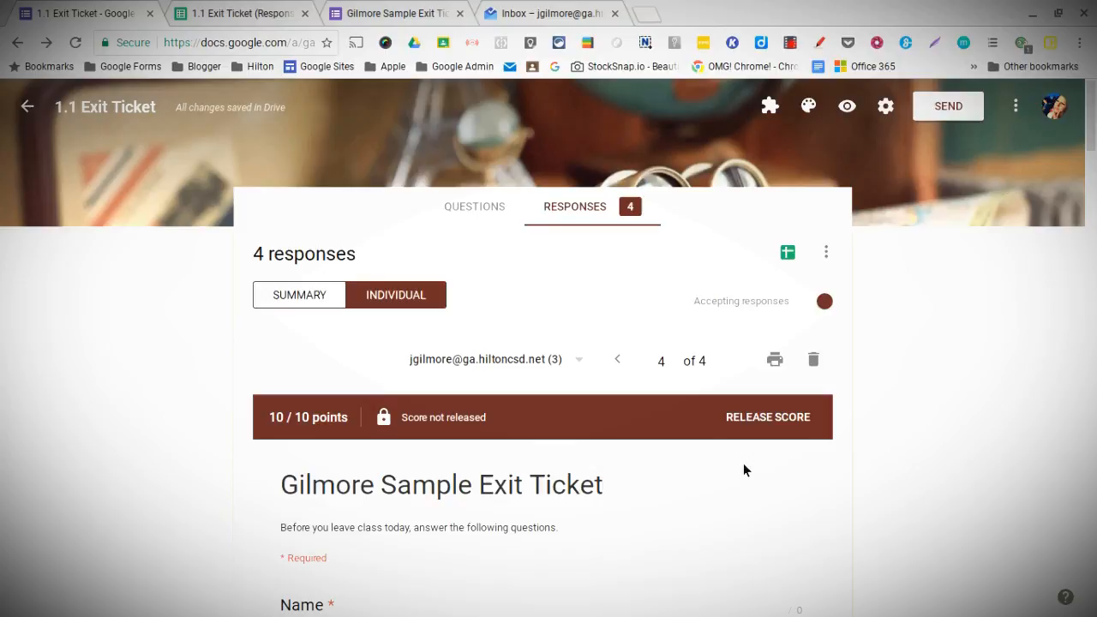
pyautogui.scroll(-5, 693, 526)
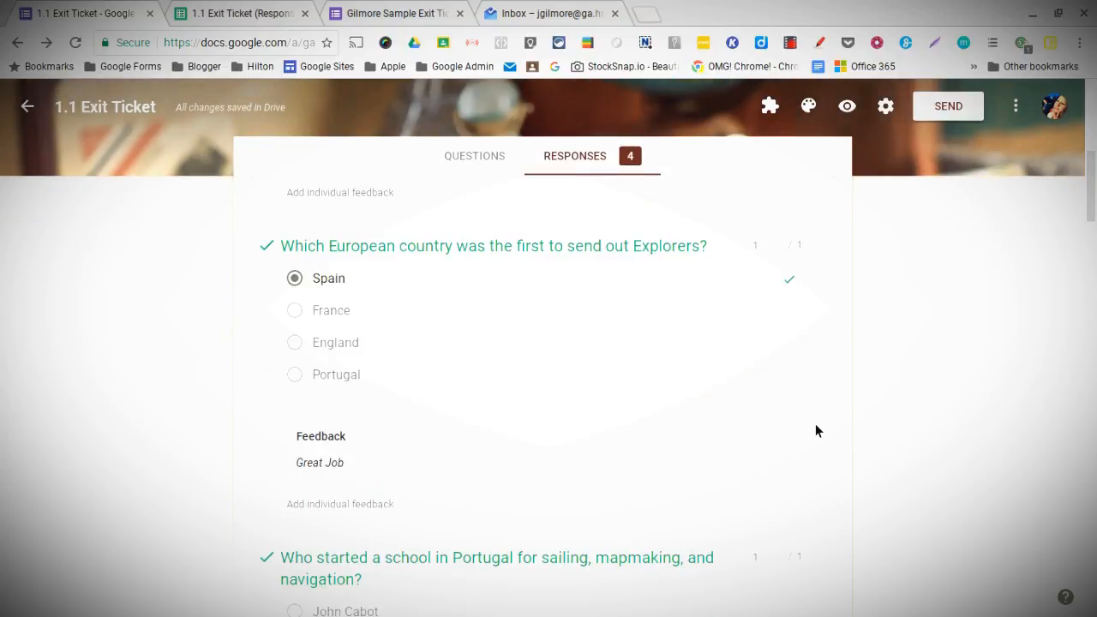
pyautogui.scroll(-3, 728, 541)
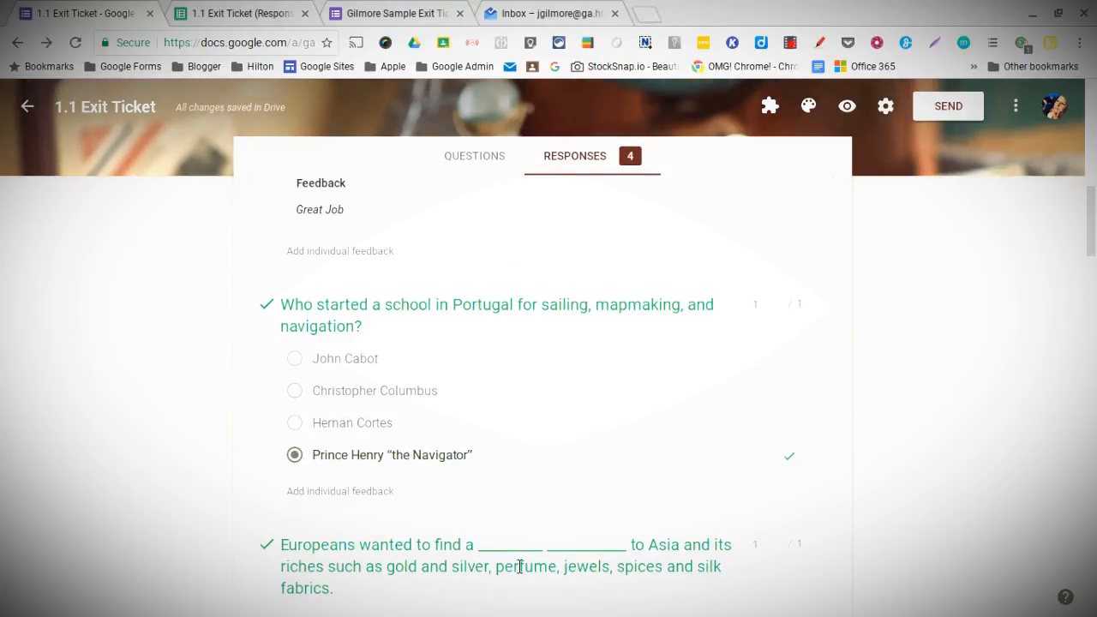
pyautogui.click(240, 15)
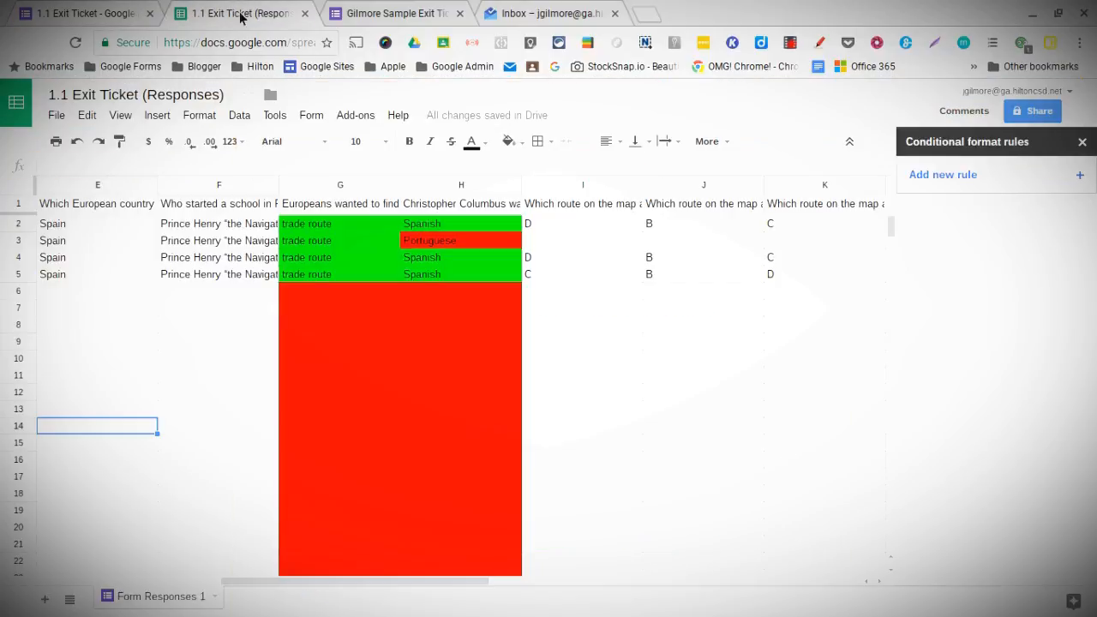
pyautogui.scroll(-1, 538, 437)
pyautogui.scroll(1, 539, 437)
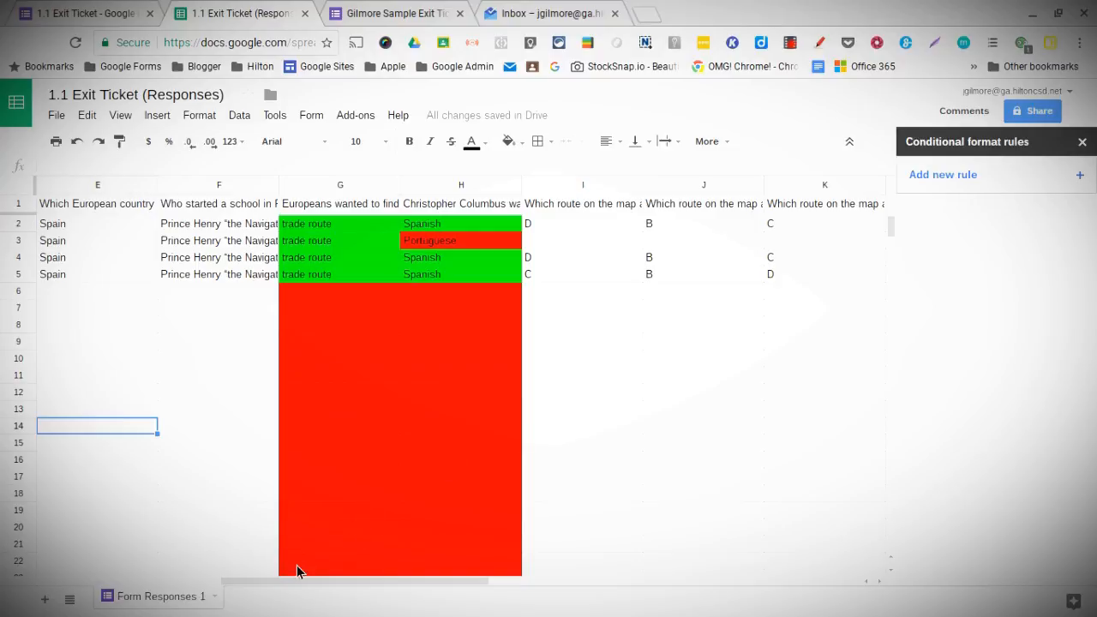
pyautogui.moveTo(301, 588); pyautogui.dragTo(375, 602)
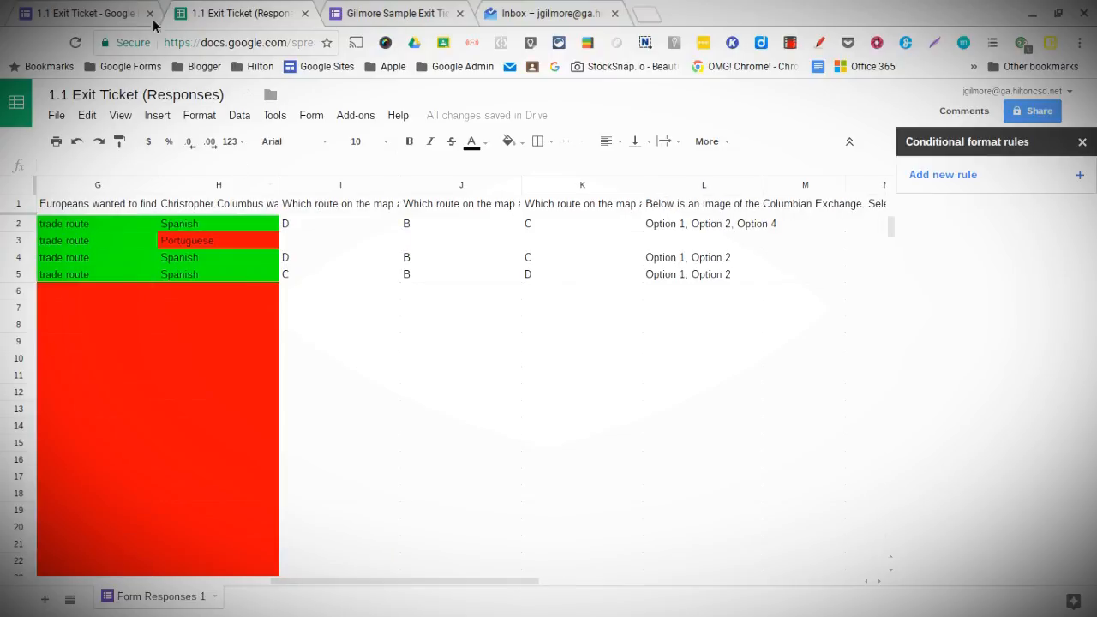
pyautogui.click(81, 14)
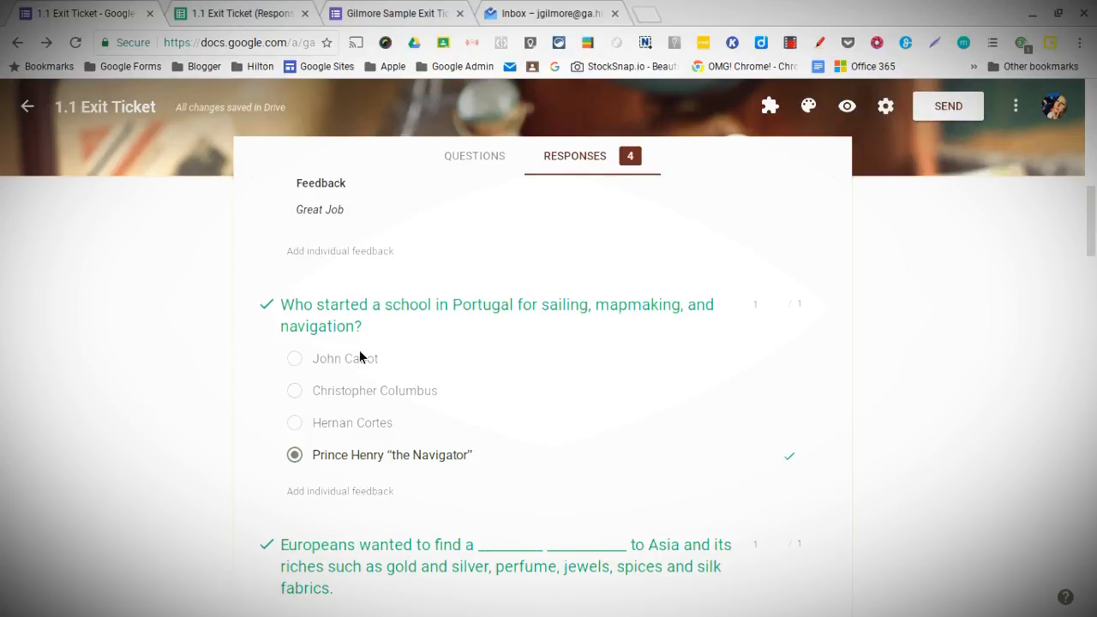
pyautogui.click(215, 17)
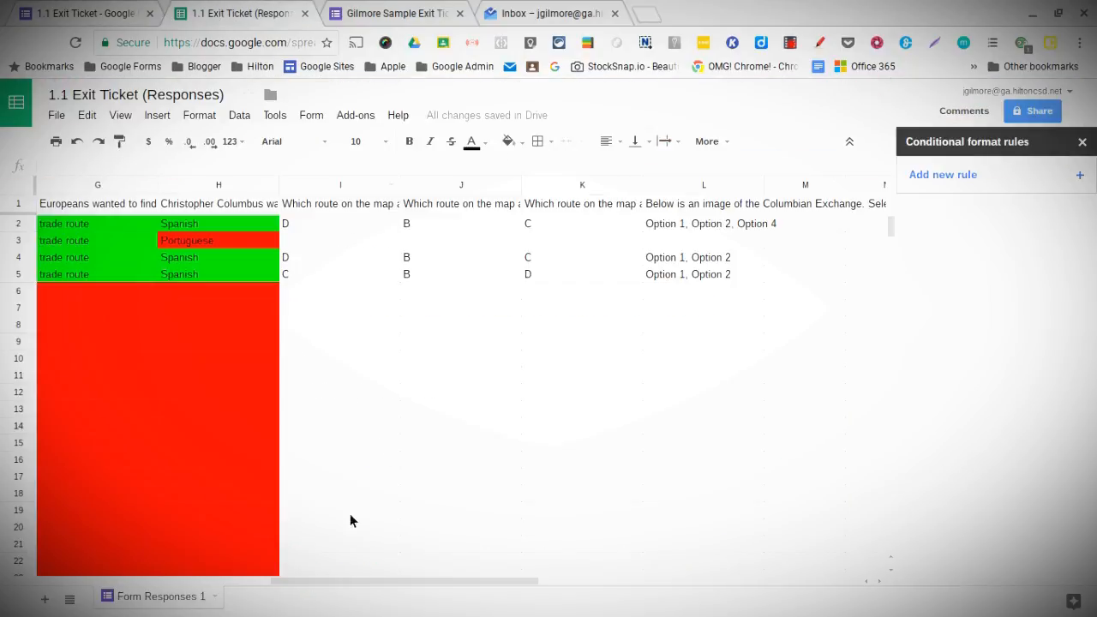
# Close the conditional format rules and bring the sheet back to its first columns.
pyautogui.moveTo(310, 586); pyautogui.dragTo(36, 583)
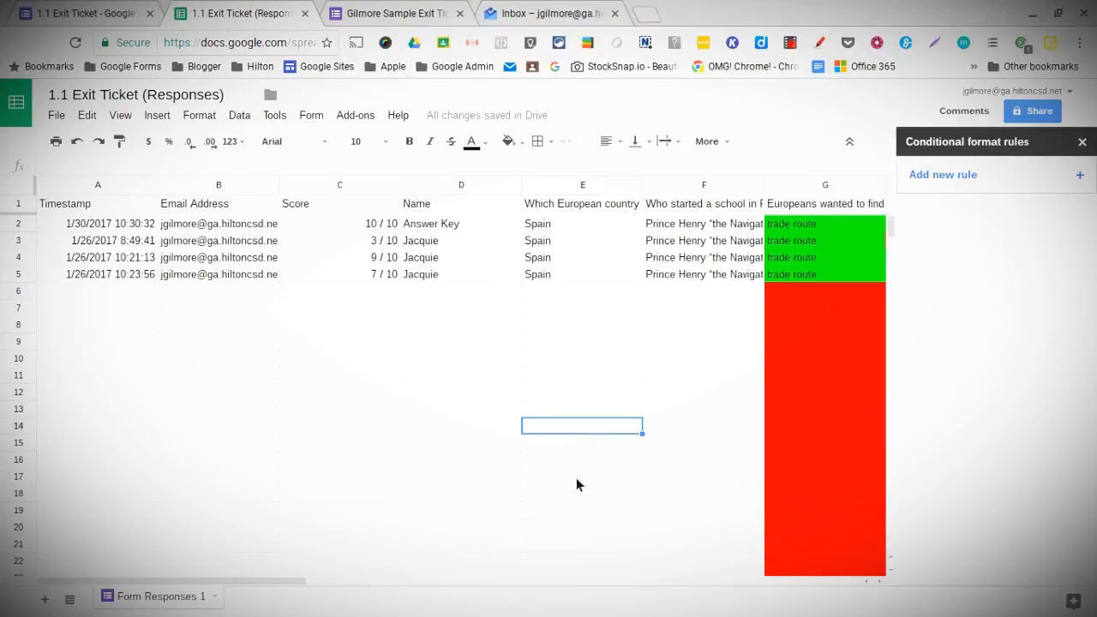
pyautogui.click(1082, 142)
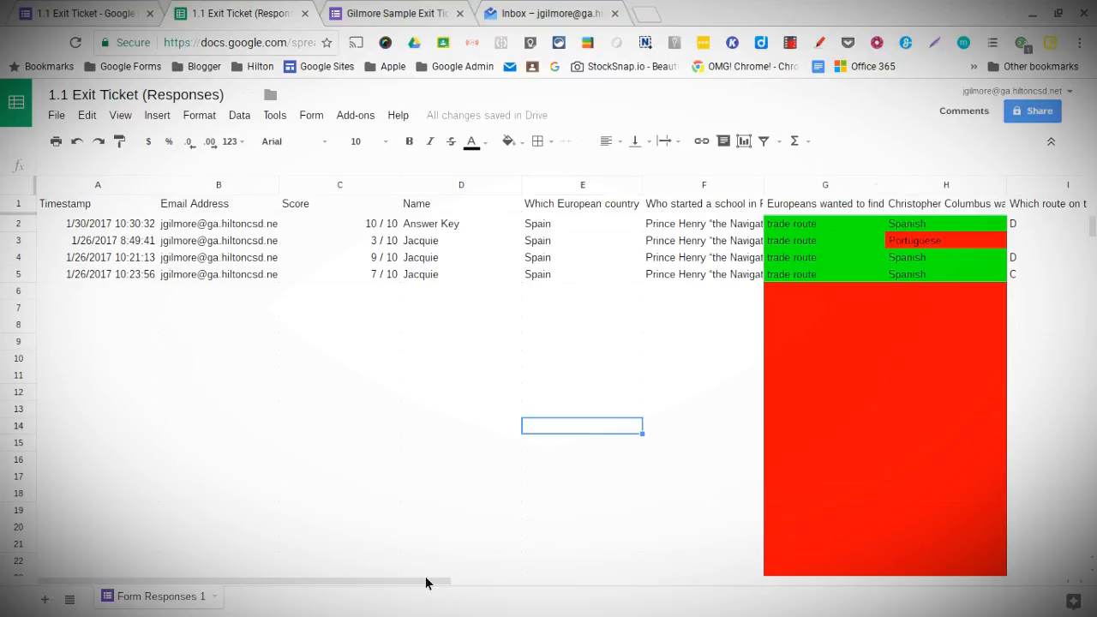
pyautogui.moveTo(423, 587); pyautogui.dragTo(414, 444)
pyautogui.moveTo(360, 585); pyautogui.dragTo(339, 580)
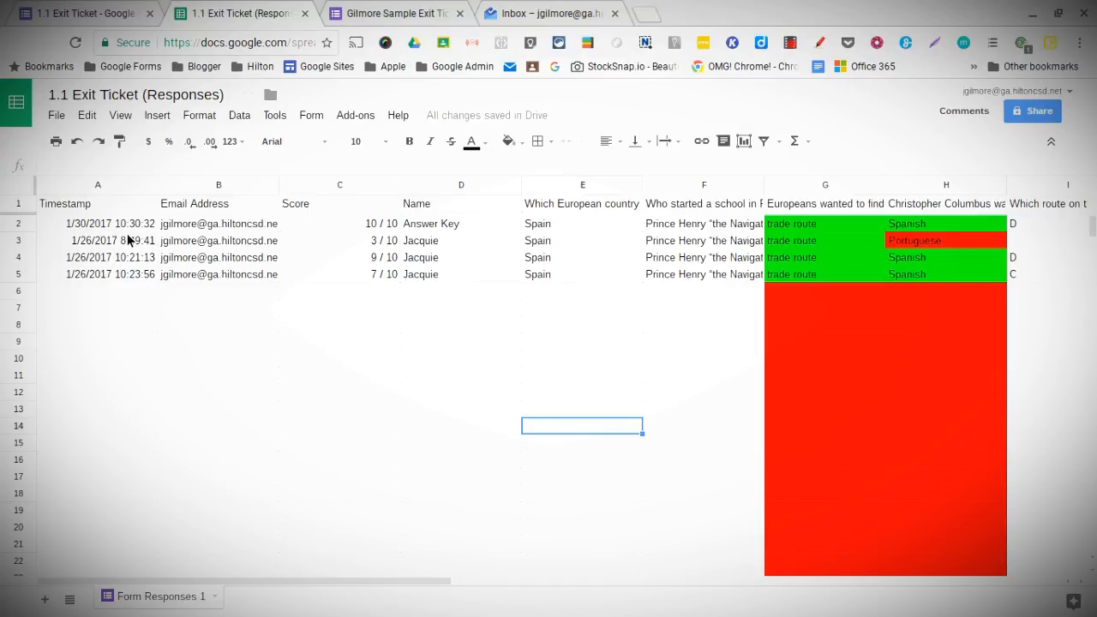
# Freeze the first two rows so the header and answer key stay in view.
pyautogui.click(124, 117)
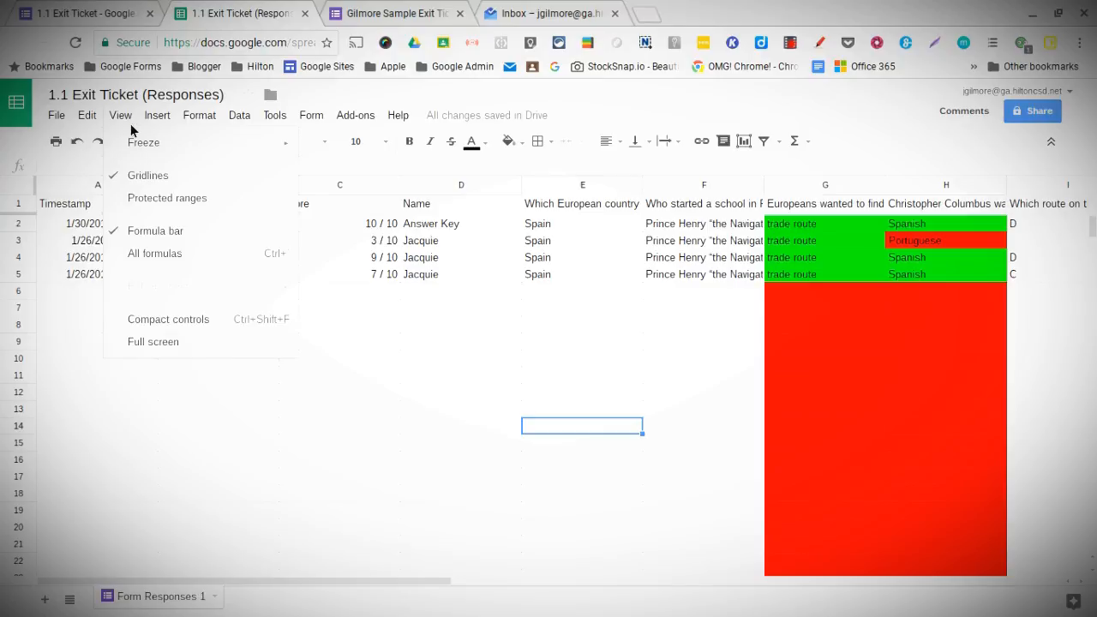
pyautogui.moveTo(144, 144)
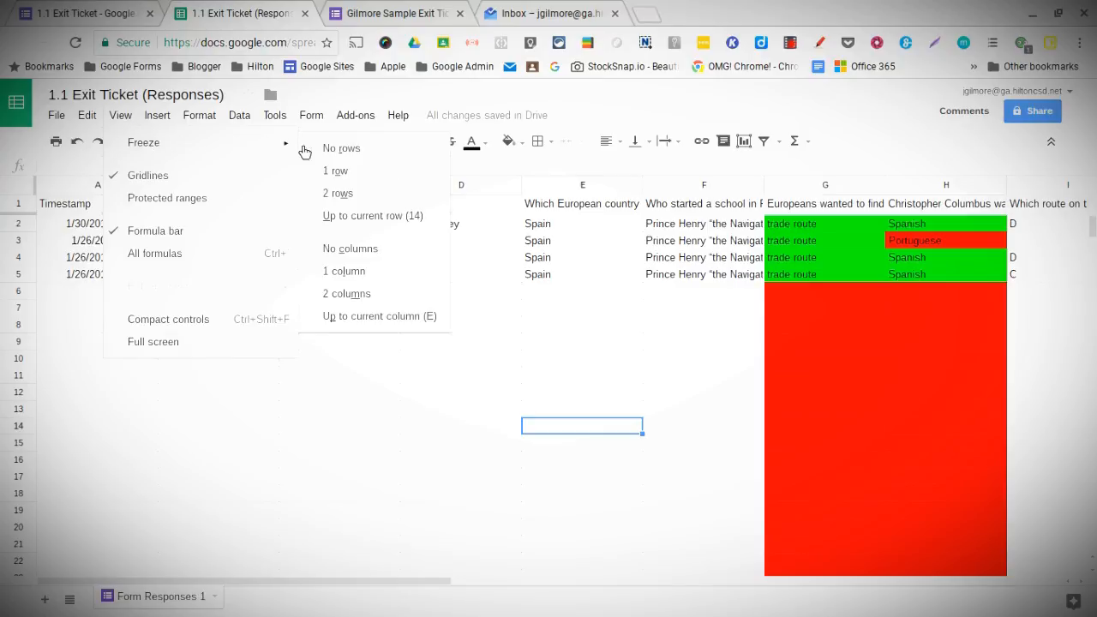
pyautogui.click(366, 199)
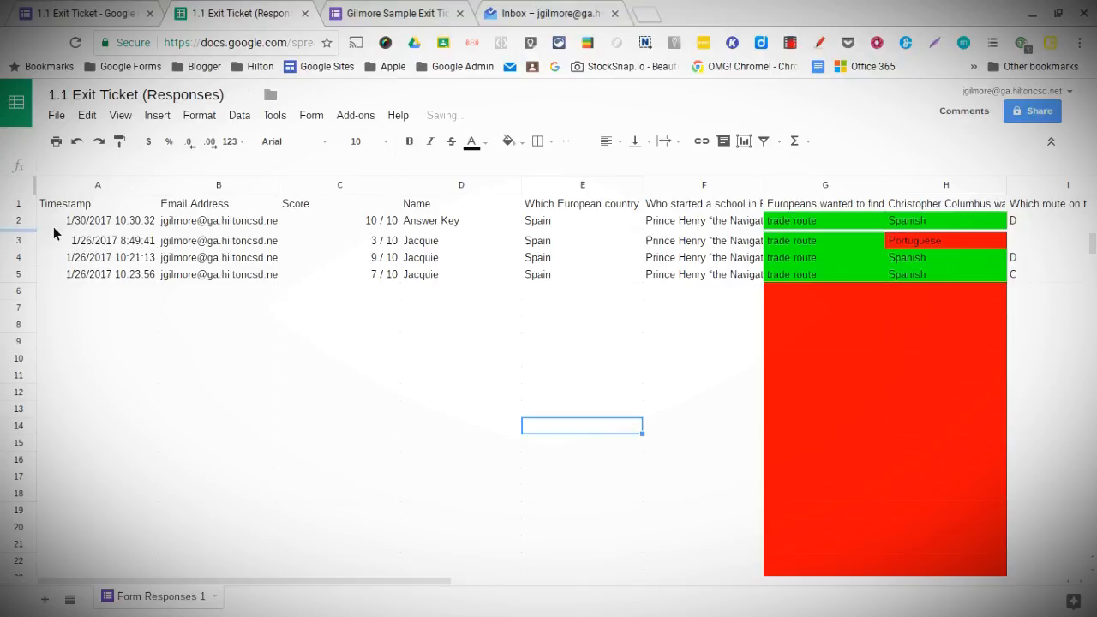
# Fill the header and answer key rows 1 and 2 with light blue, and recolor them light pink.
pyautogui.moveTo(18, 206); pyautogui.dragTo(19, 220)
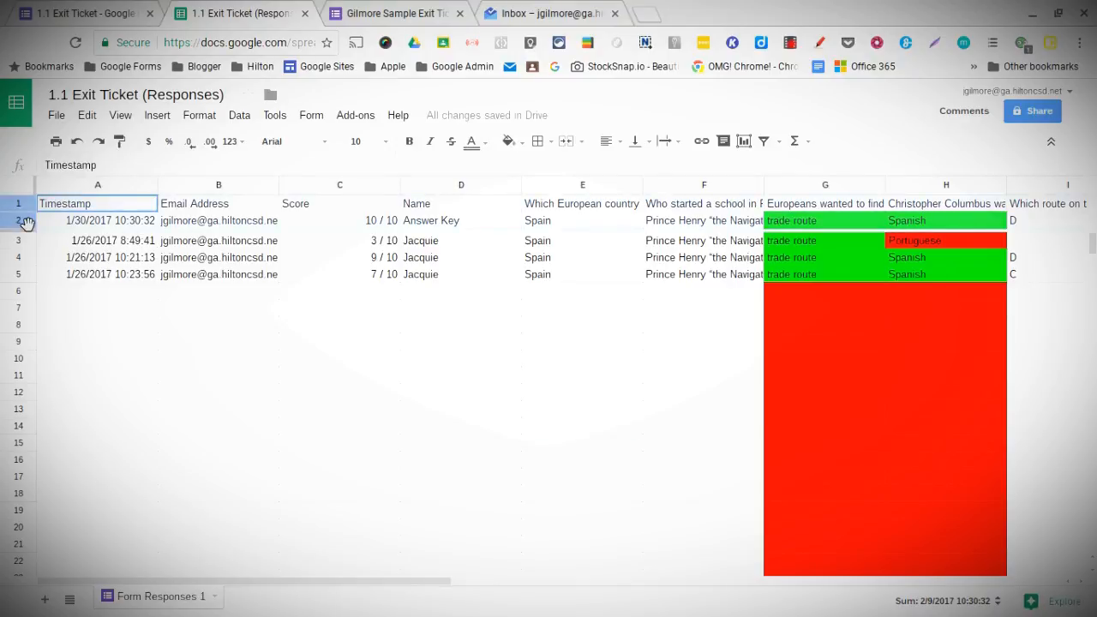
pyautogui.click(522, 142)
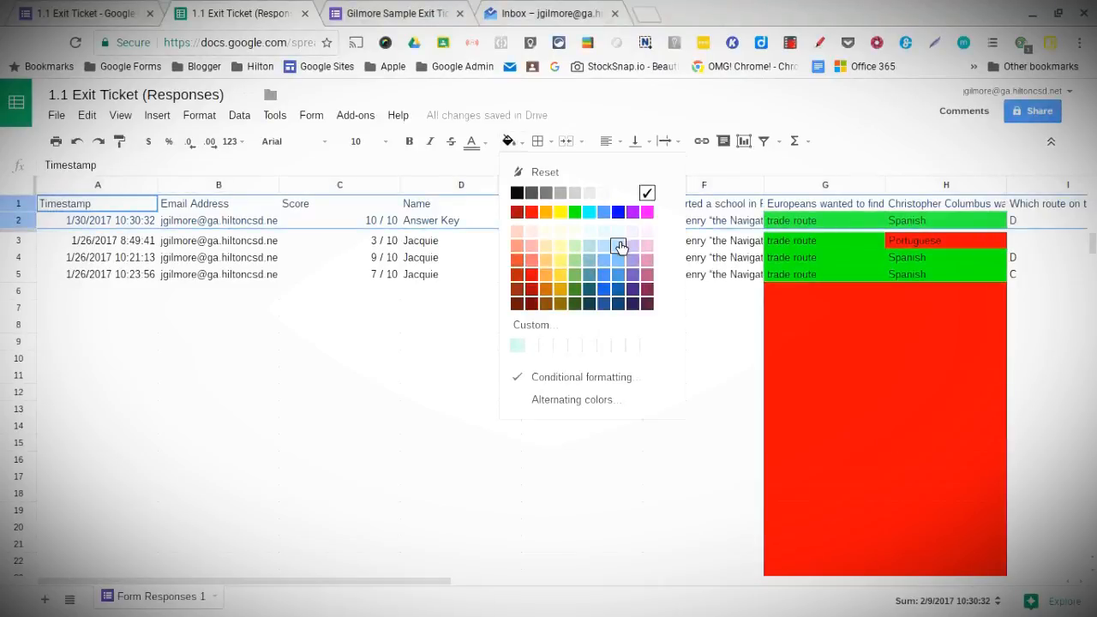
pyautogui.click(618, 247)
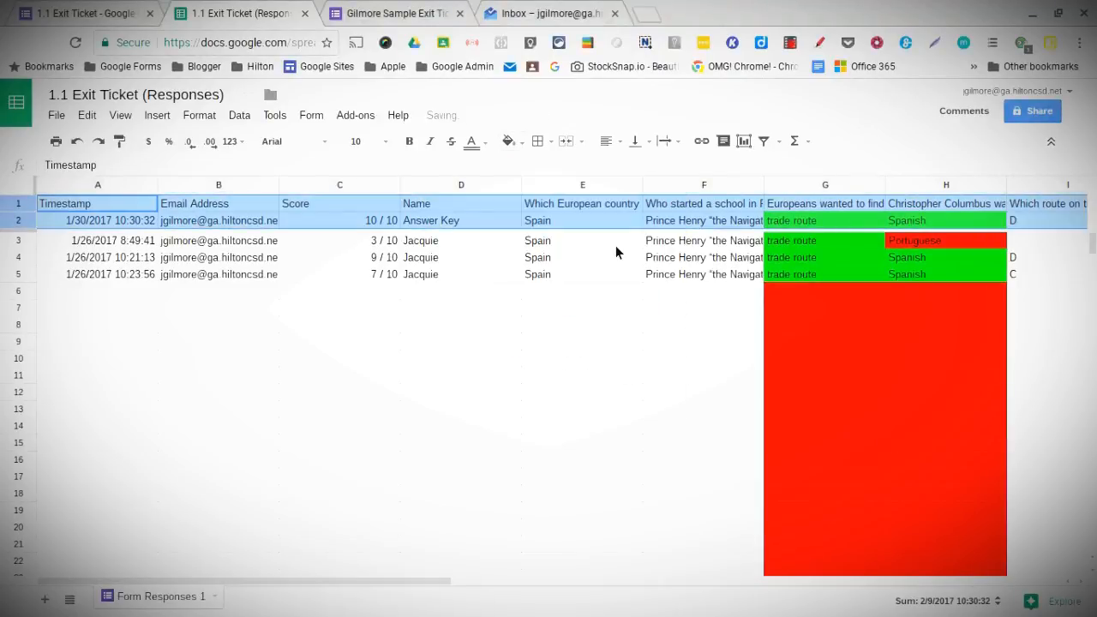
pyautogui.click(511, 141)
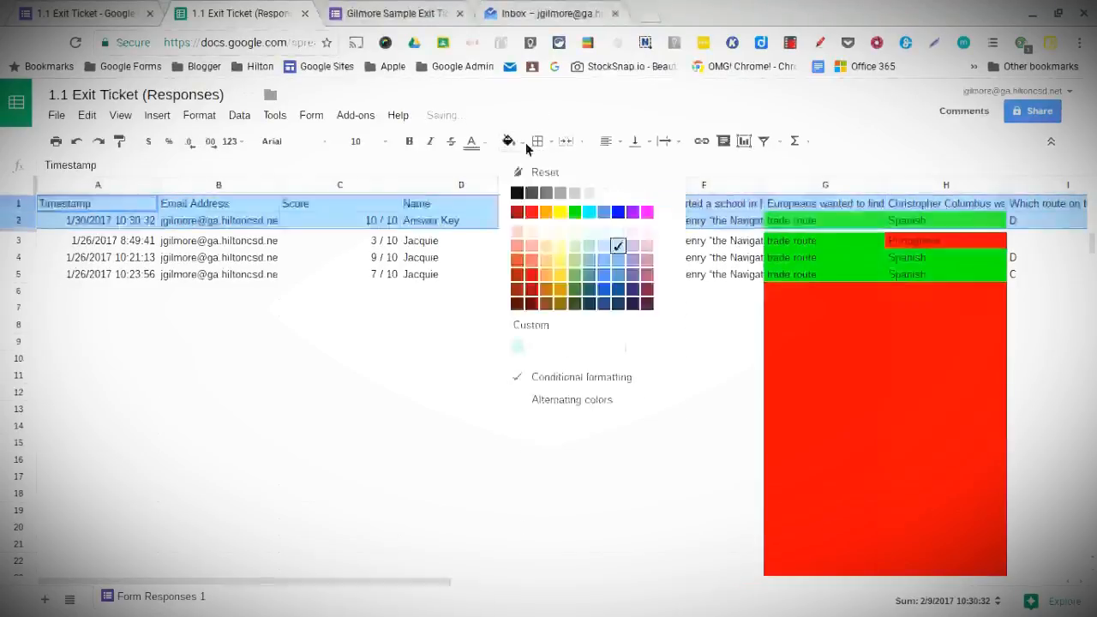
pyautogui.click(647, 247)
pyautogui.moveTo(247, 586)
pyautogui.mouseDown()
pyautogui.moveTo(509, 580)
pyautogui.moveTo(294, 558)
pyautogui.moveTo(257, 572)
pyautogui.mouseUp()
pyautogui.scroll(-3, 334, 339)
pyautogui.scroll(3, 337, 340)
pyautogui.scroll(-3, 351, 368)
pyautogui.scroll(3, 377, 386)
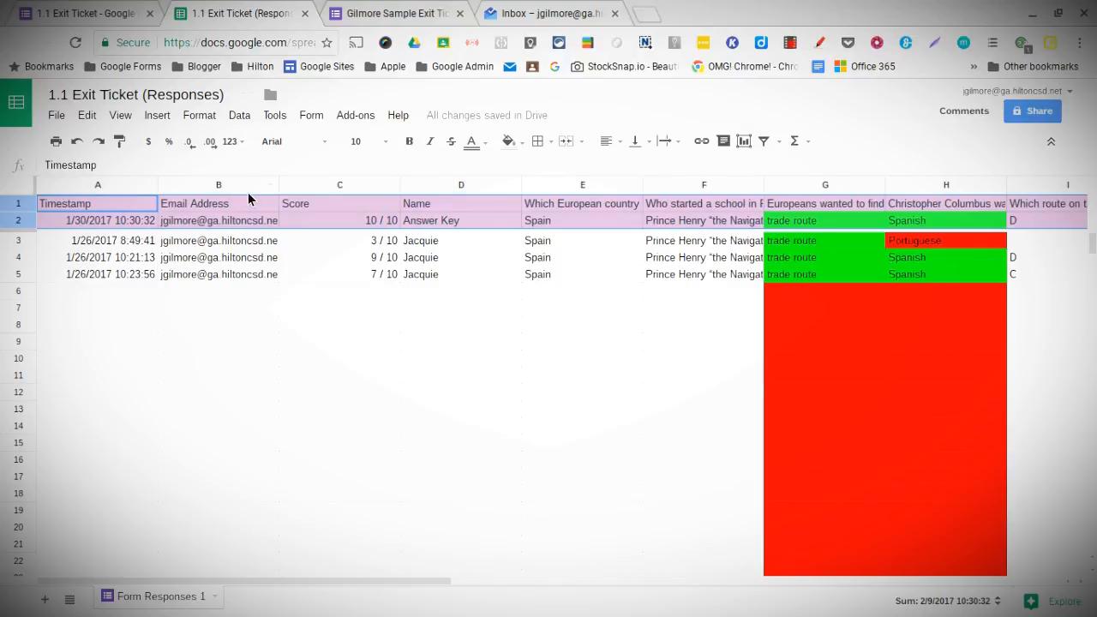
# Freeze the first two columns, Timestamp and Email Address.
pyautogui.click(128, 120)
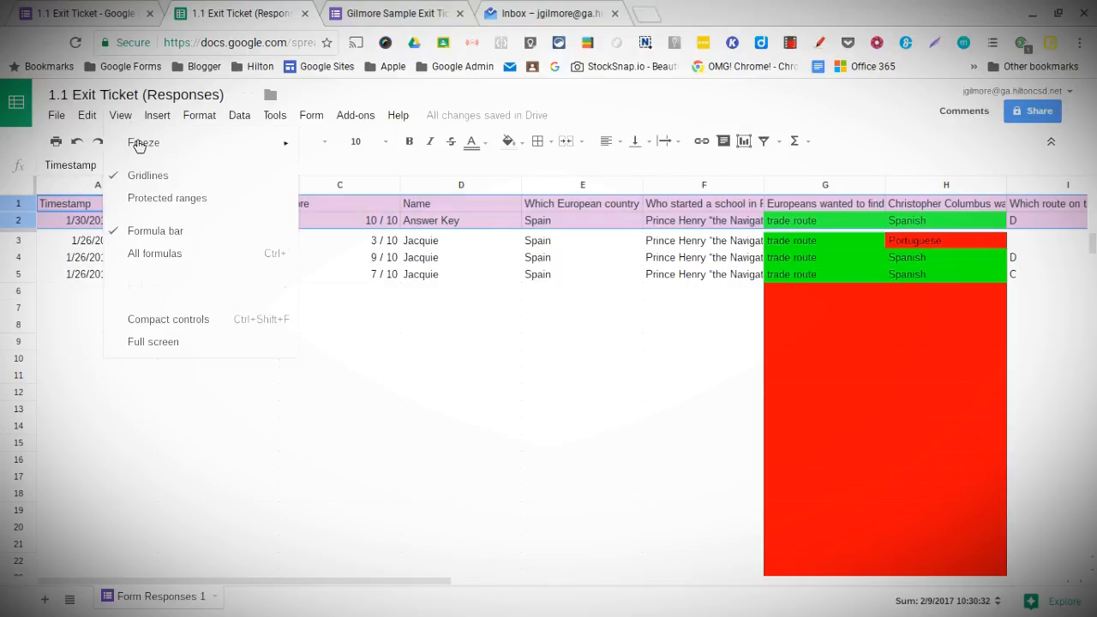
pyautogui.moveTo(139, 146)
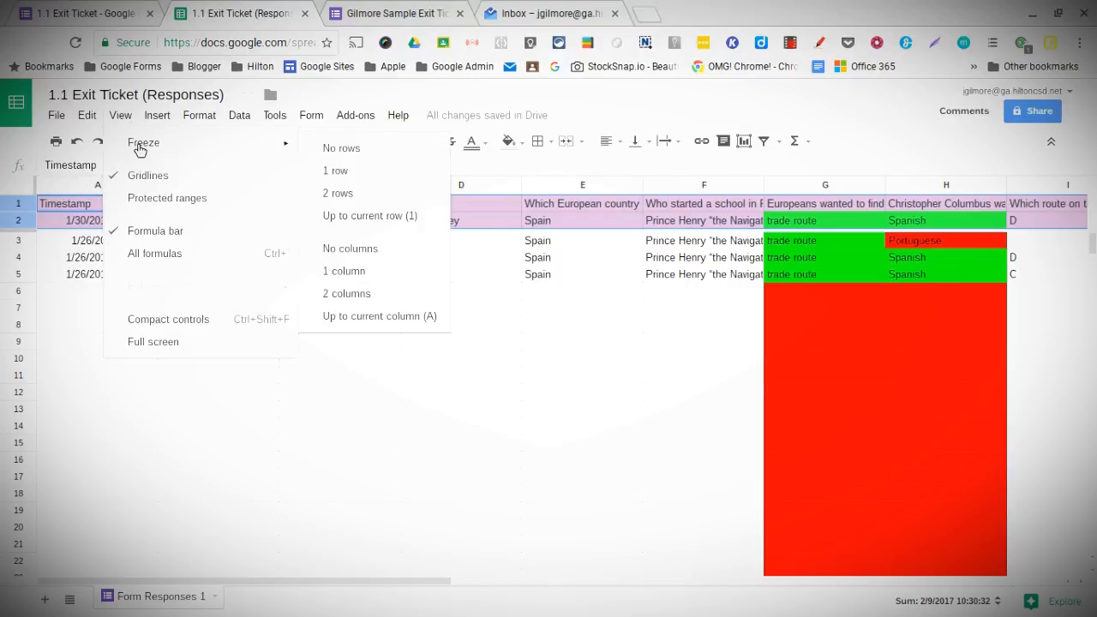
pyautogui.click(363, 303)
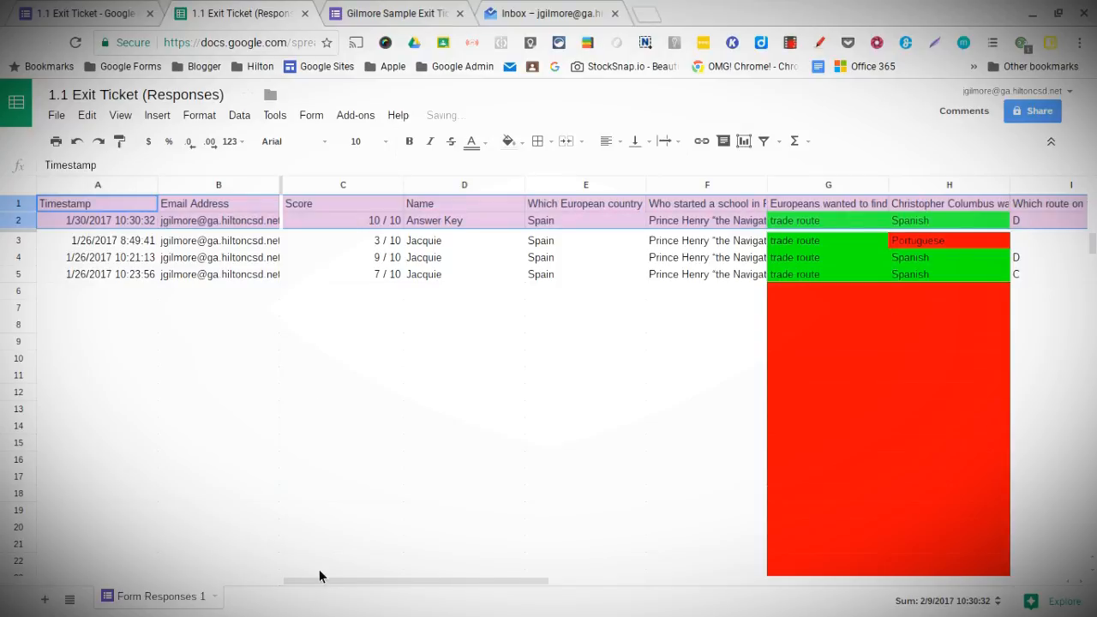
pyautogui.moveTo(328, 588); pyautogui.dragTo(295, 593)
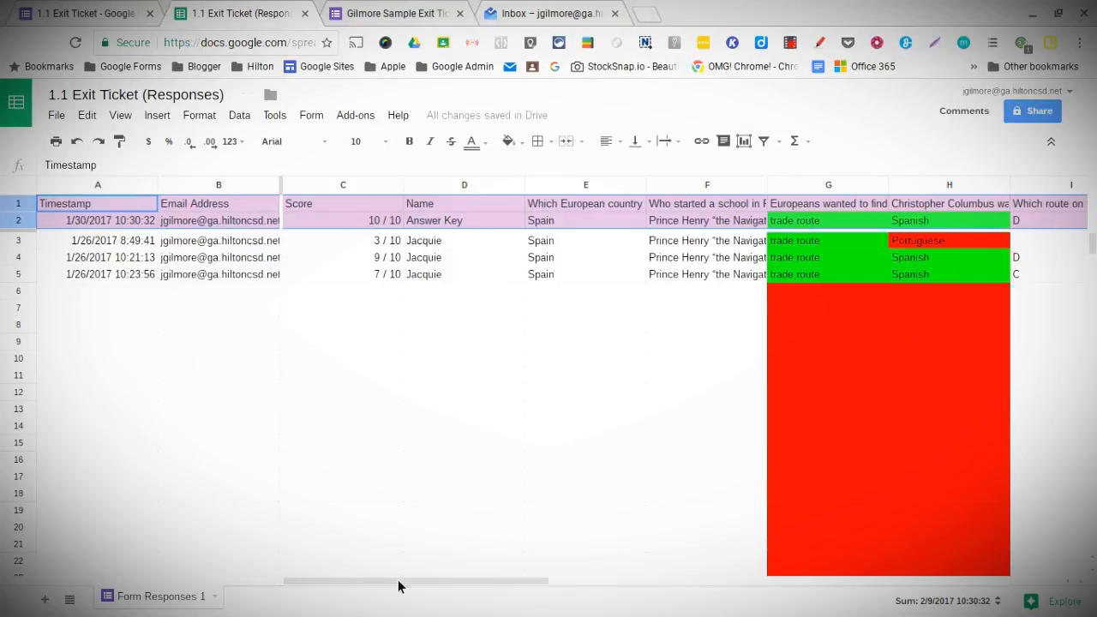
# Examine the answer columns beside the frozen ones, comparing the answer key's Columbian Exchange answer in L2 with the response in L4.
pyautogui.moveTo(399, 588); pyautogui.dragTo(697, 591)
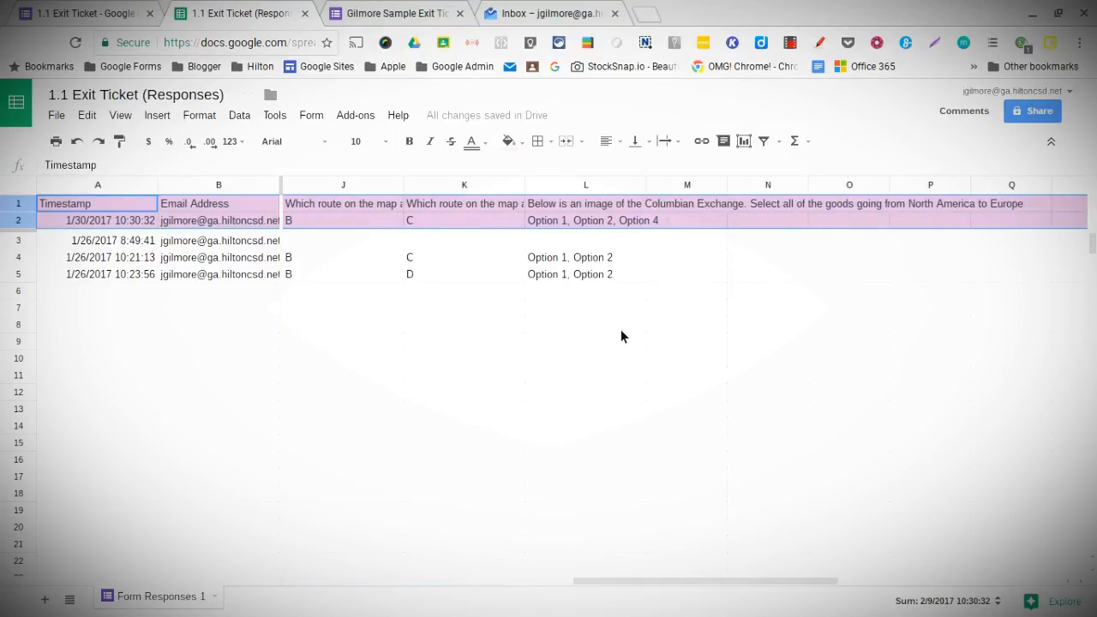
pyautogui.moveTo(631, 583); pyautogui.dragTo(891, 600)
pyautogui.moveTo(981, 580); pyautogui.dragTo(304, 579)
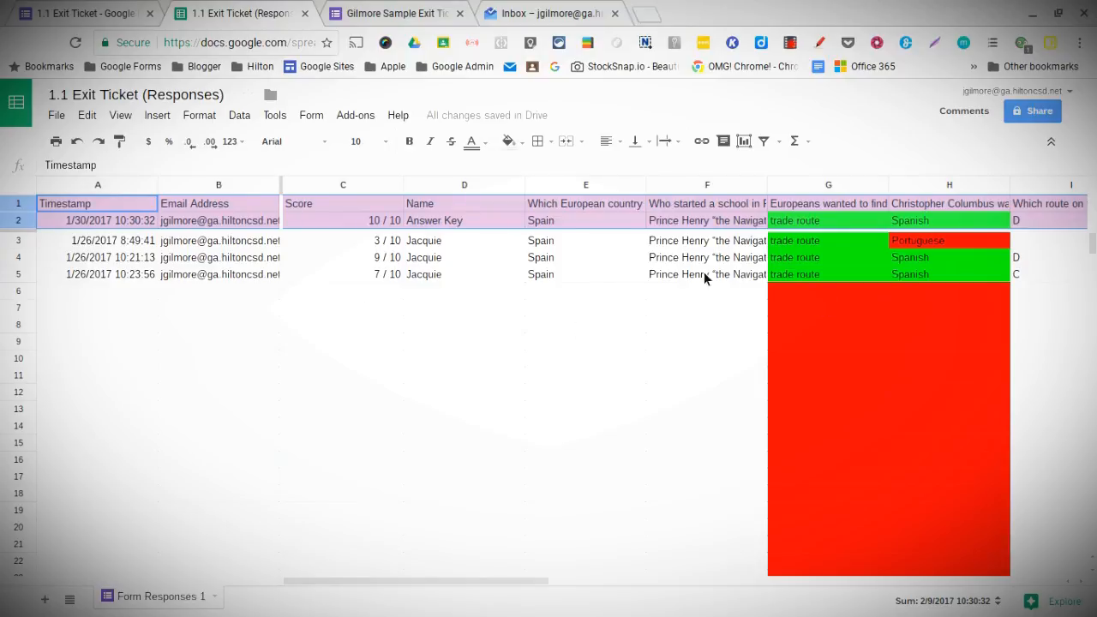
pyautogui.moveTo(419, 589); pyautogui.dragTo(709, 613)
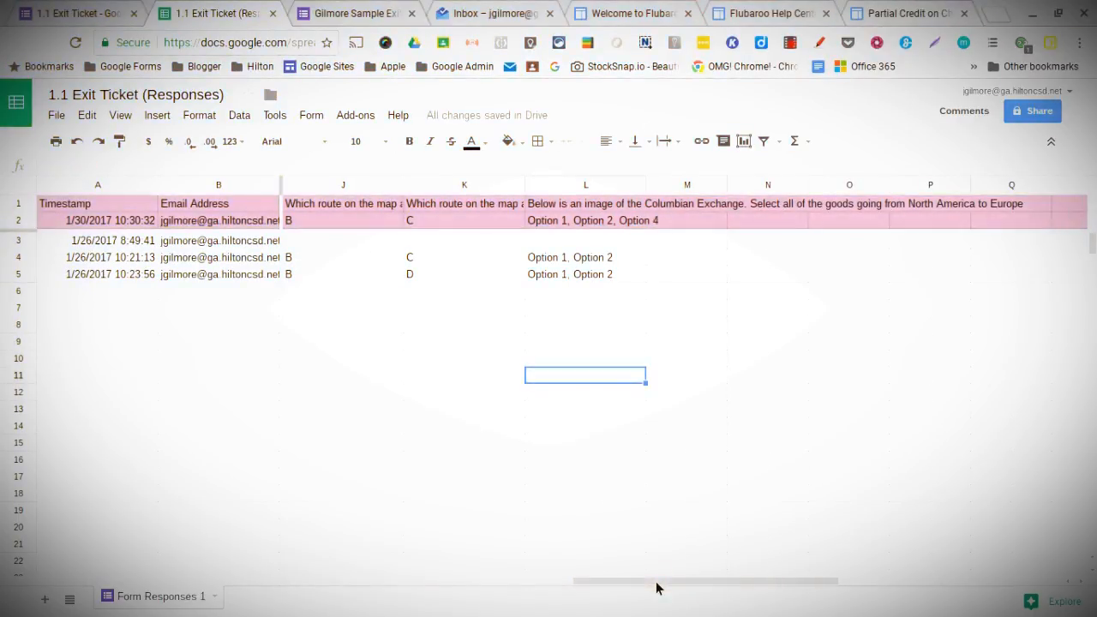
pyautogui.moveTo(657, 582); pyautogui.dragTo(315, 588)
pyautogui.moveTo(546, 582); pyautogui.dragTo(624, 599)
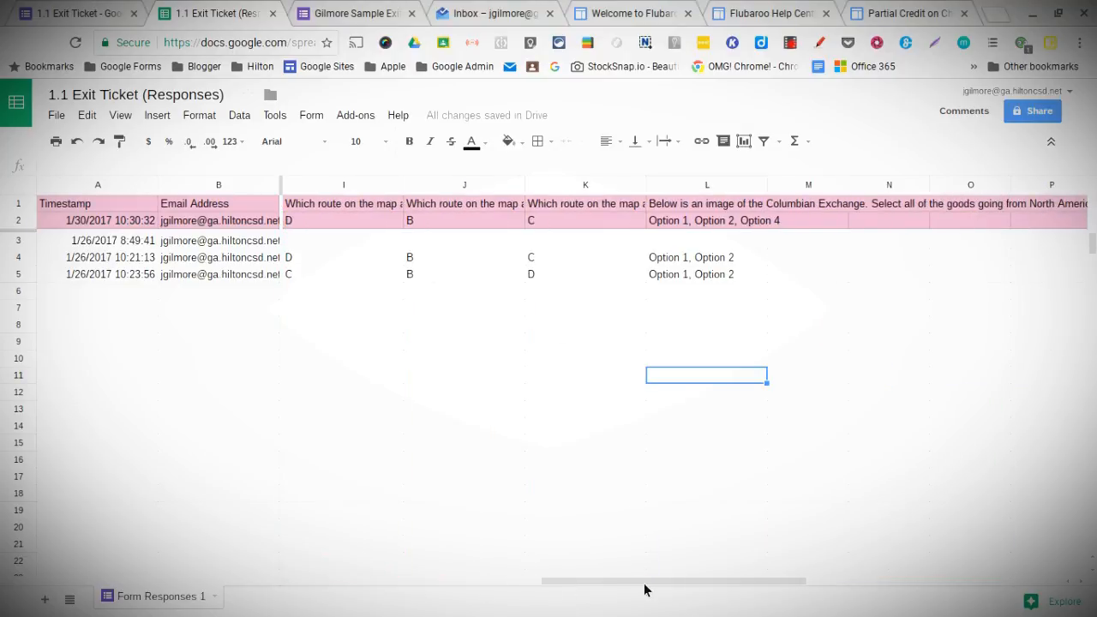
pyautogui.moveTo(649, 586); pyautogui.dragTo(608, 588)
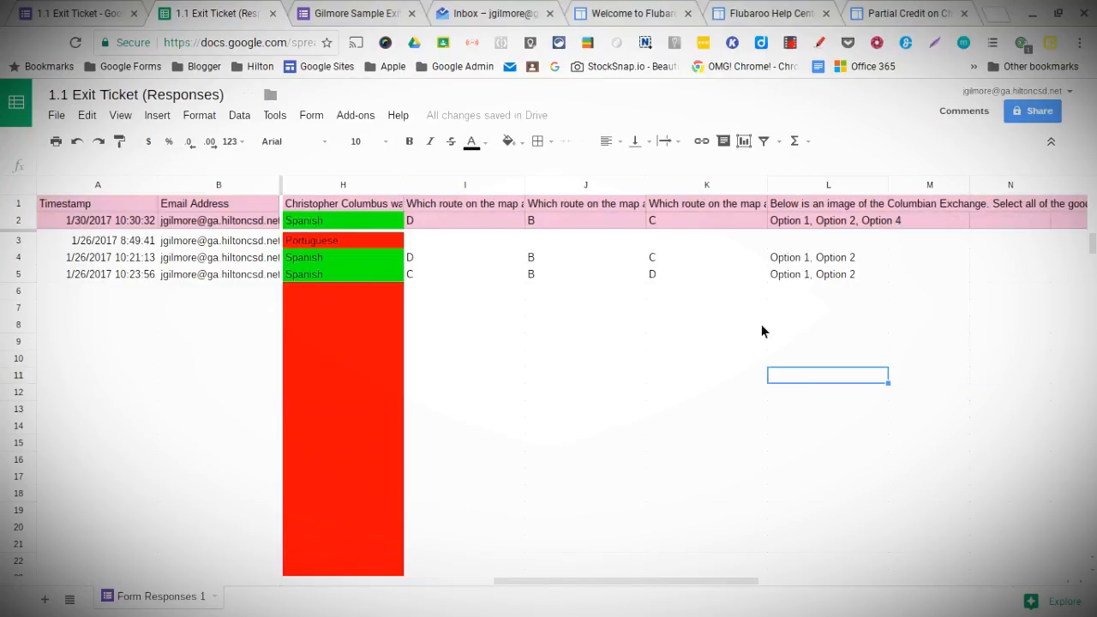
pyautogui.click(796, 226)
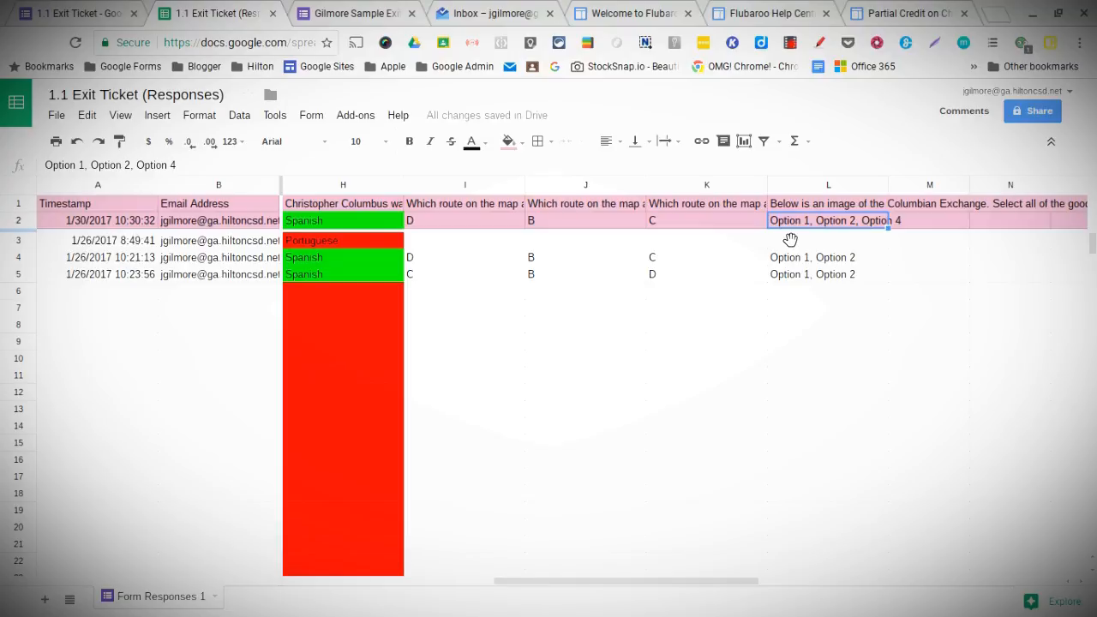
pyautogui.click(803, 261)
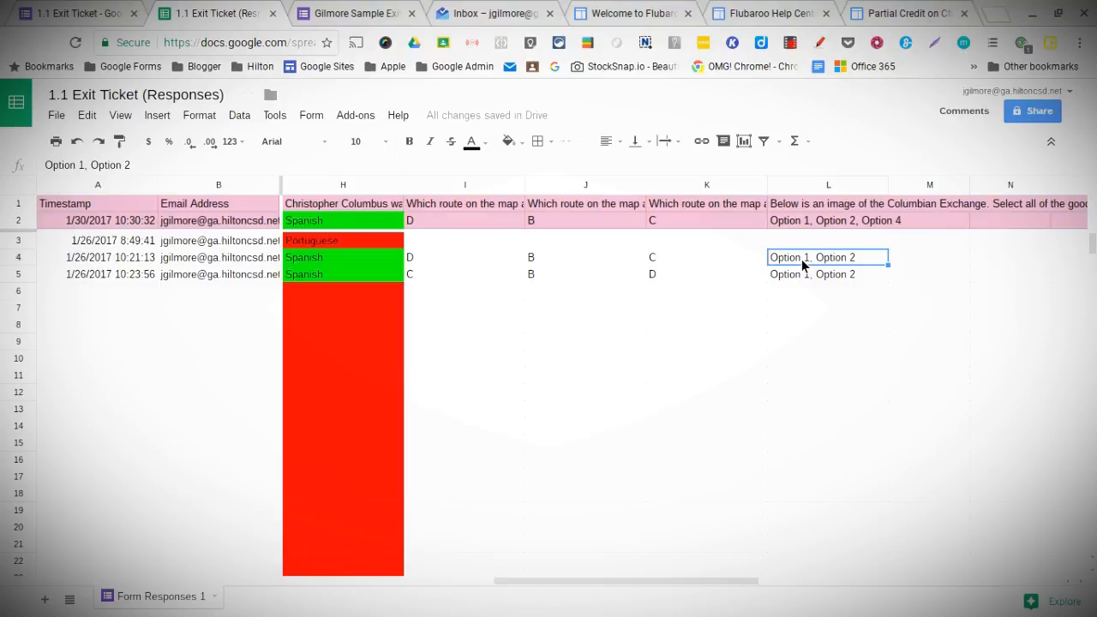
# Add the prefix %cb and a space before the answer key's Columbian Exchange answer in L2, giving %cb Option 1, Option 2, Option 4.
pyautogui.doubleClick(779, 219)
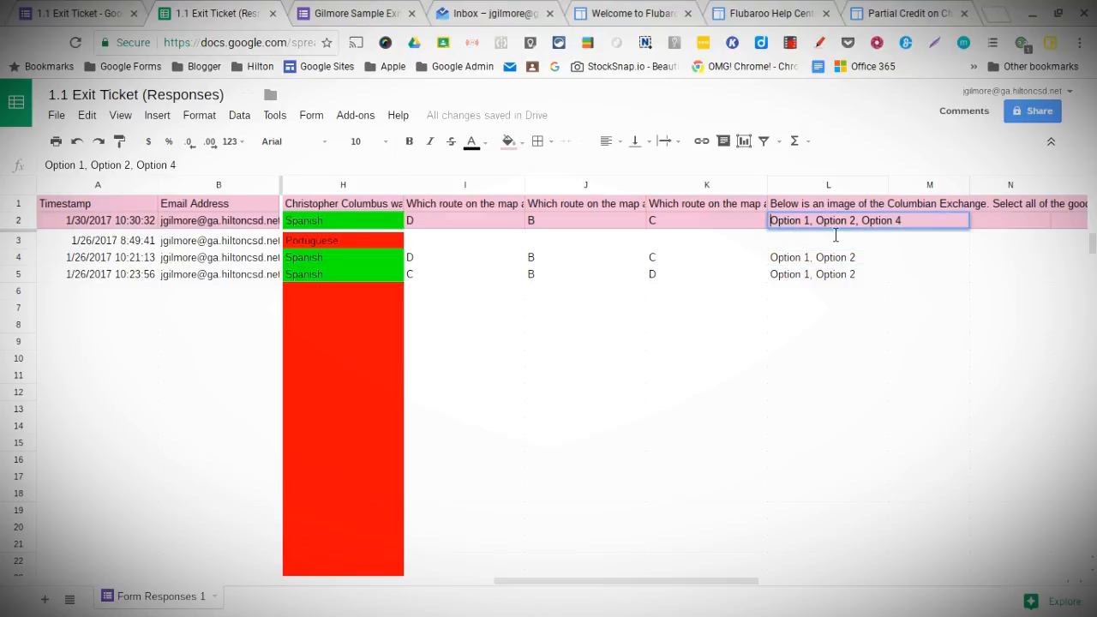
pyautogui.click(753, 225)
pyautogui.click(784, 225)
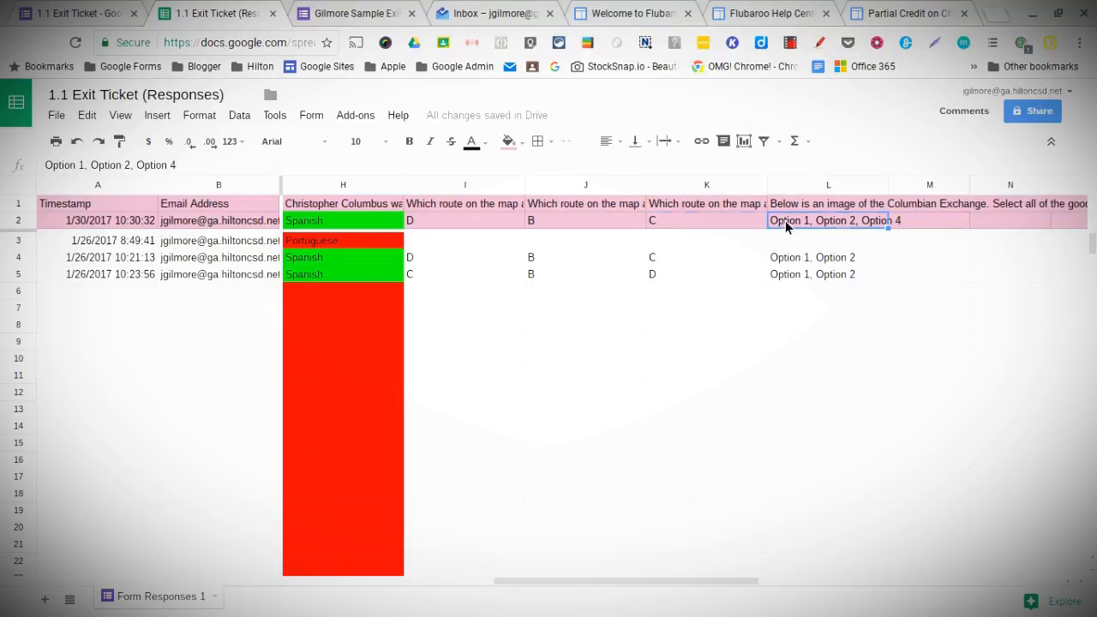
pyautogui.doubleClick(779, 230)
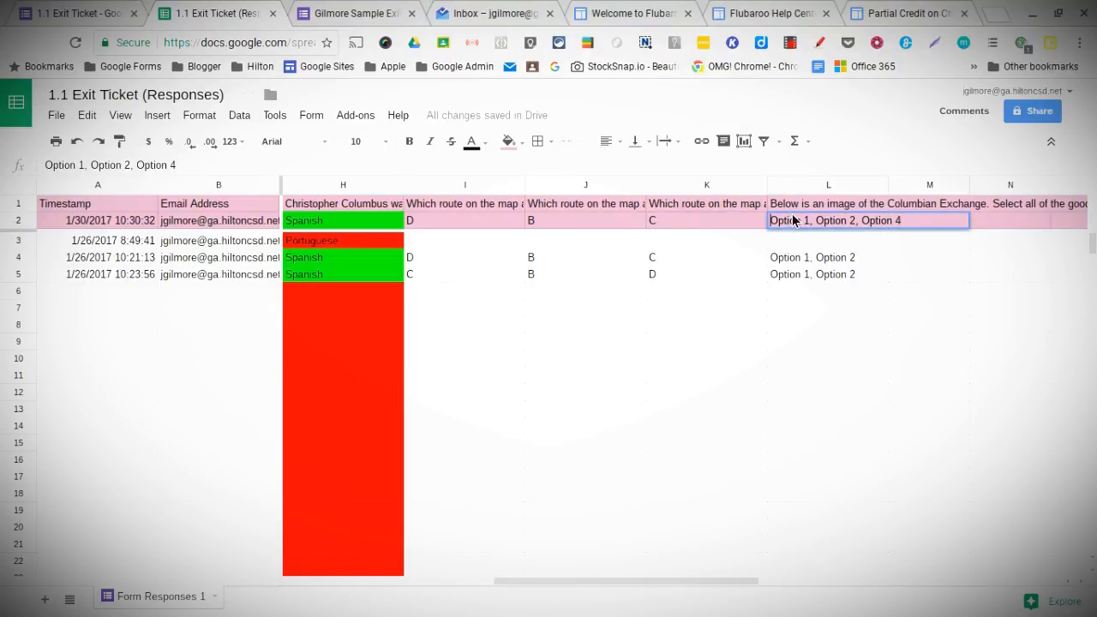
pyautogui.write('%cb')
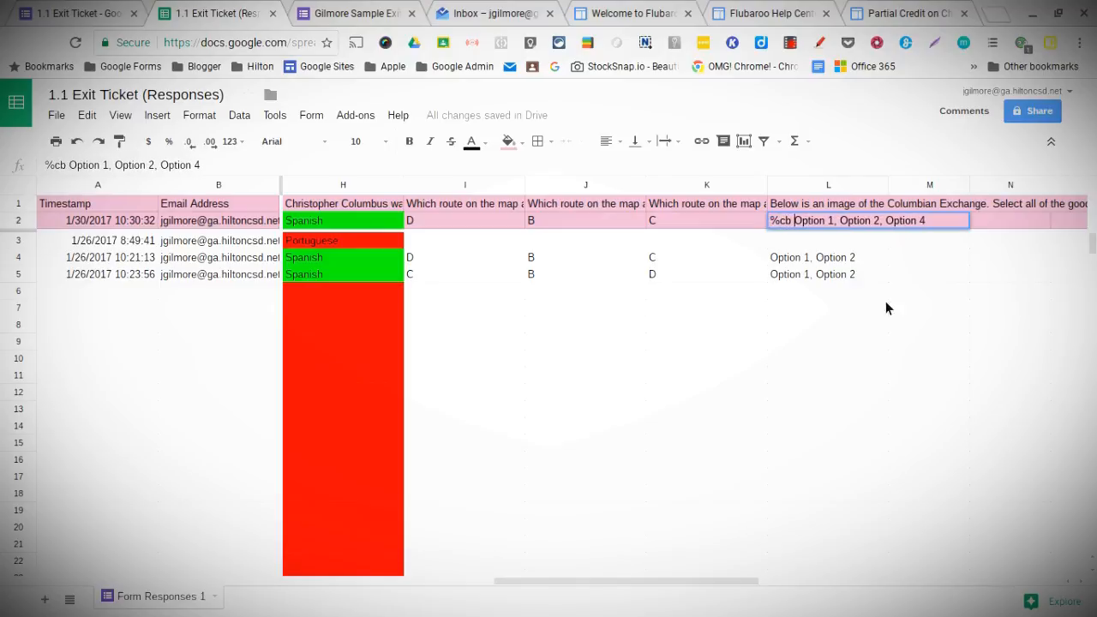
pyautogui.click(853, 329)
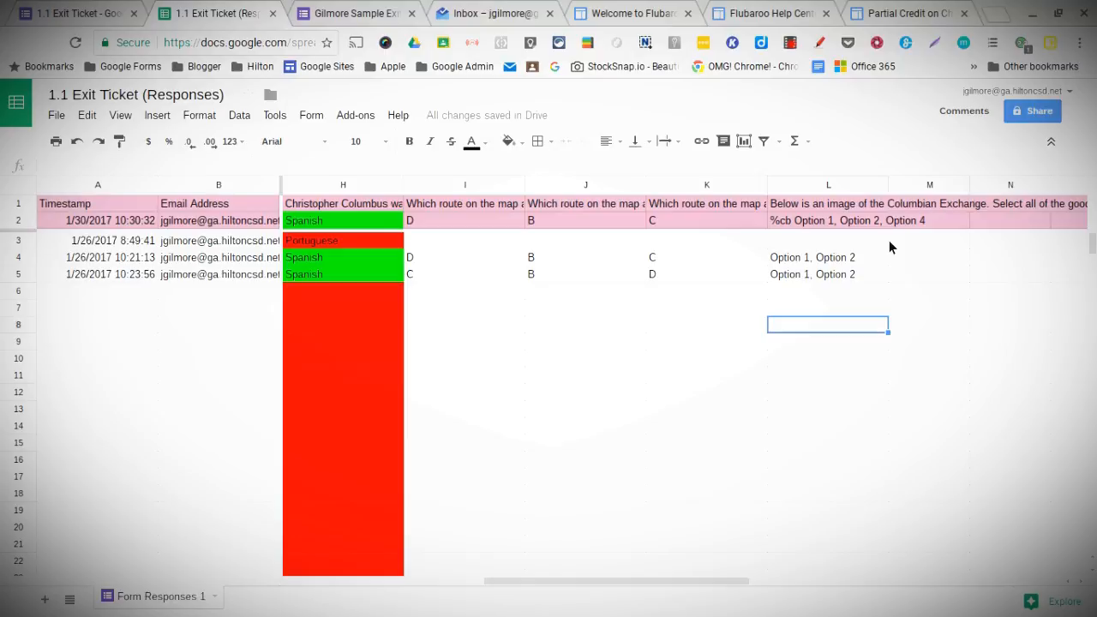
pyautogui.click(858, 248)
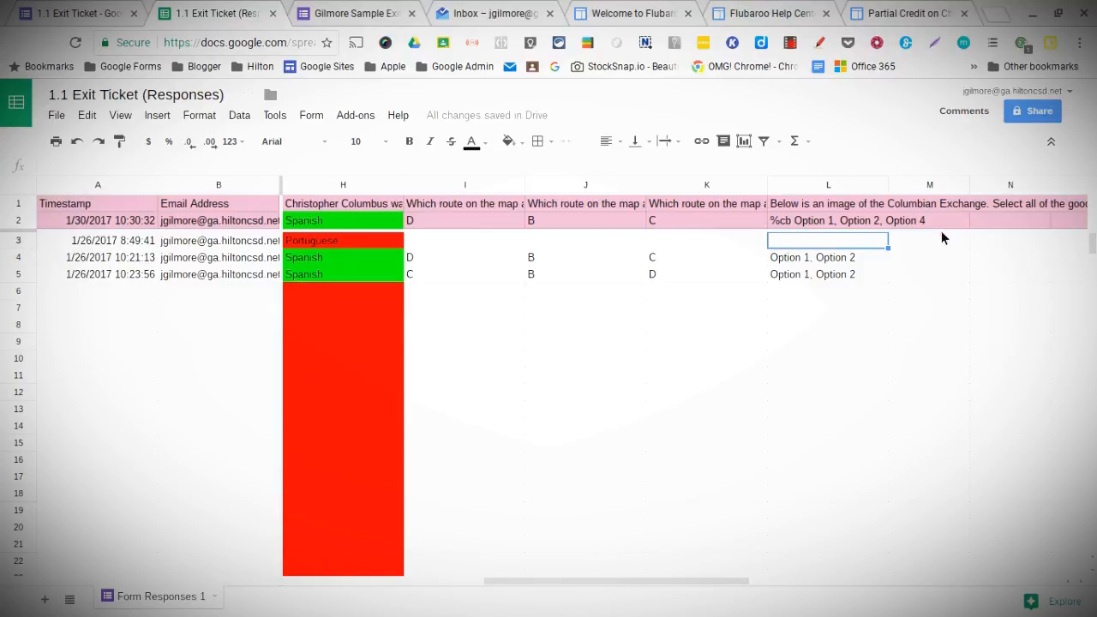
# Enable the Flubaroo add-on in this response sheet.
pyautogui.moveTo(657, 589); pyautogui.dragTo(408, 591)
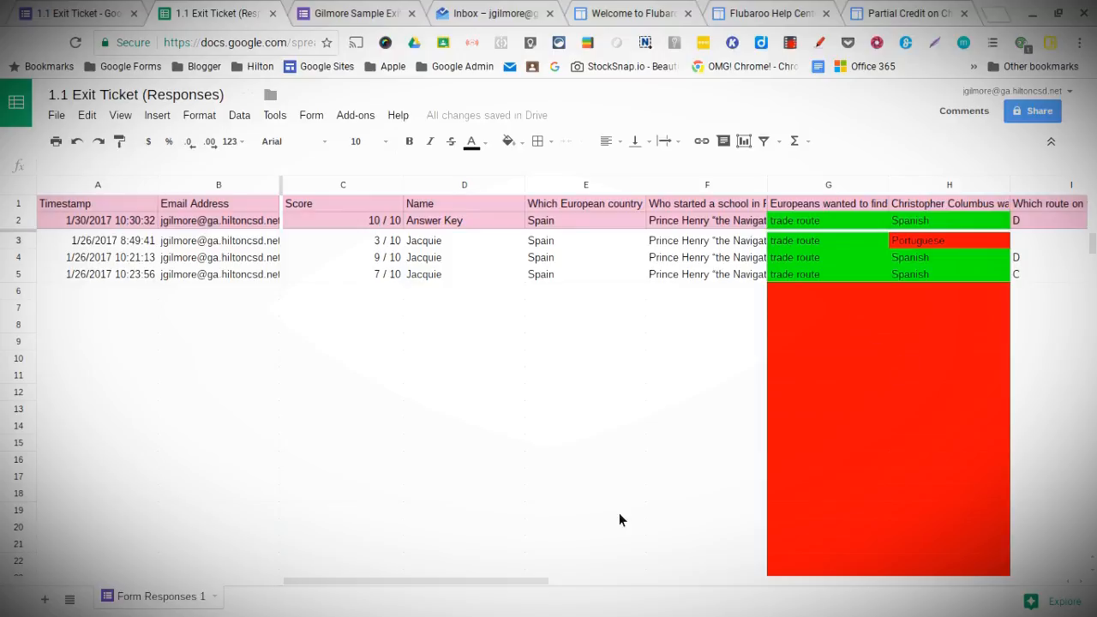
pyautogui.moveTo(534, 583); pyautogui.dragTo(478, 515)
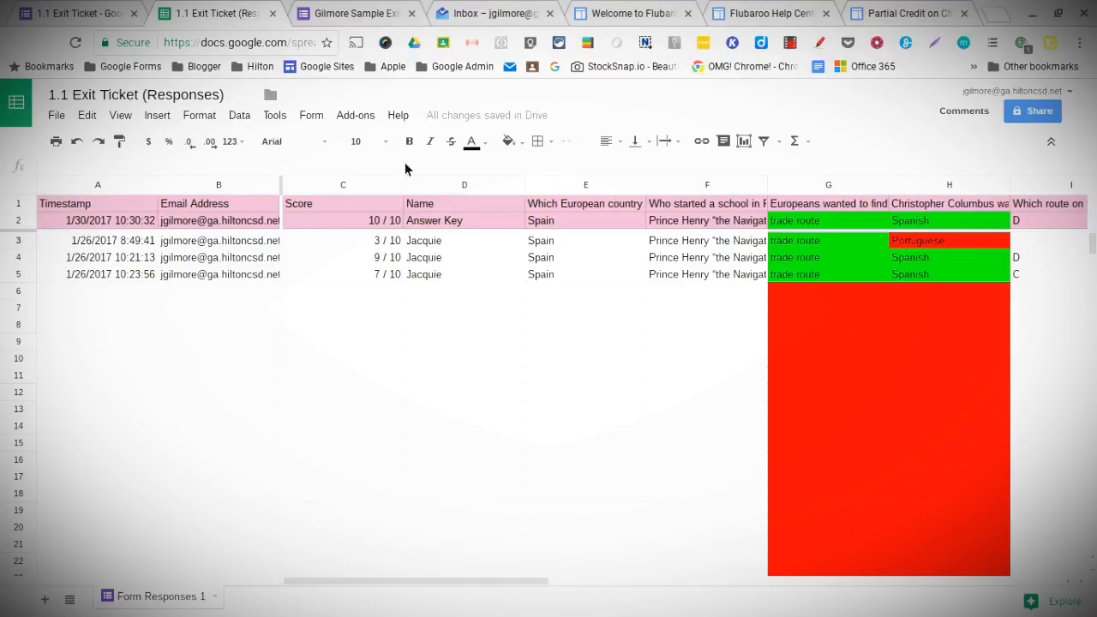
pyautogui.click(359, 117)
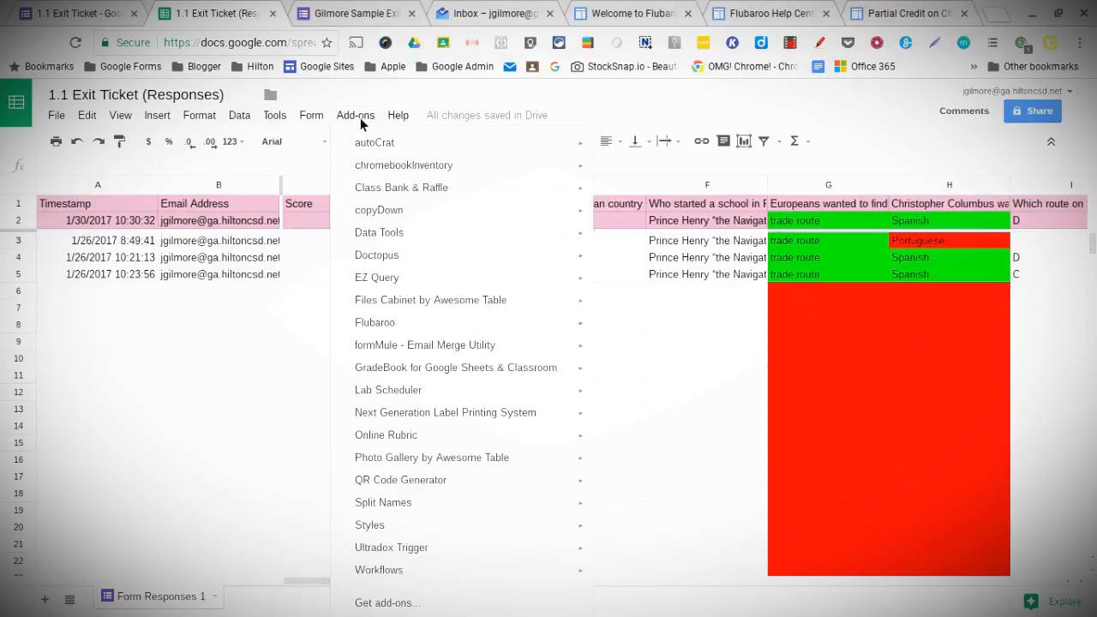
pyautogui.moveTo(548, 324)
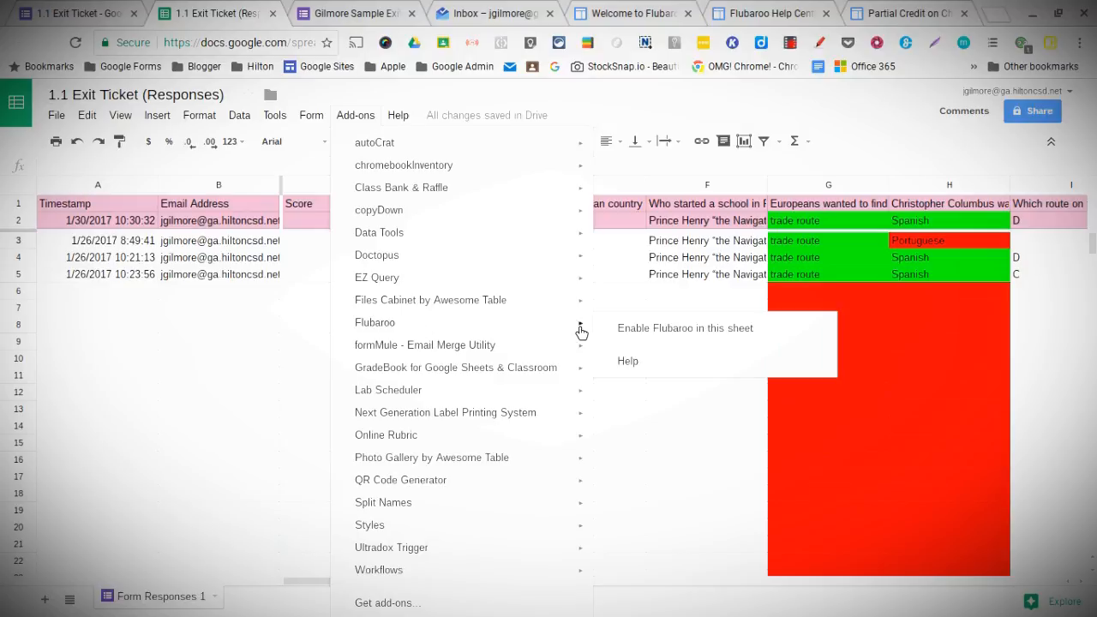
pyautogui.click(420, 604)
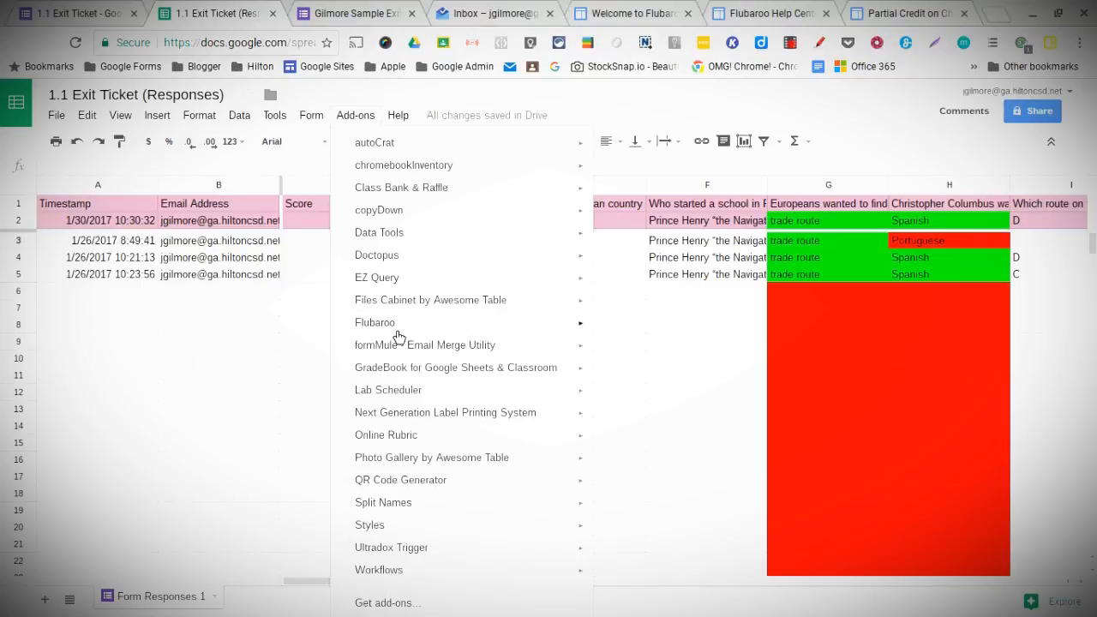
pyautogui.moveTo(401, 334)
pyautogui.click(635, 334)
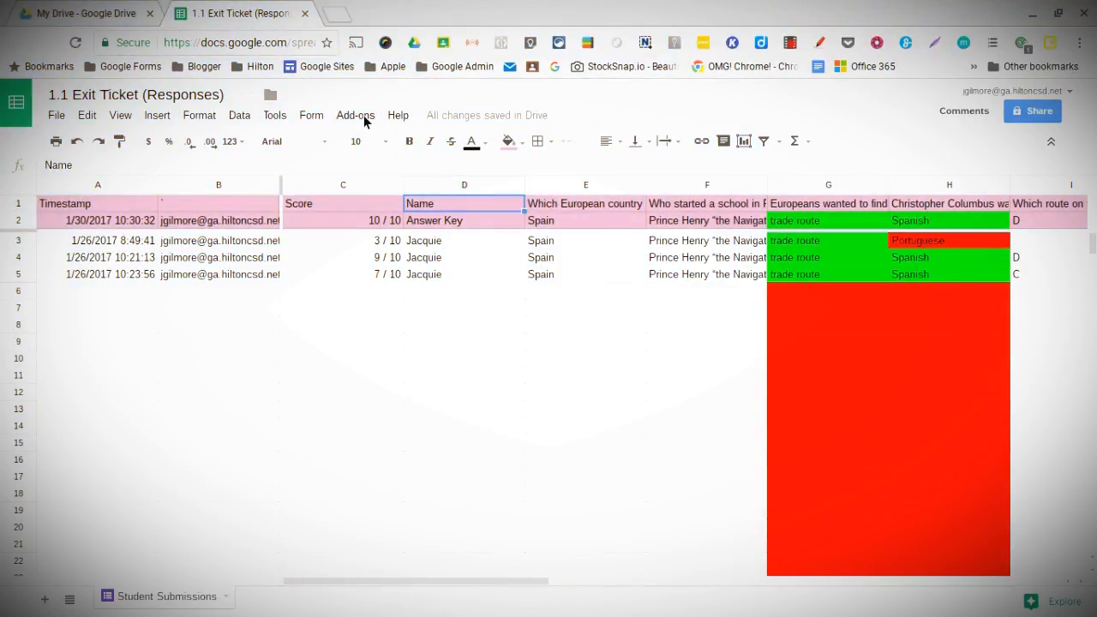
# Start grading the assignment with Flubaroo, setting the untitled first question and Score to Skip Grading and keeping Name as Identifies Student.
pyautogui.click(347, 123)
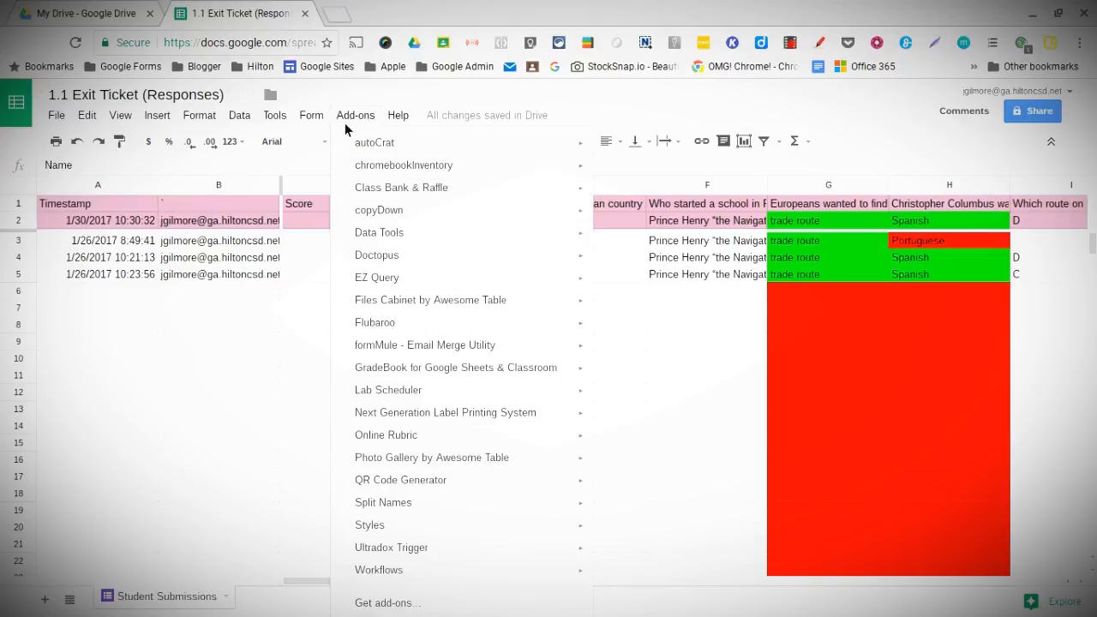
pyautogui.moveTo(428, 329)
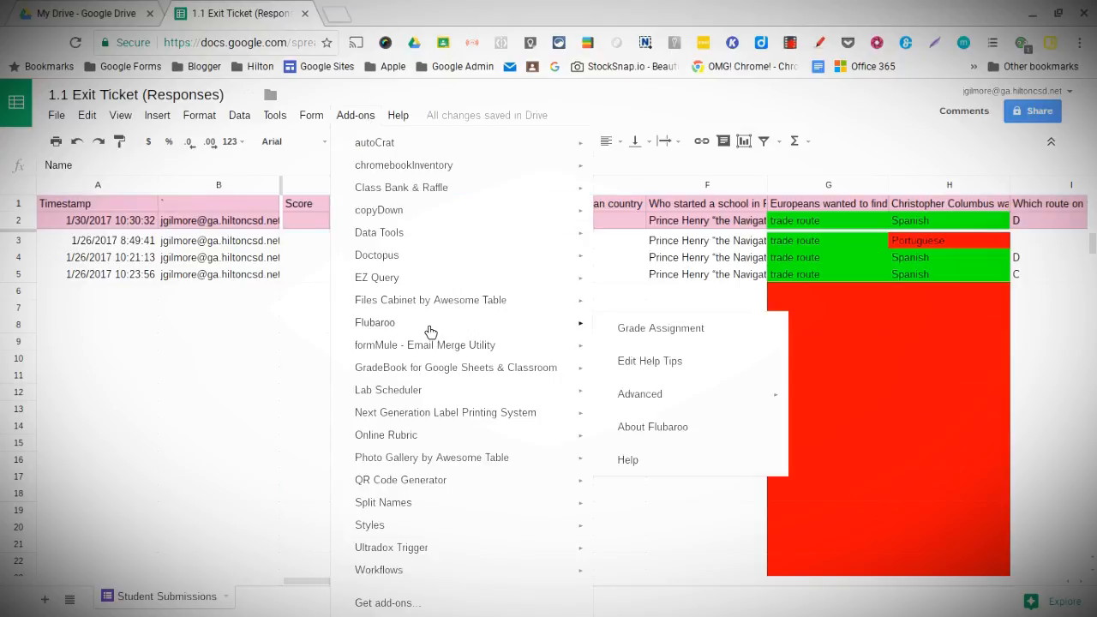
pyautogui.click(660, 328)
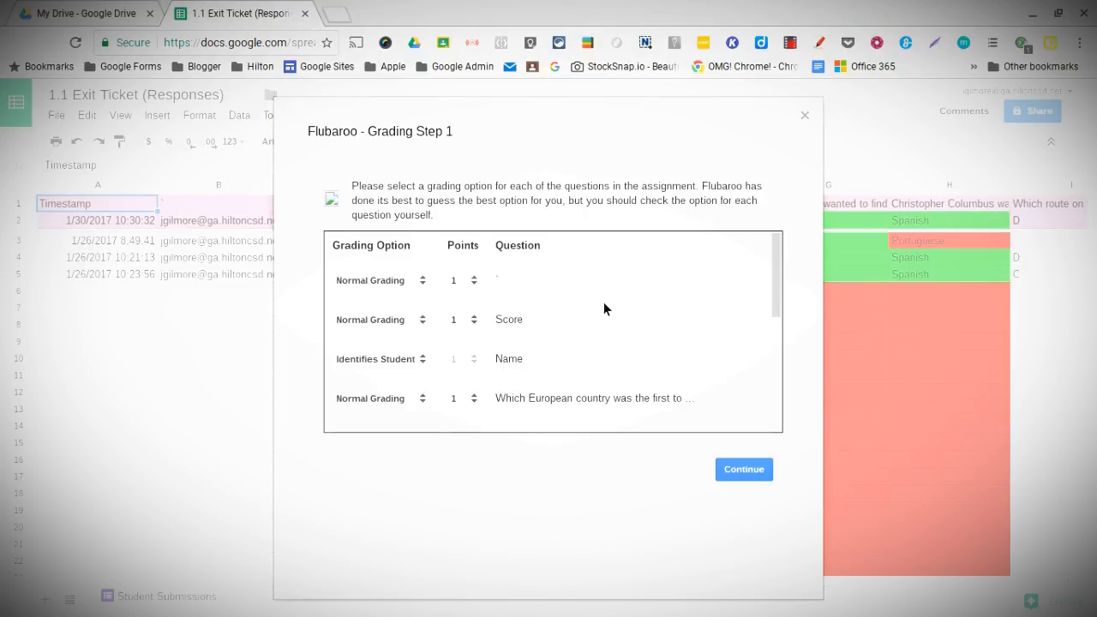
pyautogui.scroll(-1, 692, 346)
pyautogui.scroll(1, 692, 336)
pyautogui.click(393, 283)
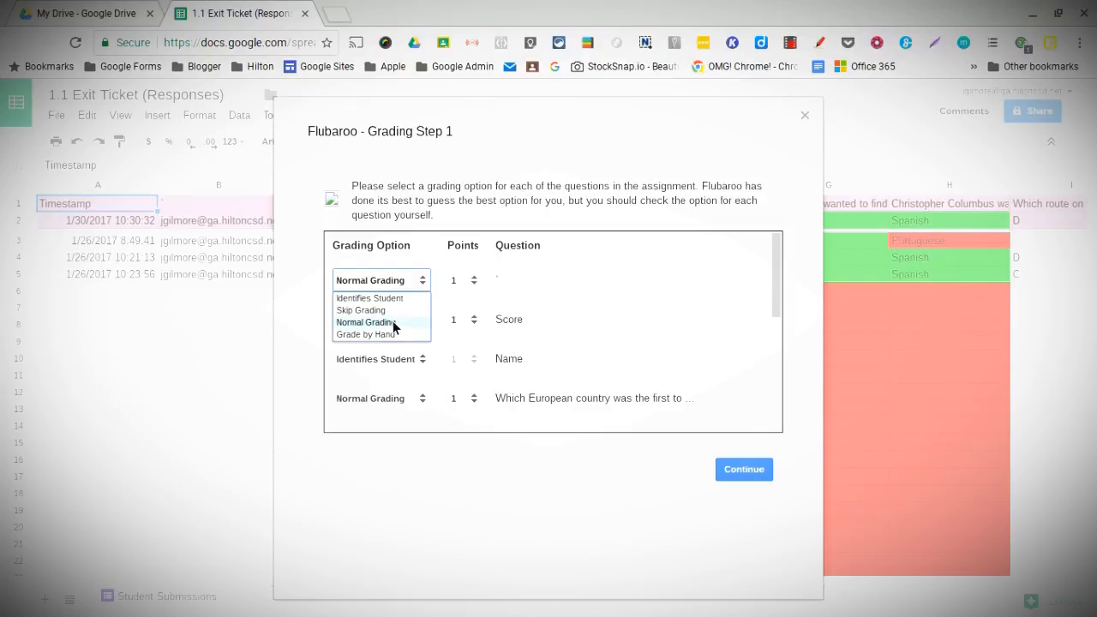
pyautogui.click(394, 311)
pyautogui.click(412, 322)
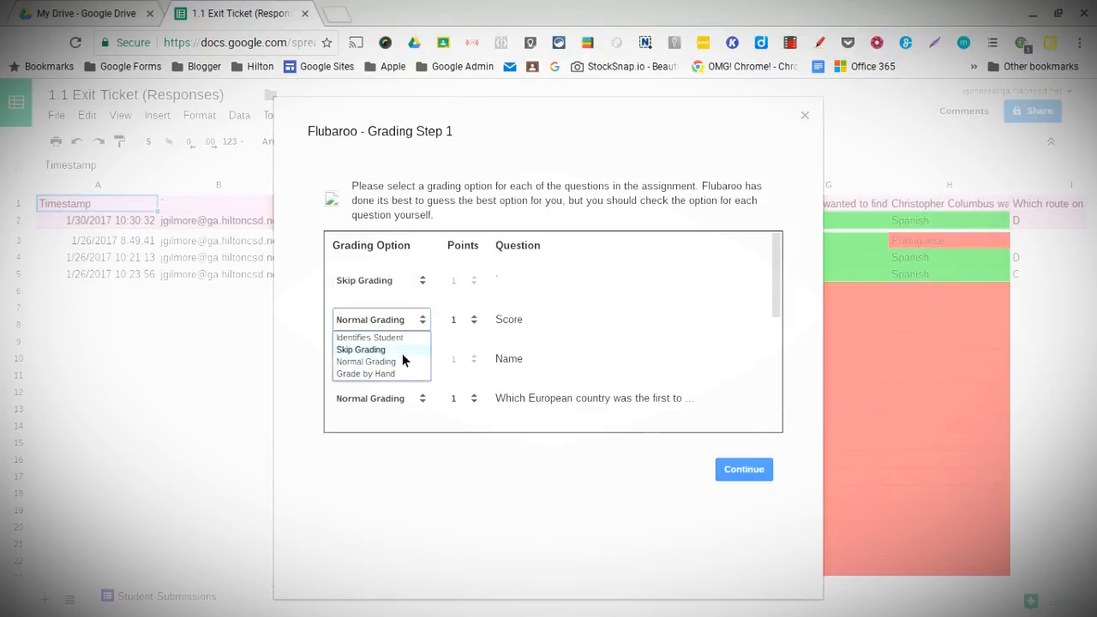
pyautogui.click(403, 353)
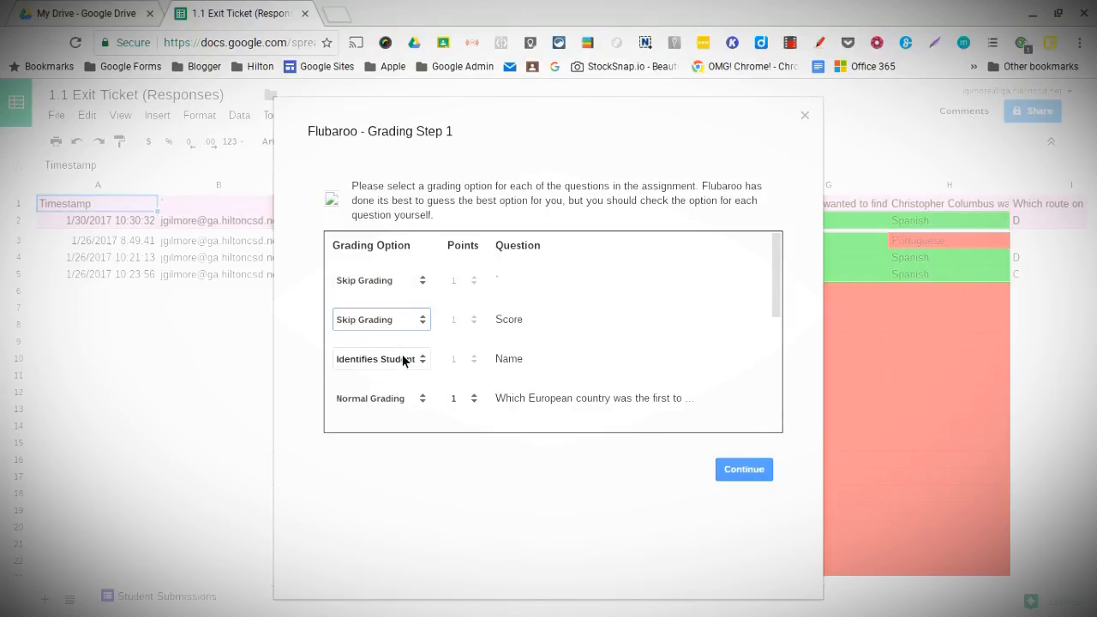
pyautogui.click(403, 364)
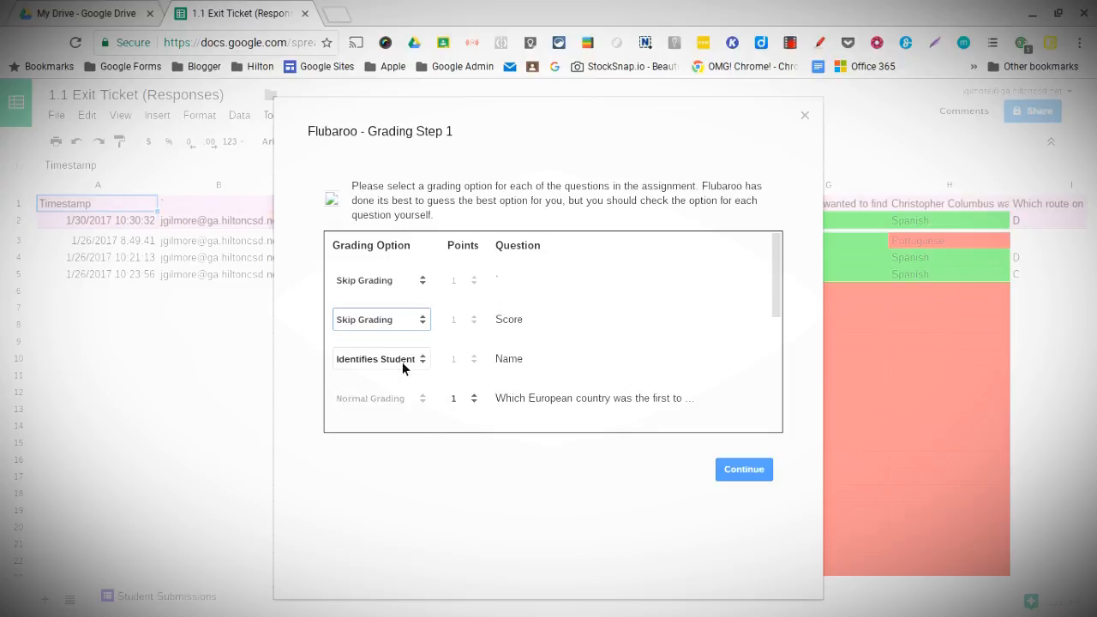
pyautogui.click(489, 360)
# Keep the Columbian Exchange question at 1 point with Normal Grading, and grade all submissions against the Answer Key submission.
pyautogui.scroll(-2, 585, 368)
pyautogui.scroll(-3, 584, 385)
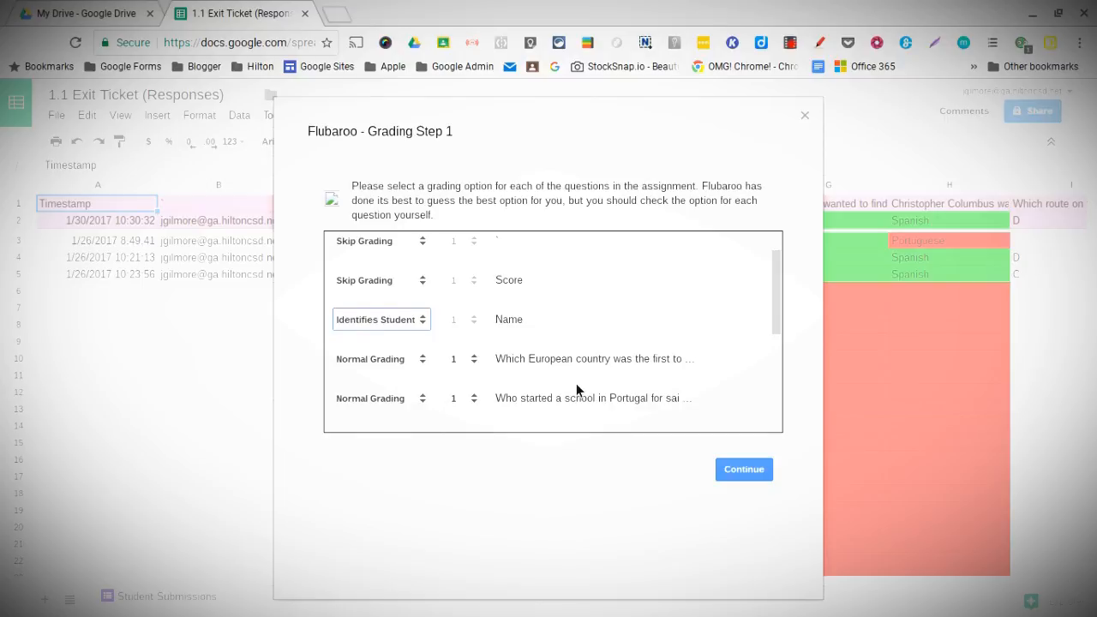
pyautogui.scroll(3, 502, 384)
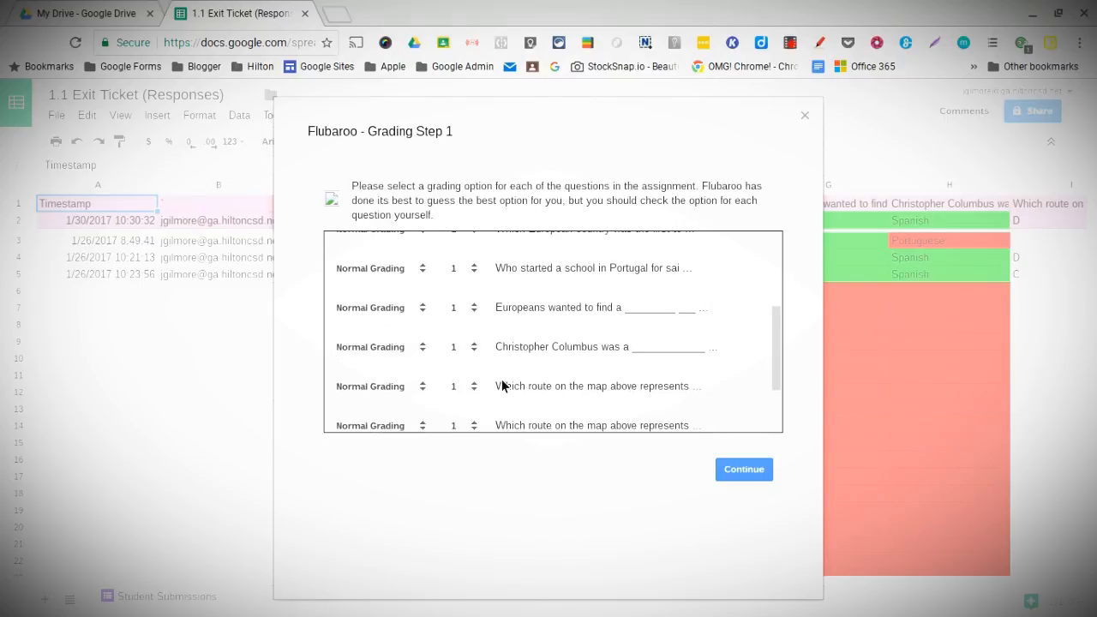
pyautogui.scroll(-4, 433, 368)
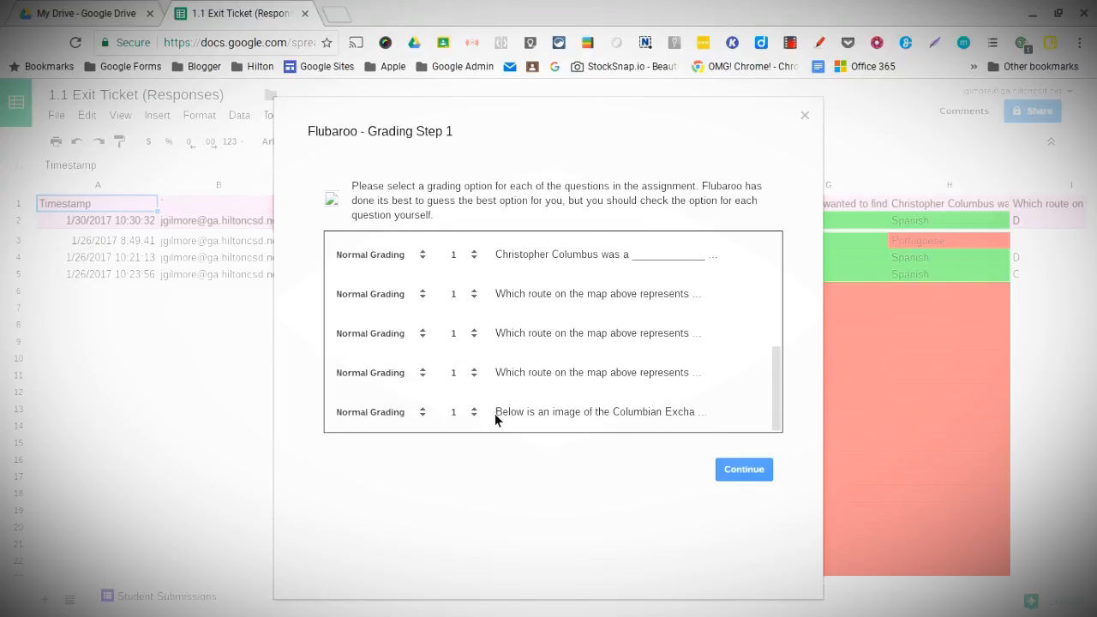
pyautogui.click(471, 415)
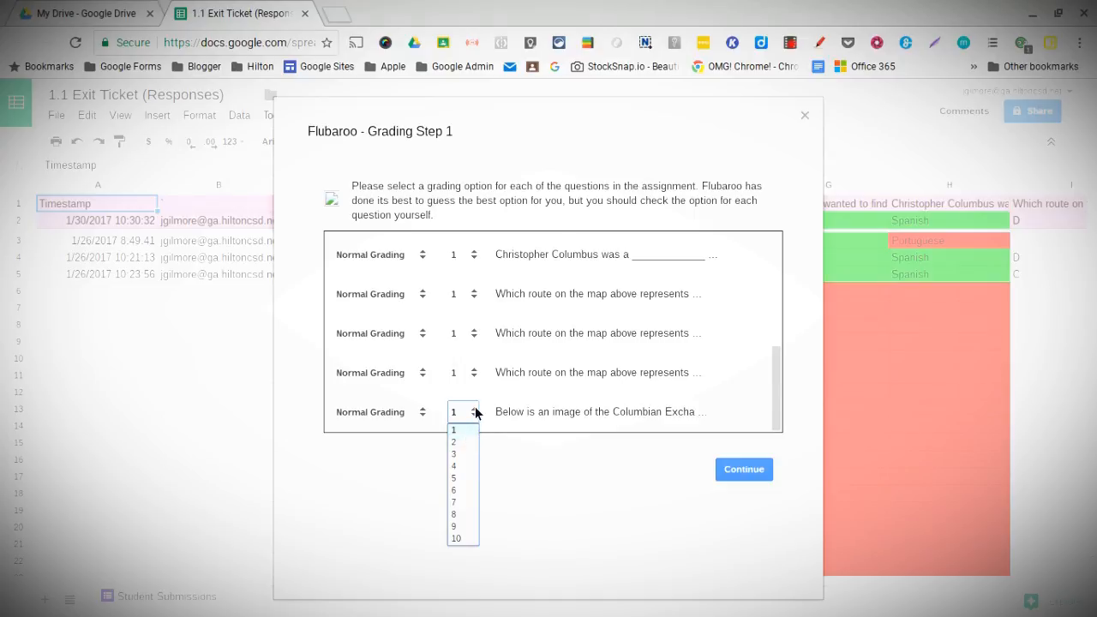
pyautogui.click(461, 415)
pyautogui.click(748, 474)
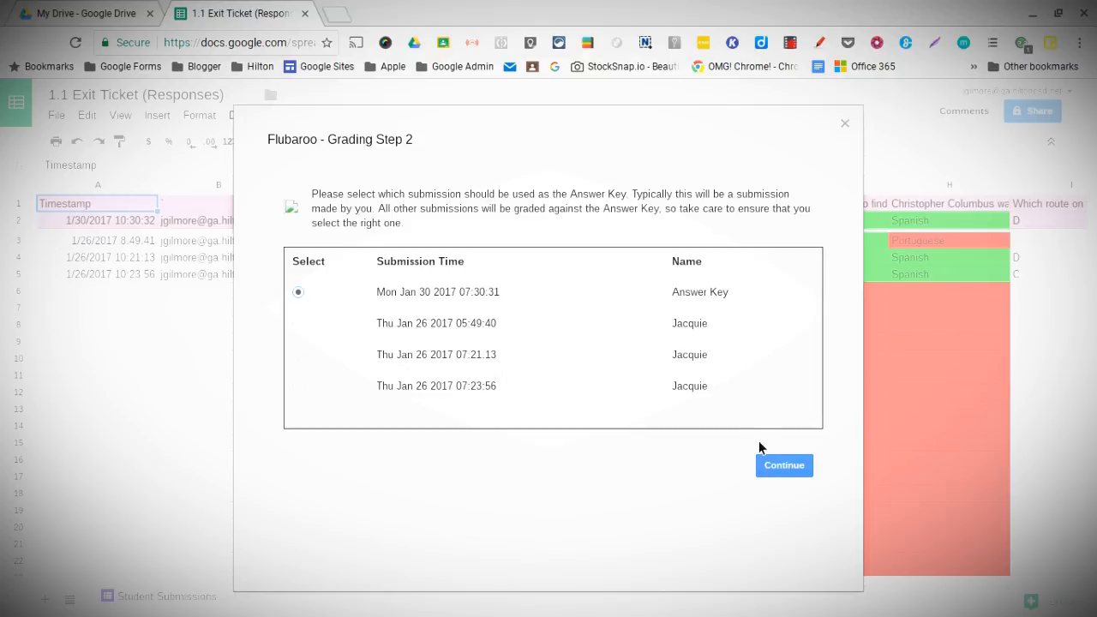
pyautogui.click(803, 466)
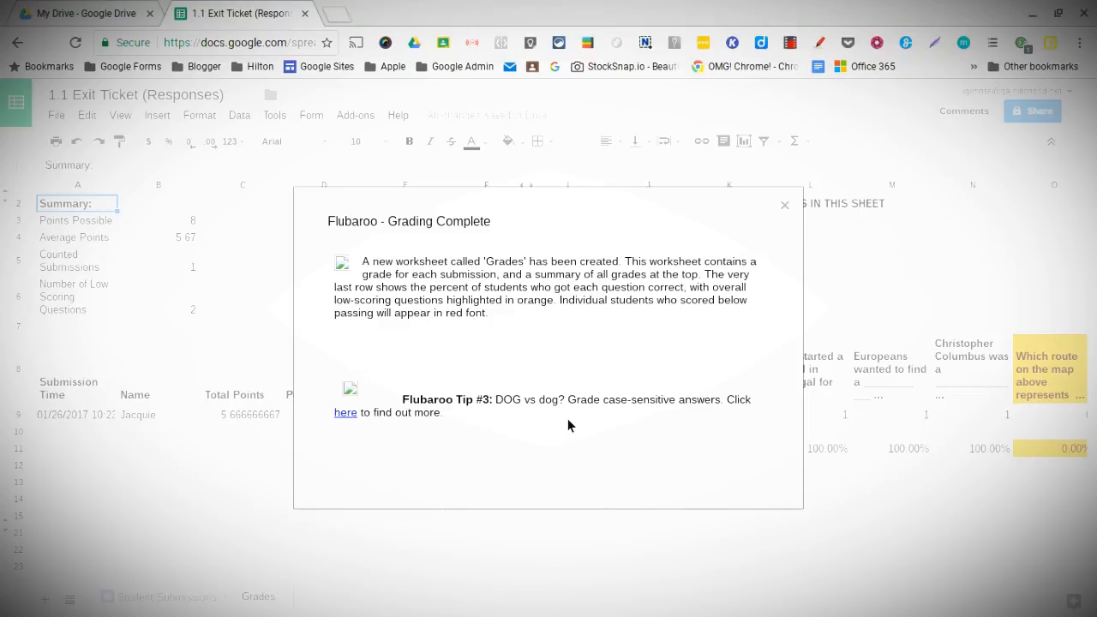
pyautogui.click(785, 207)
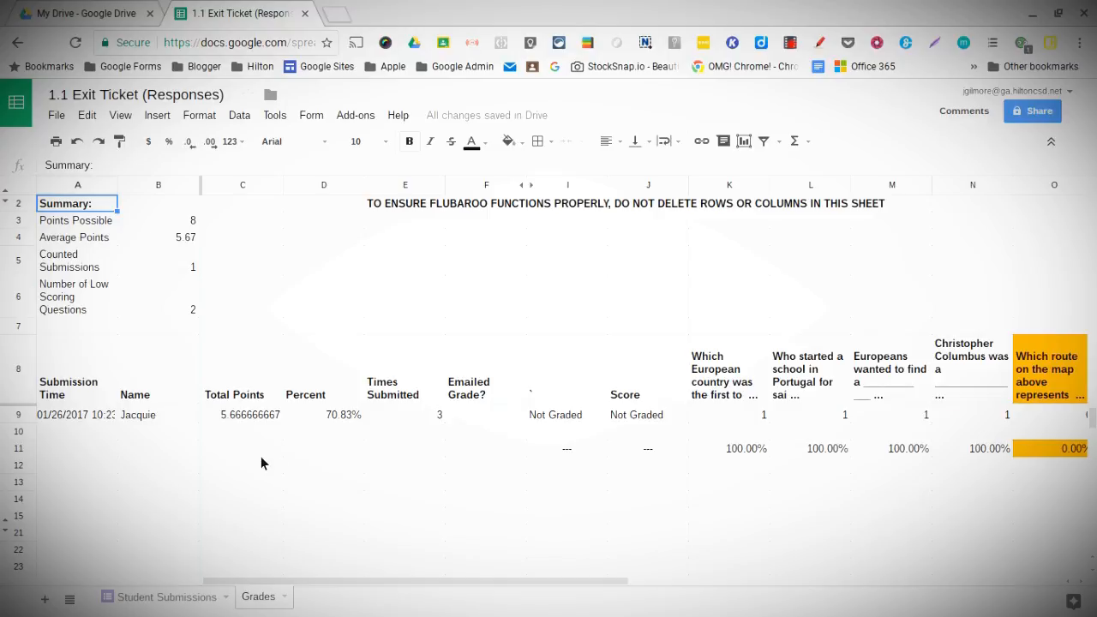
# Examine the graded submission in row 9 of the Grades sheet, from its submission time through the per-question scores.
pyautogui.click(110, 418)
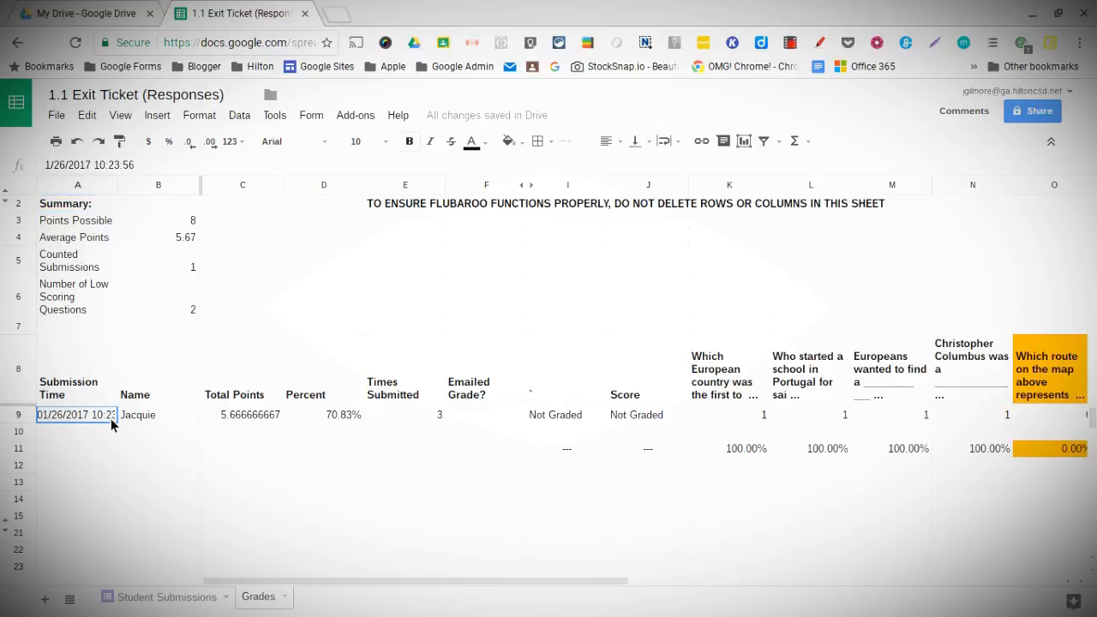
pyautogui.scroll(-1, 189, 438)
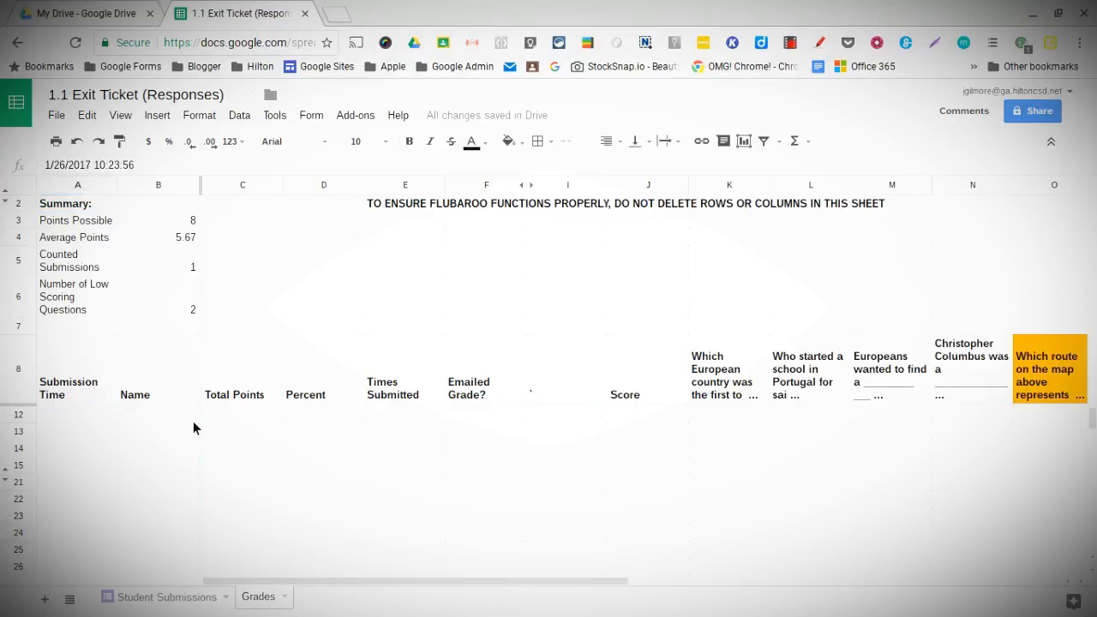
pyautogui.hscroll(5, 423, 433)
pyautogui.click(457, 418)
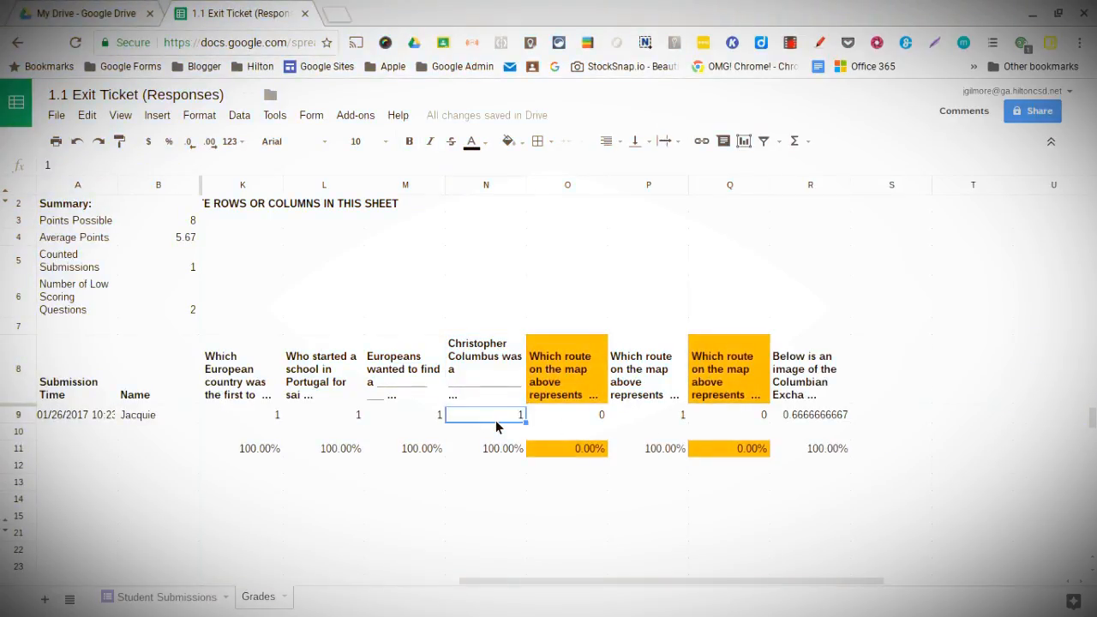
pyautogui.click(397, 415)
pyautogui.moveTo(482, 413); pyautogui.dragTo(484, 404)
pyautogui.click(415, 414)
pyautogui.click(467, 418)
pyautogui.click(440, 418)
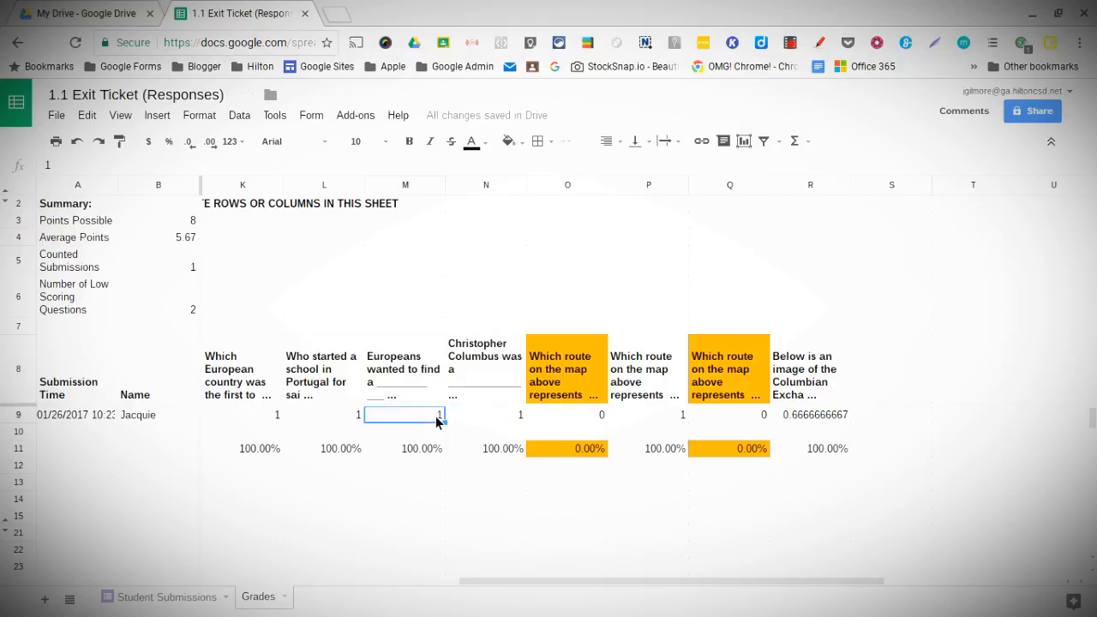
pyautogui.click(474, 420)
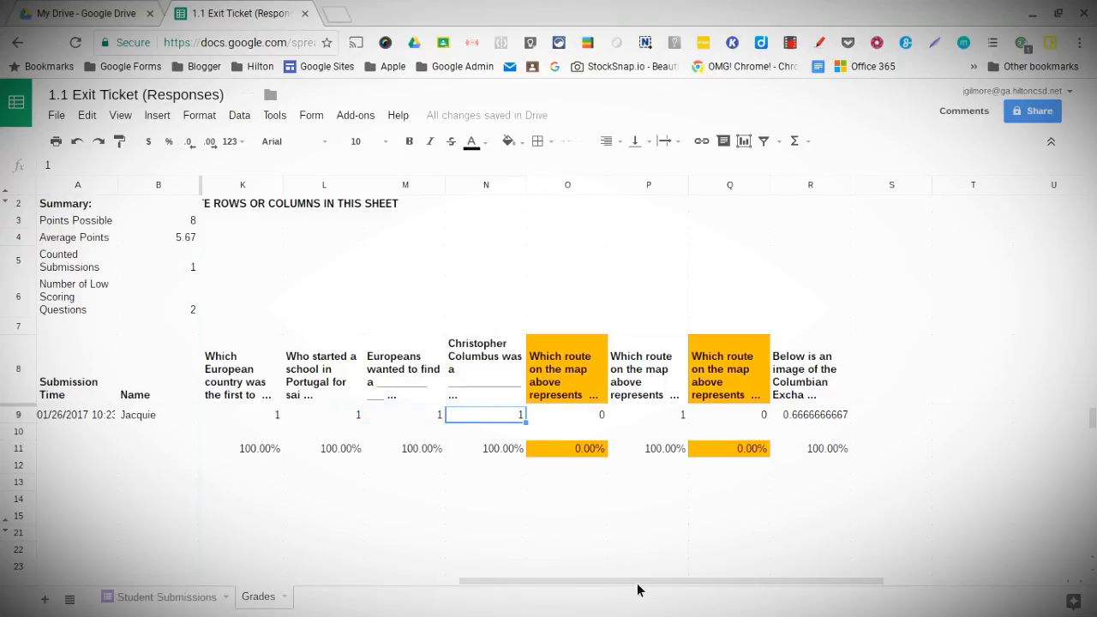
pyautogui.moveTo(643, 589); pyautogui.dragTo(360, 582)
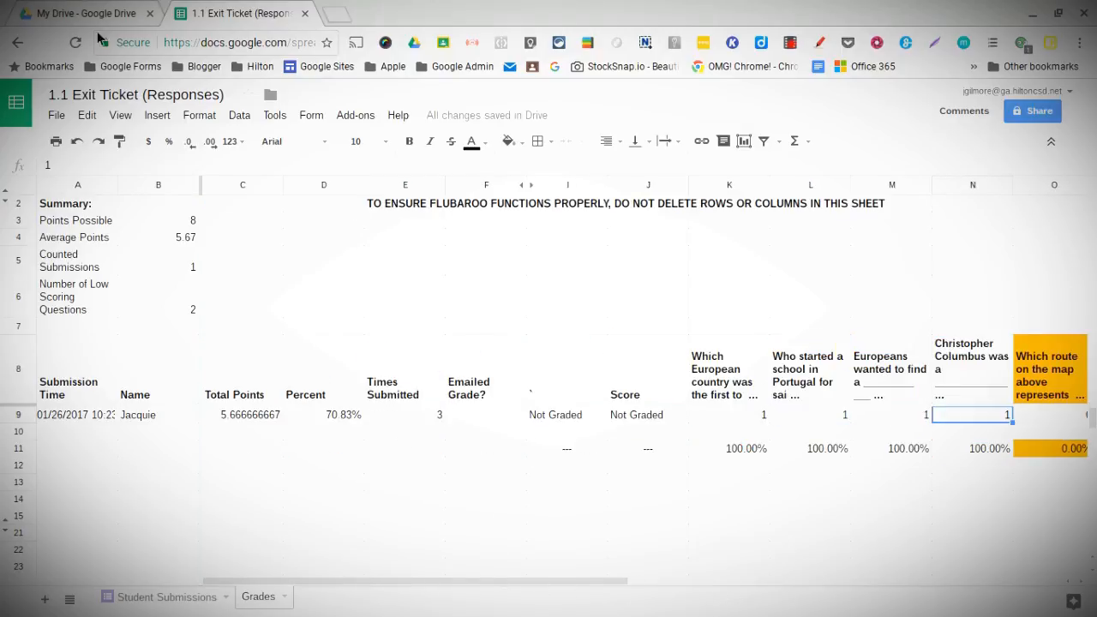
# Open the live exit ticket form linked to the spreadsheet and view its first questions.
pyautogui.click(313, 117)
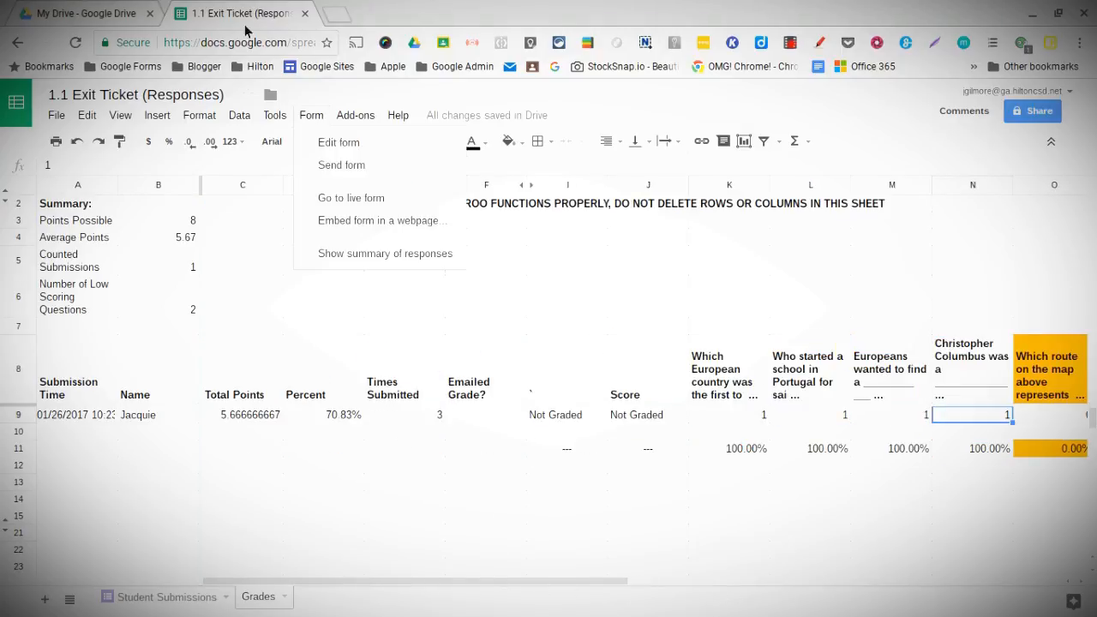
pyautogui.click(338, 201)
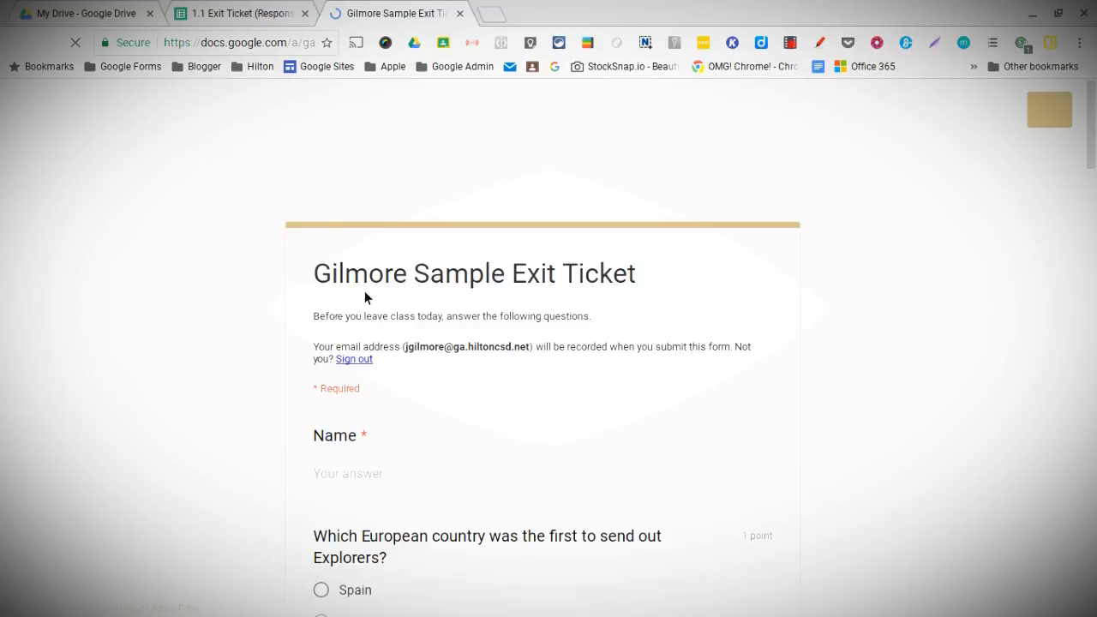
pyautogui.scroll(-3, 564, 334)
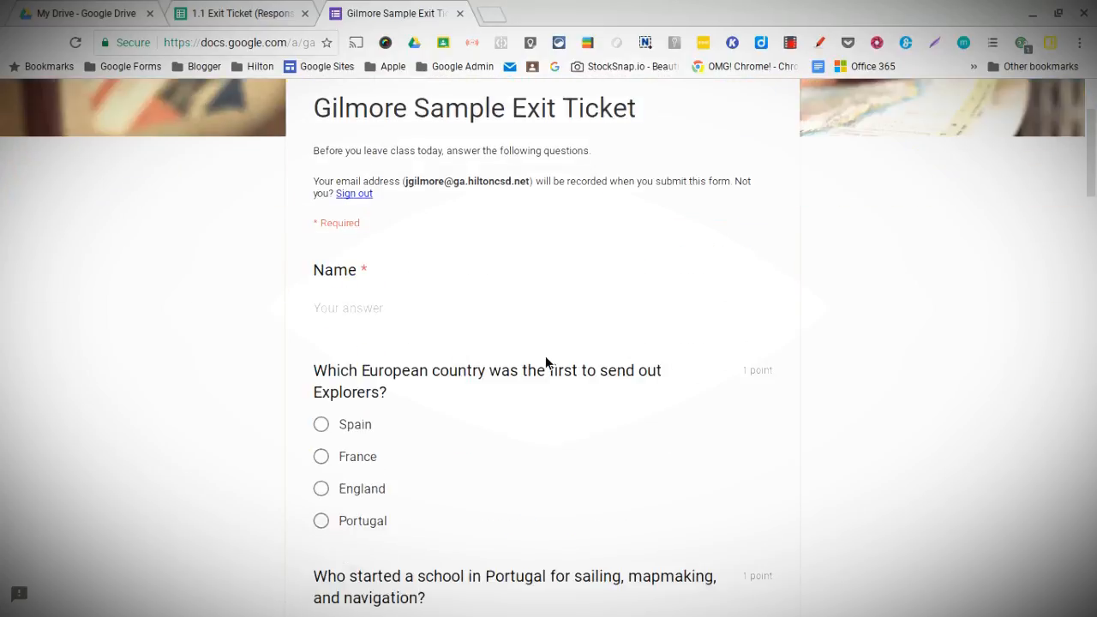
# Enter Test Student as the name and answer the first two questions with Spain and Prince Henry "the Navigator".
pyautogui.click(372, 291)
pyautogui.write('Test Stud')
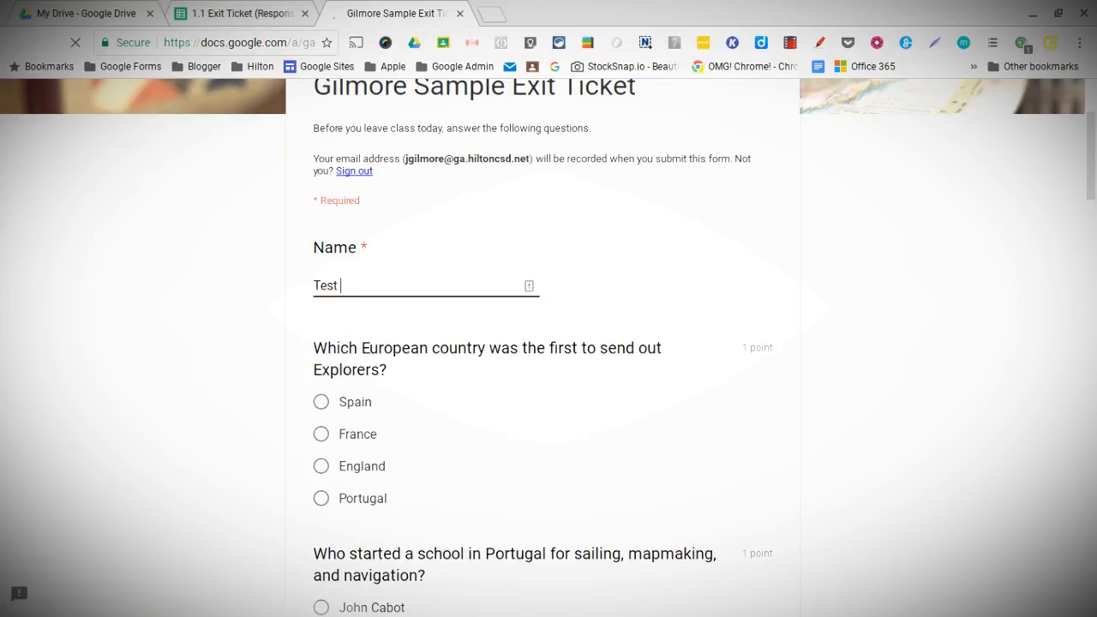
pyautogui.write('ent')
pyautogui.click(324, 407)
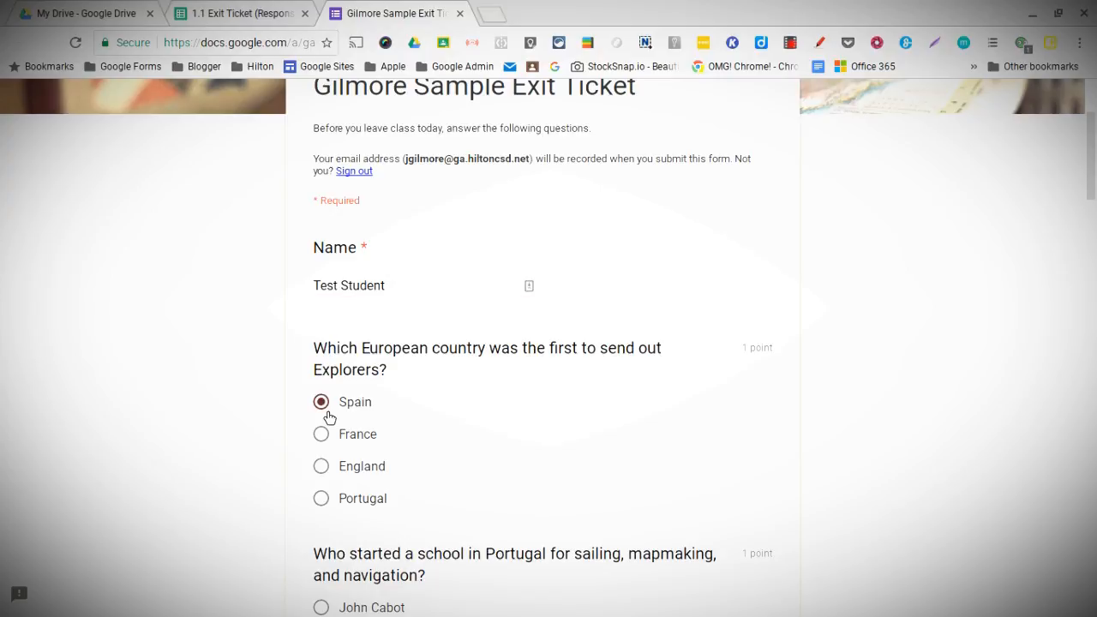
pyautogui.scroll(-2, 335, 441)
pyautogui.scroll(-2, 338, 454)
pyautogui.click(323, 473)
# Fill in "trade route" for what Europeans wanted to find and "European" for the Christopher Columbus blank.
pyautogui.scroll(-2, 377, 512)
pyautogui.click(363, 444)
pyautogui.write('trade route')
pyautogui.scroll(-1, 364, 430)
pyautogui.click(357, 485)
pyautogui.write('Eurpo')
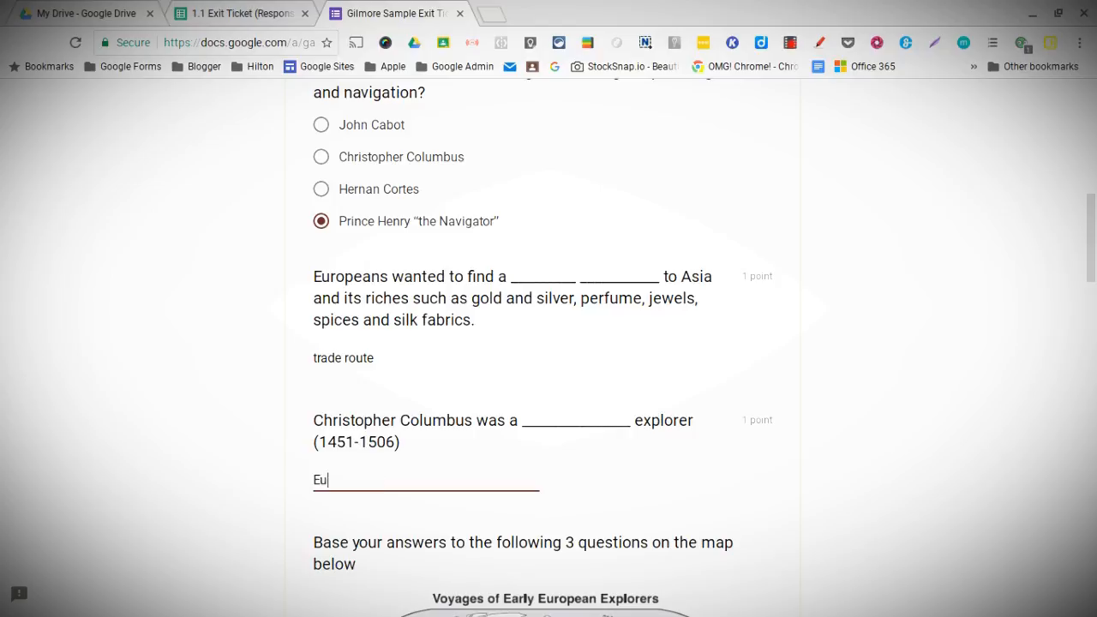
pyautogui.press('BackSpace')
pyautogui.press('BackSpace')
pyautogui.write('opean')
# Answer route D for Vasco da Gama's voyage and route A for John Cabot's last voyage.
pyautogui.scroll(-2, 372, 461)
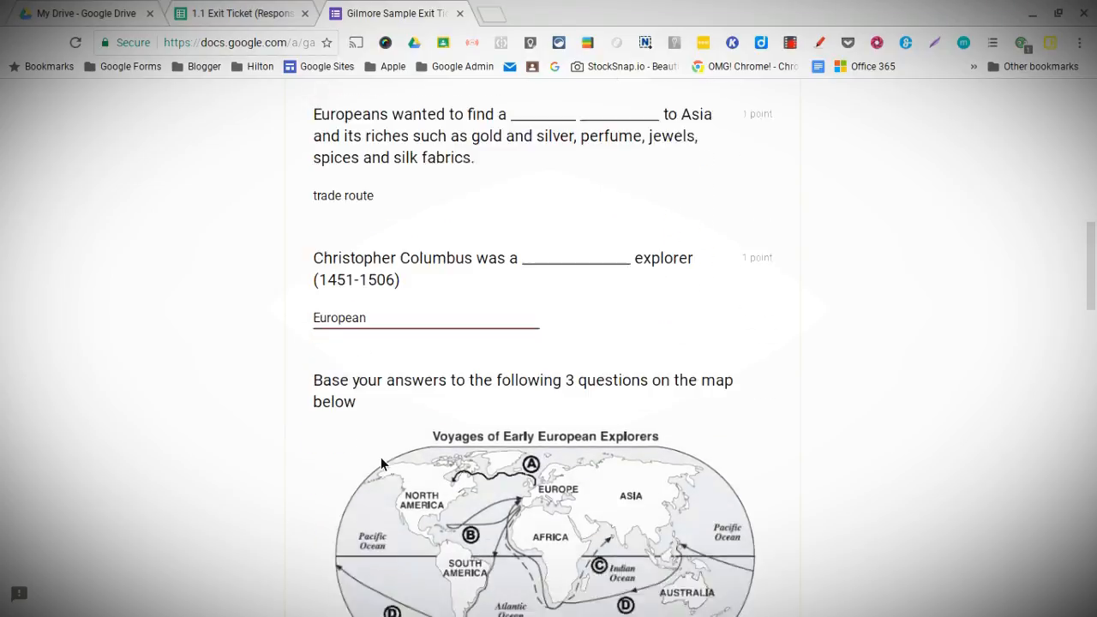
pyautogui.scroll(-3, 363, 333)
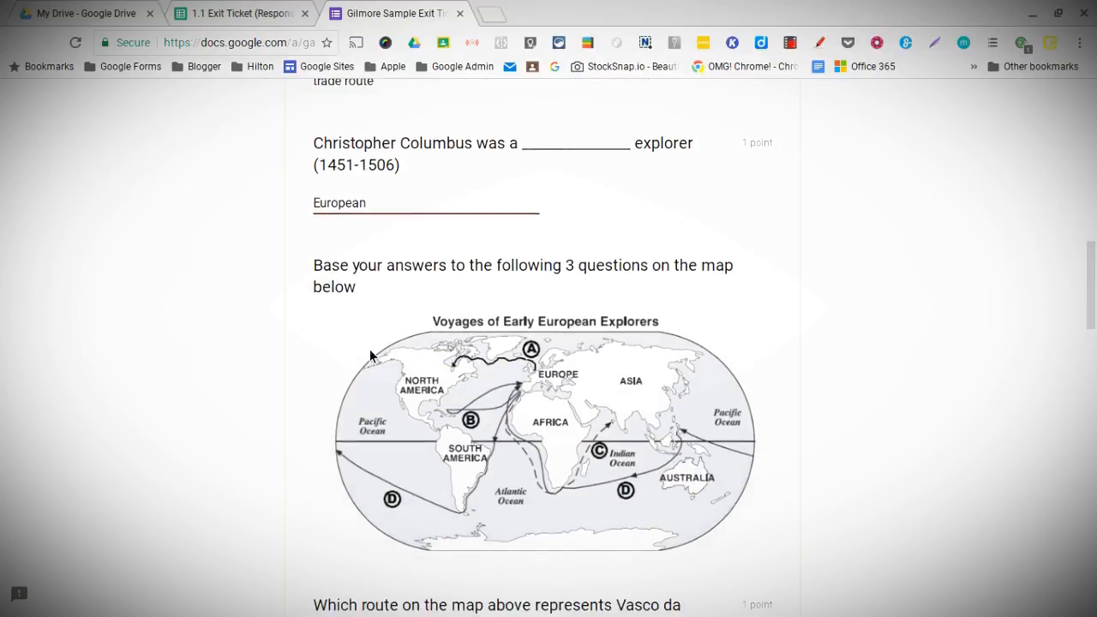
pyautogui.scroll(-1, 343, 514)
pyautogui.click(320, 514)
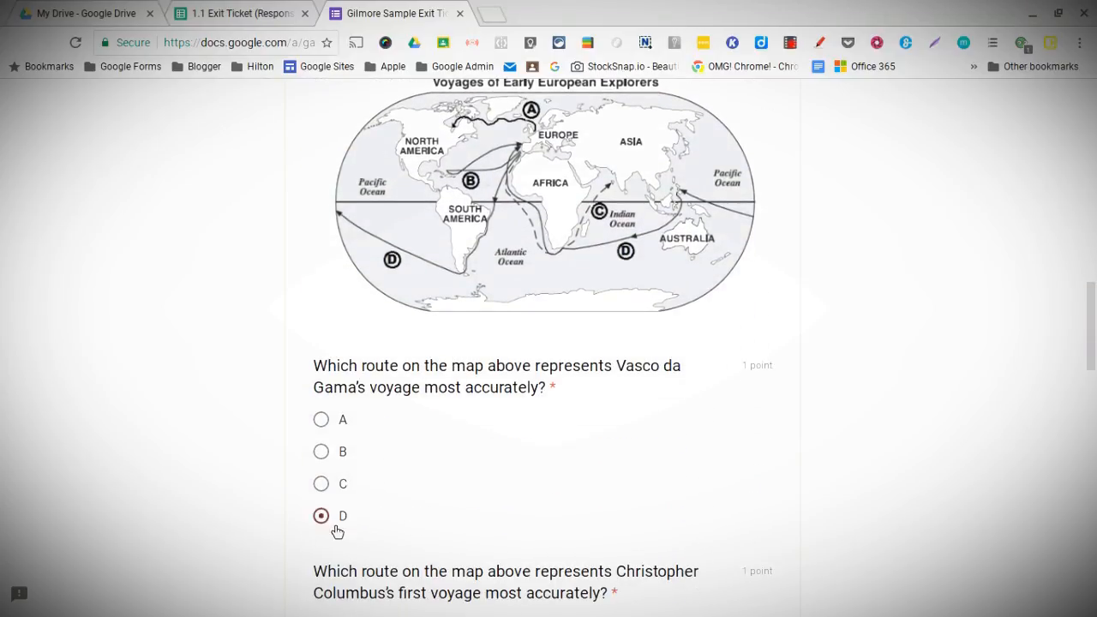
pyautogui.scroll(-4, 337, 525)
pyautogui.click(336, 523)
pyautogui.scroll(-5, 382, 544)
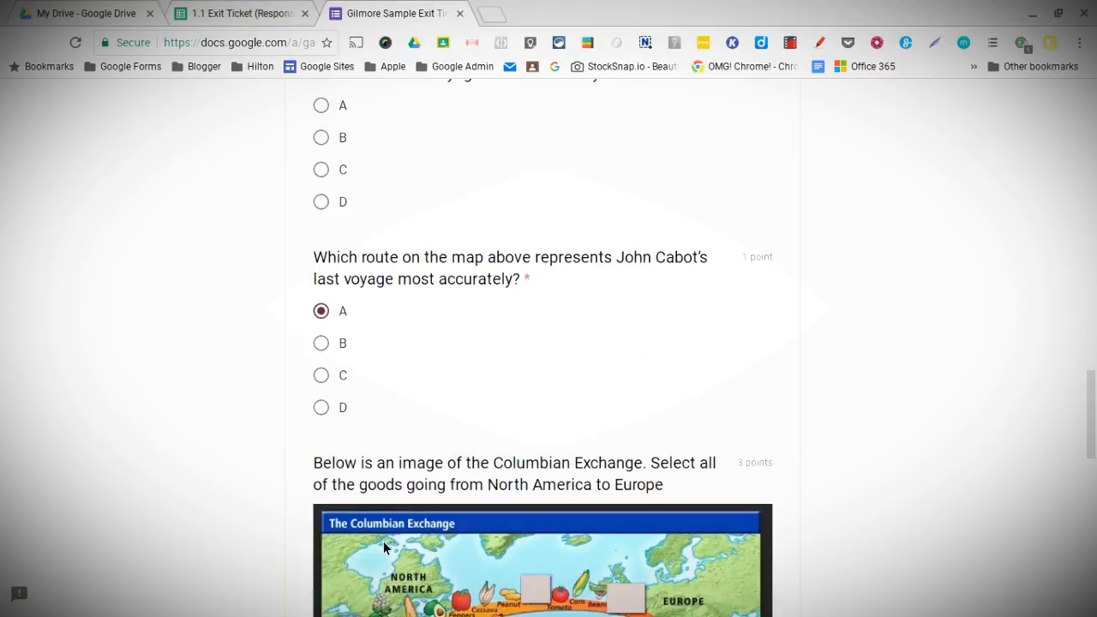
# Select Option 1 (potato), Option 2 (tobacco) and Option 4 (vanilla) as the Columbian Exchange goods, leaving Option 3 cleared.
pyautogui.scroll(-5, 377, 538)
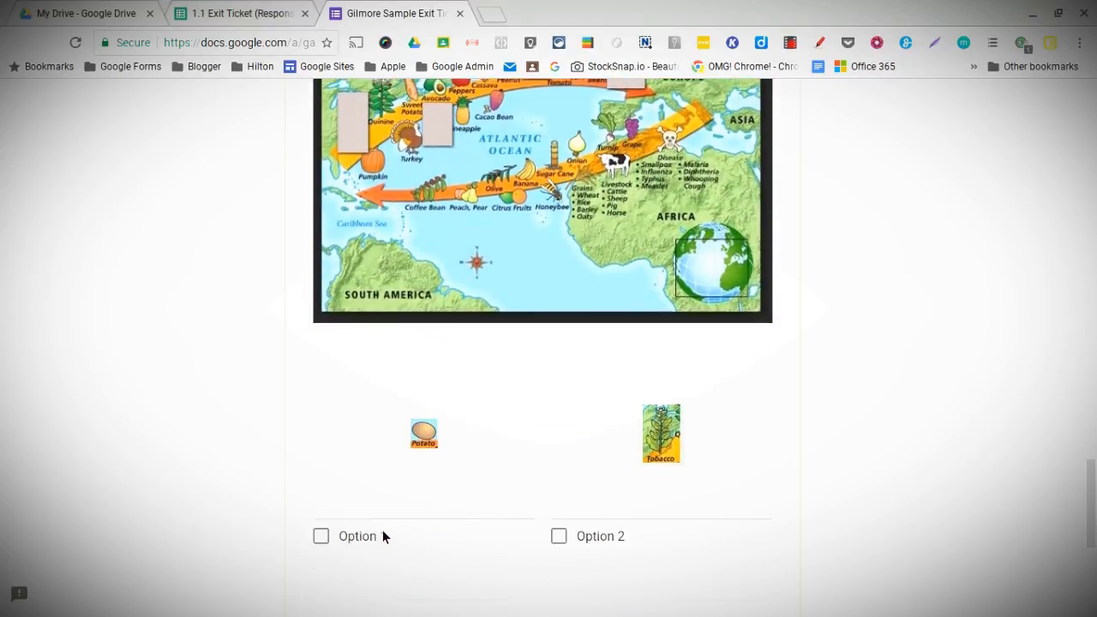
pyautogui.click(329, 428)
pyautogui.click(568, 430)
pyautogui.scroll(-1, 616, 452)
pyautogui.scroll(-1, 610, 546)
pyautogui.click(560, 548)
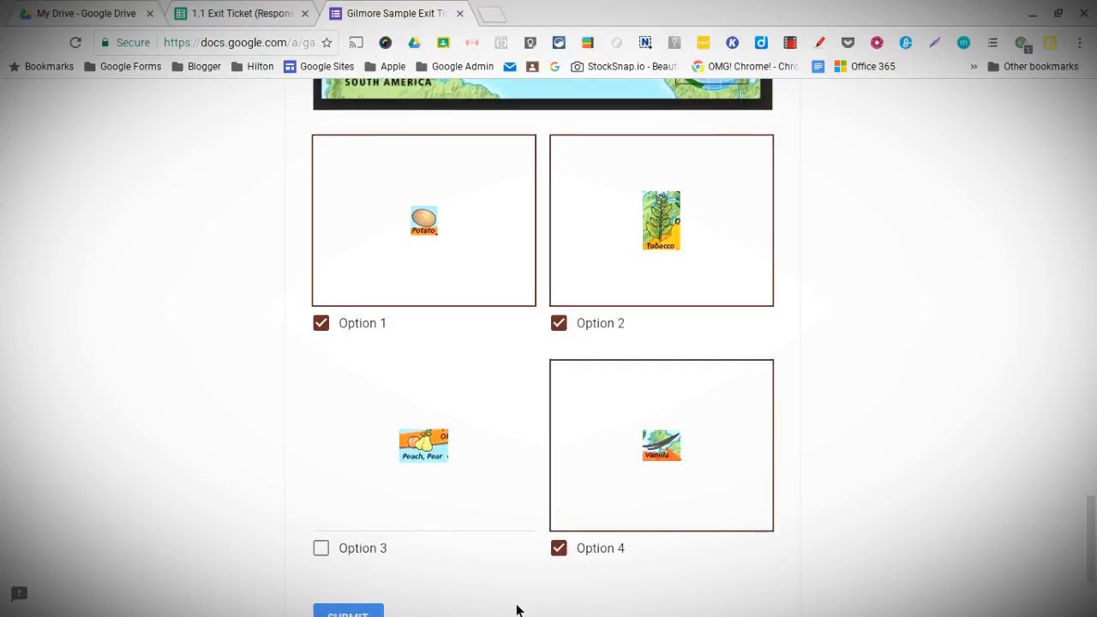
pyautogui.click(332, 552)
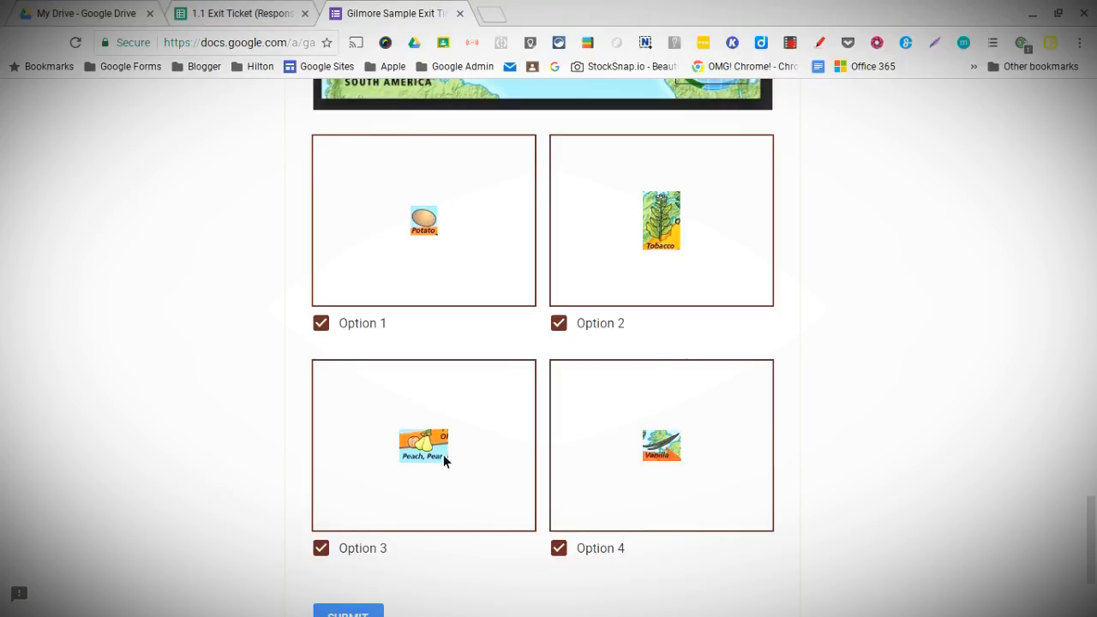
pyautogui.click(321, 548)
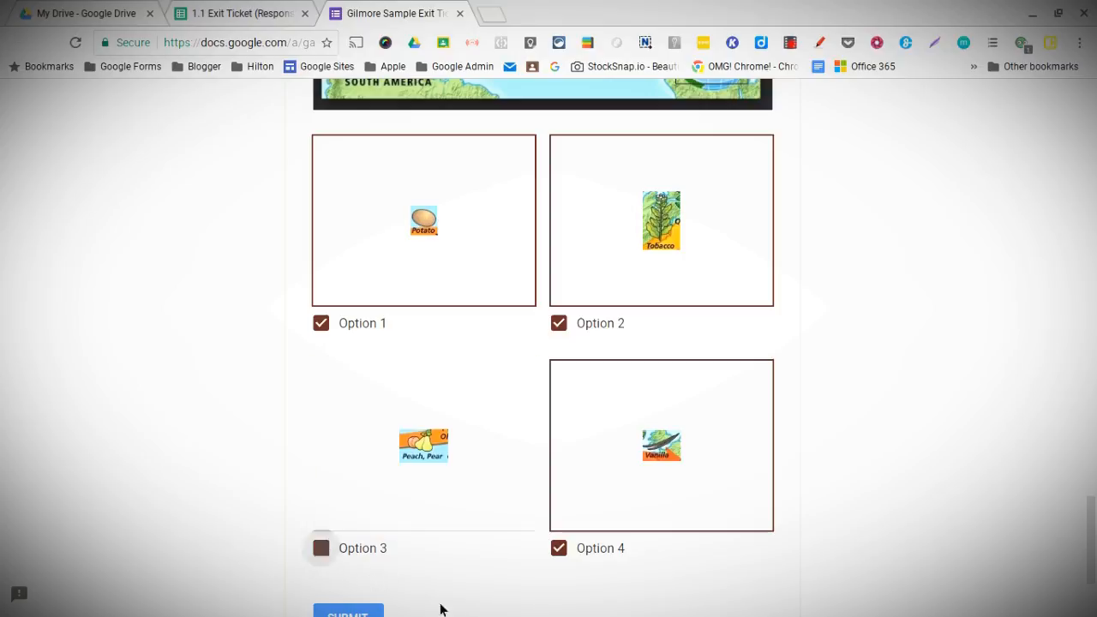
# Answer route C for the required question on Columbus's first voyage and submit the exit ticket.
pyautogui.scroll(-2, 411, 557)
pyautogui.click(348, 433)
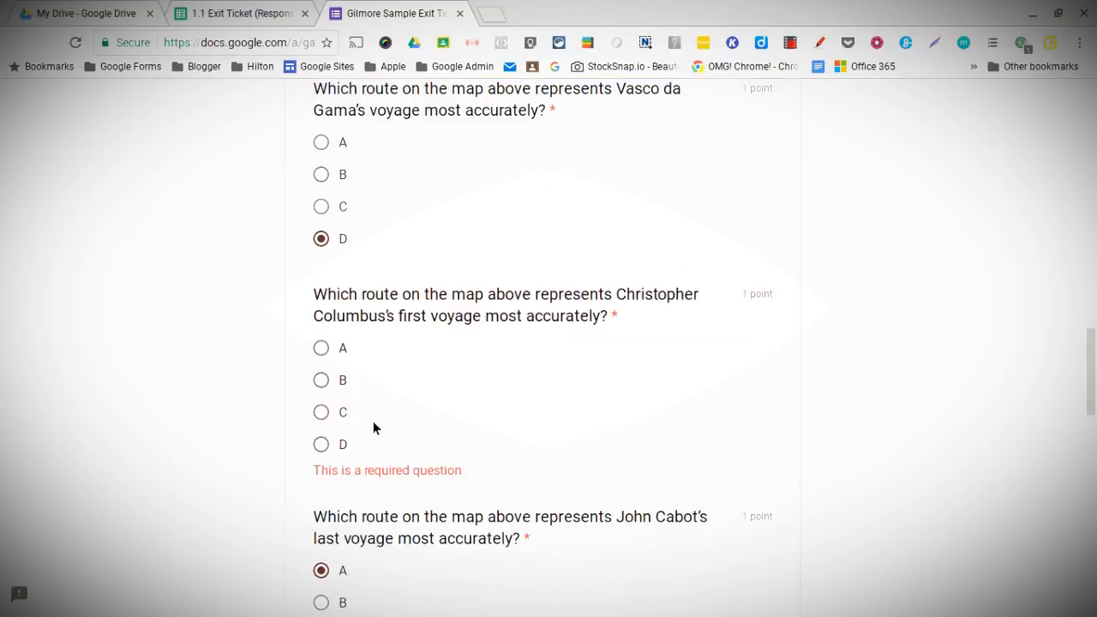
pyautogui.scroll(-1, 374, 381)
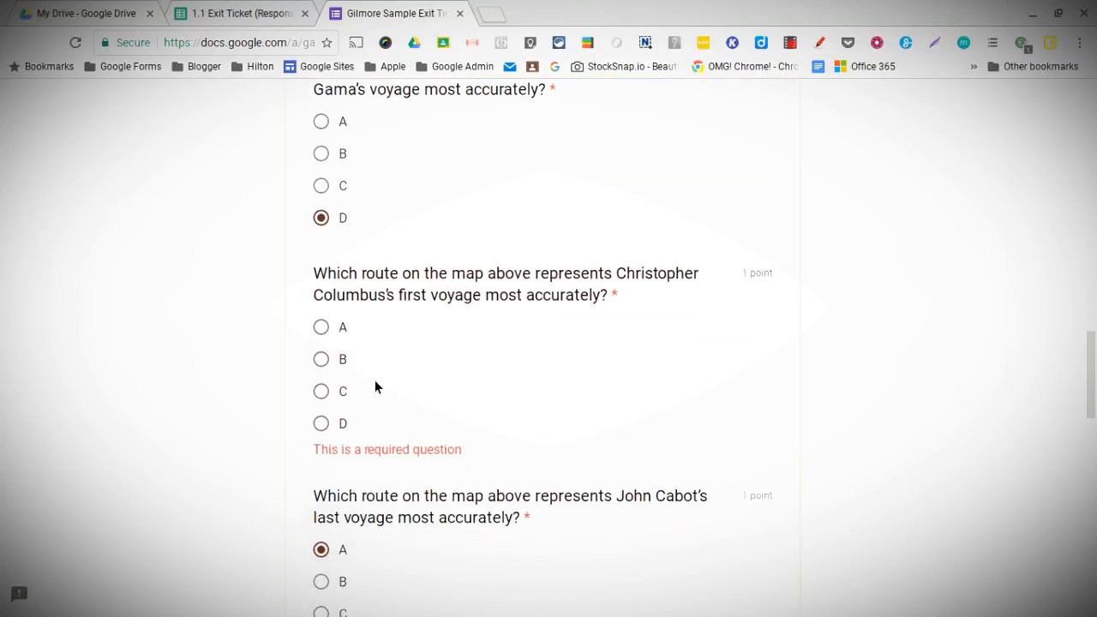
pyautogui.click(320, 359)
pyautogui.scroll(-10, 419, 392)
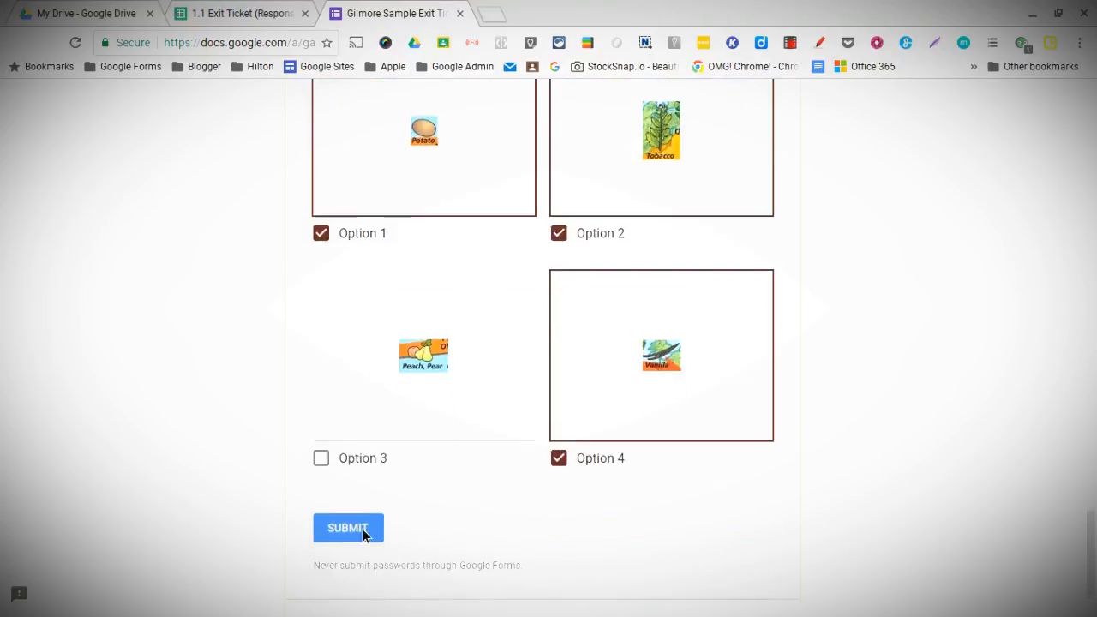
pyautogui.scroll(-2, 363, 534)
pyautogui.click(375, 420)
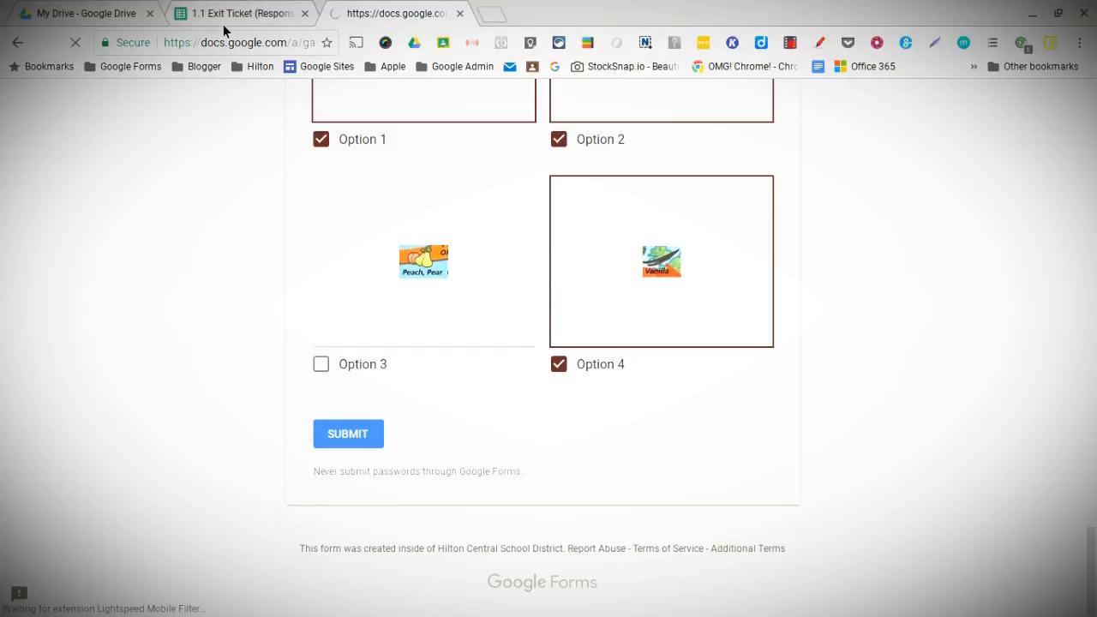
# Return to the 1.1 Exit Ticket (Responses) spreadsheet and open the Student Submissions sheet.
pyautogui.click(224, 19)
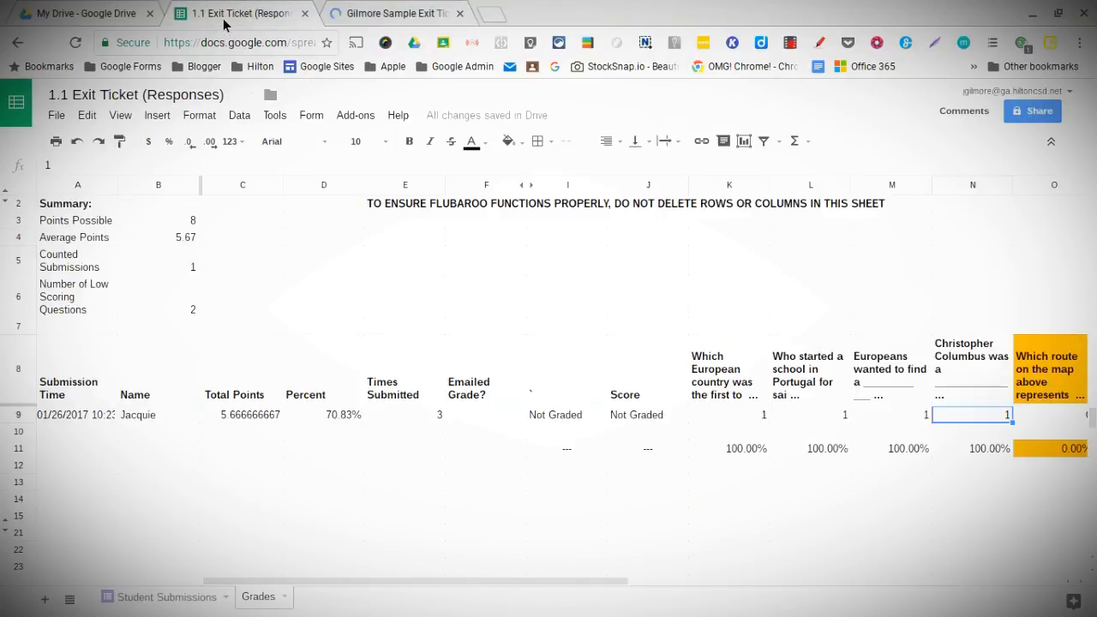
pyautogui.click(360, 14)
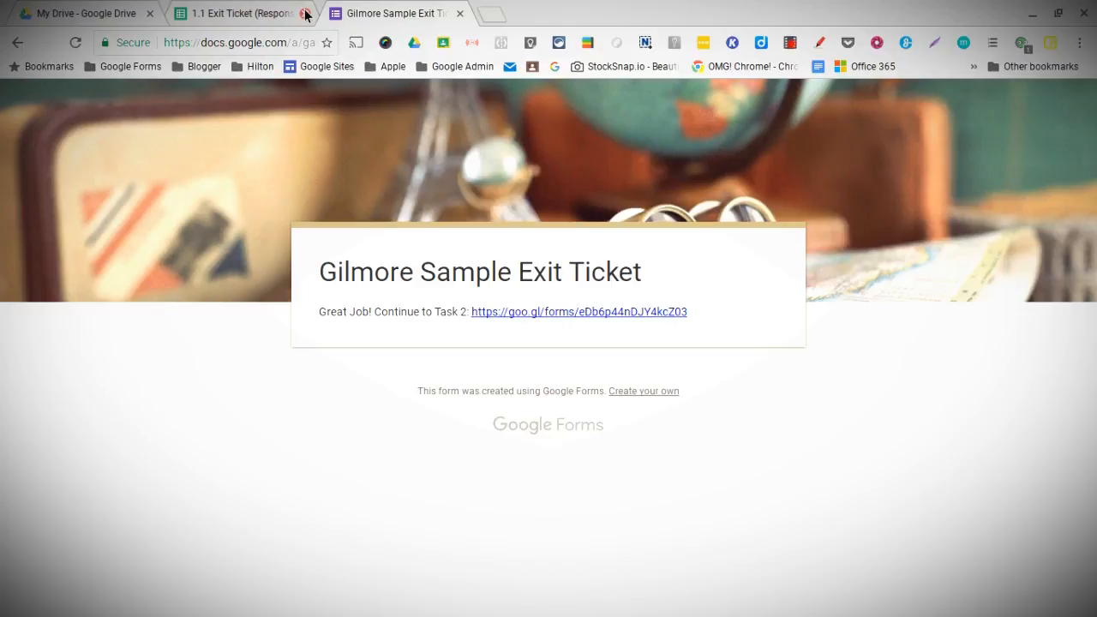
pyautogui.click(272, 13)
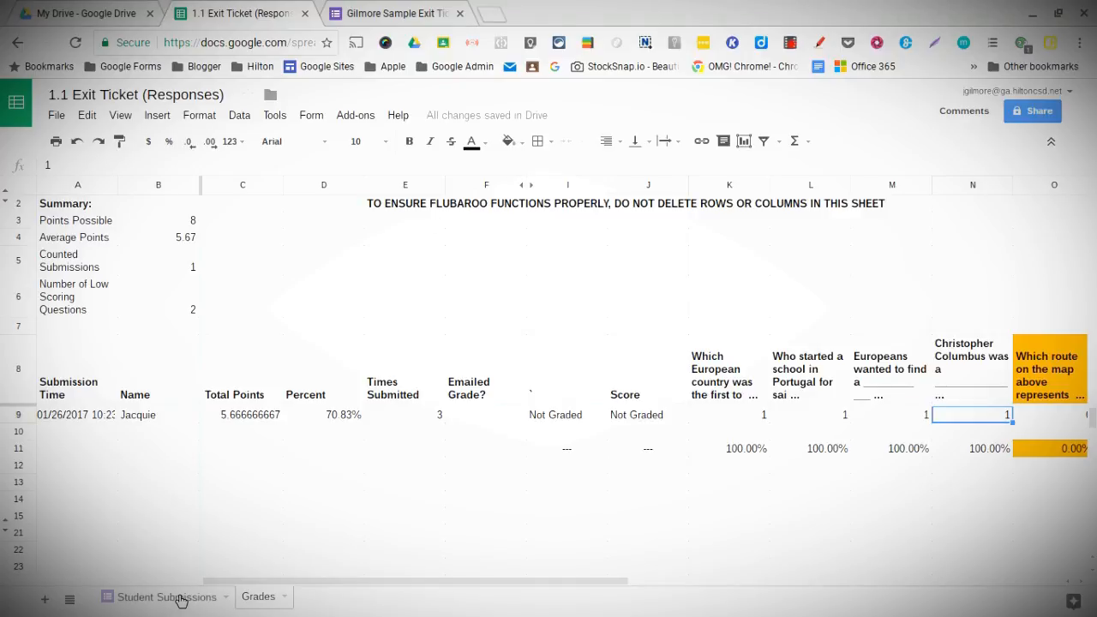
pyautogui.click(178, 600)
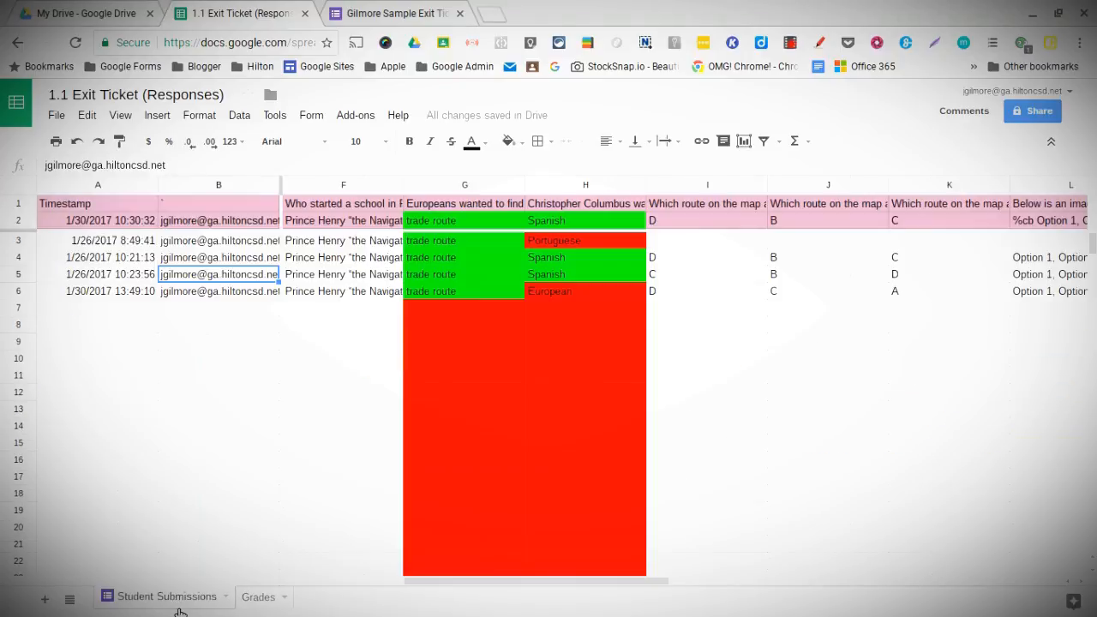
# Examine the Test Student submission in row 6, comparing its answers across the question columns.
pyautogui.click(134, 296)
pyautogui.press('Right')
pyautogui.press('Right')
pyautogui.press('Right')
pyautogui.press('Right')
pyautogui.press('Left')
pyautogui.press('Left')
pyautogui.press('Left')
pyautogui.press('Right')
pyautogui.press('Right')
pyautogui.press('Right')
pyautogui.press('Right')
pyautogui.press('Right')
pyautogui.press('Right')
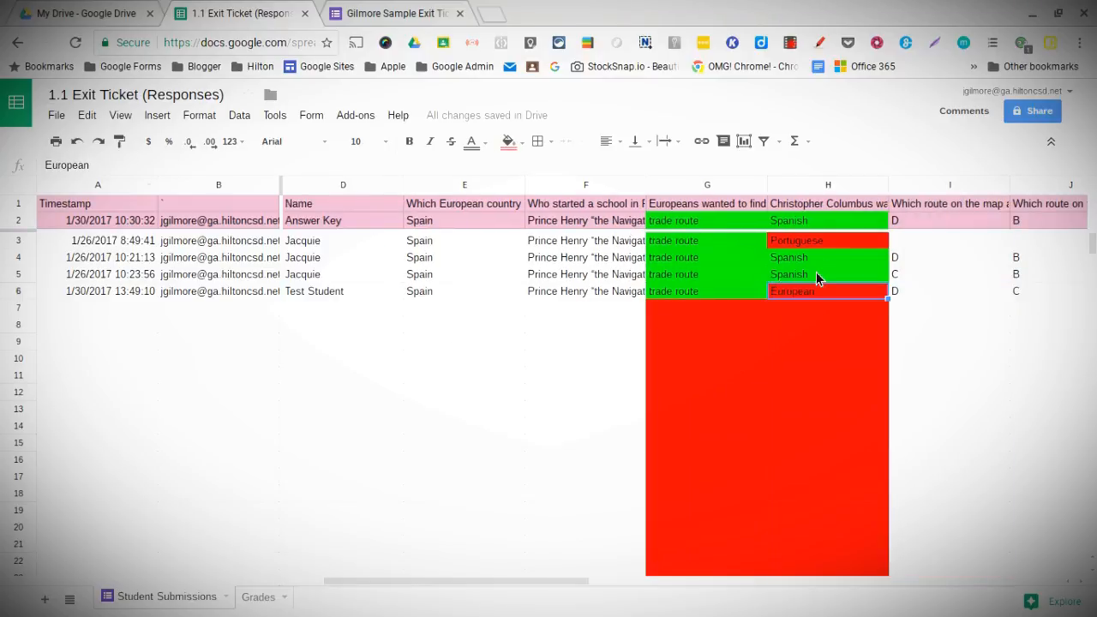
pyautogui.press('Right')
pyautogui.press('Right')
pyautogui.press('Right')
pyautogui.press('Right')
pyautogui.press('Right')
pyautogui.press('Left')
pyautogui.press('Left')
pyautogui.press('Left')
pyautogui.press('Left')
pyautogui.press('Left')
pyautogui.press('Left')
pyautogui.press('Left')
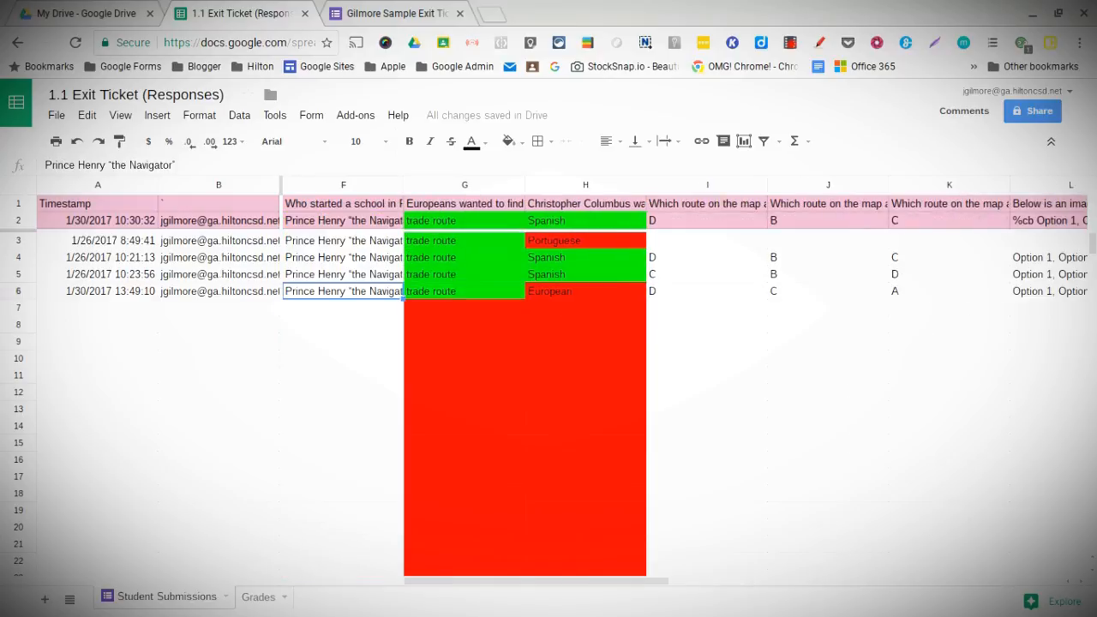
# Start a conditional format rule for the Vasco da Gama route column, applied to range I2:I1006.
pyautogui.click(664, 218)
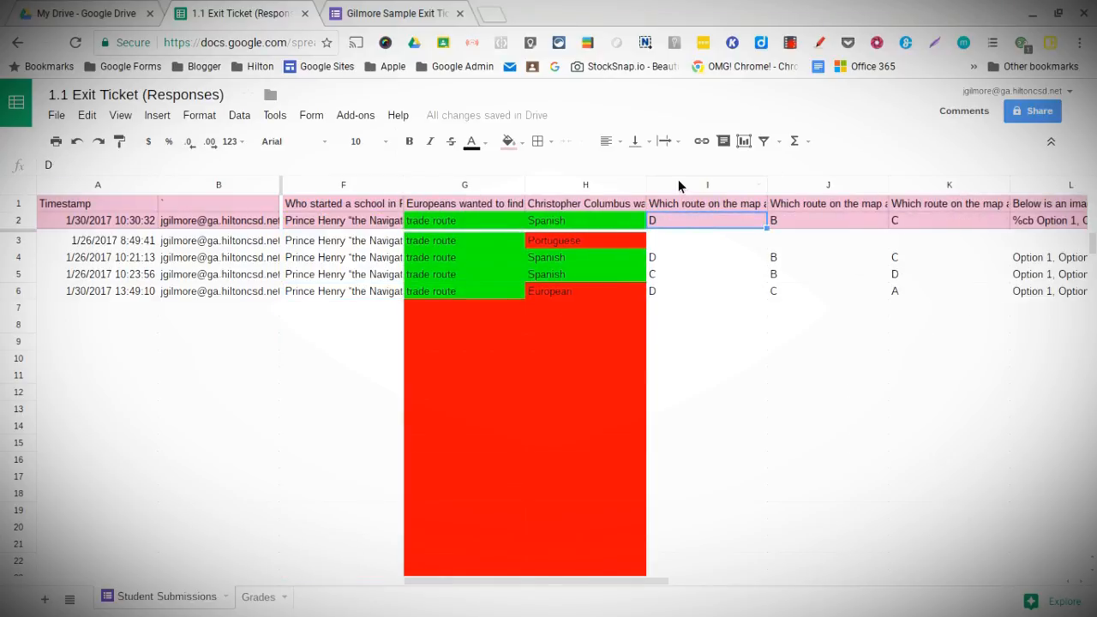
pyautogui.click(682, 185)
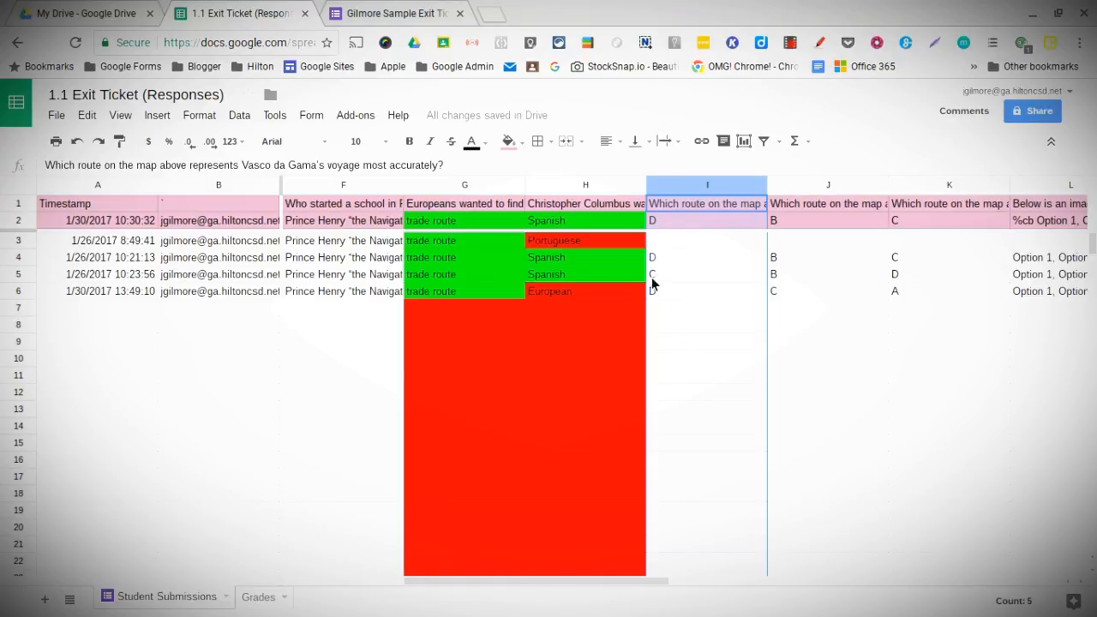
pyautogui.click(198, 118)
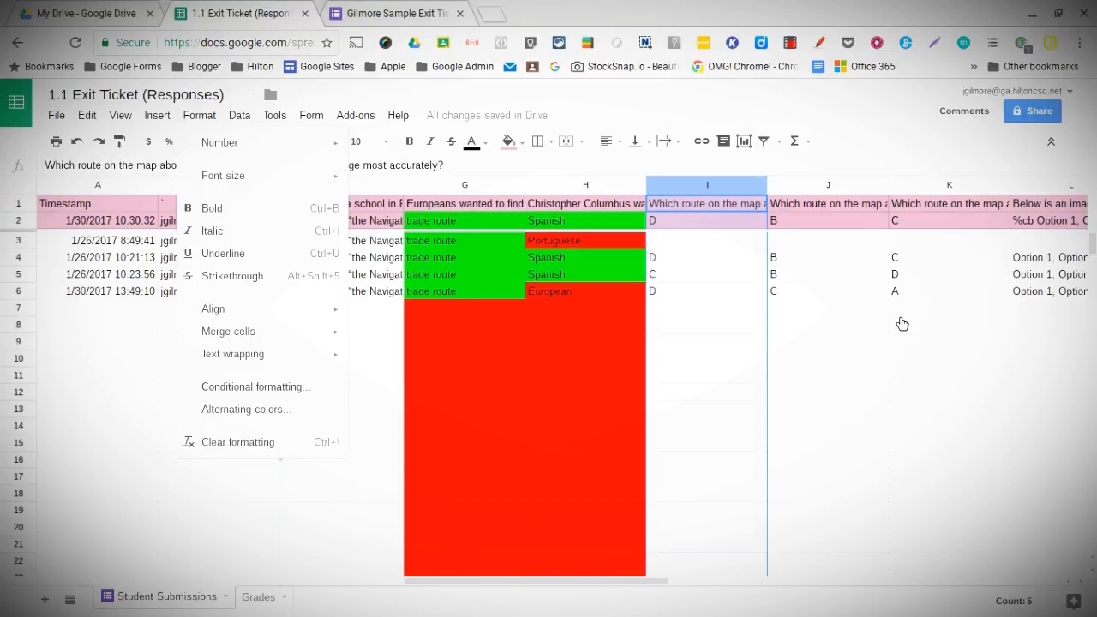
pyautogui.click(264, 390)
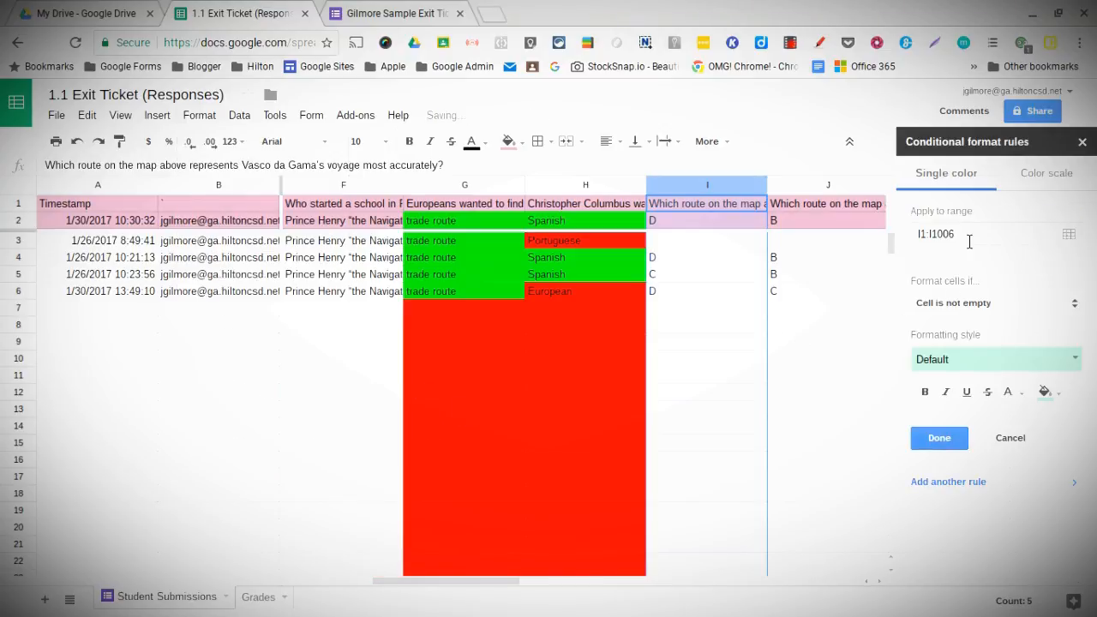
pyautogui.click(932, 235)
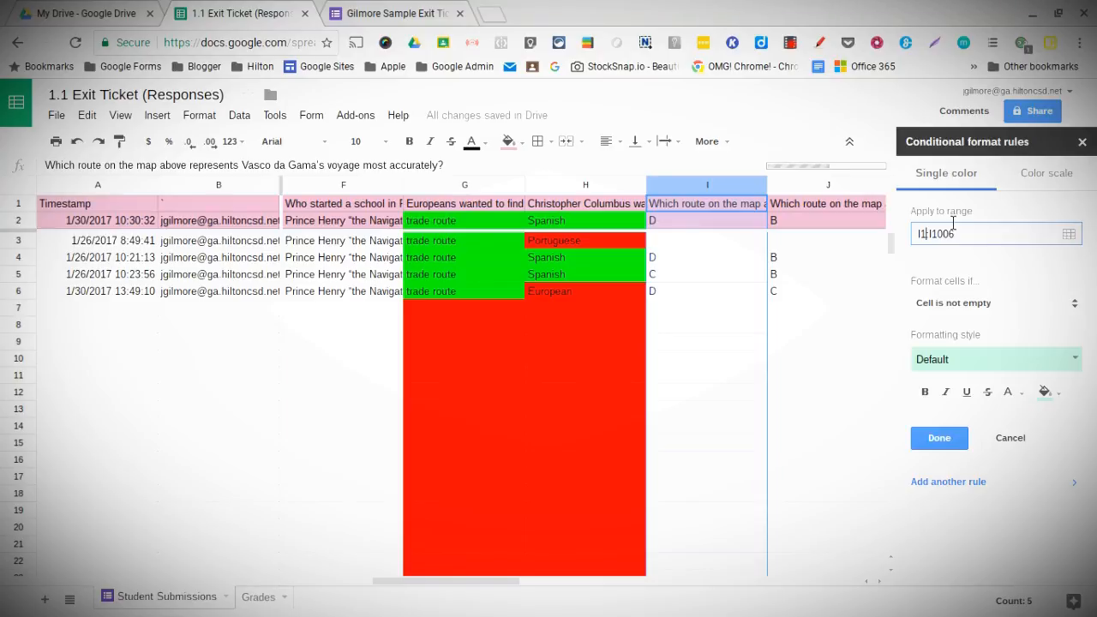
pyautogui.press('BackSpace')
pyautogui.write('2')
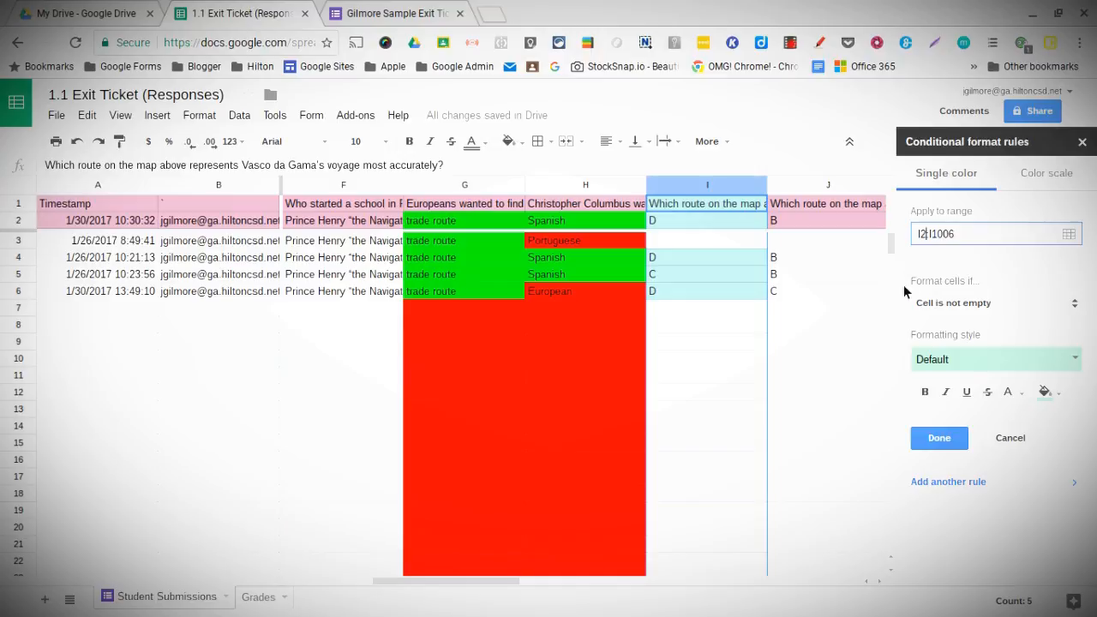
# Set the rule to fill cells green when the text is exactly D.
pyautogui.click(961, 305)
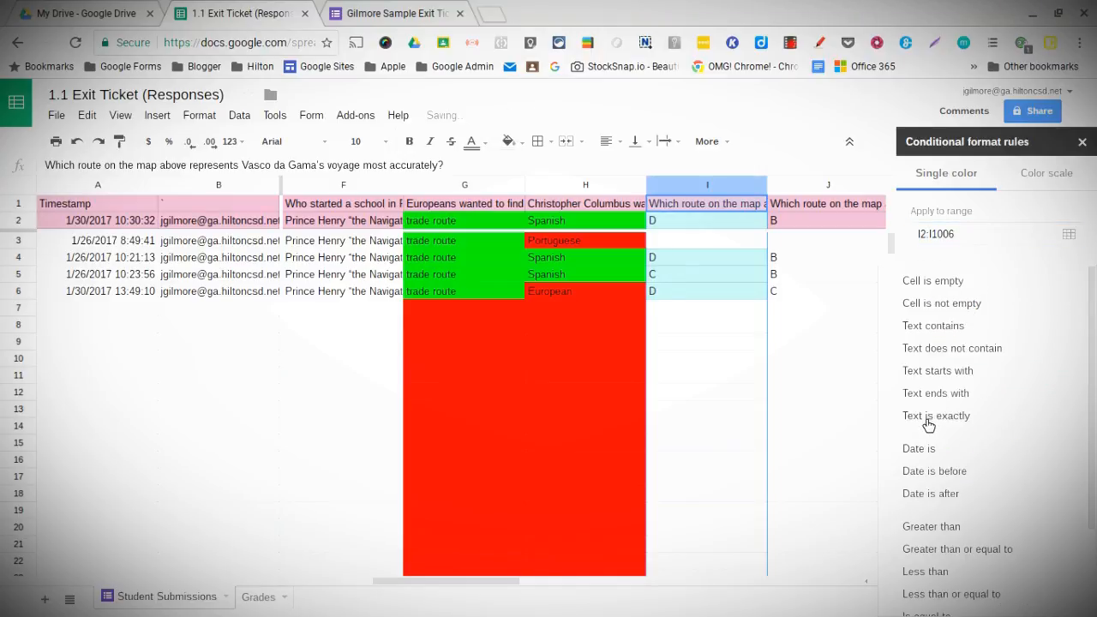
pyautogui.click(928, 419)
pyautogui.click(949, 335)
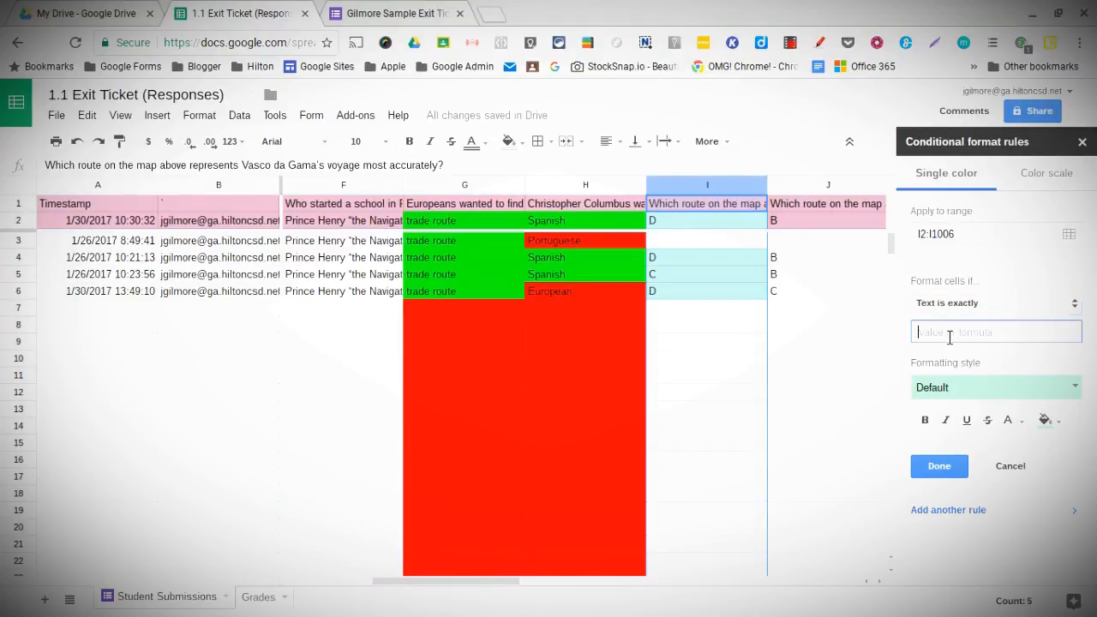
pyautogui.write('D')
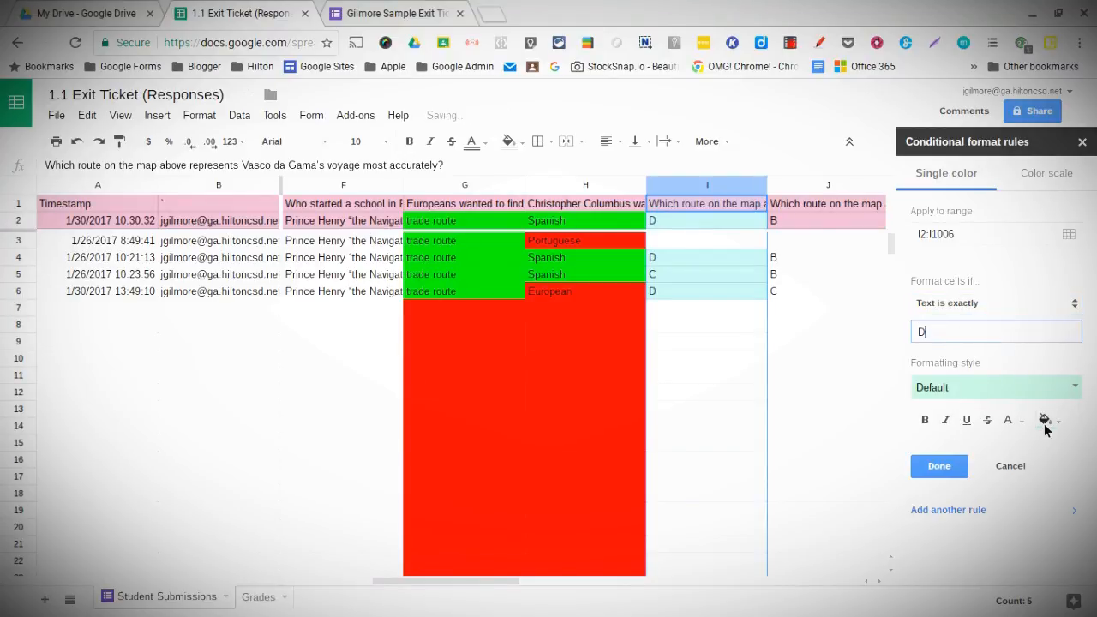
pyautogui.click(1045, 426)
pyautogui.click(981, 255)
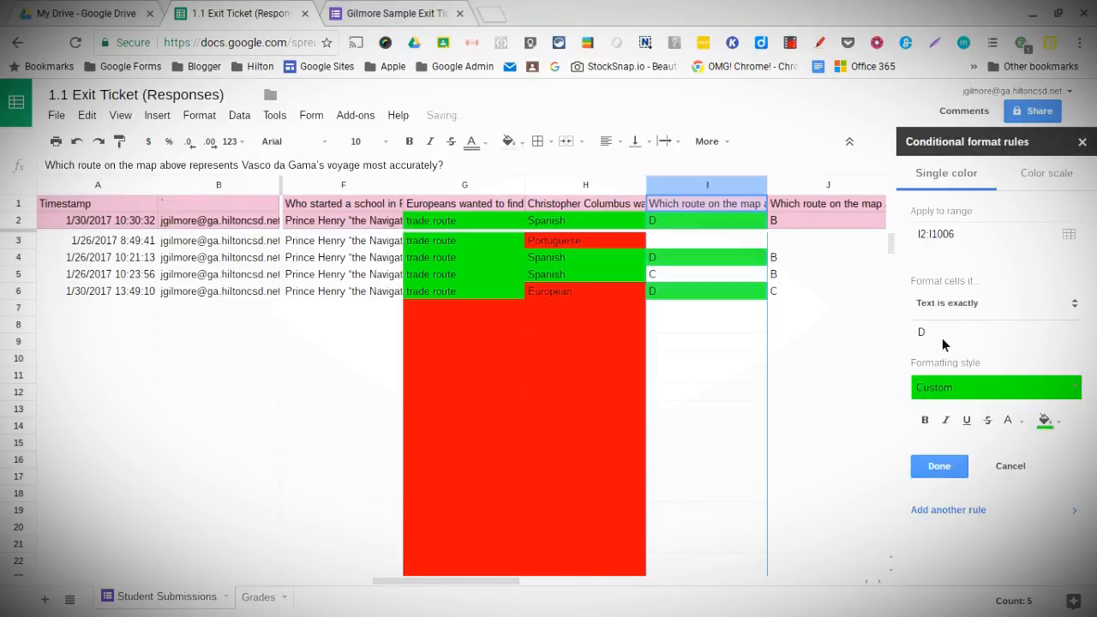
# Add a second rule to range I2:I1006 that fills cells red when the text does not contain D.
pyautogui.click(943, 310)
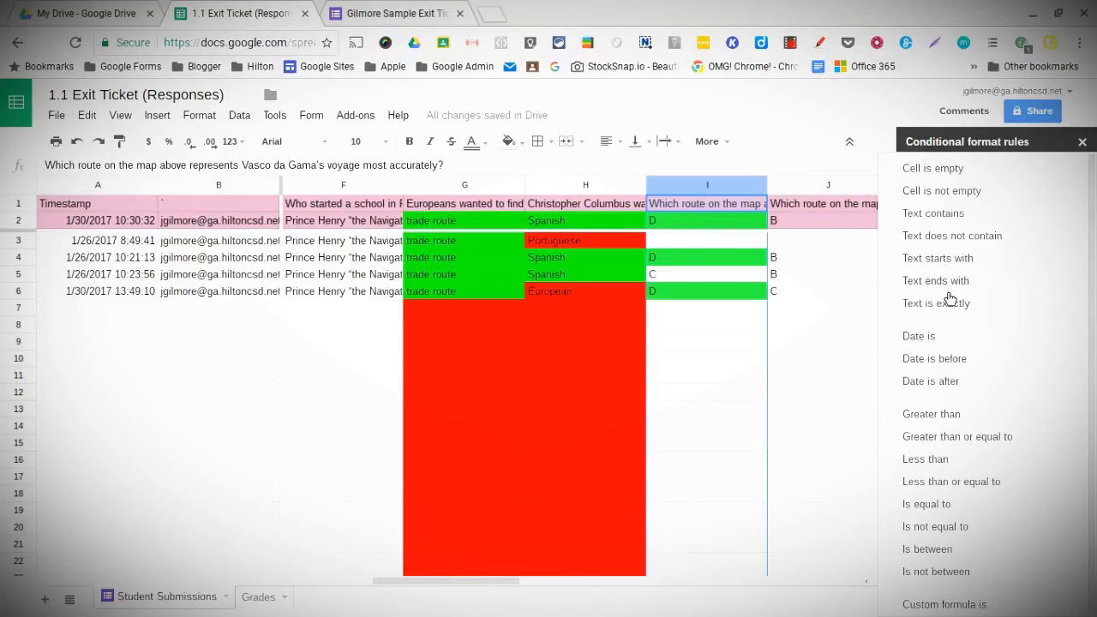
pyautogui.scroll(-1, 953, 418)
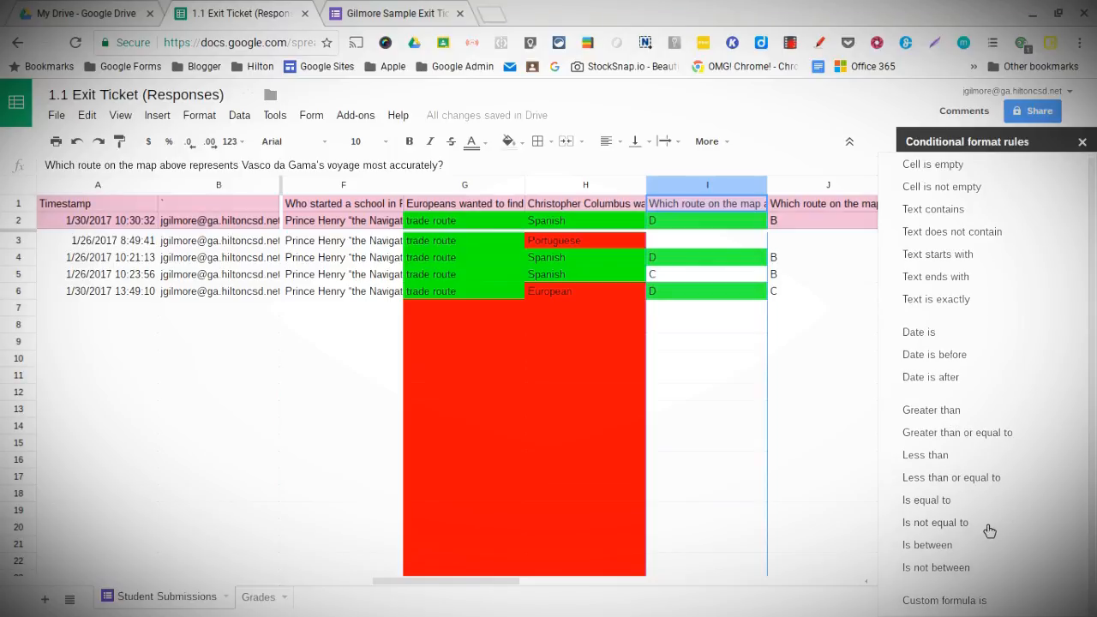
pyautogui.click(951, 232)
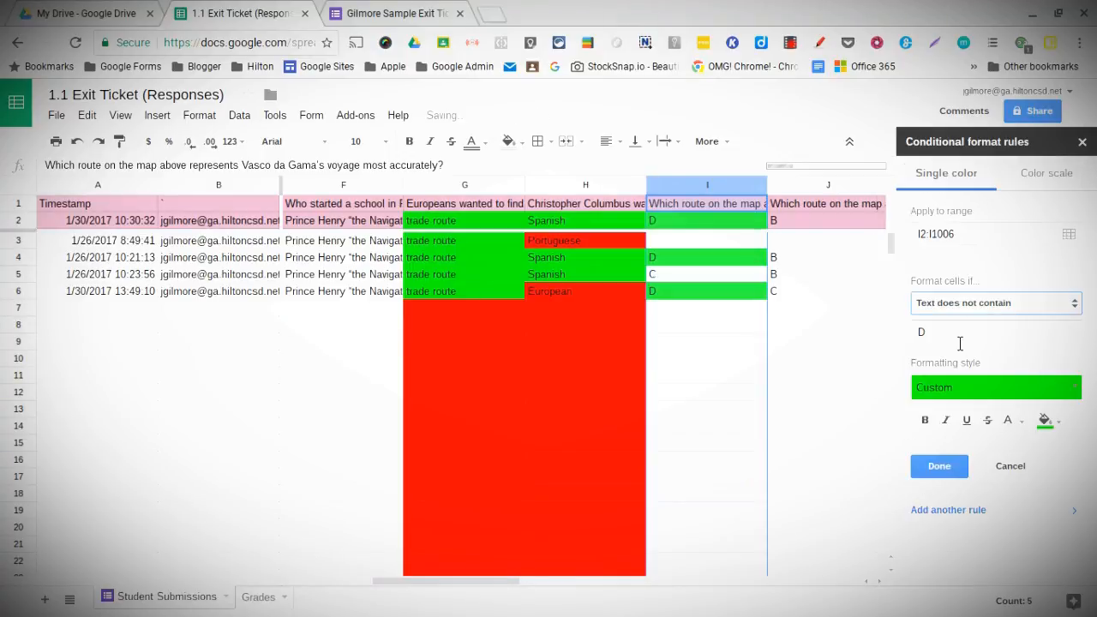
pyautogui.click(1046, 420)
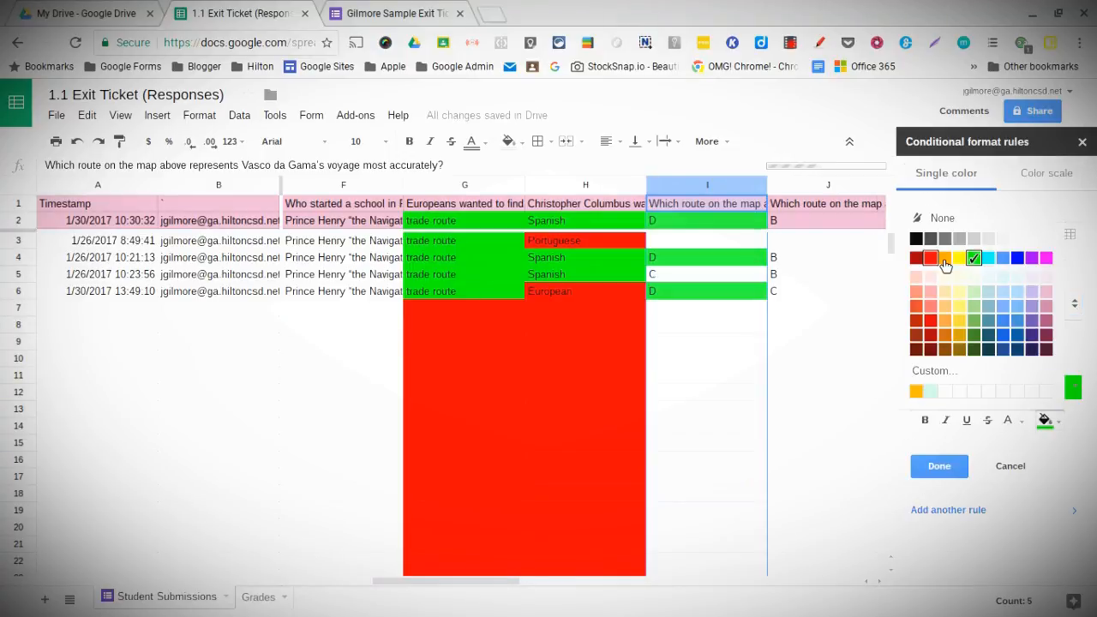
pyautogui.click(935, 261)
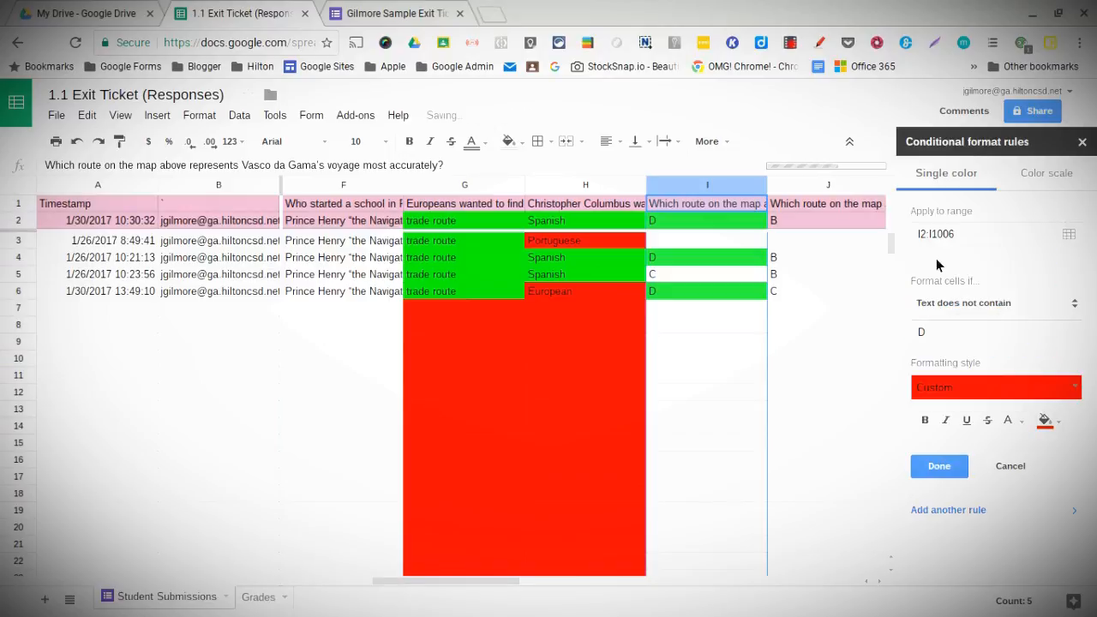
pyautogui.click(939, 466)
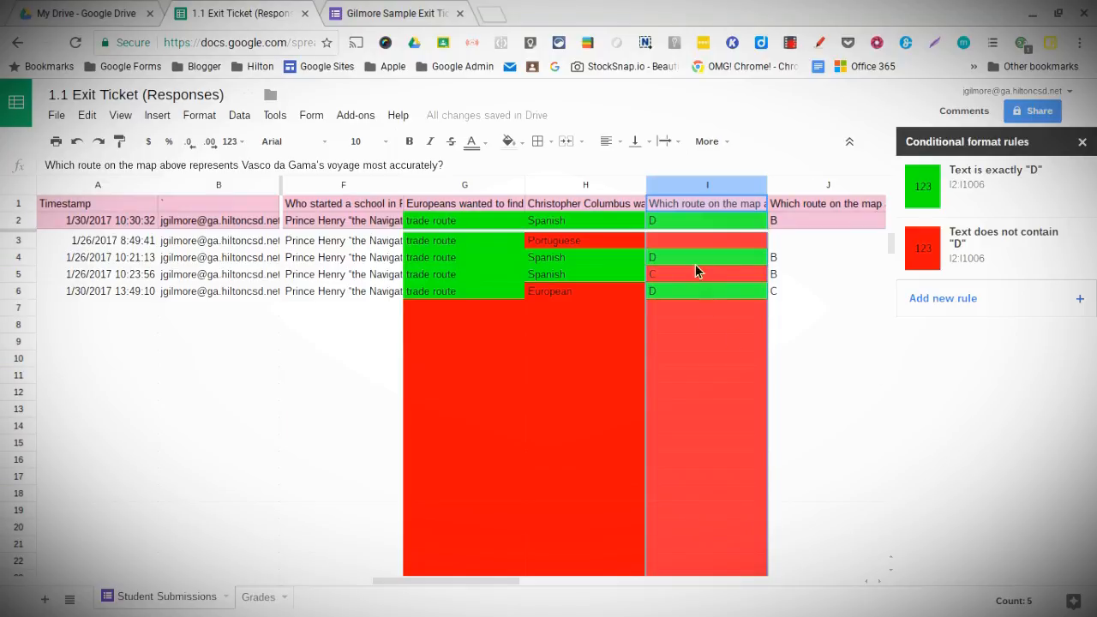
pyautogui.click(698, 391)
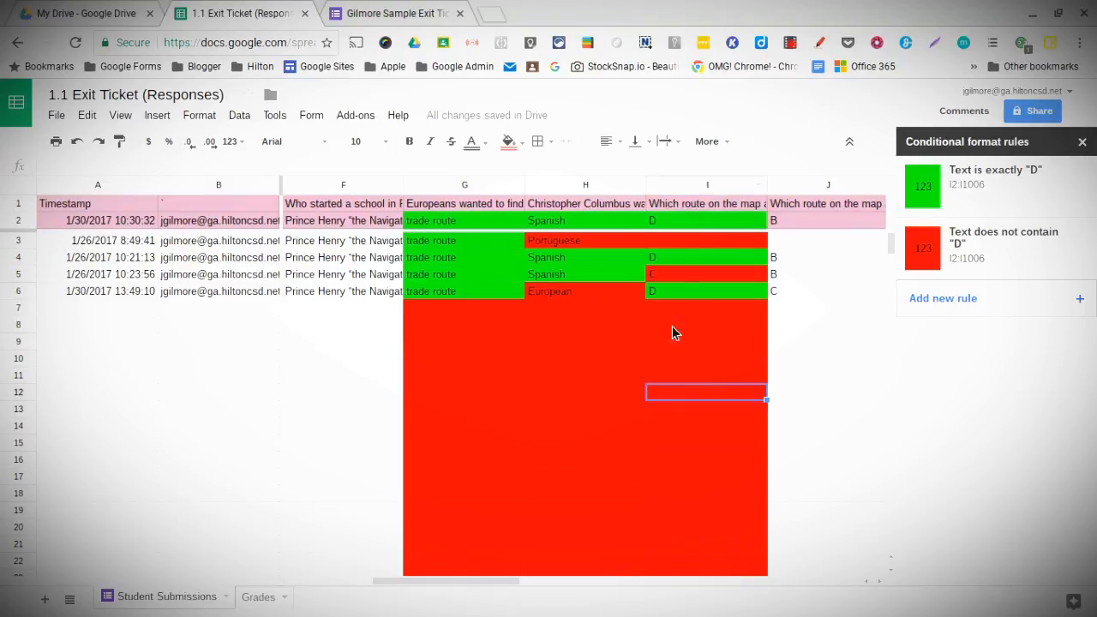
pyautogui.scroll(-2, 805, 281)
pyautogui.scroll(2, 780, 290)
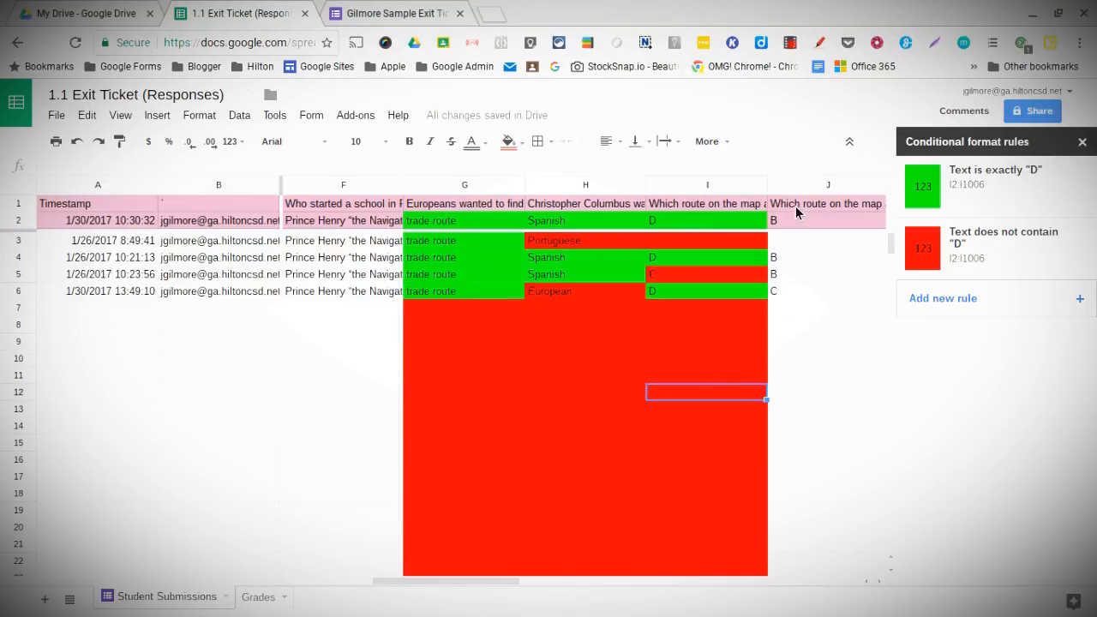
# Start a conditional format rule for the Christopher Columbus first voyage route column, applied to range J2:J1006.
pyautogui.click(805, 185)
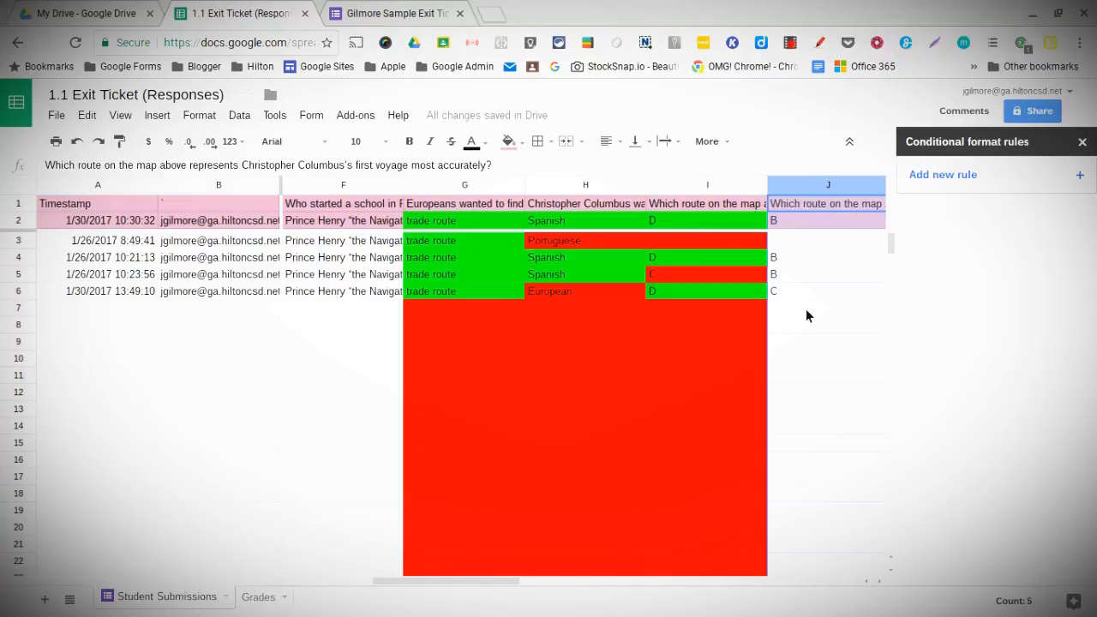
pyautogui.click(949, 175)
pyautogui.click(934, 234)
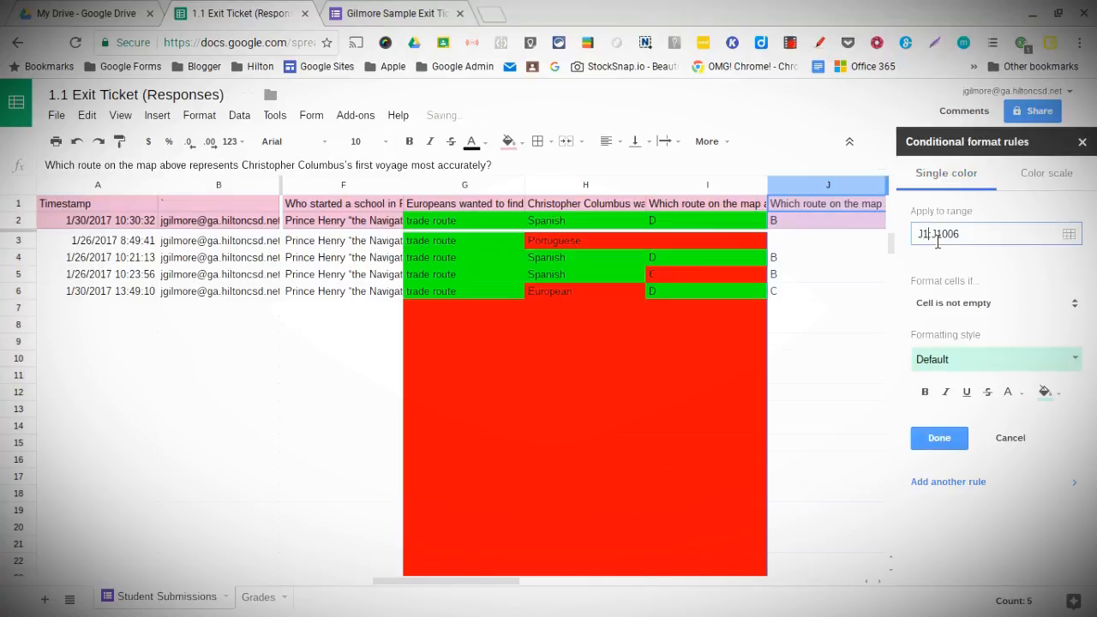
pyautogui.press('BackSpace')
pyautogui.write('2')
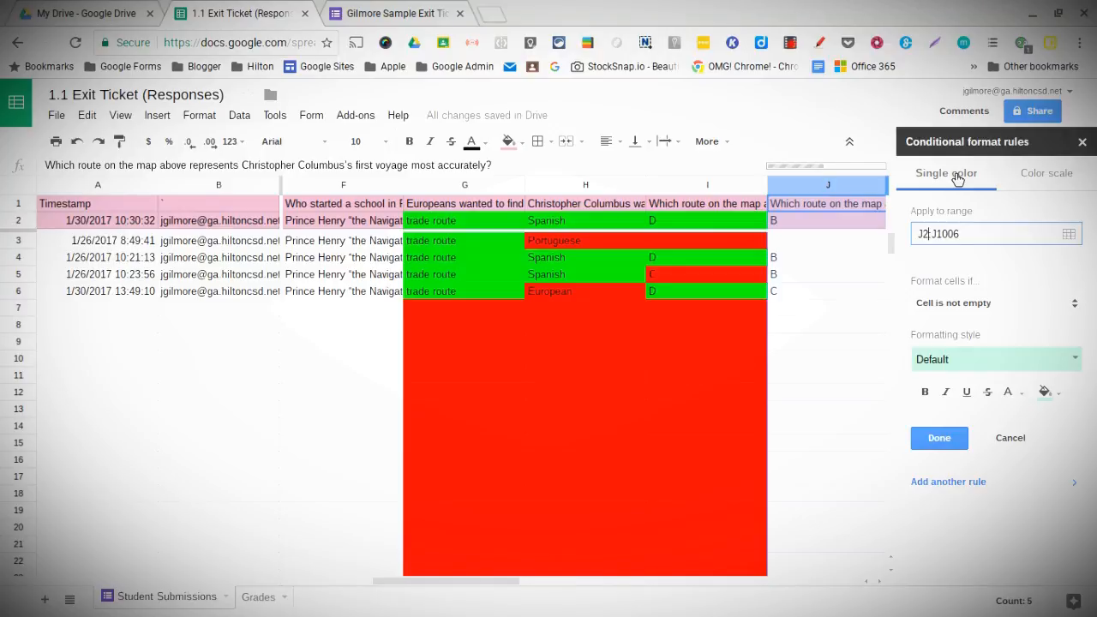
# Set the rule to fill cells green when the text is exactly B.
pyautogui.click(982, 303)
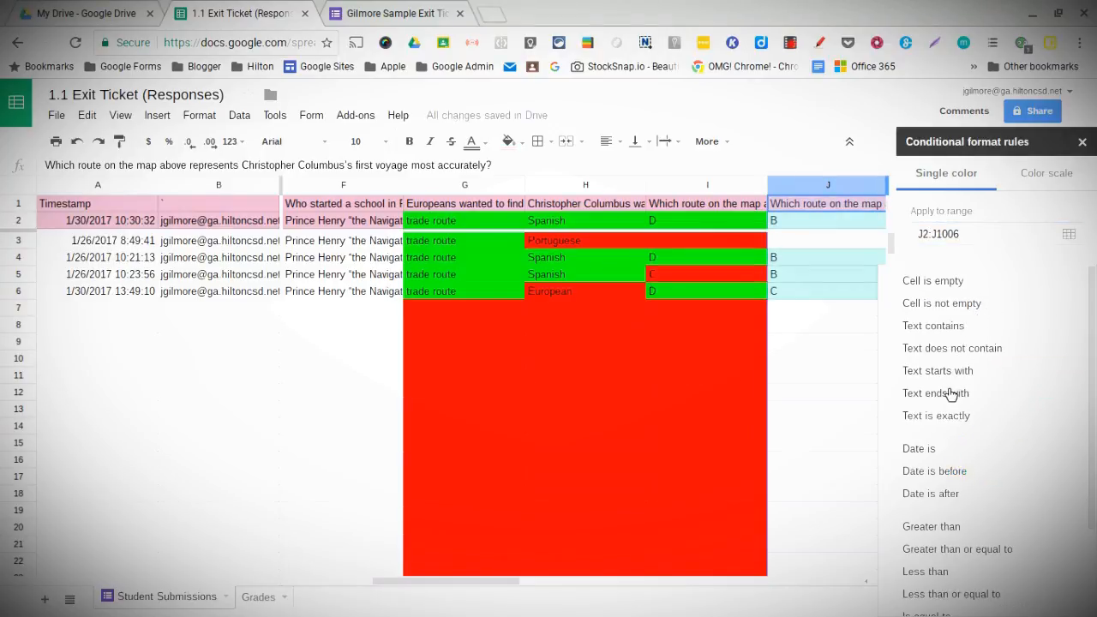
pyautogui.click(942, 416)
pyautogui.click(959, 333)
pyautogui.write('B')
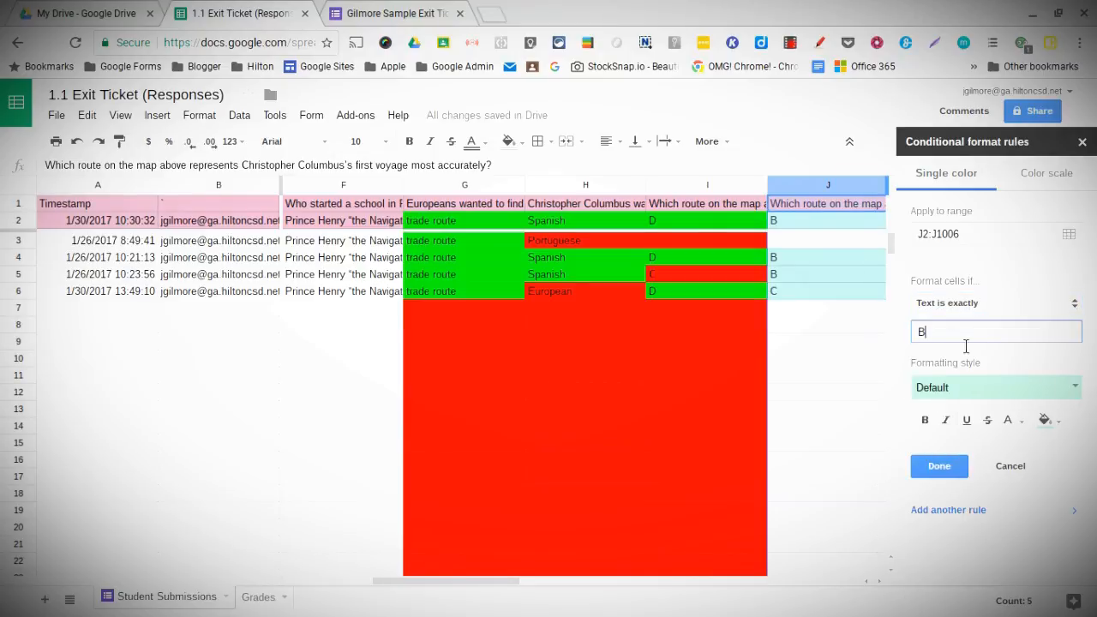
pyautogui.click(1059, 426)
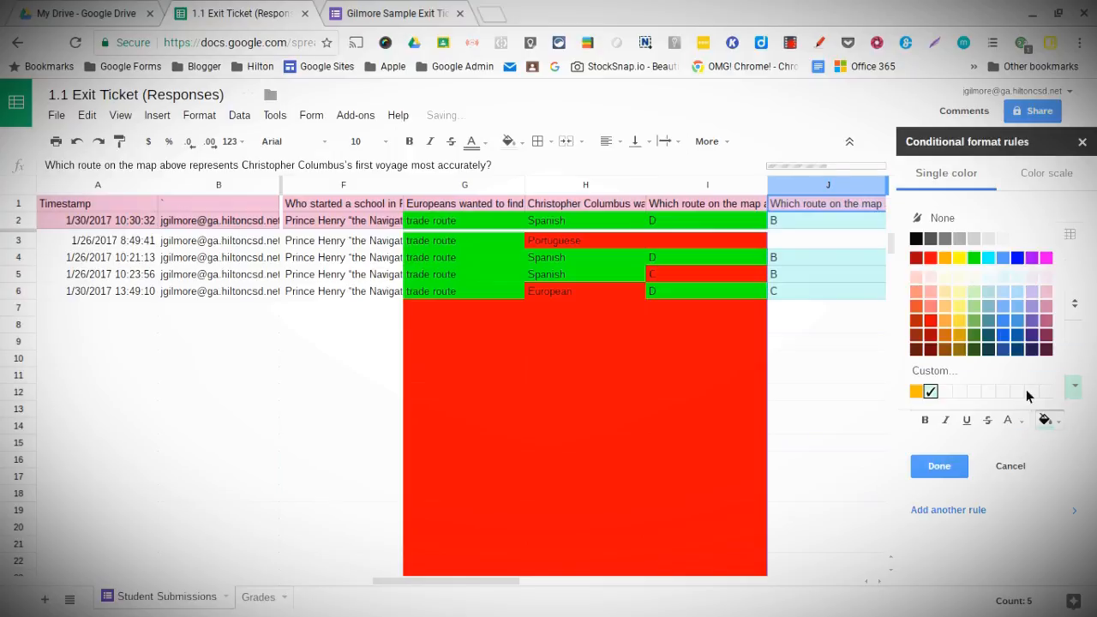
pyautogui.click(977, 259)
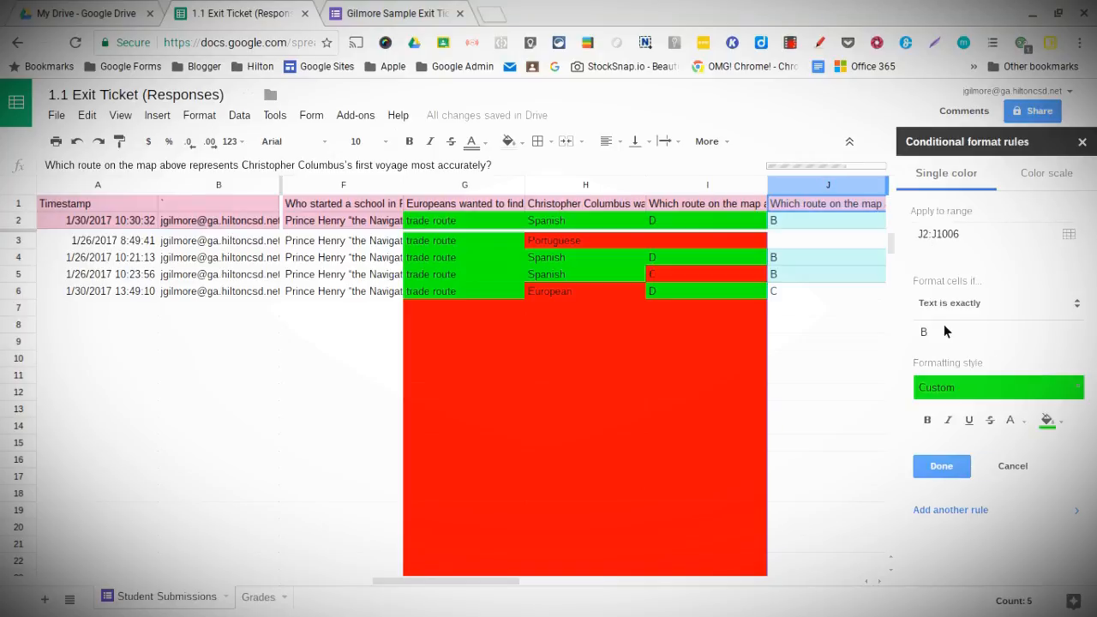
# Add a second rule to J2:J1006 that fills cells red when the text does not contain B, and finish editing rules.
pyautogui.click(1060, 313)
pyautogui.click(1062, 316)
pyautogui.click(1060, 313)
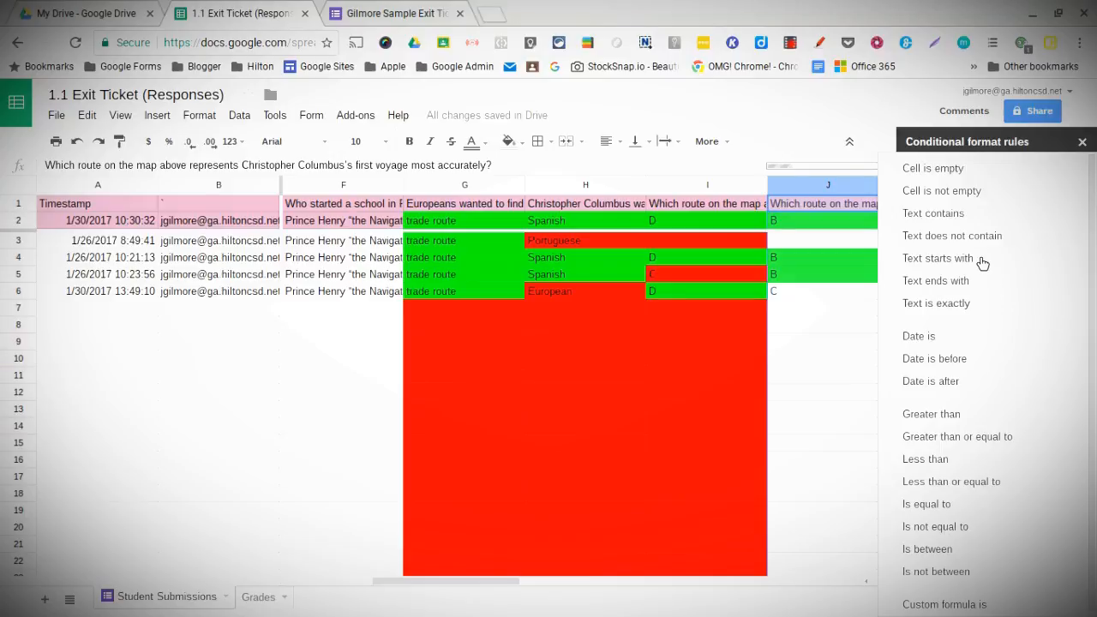
pyautogui.click(961, 236)
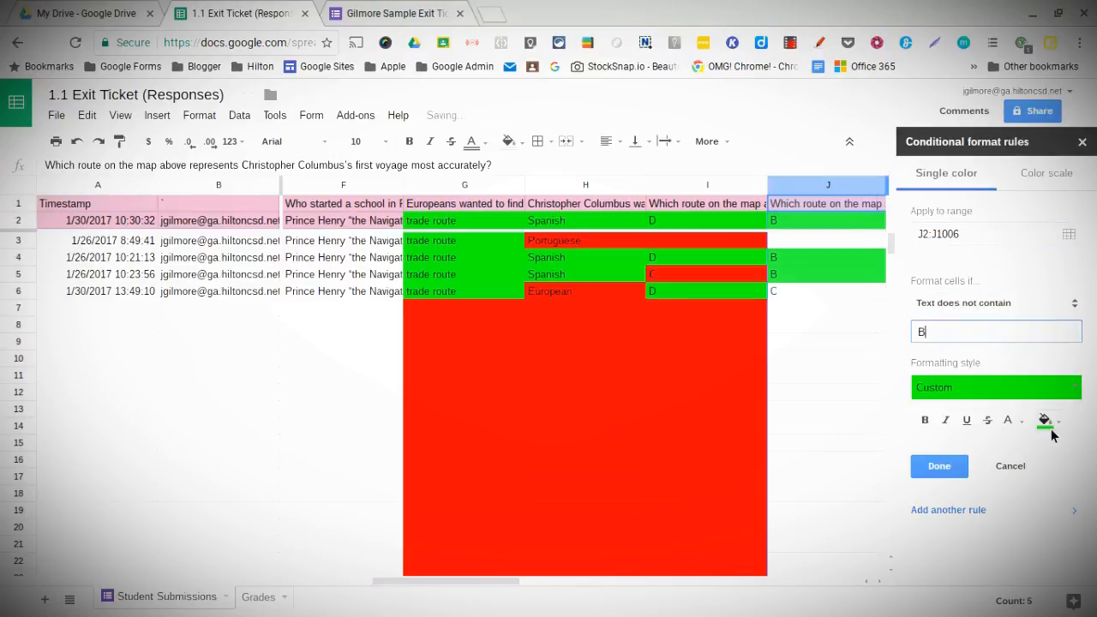
pyautogui.click(1044, 420)
pyautogui.click(930, 257)
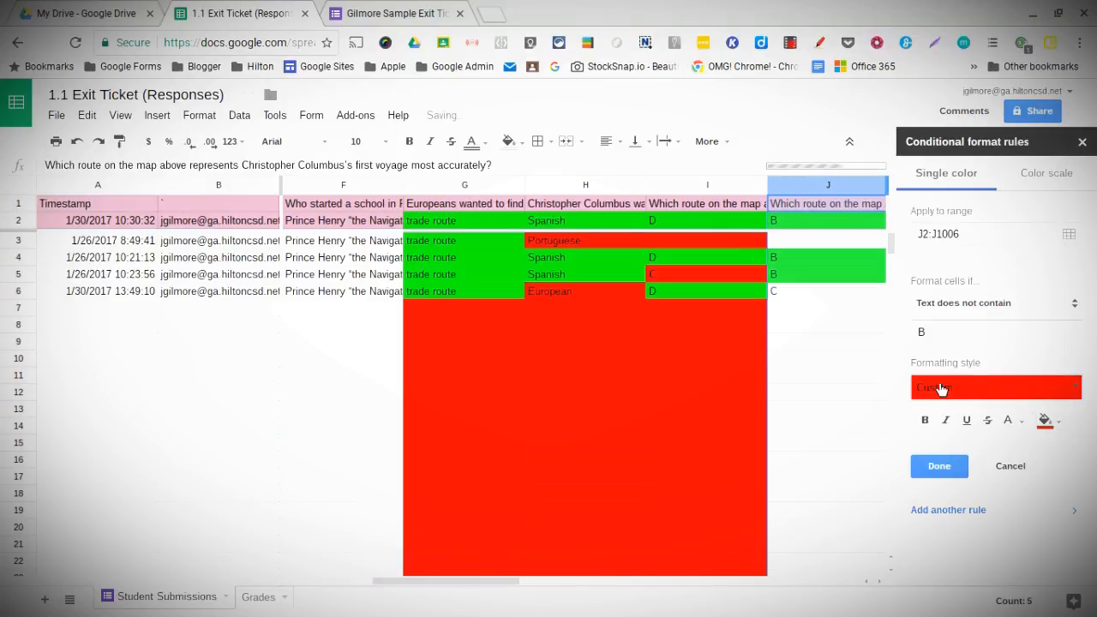
pyautogui.click(939, 466)
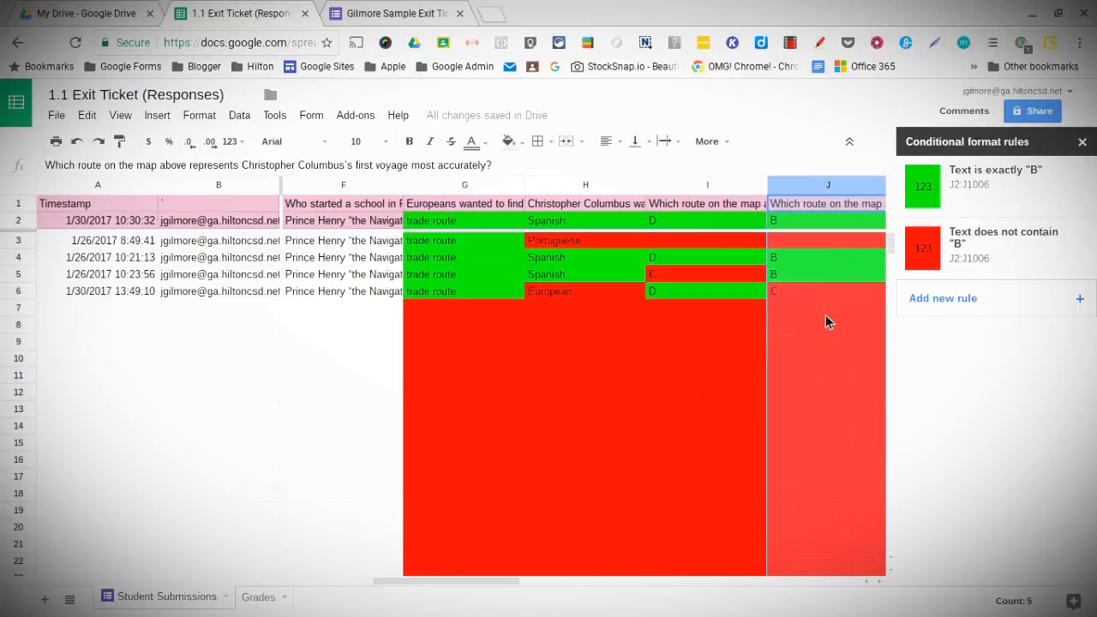
pyautogui.click(859, 423)
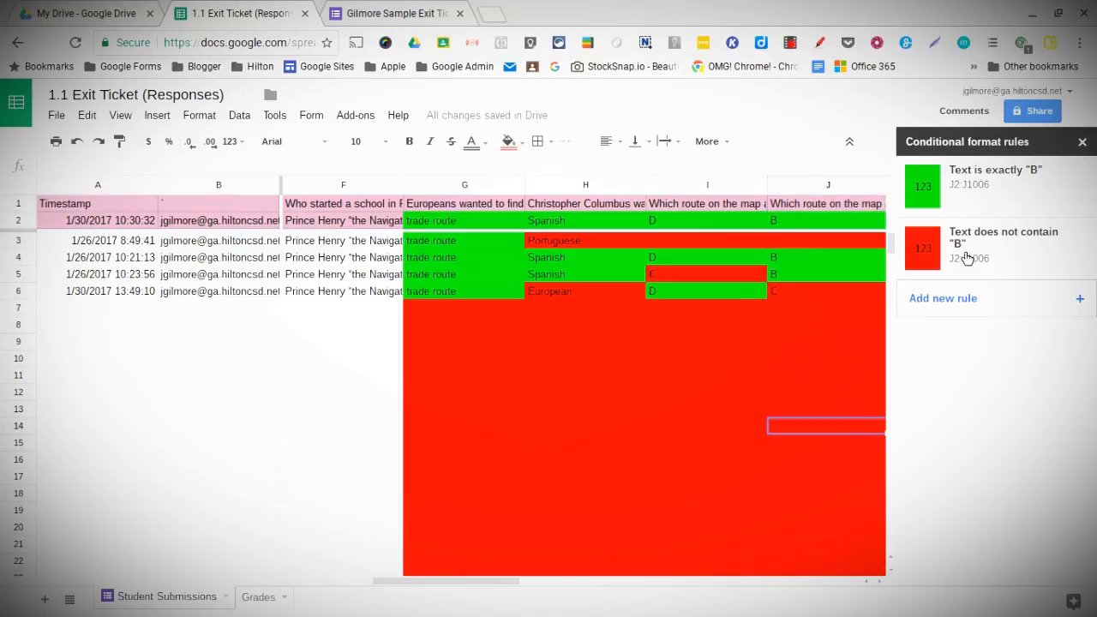
pyautogui.click(1083, 143)
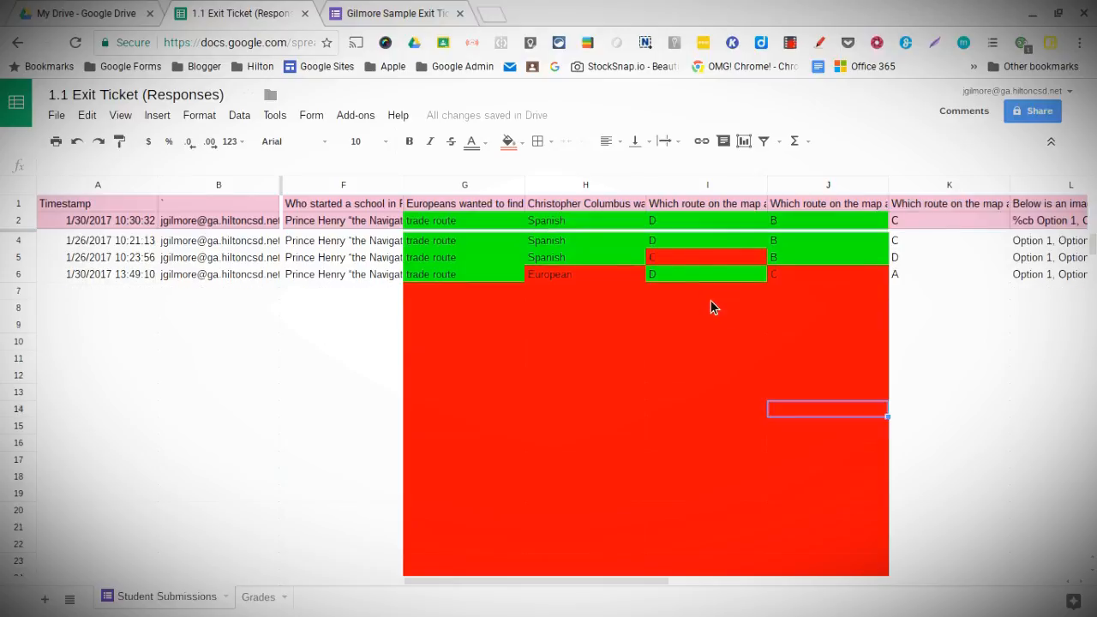
# Look over the Test Student submission in row 6, from its colour-coded answers back to its name and score.
pyautogui.click(97, 291)
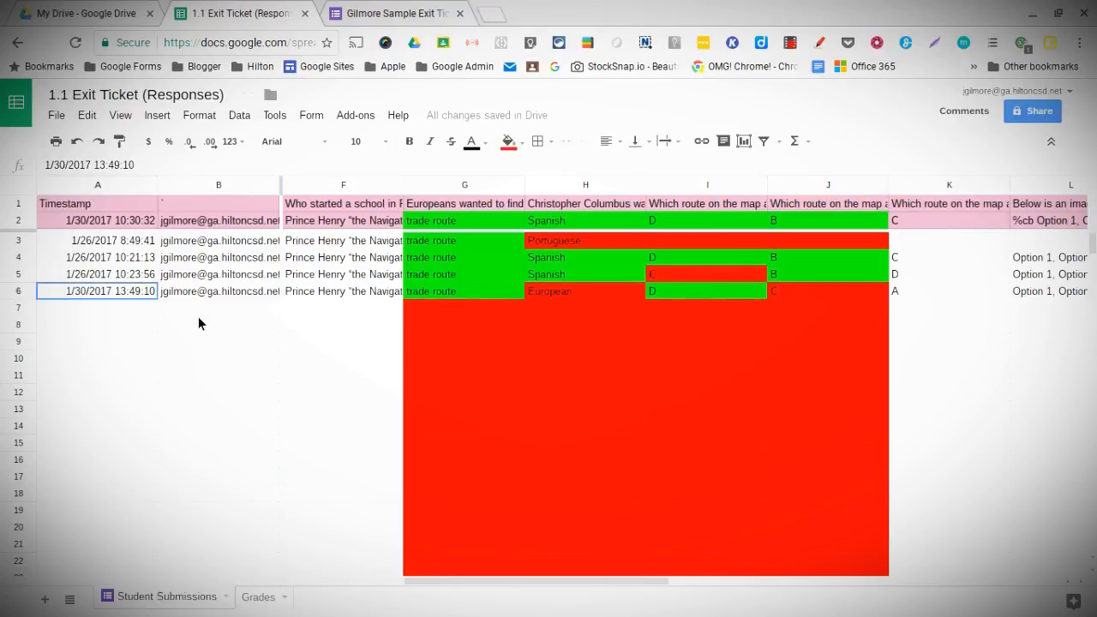
pyautogui.click(255, 294)
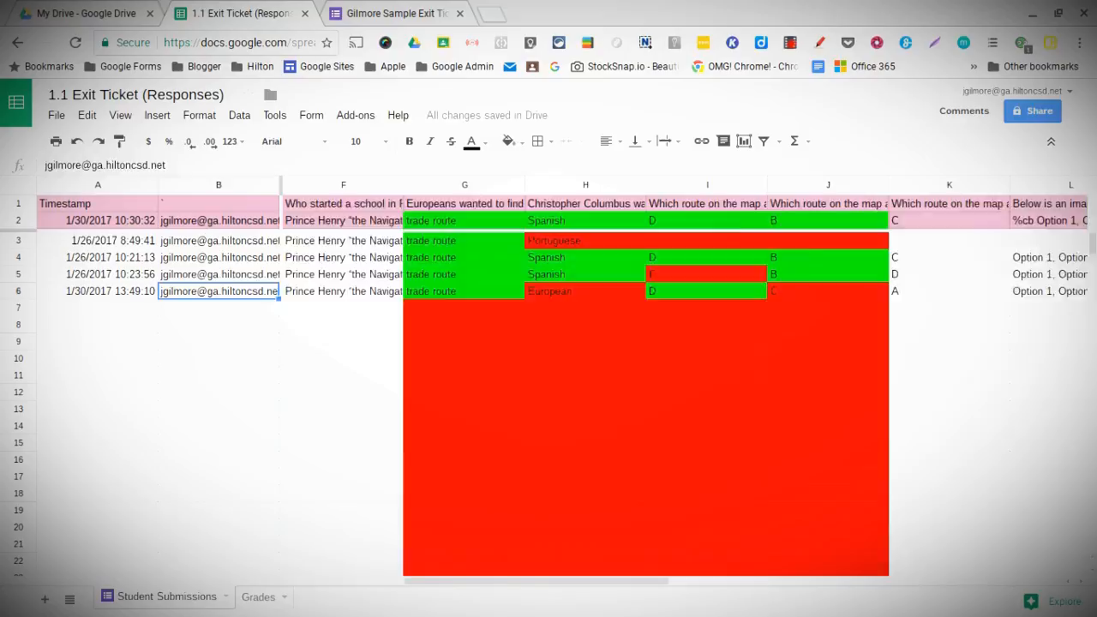
pyautogui.press('Right')
pyautogui.press('Right')
pyautogui.press('Right')
pyautogui.press('Right')
pyautogui.press('Right')
pyautogui.press('Right')
pyautogui.press('Right')
pyautogui.press('Right')
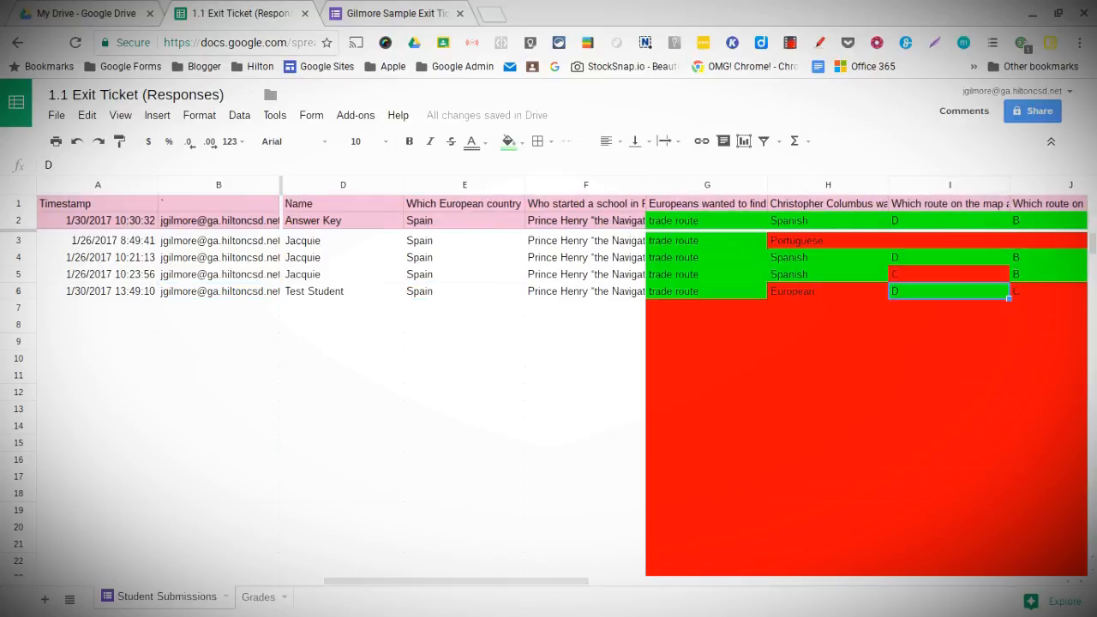
pyautogui.press('Left')
pyautogui.press('Left')
pyautogui.press('Left')
pyautogui.press('Left')
pyautogui.press('Left')
pyautogui.press('Left')
pyautogui.press('Left')
pyautogui.press('Left')
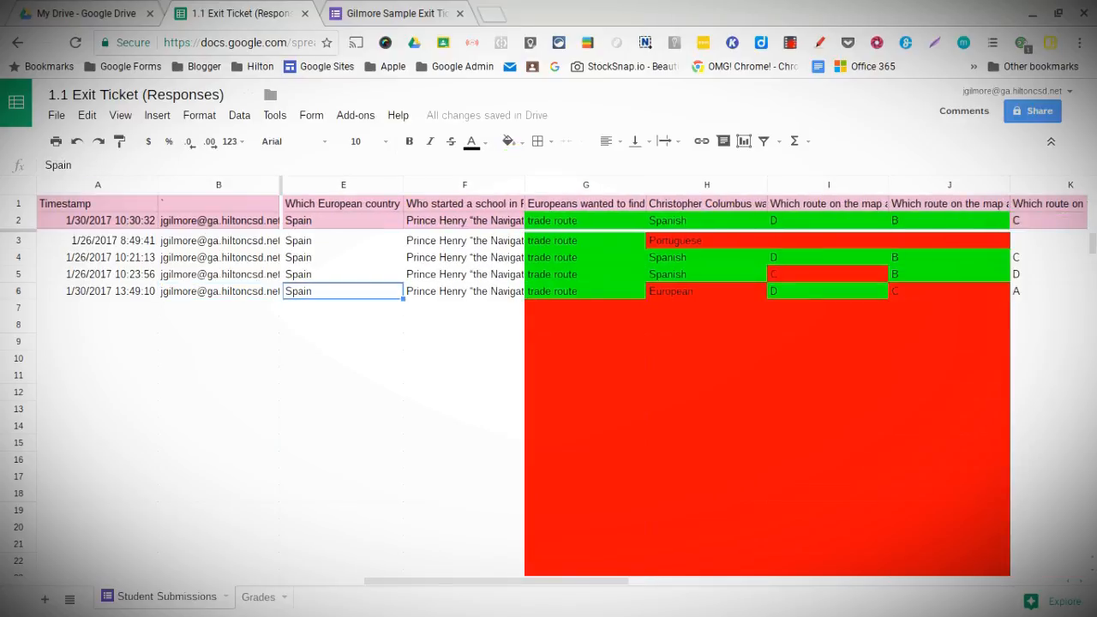
pyautogui.press('Right')
pyautogui.press('Right')
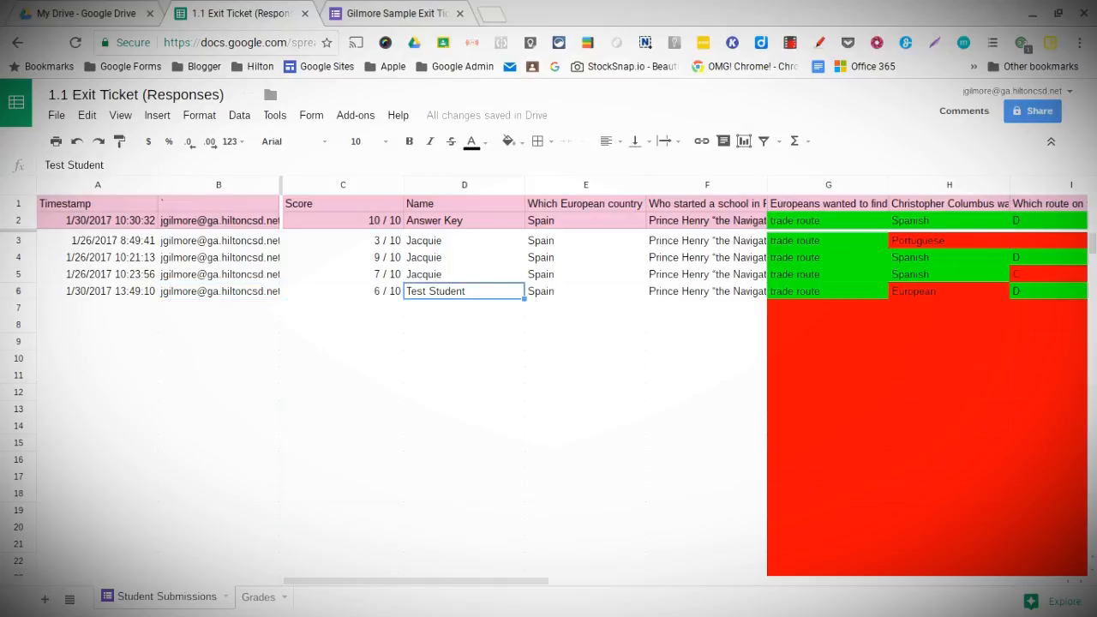
pyautogui.press('Left')
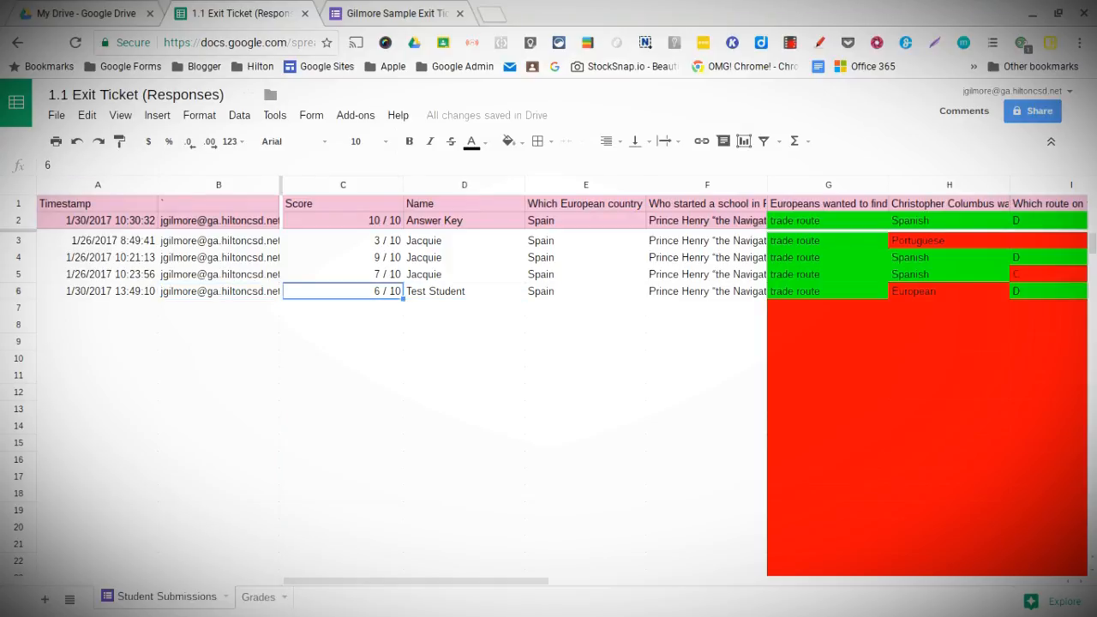
# Examine which of the Test Student's answers in row 6 are marked green or red across the question columns.
pyautogui.press('Right')
pyautogui.press('Right')
pyautogui.press('Right')
pyautogui.press('Right')
pyautogui.press('Right')
pyautogui.press('Right')
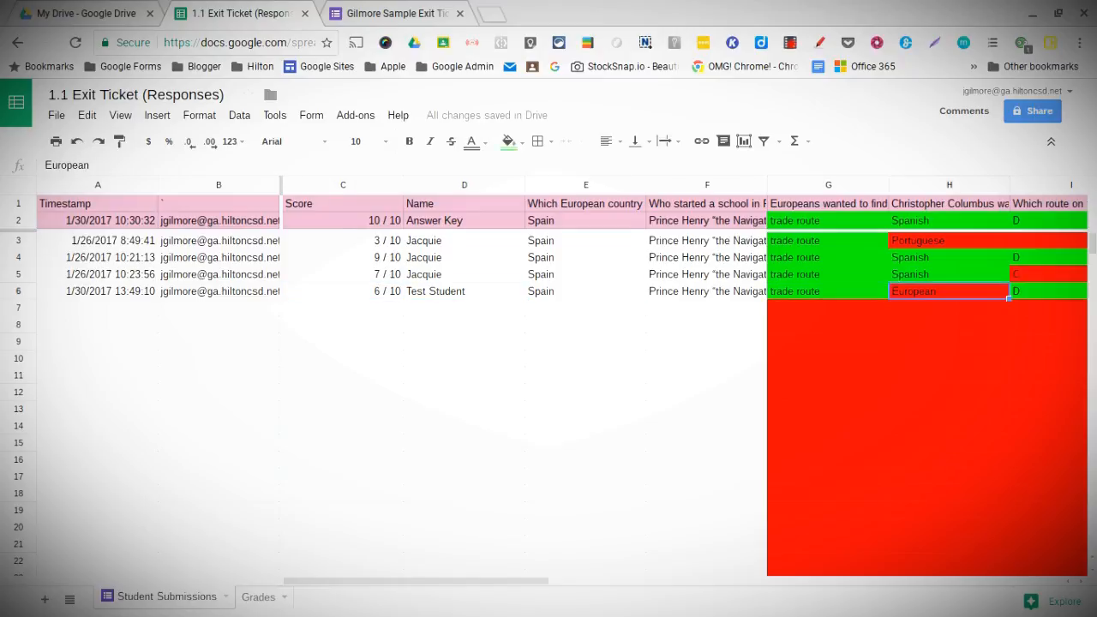
pyautogui.press('Left')
pyautogui.press('Left')
pyautogui.press('Left')
pyautogui.press('Right')
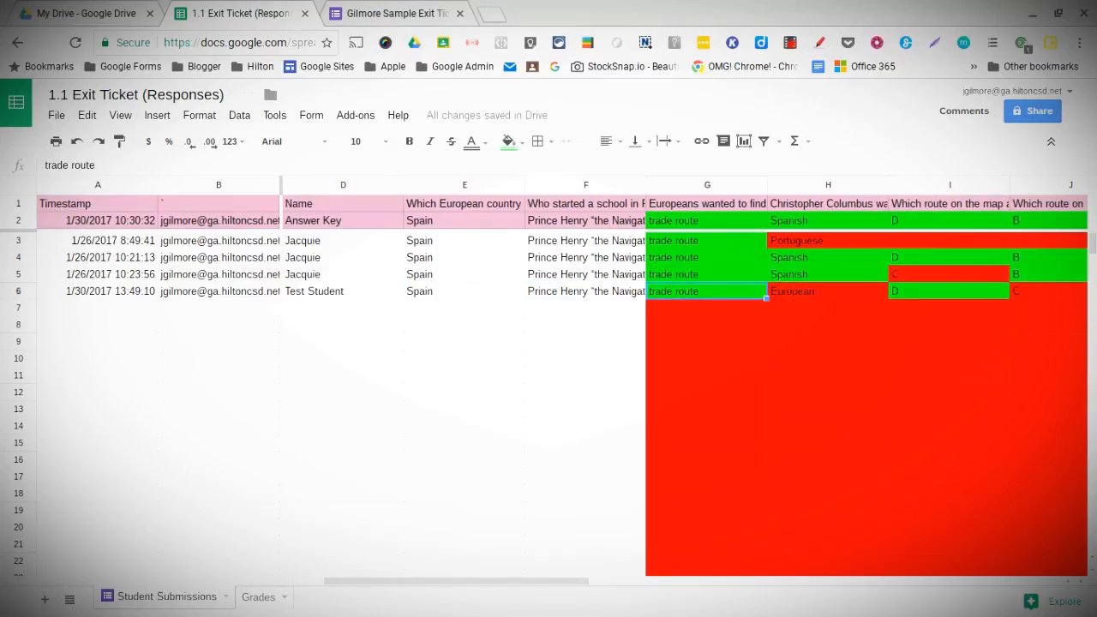
pyautogui.press('Right')
pyautogui.press('Right')
pyautogui.press('Right')
pyautogui.press('Right')
pyautogui.press('Right')
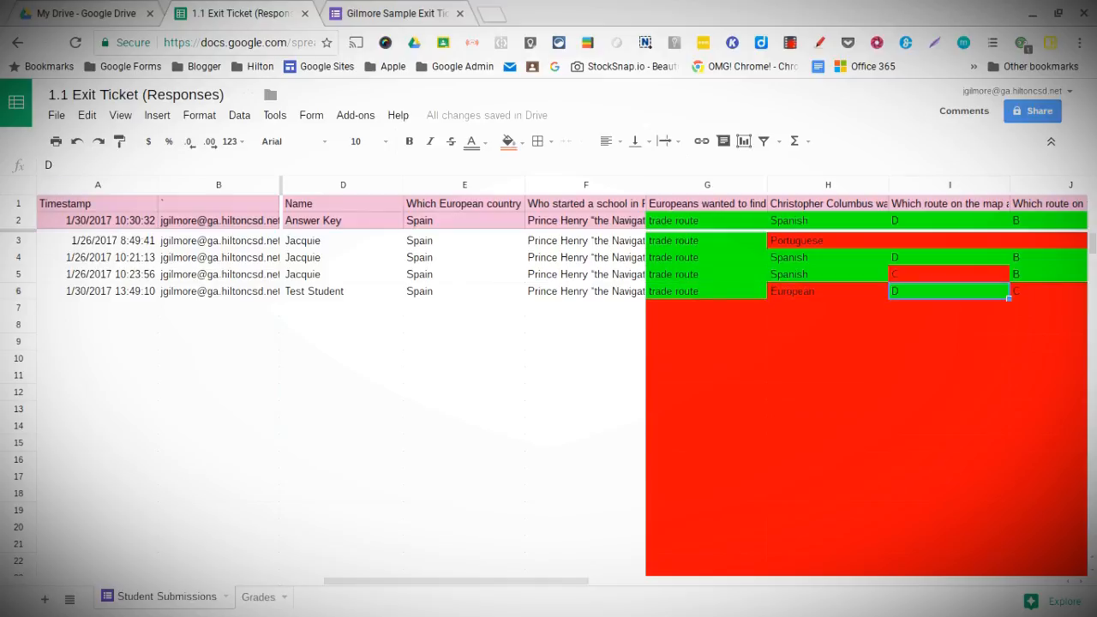
pyautogui.press('Right')
pyautogui.press('Left')
pyautogui.press('Left')
pyautogui.press('Left')
pyautogui.press('Right')
pyautogui.press('Right')
pyautogui.press('Left')
pyautogui.press('Left')
pyautogui.press('Left')
pyautogui.press('Left')
pyautogui.press('Left')
pyautogui.press('Left')
pyautogui.press('Left')
pyautogui.press('Left')
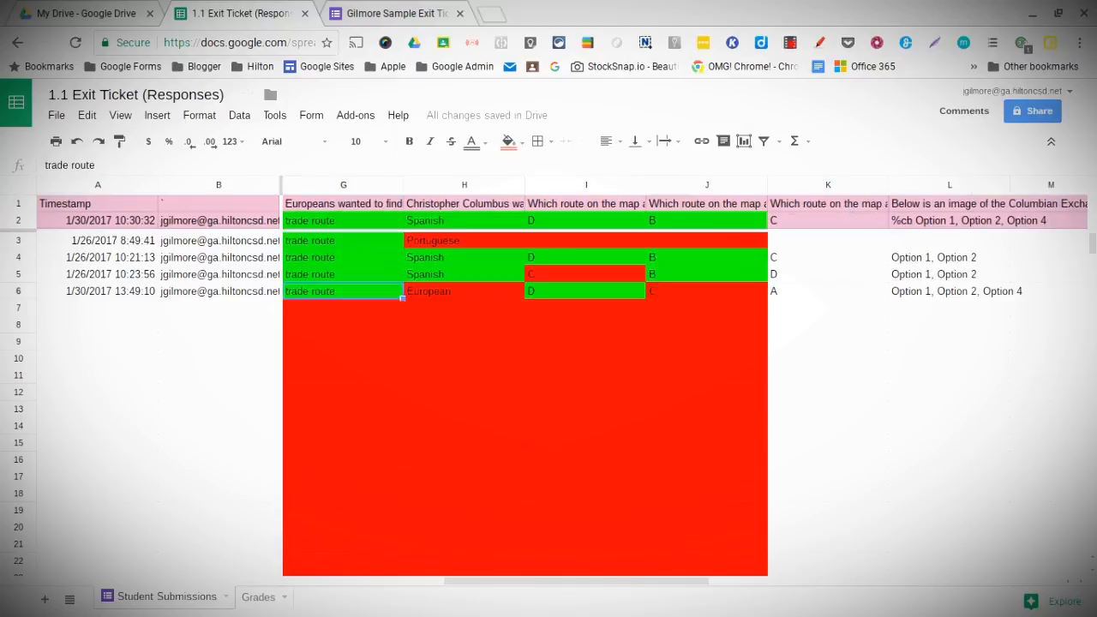
pyautogui.press('Left')
pyautogui.press('Left')
pyautogui.press('Left')
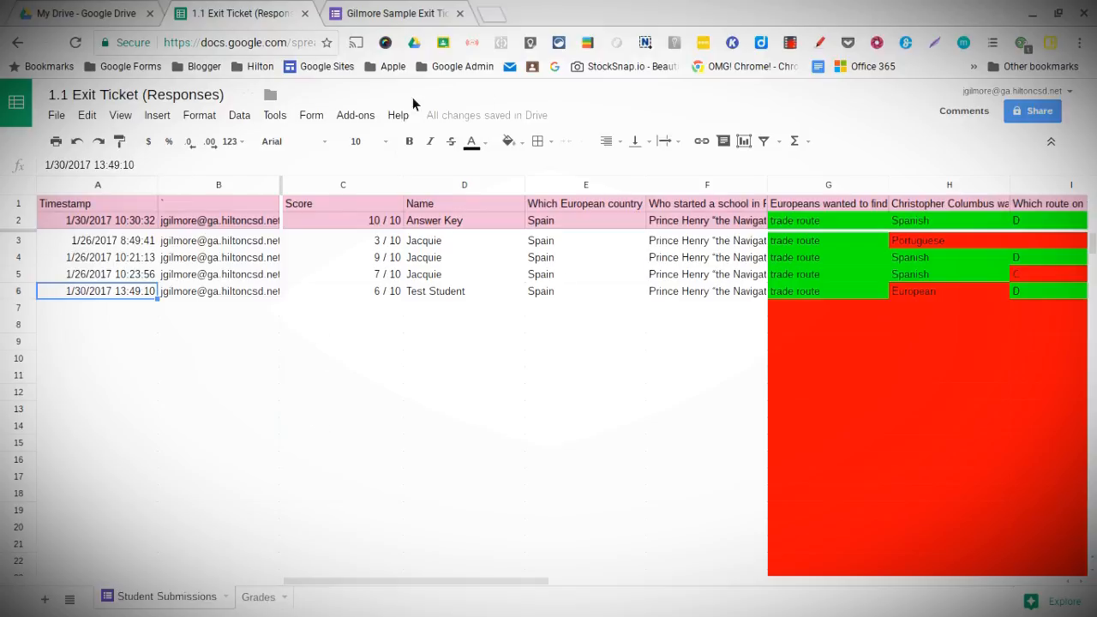
# Start grading the submissions again with Flubaroo and confirm updating the existing Grades sheet.
pyautogui.click(358, 116)
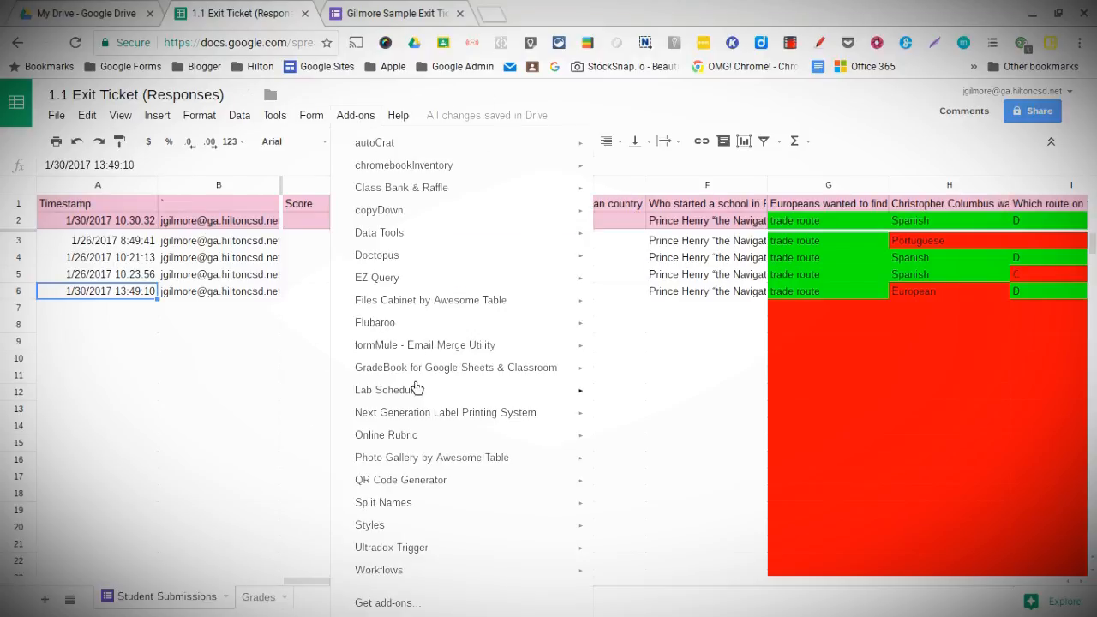
pyautogui.moveTo(408, 327)
pyautogui.click(668, 328)
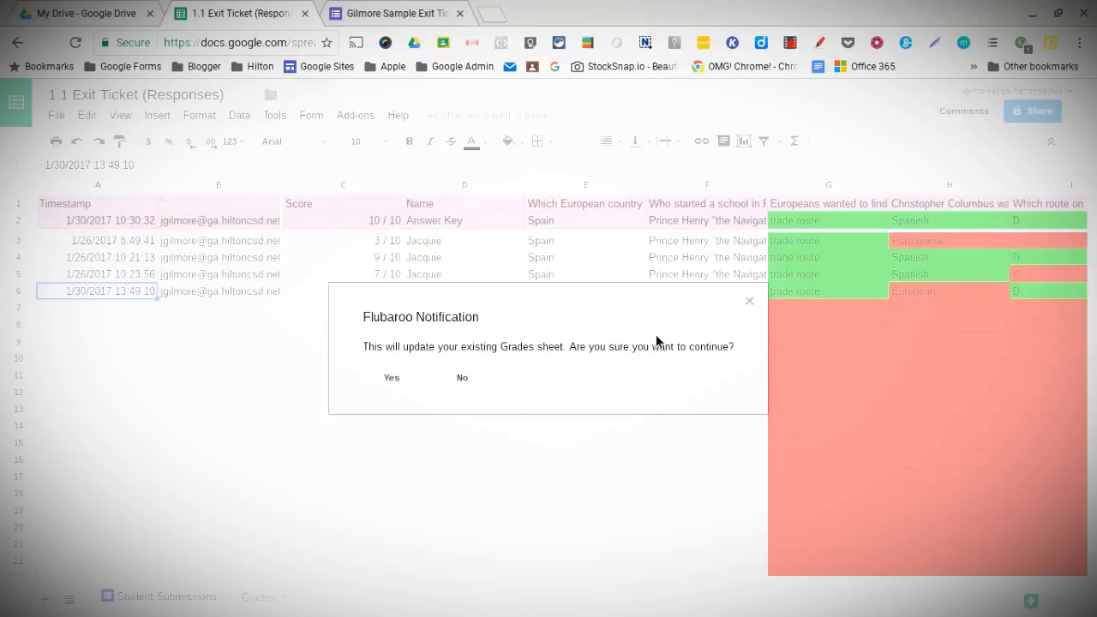
pyautogui.click(401, 379)
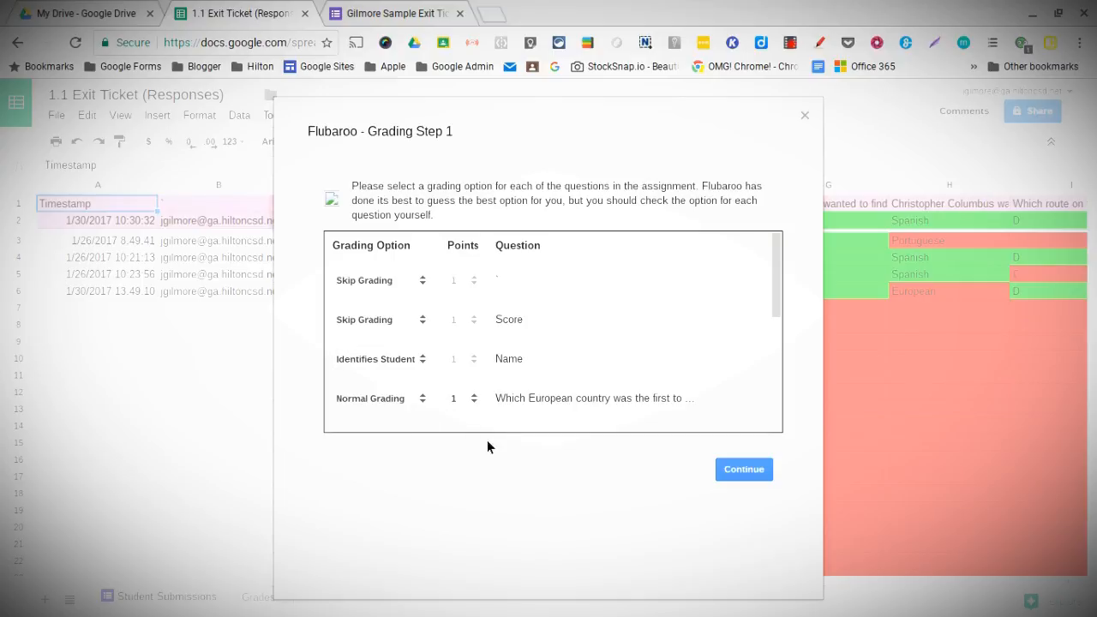
# Keep Flubaroo's suggested grading options, grade against the Answer Key submission, and dismiss the grading summary.
pyautogui.click(765, 471)
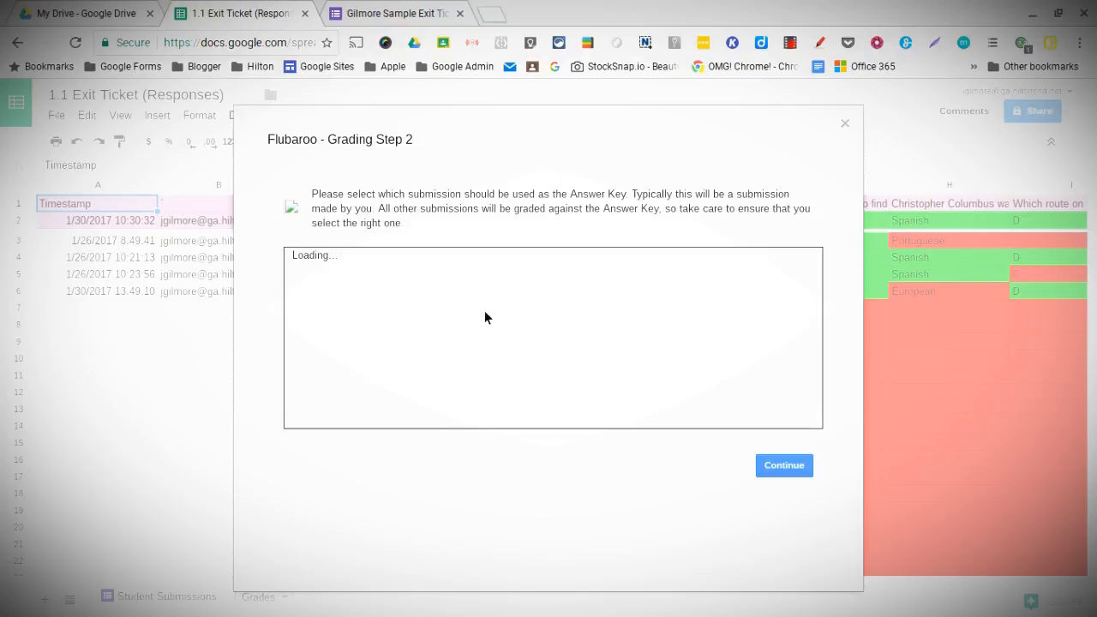
pyautogui.click(786, 468)
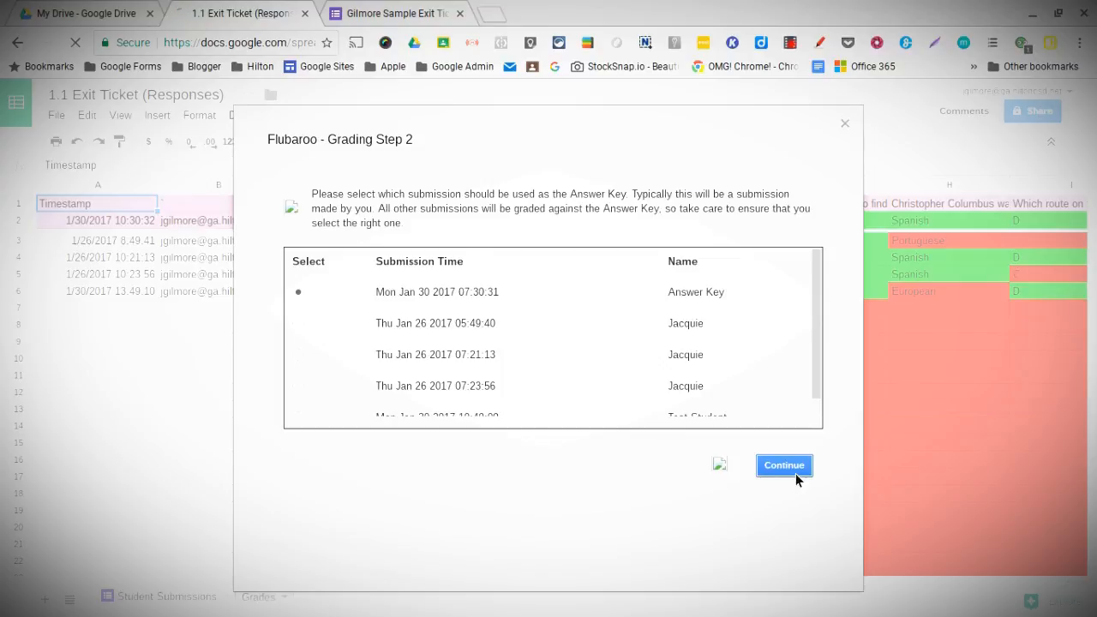
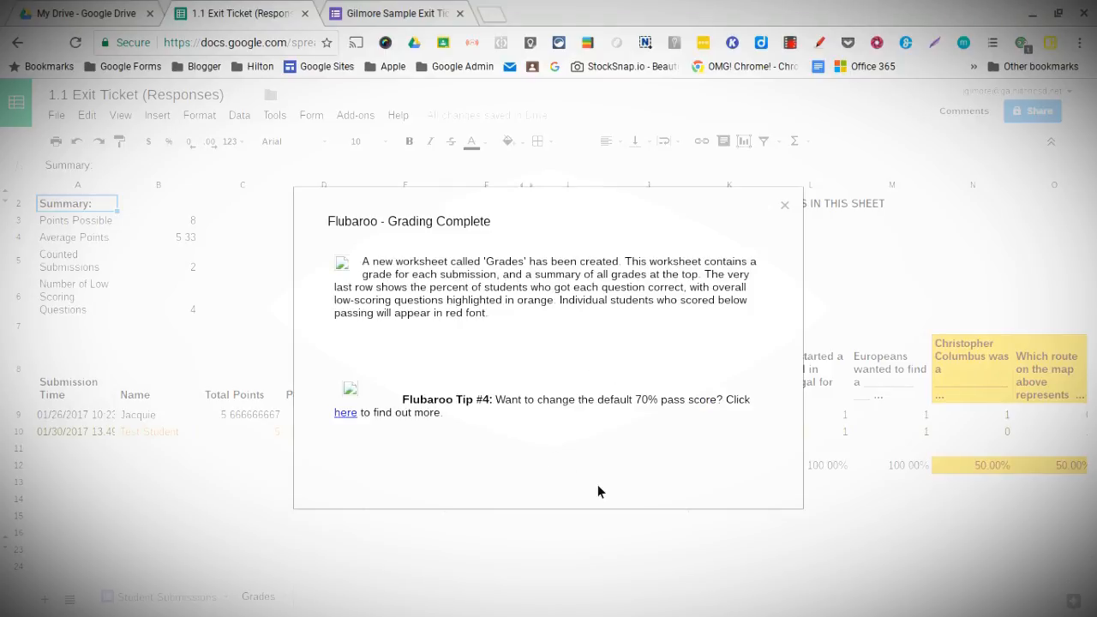
pyautogui.click(784, 207)
# Compare the total points and times submitted for the two students in rows 9 and 10 of the Grades sheet.
pyautogui.click(291, 443)
pyautogui.click(281, 430)
pyautogui.press('Right')
pyautogui.click(180, 418)
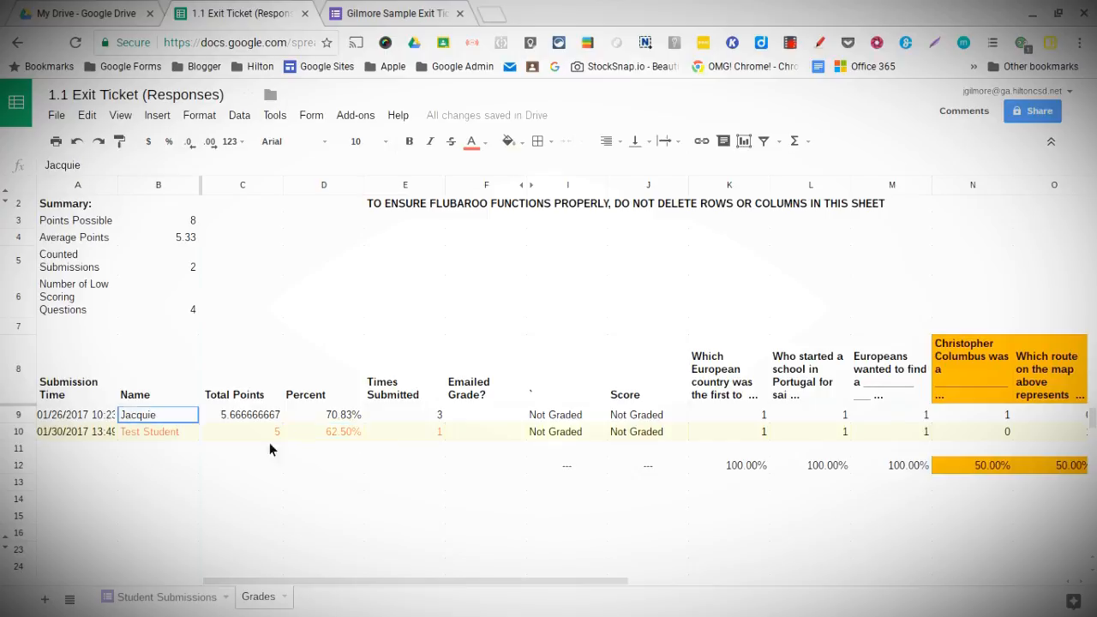
pyautogui.click(435, 419)
pyautogui.click(423, 431)
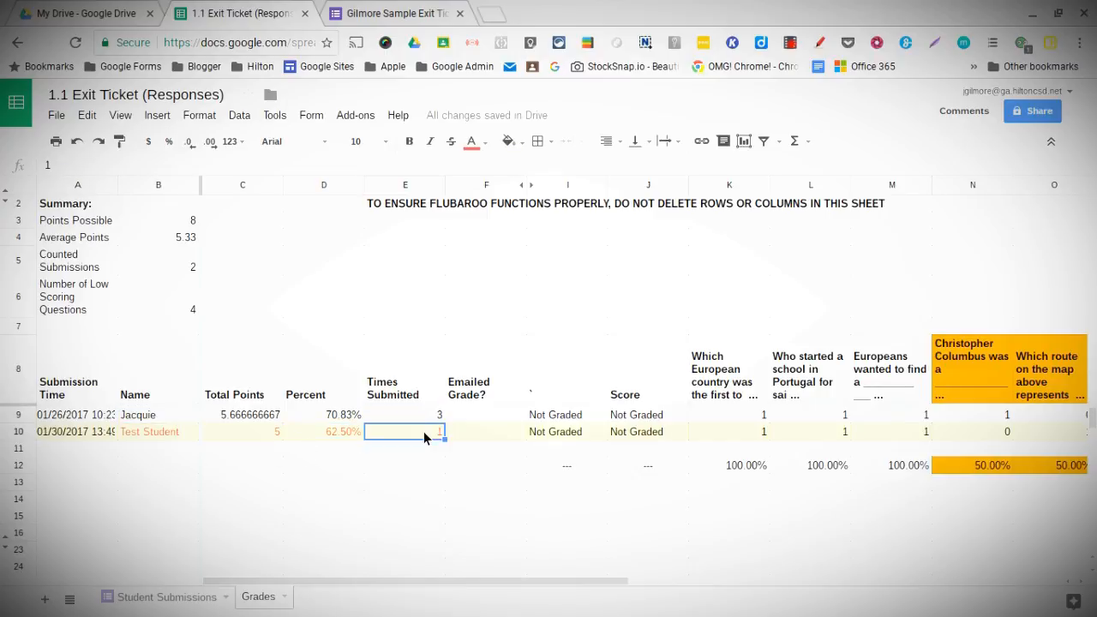
# Examine the Test Student's points for each question across row 10, through to the Columbian Exchange question.
pyautogui.press('Right')
pyautogui.press('Right')
pyautogui.press('Right')
pyautogui.press('Right')
pyautogui.press('Right')
pyautogui.press('Right')
pyautogui.press('Right')
pyautogui.press('Right')
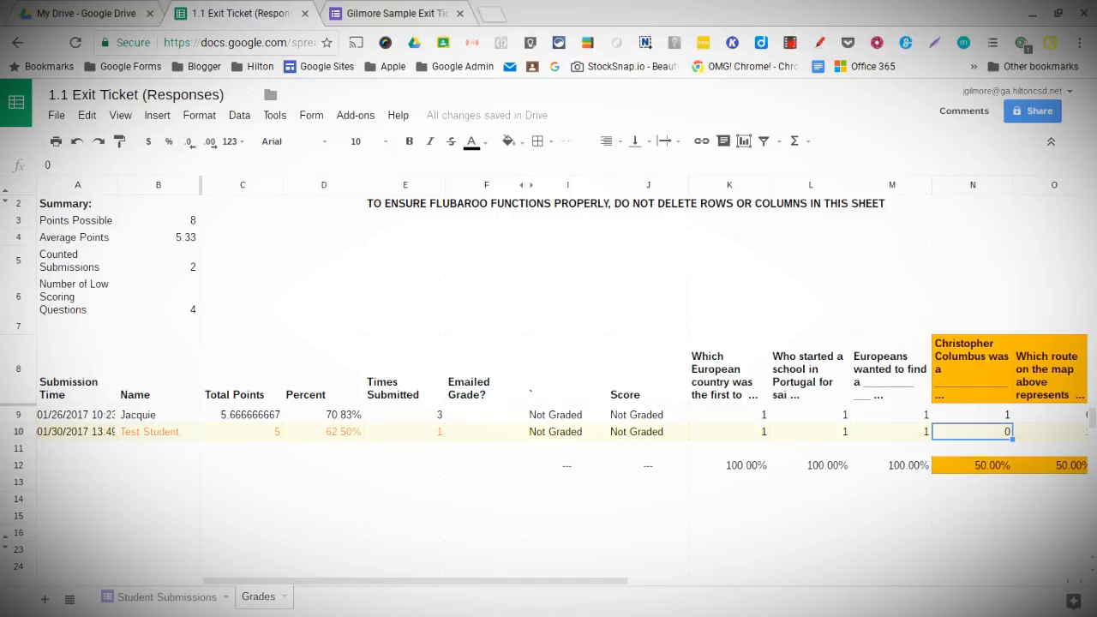
pyautogui.press('Left')
pyautogui.press('Right')
pyautogui.press('Right')
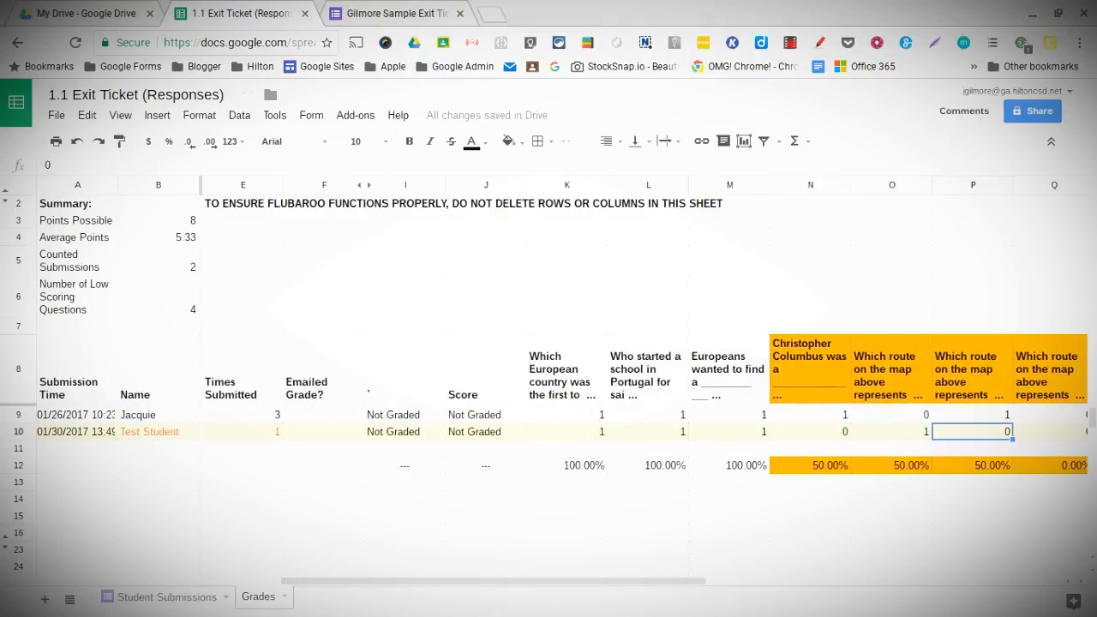
pyautogui.press('Left')
pyautogui.press('Left')
pyautogui.press('Left')
pyautogui.press('Left')
pyautogui.press('Left')
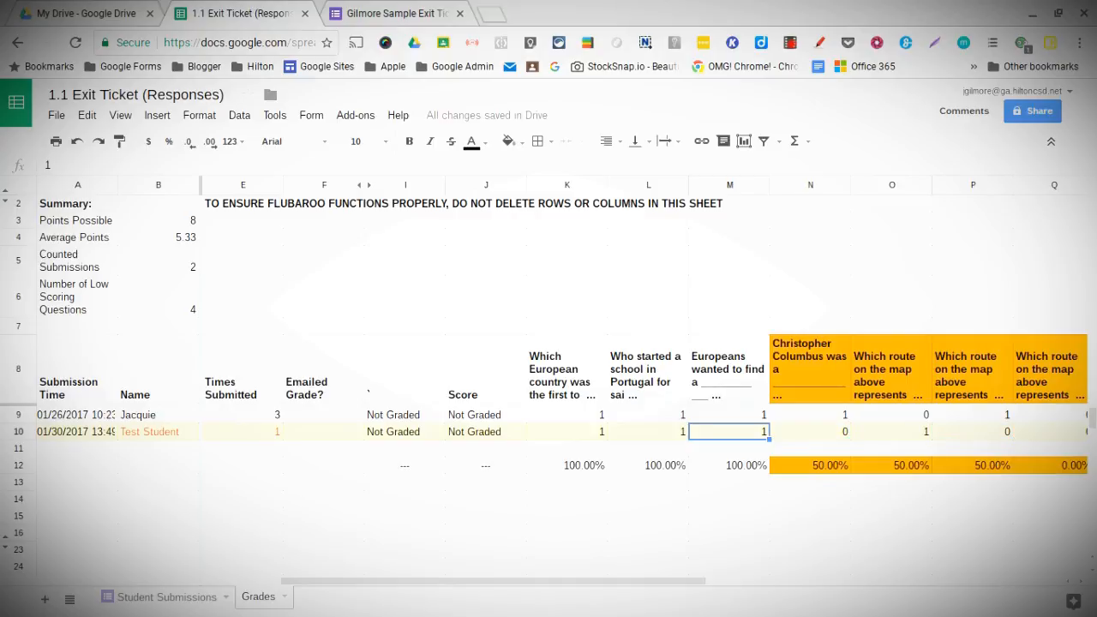
pyautogui.press('Down')
pyautogui.press('Up')
pyautogui.press('Right')
pyautogui.press('Right')
pyautogui.press('Right')
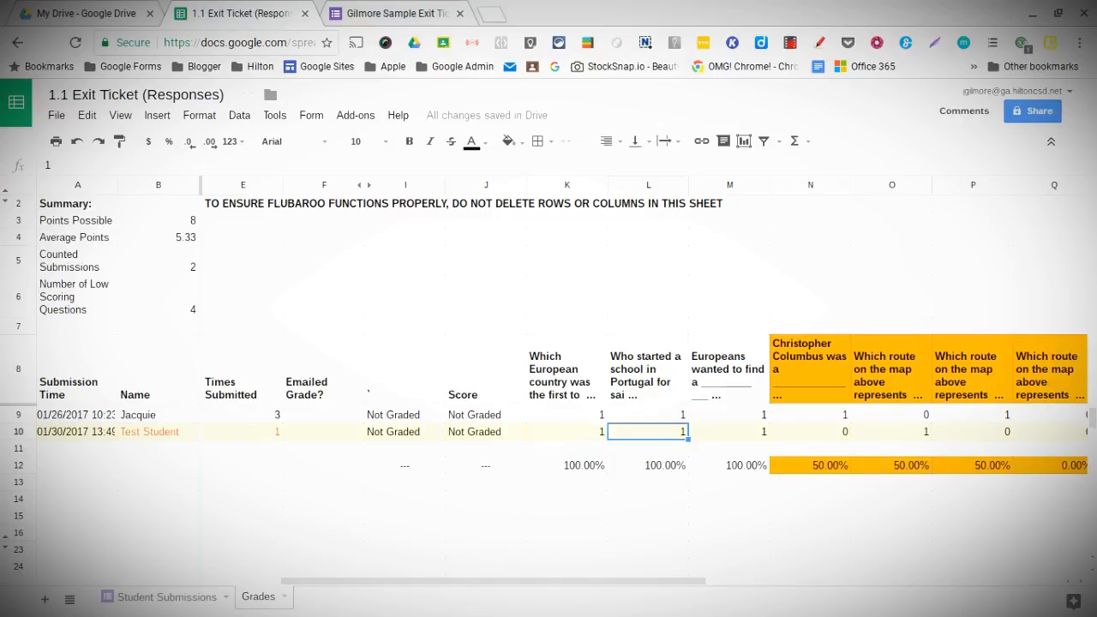
pyautogui.press('Right')
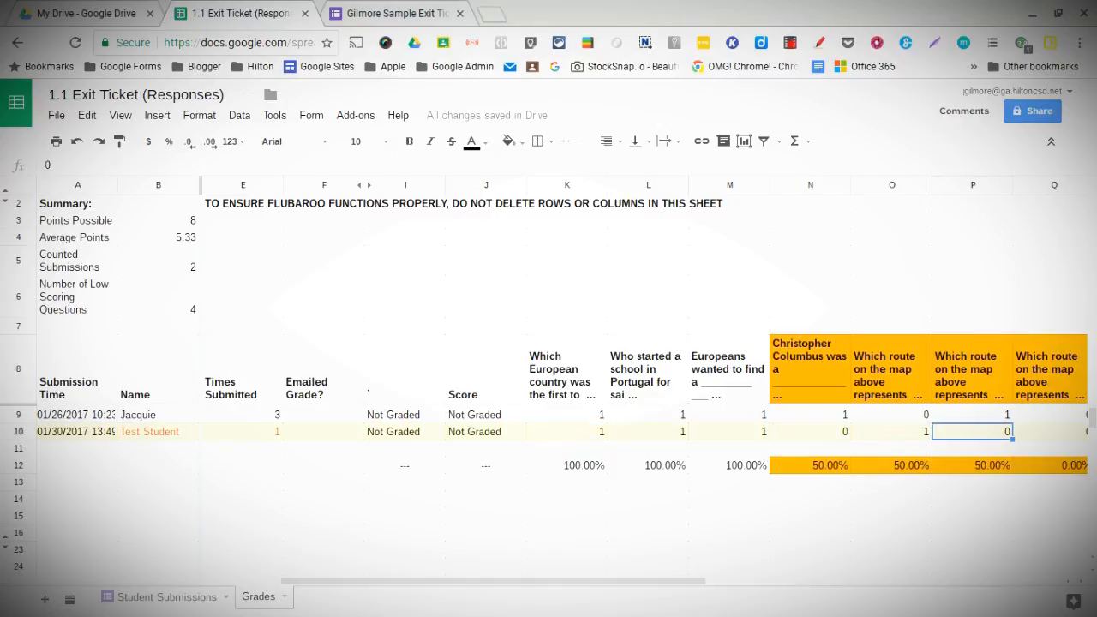
pyautogui.press('Right')
pyautogui.press('Right')
pyautogui.press('Left')
pyautogui.press('Left')
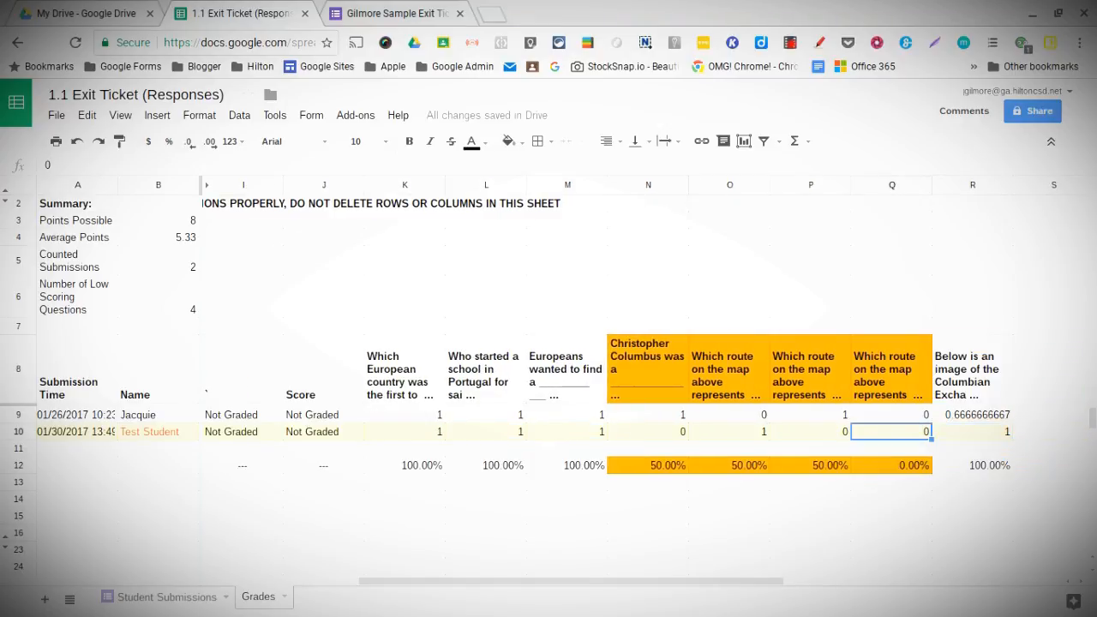
pyautogui.press('Right')
pyautogui.press('Right')
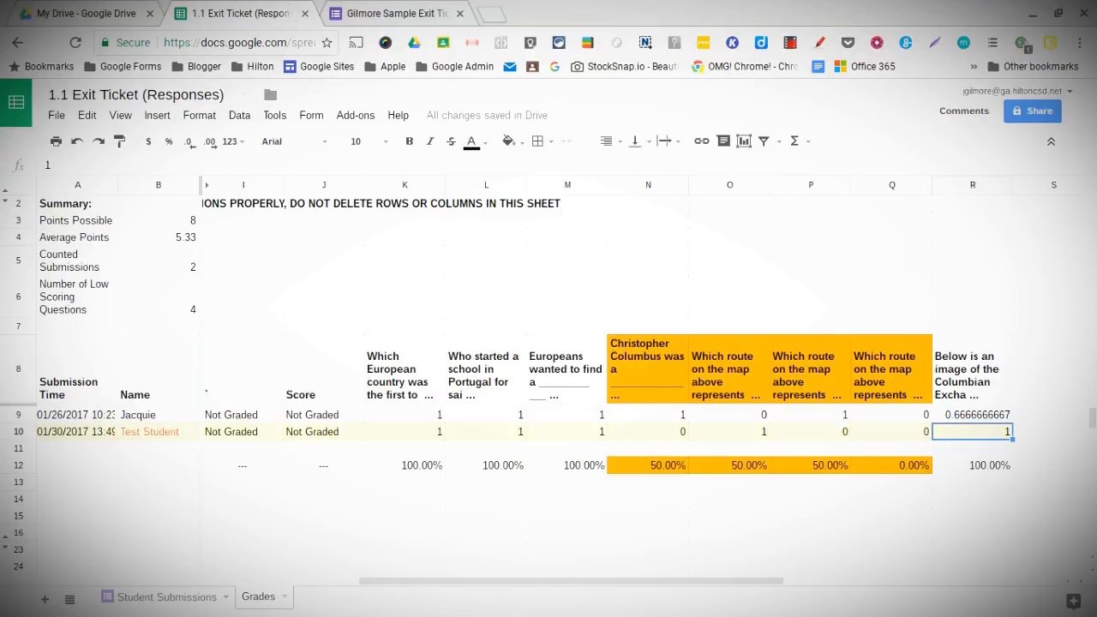
# Look back along row 10 from the Columbian Exchange score to the Test Student's submission time.
pyautogui.press('Left')
pyautogui.press('Left')
pyautogui.press('Left')
pyautogui.press('Left')
pyautogui.press('Left')
pyautogui.press('Left')
pyautogui.press('Left')
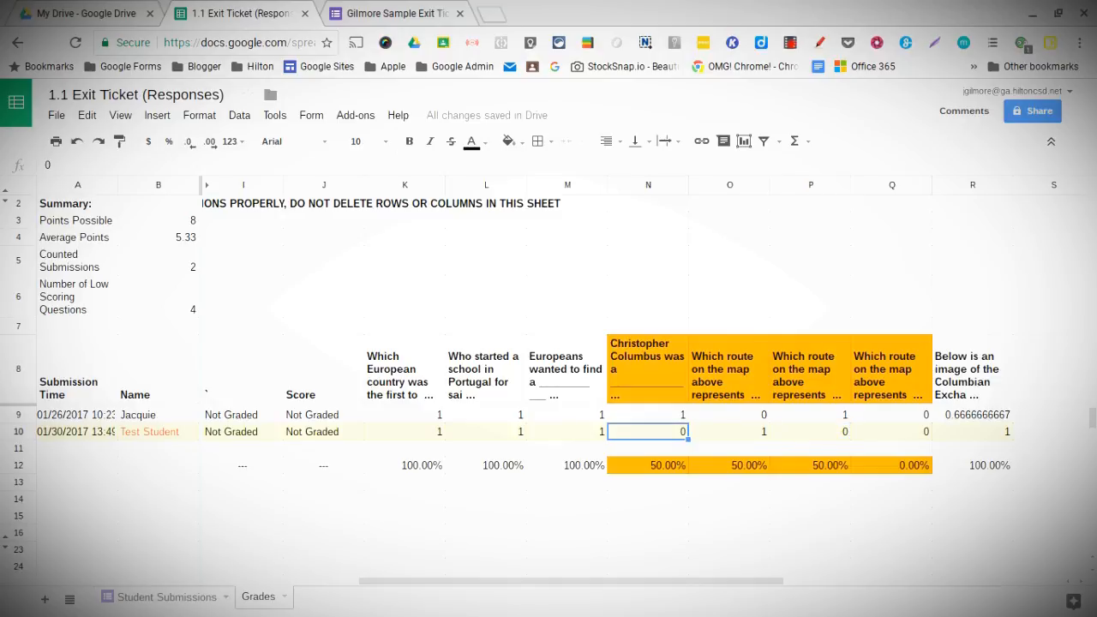
pyautogui.press('Left')
pyautogui.press('Left')
pyautogui.press('Left')
pyautogui.press('Left')
pyautogui.press('Left')
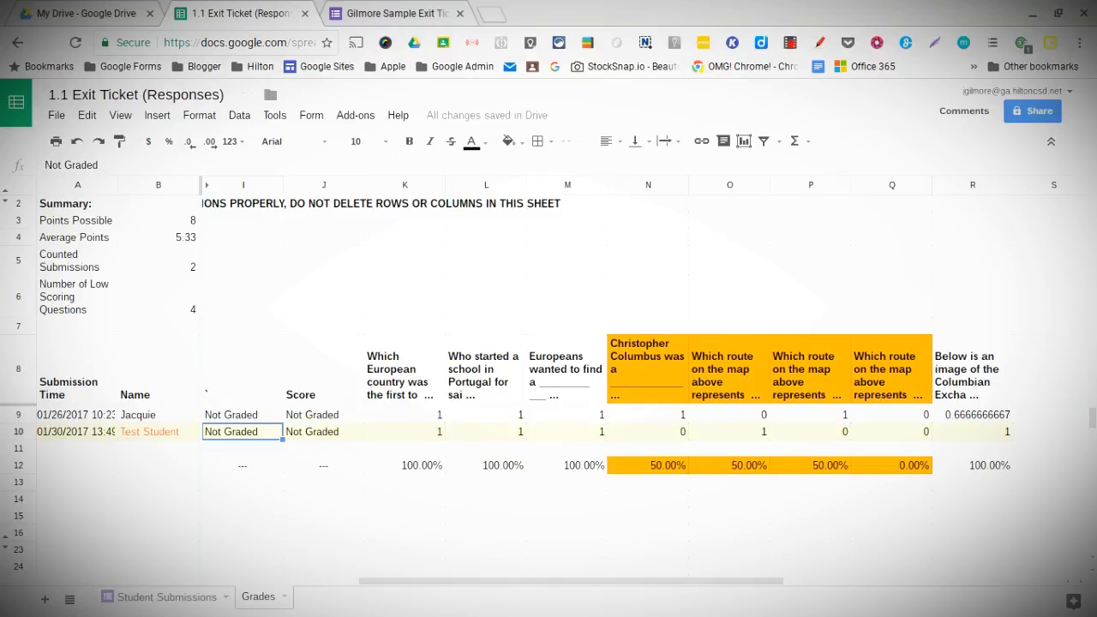
pyautogui.press('Left')
pyautogui.press('Left')
pyautogui.press('Left')
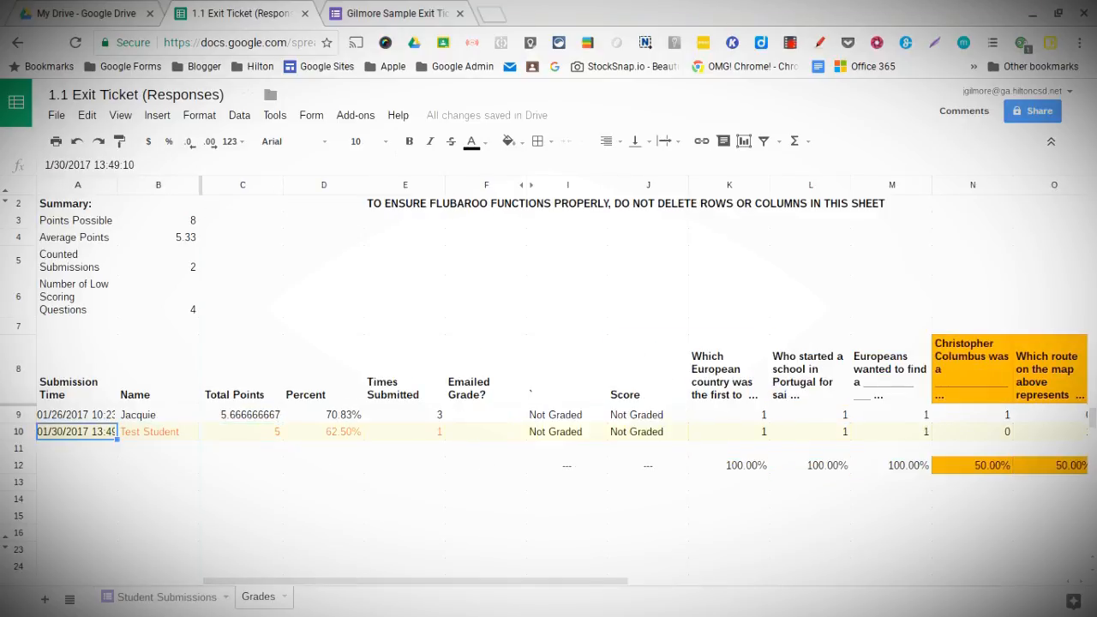
# Go through row 10 again, comparing the Test Student's scores on the highlighted low-scoring questions with the Columbian Exchange score.
pyautogui.press('Right')
pyautogui.press('Right')
pyautogui.press('Right')
pyautogui.press('Right')
pyautogui.press('Right')
pyautogui.press('Right')
pyautogui.press('Right')
pyautogui.press('Right')
pyautogui.press('Right')
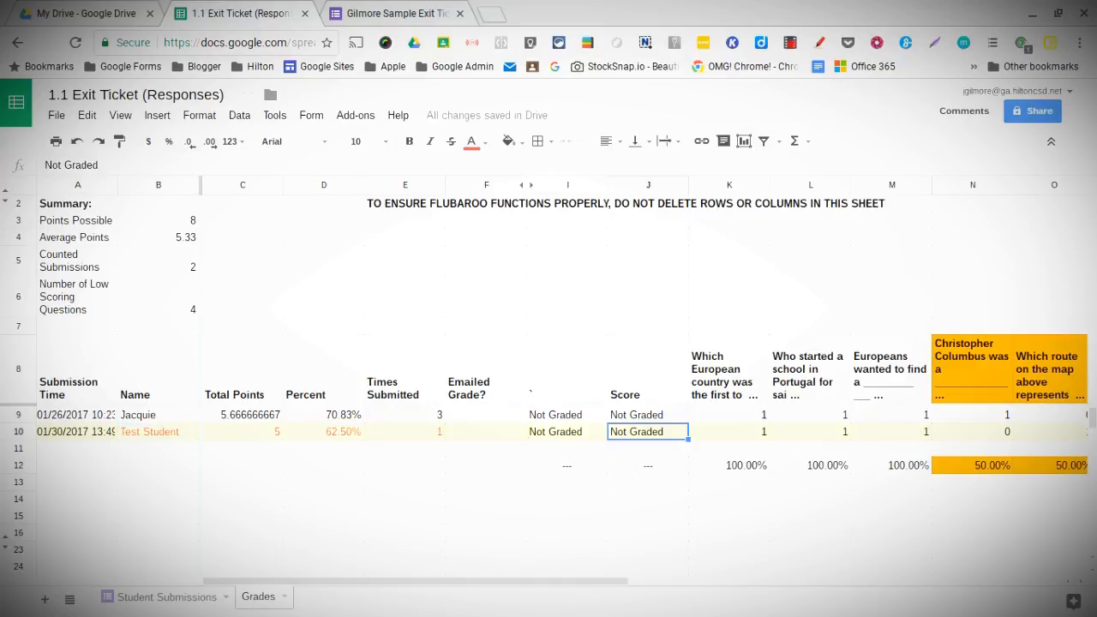
pyautogui.press('Right')
pyautogui.press('Right')
pyautogui.press('Right')
pyautogui.press('Right')
pyautogui.press('Right')
pyautogui.press('Right')
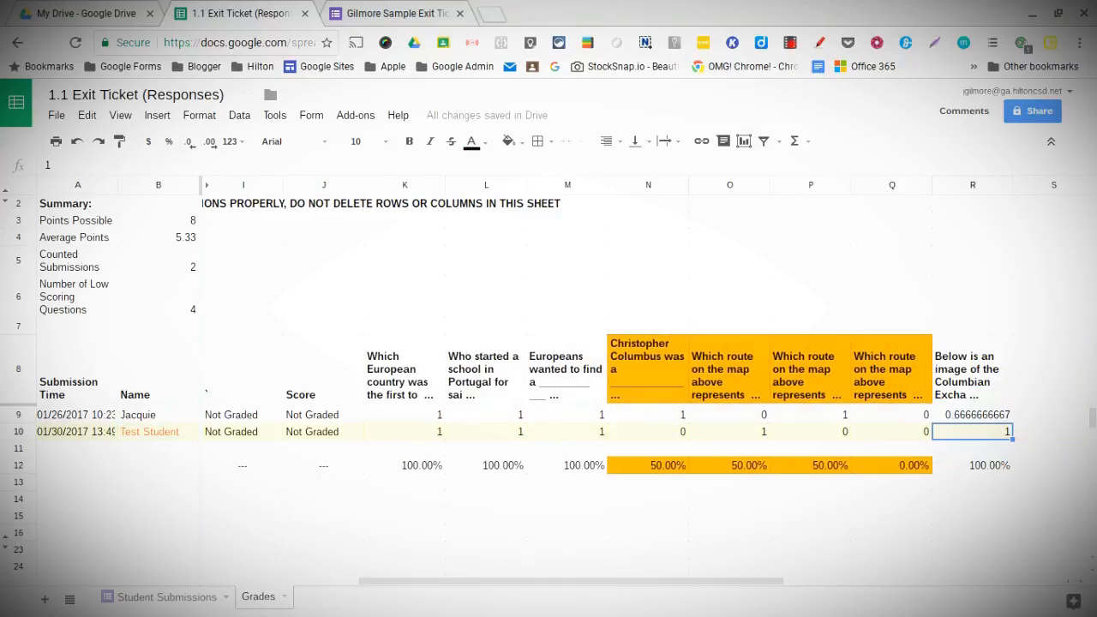
pyautogui.press('Left')
pyautogui.press('Left')
pyautogui.click(668, 433)
pyautogui.click(840, 434)
pyautogui.click(685, 431)
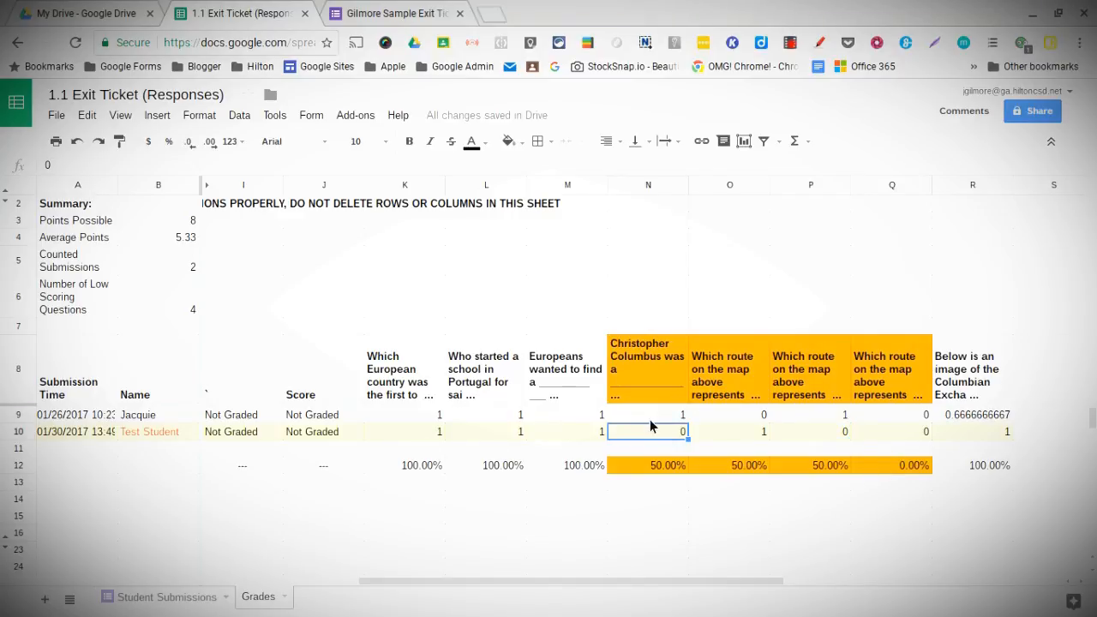
pyautogui.click(984, 435)
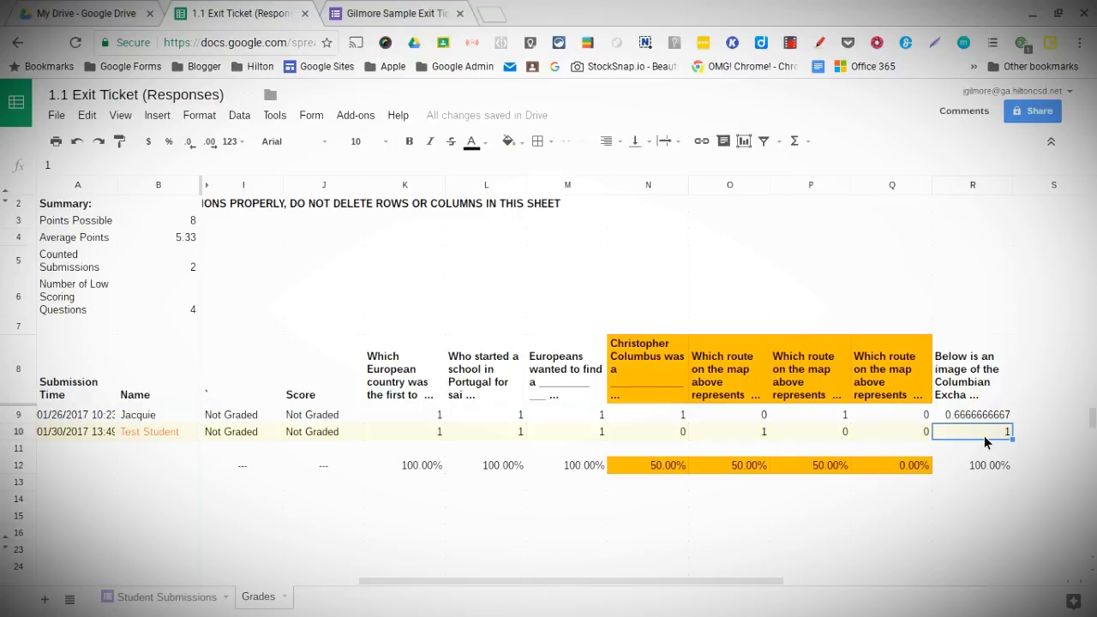
# Recheck the Test Student's row from the ungraded columns through the question scores to column R.
pyautogui.press('Left')
pyautogui.press('Left')
pyautogui.press('Left')
pyautogui.press('Left')
pyautogui.press('Left')
pyautogui.press('Left')
pyautogui.press('Left')
pyautogui.press('Left')
pyautogui.press('Left')
pyautogui.press('Left')
pyautogui.press('Left')
pyautogui.press('Left')
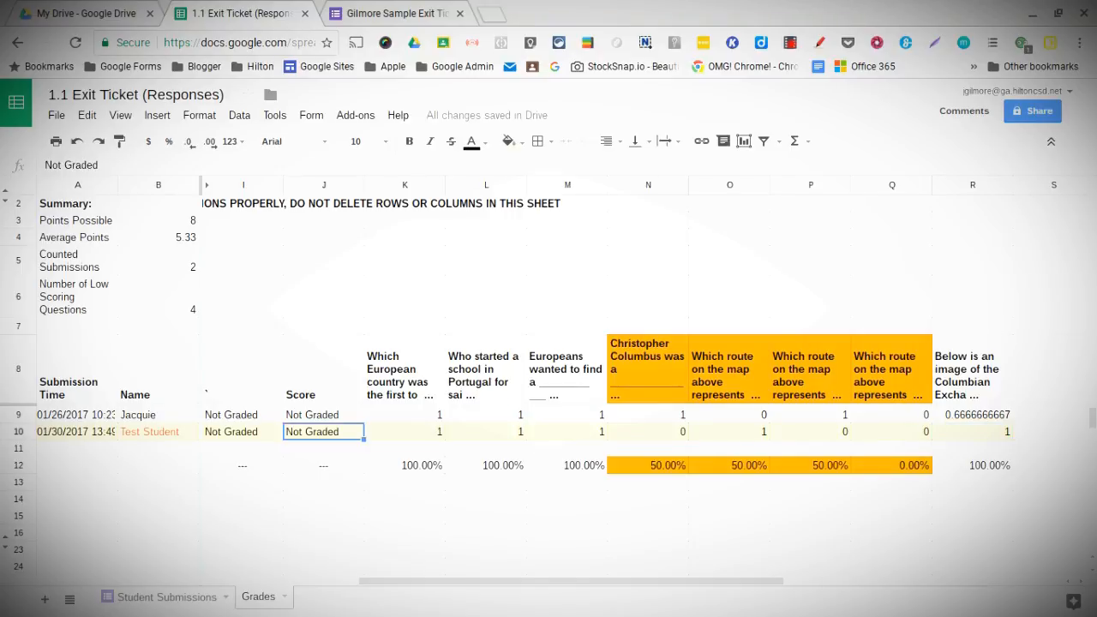
pyautogui.press('Left')
pyautogui.press('Right')
pyautogui.press('Right')
pyautogui.press('Right')
pyautogui.press('Right')
pyautogui.press('Right')
pyautogui.press('Right')
pyautogui.press('Right')
pyautogui.press('Left')
pyautogui.press('Right')
pyautogui.press('Right')
pyautogui.press('Right')
pyautogui.press('Right')
pyautogui.press('Right')
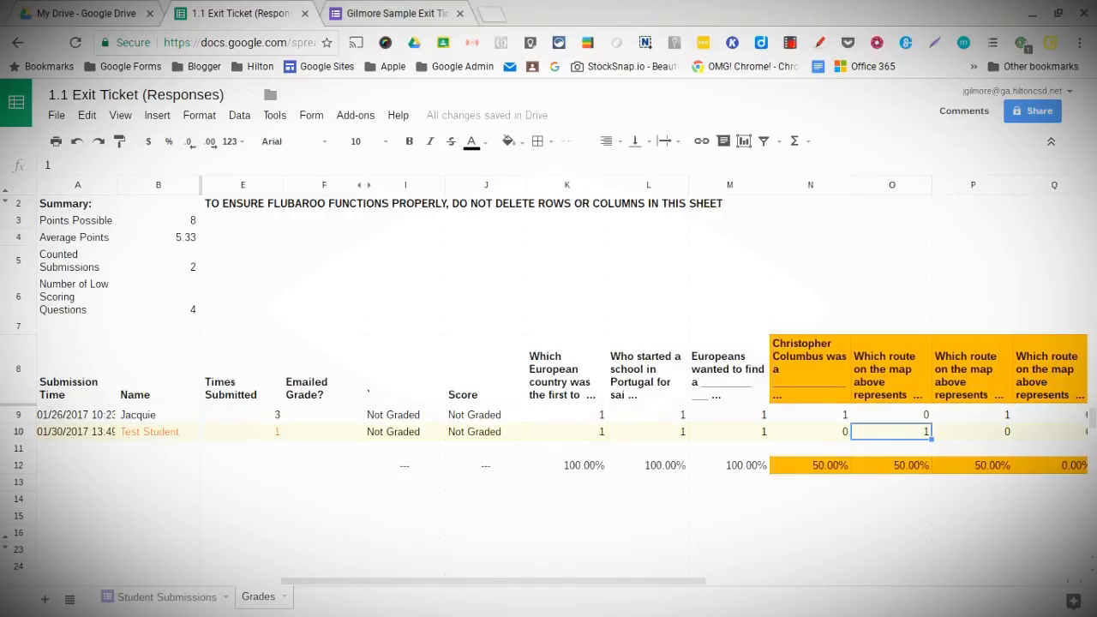
pyautogui.press('Right')
pyautogui.press('Right')
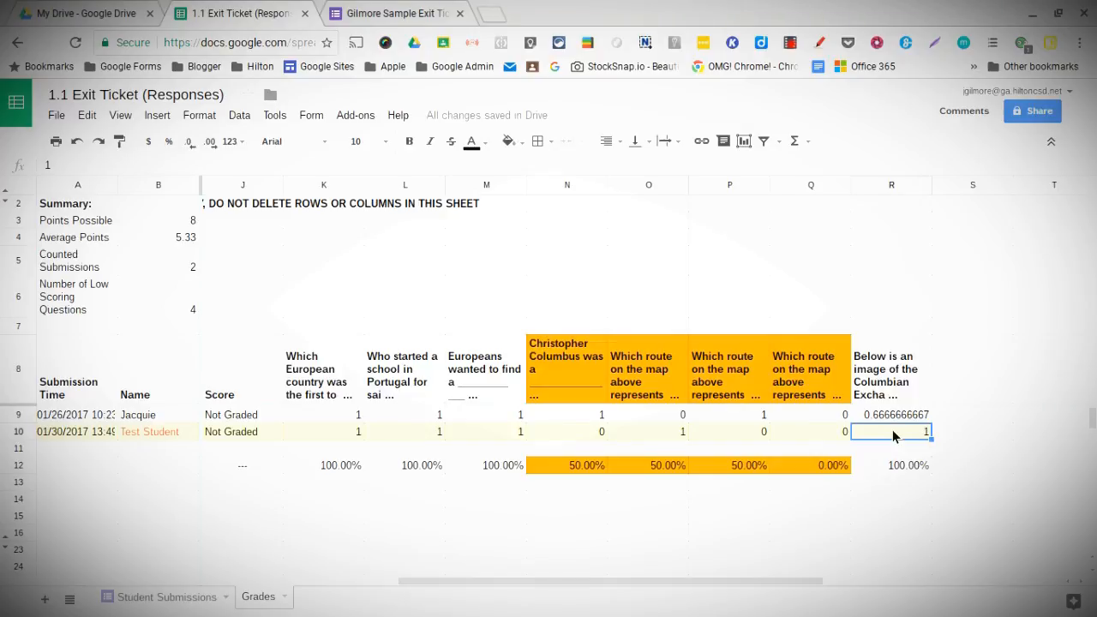
# Set the first student's Columbian Exchange score in R9 to 2 and check the percentage formula in R12.
pyautogui.click(912, 471)
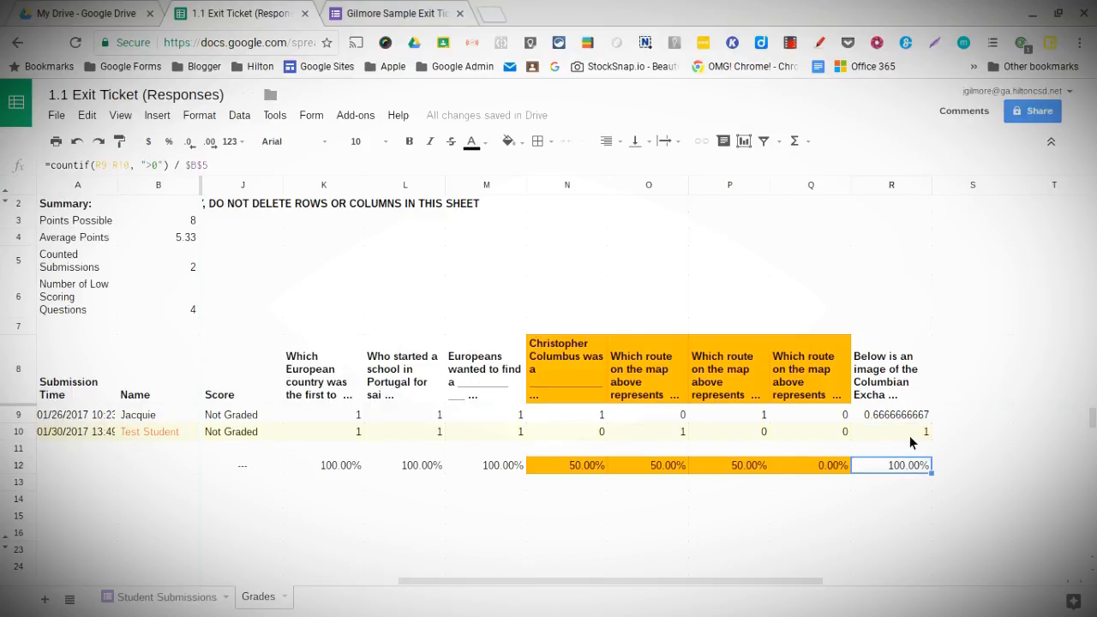
pyautogui.click(900, 414)
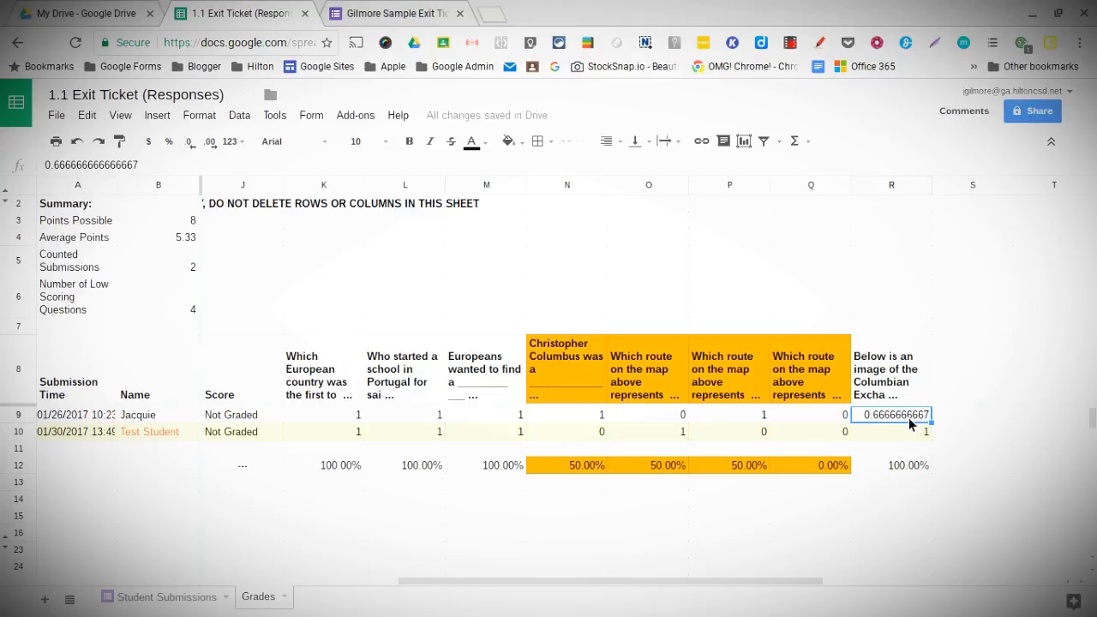
pyautogui.press('Delete')
pyautogui.write('2')
pyautogui.click(929, 470)
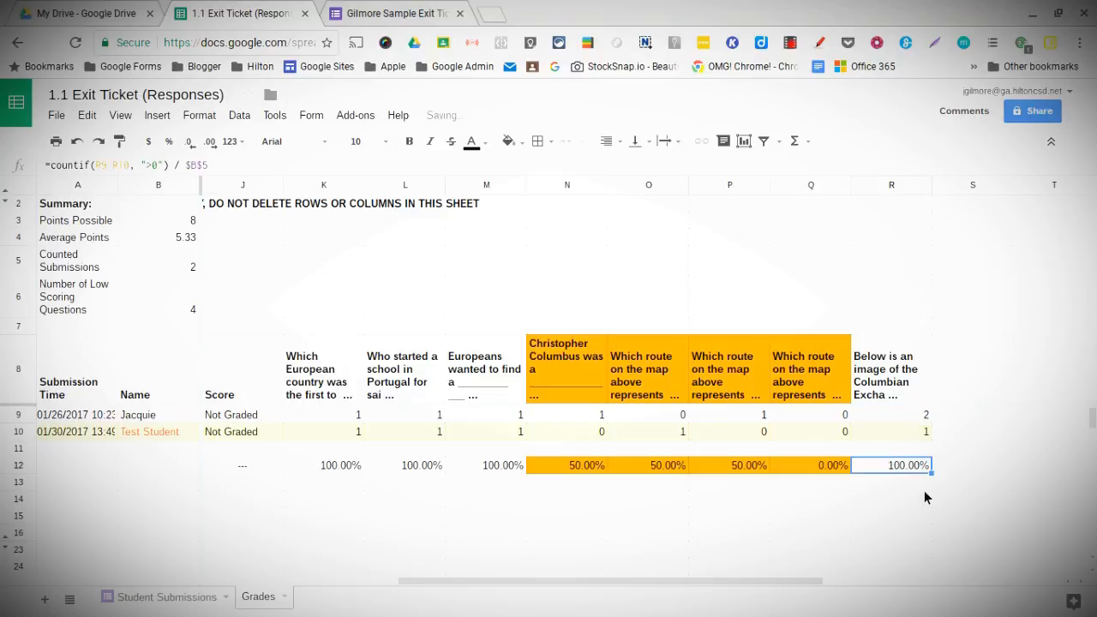
# Set the Test Student's Columbian Exchange score in R10 to 3 and inspect the percentage in R12 again.
pyautogui.click(904, 433)
pyautogui.write('3')
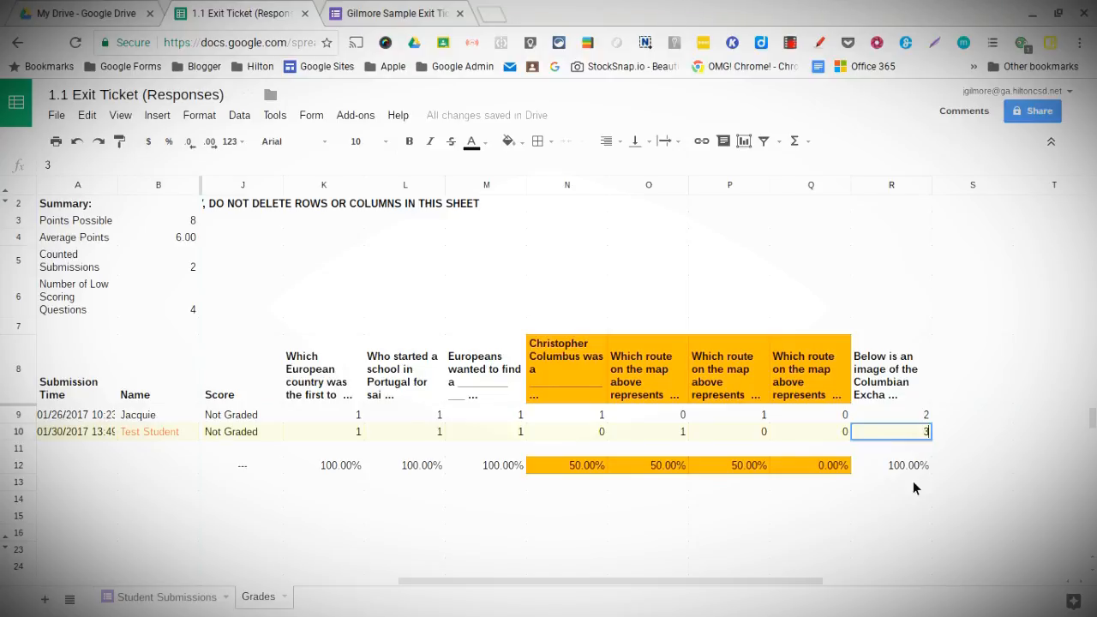
pyautogui.click(911, 478)
pyautogui.click(909, 467)
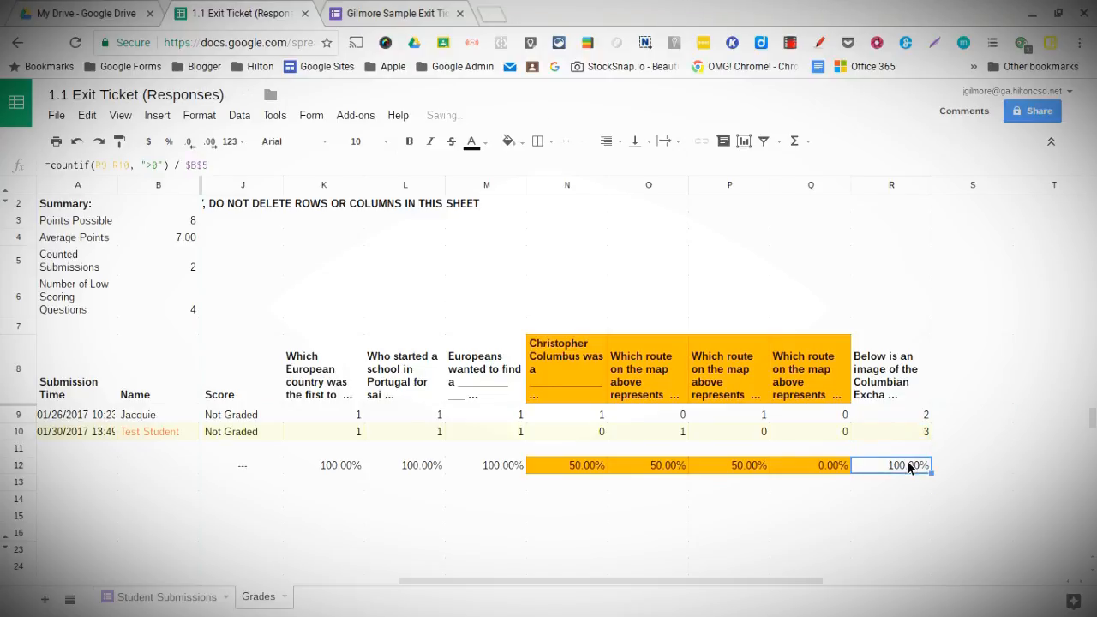
# Review the manually entered Columbian Exchange scores in R9 and R10 against the question percentages.
pyautogui.click(912, 414)
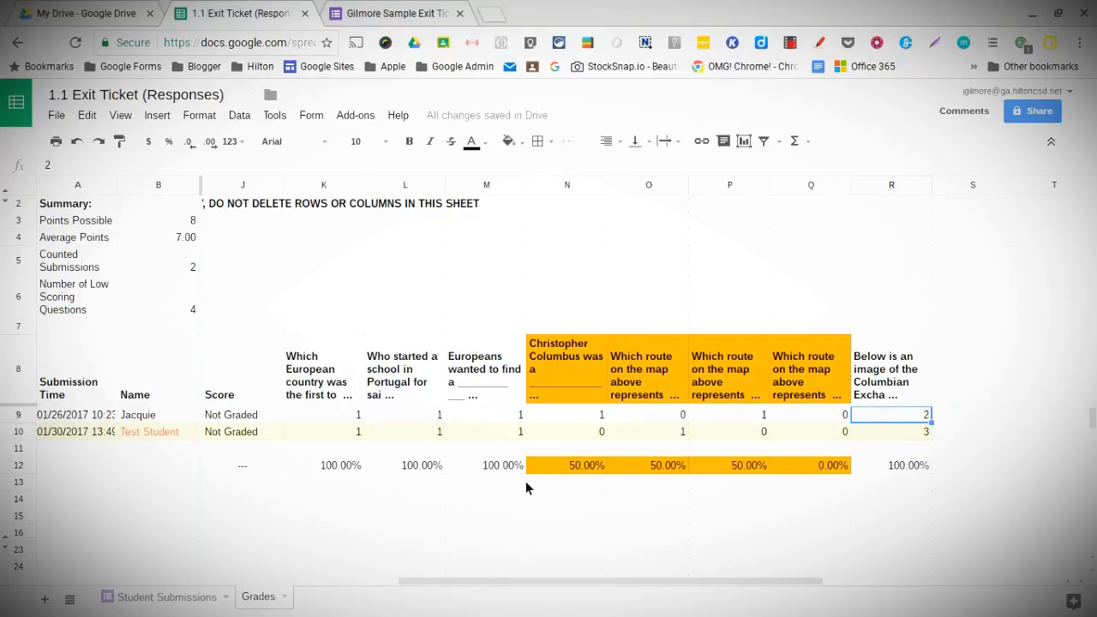
pyautogui.scroll(-1, 913, 435)
pyautogui.scroll(1, 914, 437)
pyautogui.click(897, 434)
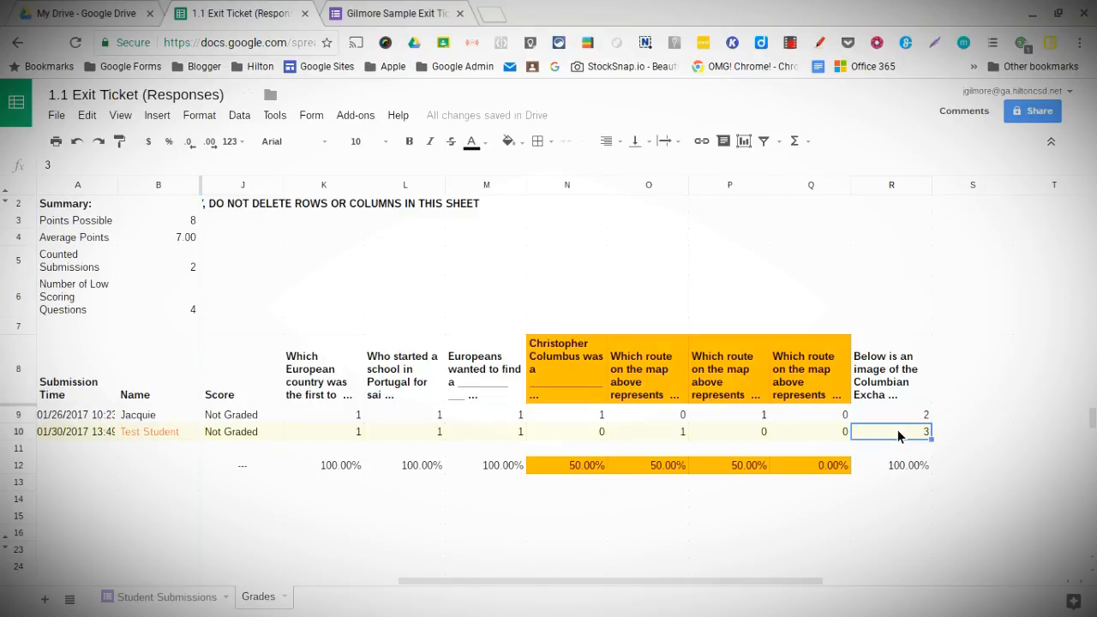
pyautogui.click(892, 418)
pyautogui.click(889, 439)
pyautogui.click(367, 118)
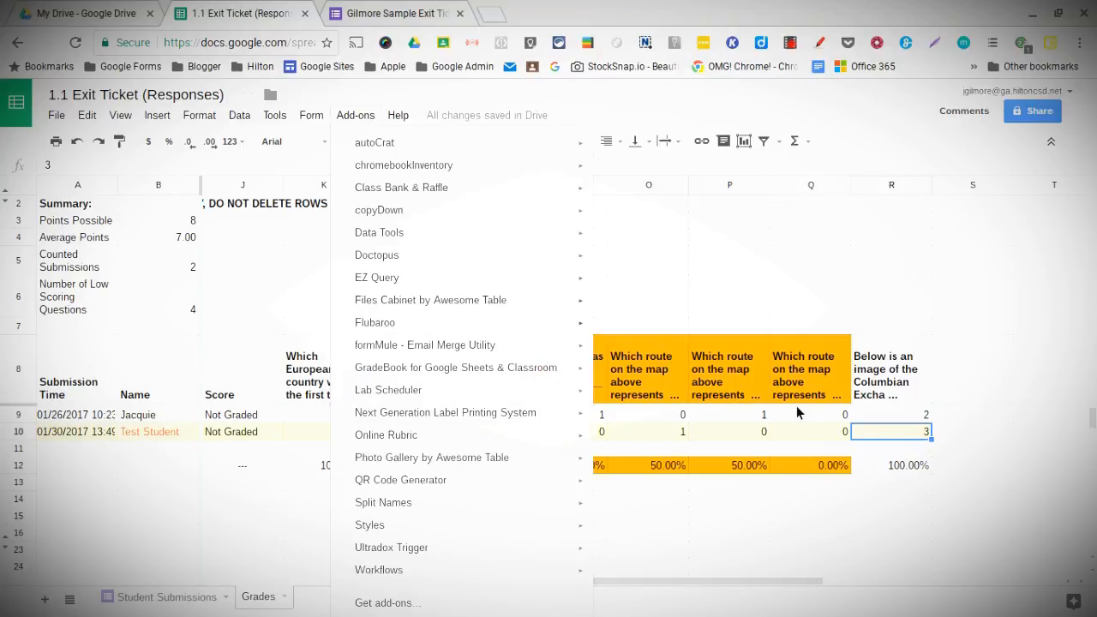
pyautogui.click(909, 415)
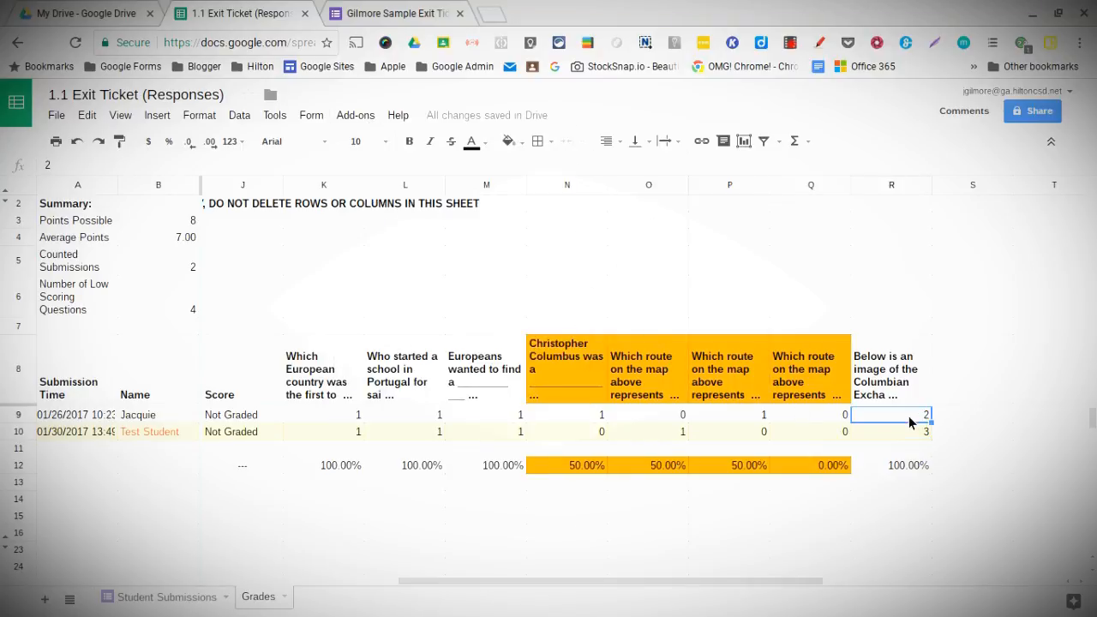
# Start Flubaroo's Regrade Assignment from the Grades sheet and agree to update the existing grades.
pyautogui.click(355, 116)
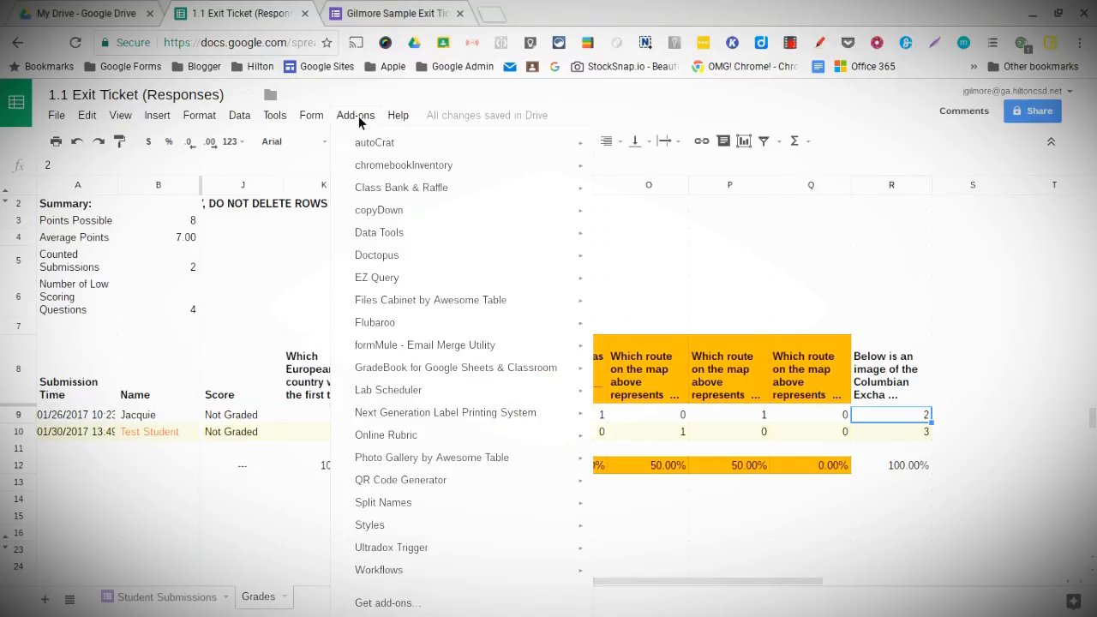
pyautogui.moveTo(399, 326)
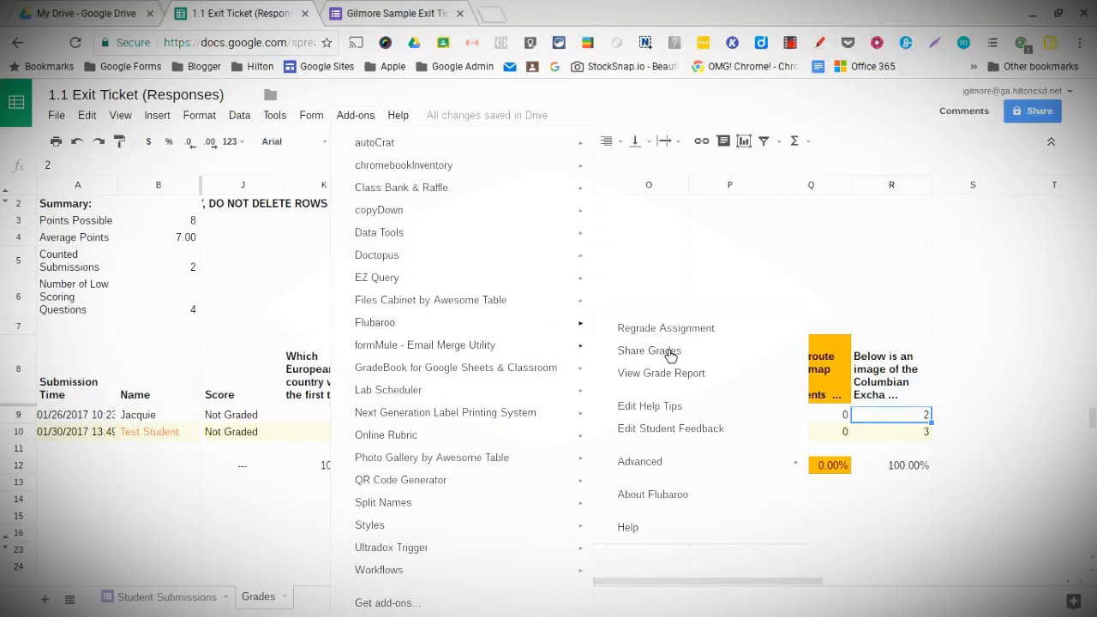
pyautogui.click(681, 334)
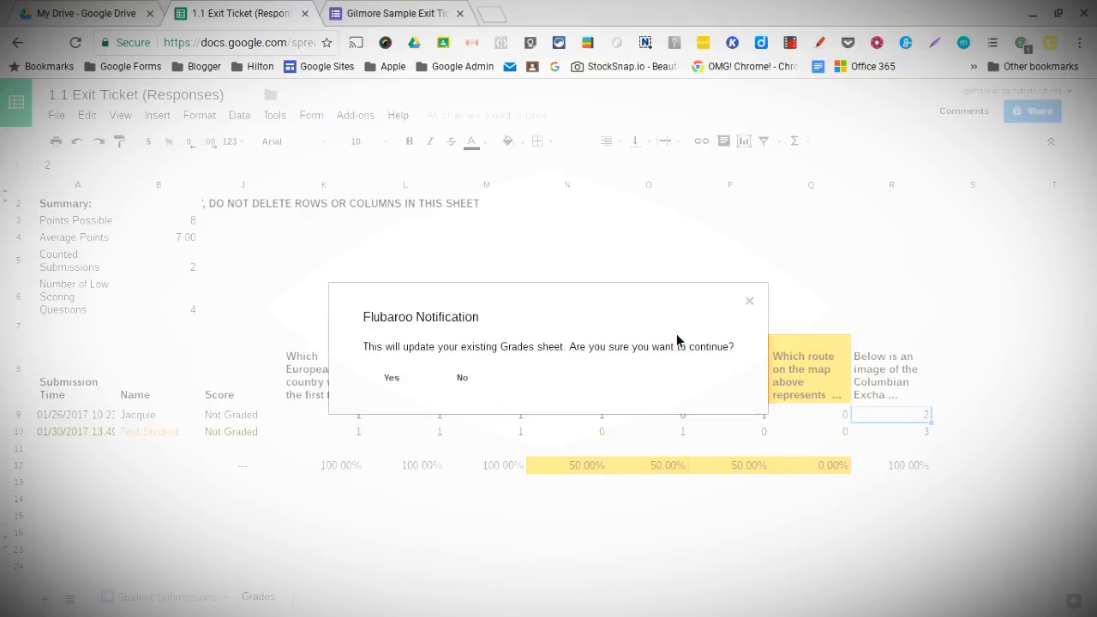
pyautogui.click(392, 378)
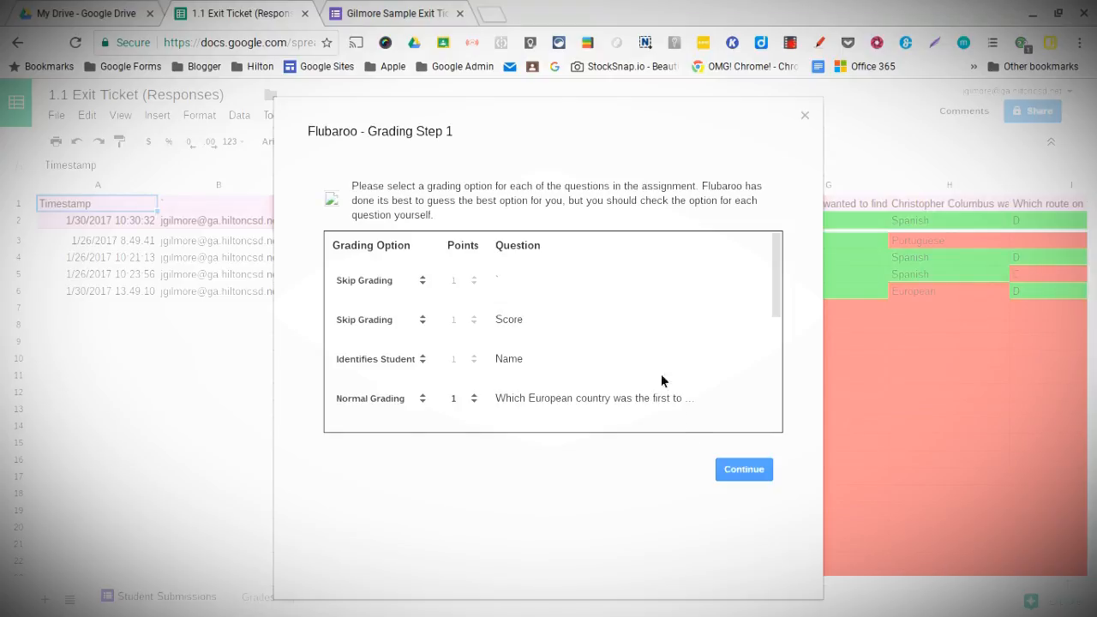
# Set the Columbian Exchange question to 3 points in Flubaroo's grading options, then run the regrade through to completion.
pyautogui.moveTo(777, 279); pyautogui.dragTo(790, 424)
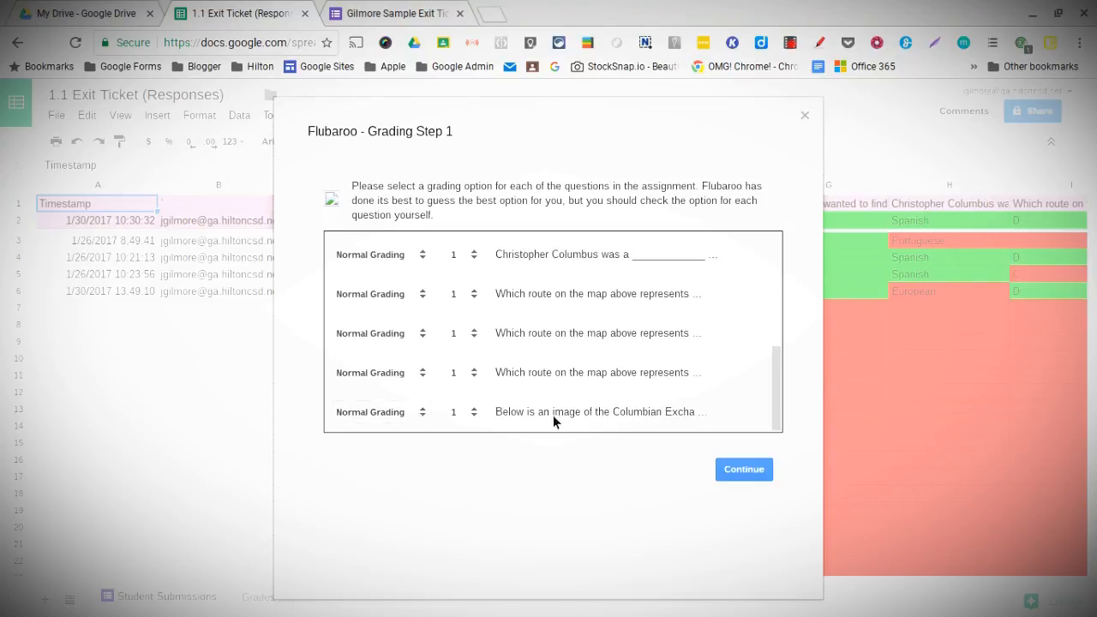
pyautogui.click(473, 420)
pyautogui.click(465, 457)
pyautogui.click(742, 470)
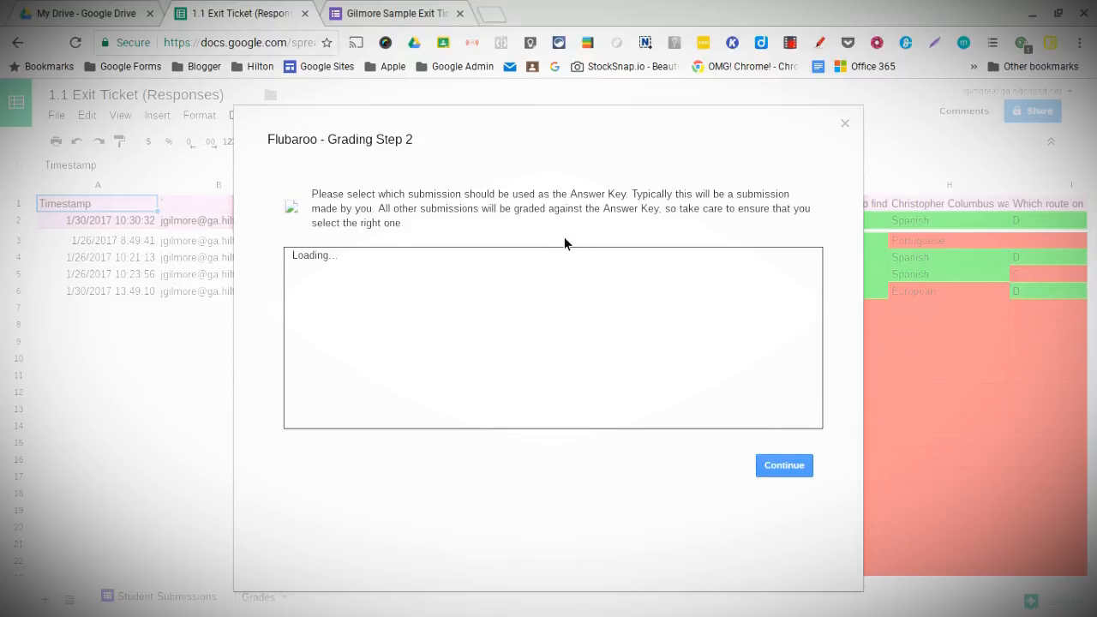
pyautogui.click(777, 470)
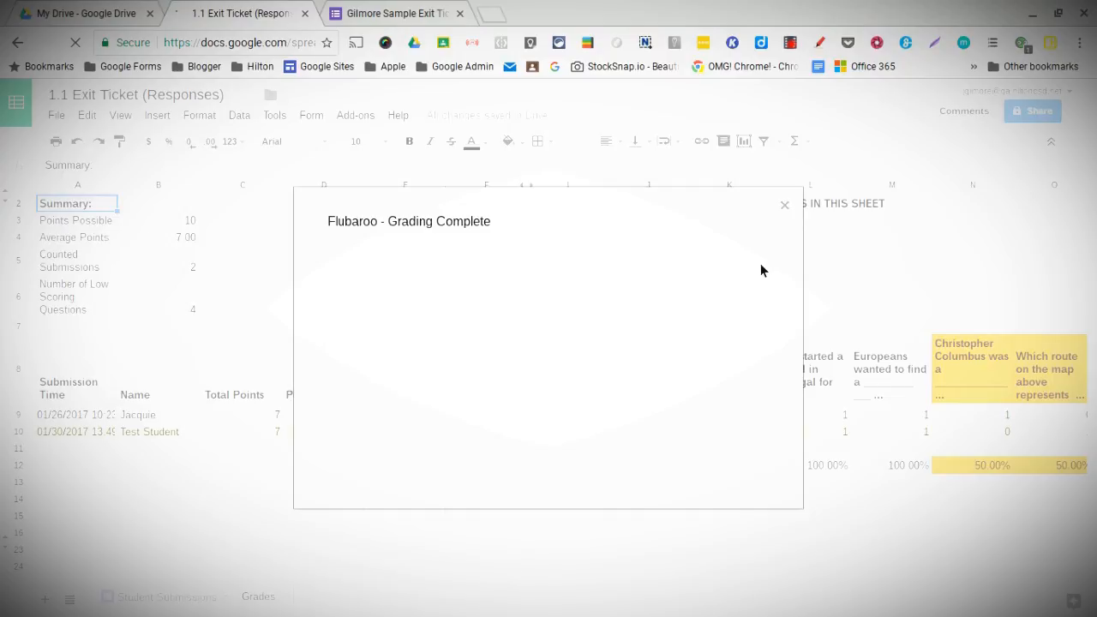
pyautogui.click(784, 205)
# Examine the Test Student's regraded scores in row 10, from the overall percentage through the Columbian Exchange question.
pyautogui.click(346, 418)
pyautogui.click(345, 428)
pyautogui.press('Right')
pyautogui.press('Right')
pyautogui.press('Right')
pyautogui.press('Right')
pyautogui.press('Right')
pyautogui.press('Right')
pyautogui.press('Right')
pyautogui.press('Right')
pyautogui.press('Right')
pyautogui.press('Right')
pyautogui.press('Right')
pyautogui.press('Right')
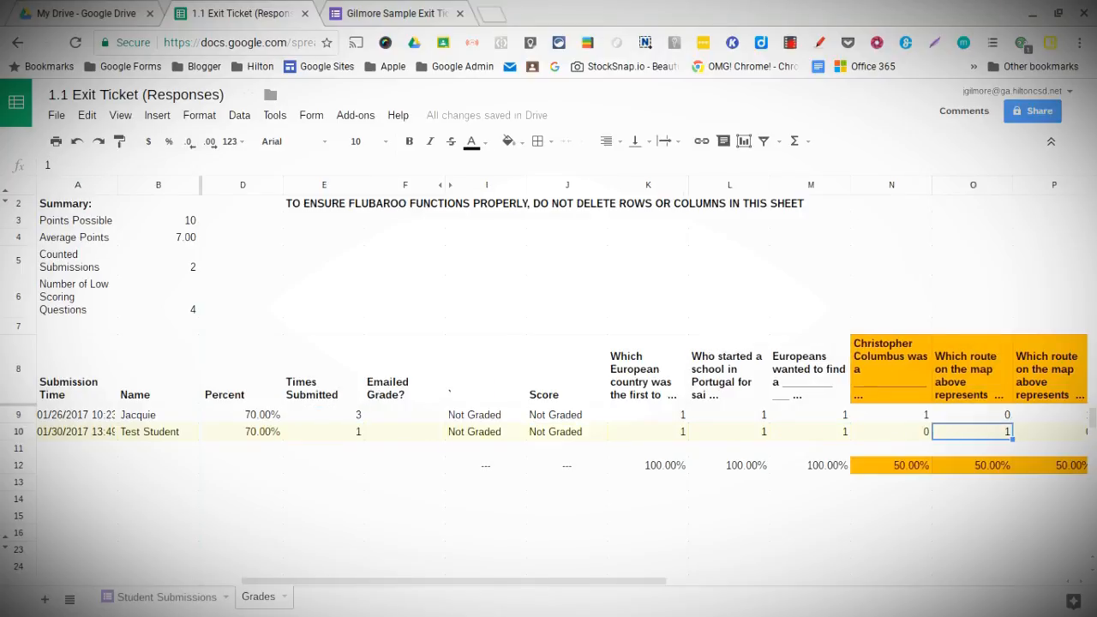
pyautogui.press('Right')
pyautogui.press('Right')
pyautogui.press('Right')
pyautogui.press('Right')
pyautogui.press('Left')
pyautogui.press('Left')
pyautogui.press('Left')
pyautogui.press('Left')
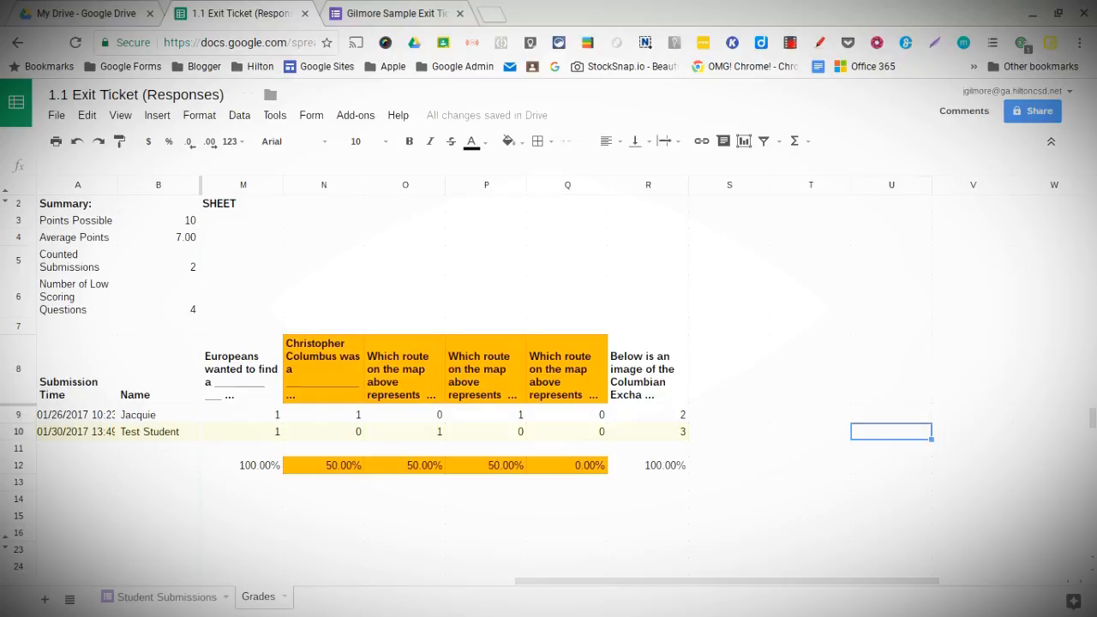
# Compare the students' question scores with the class percentages and their formulas across row 12 of the Grades sheet.
pyautogui.press('Up')
pyautogui.press('Down')
pyautogui.press('Up')
pyautogui.press('Down')
pyautogui.press('Down')
pyautogui.press('Up')
pyautogui.press('Up')
pyautogui.press('Up')
pyautogui.press('Down')
pyautogui.press('Down')
pyautogui.press('Down')
pyautogui.press('Down')
pyautogui.press('Left')
pyautogui.press('Left')
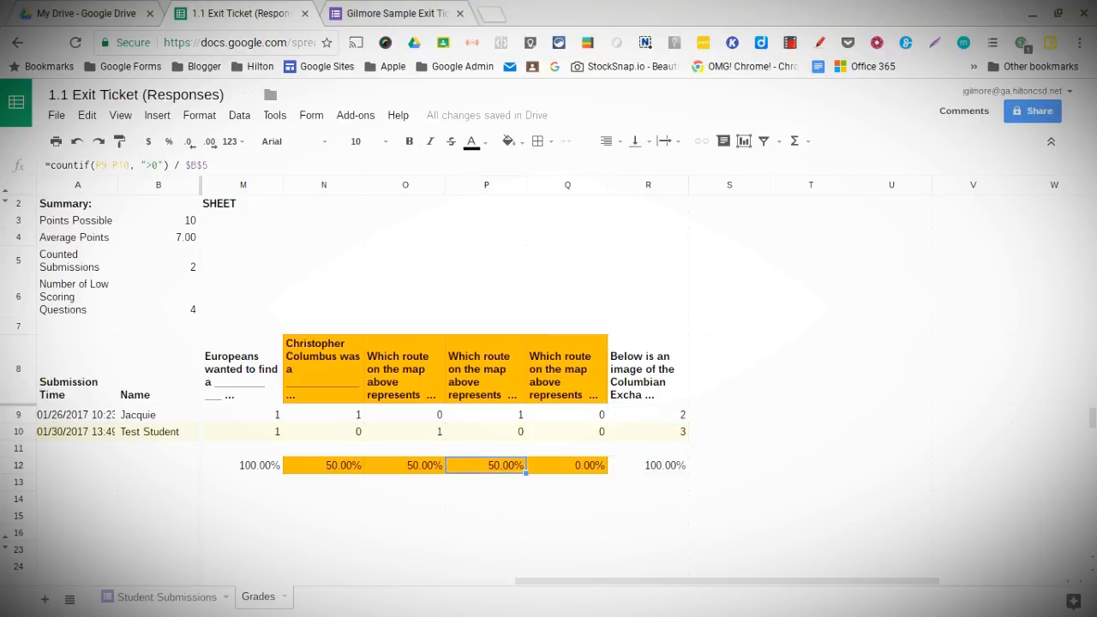
pyautogui.press('Left')
pyautogui.press('Left')
pyautogui.press('Left')
pyautogui.press('Left')
pyautogui.press('Left')
pyautogui.press('Left')
pyautogui.press('Left')
pyautogui.press('Left')
pyautogui.press('Left')
pyautogui.press('Left')
pyautogui.press('Left')
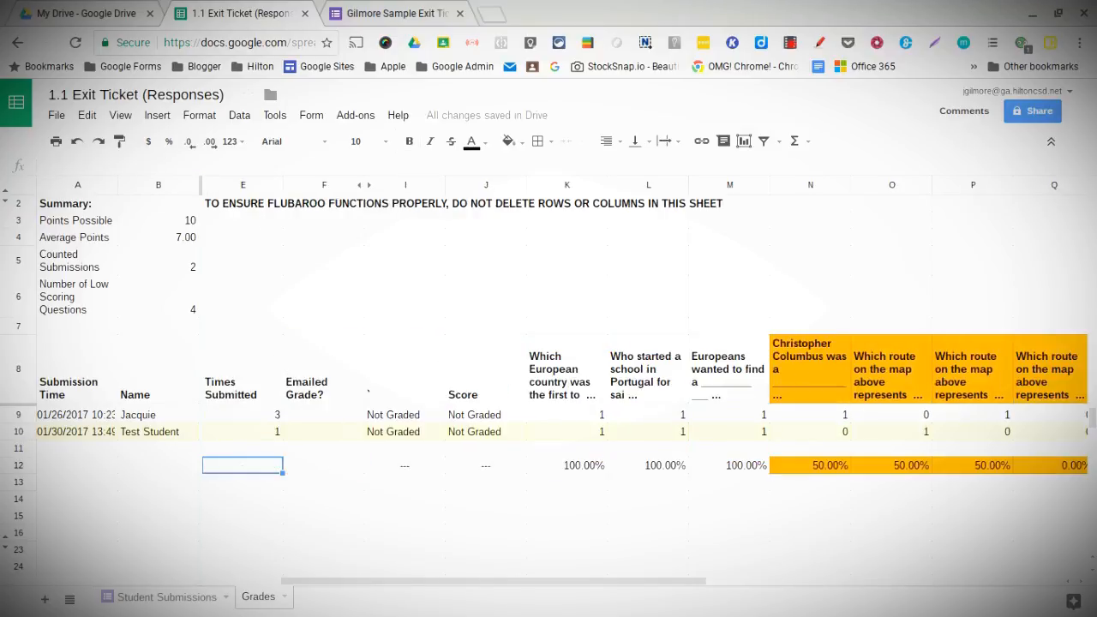
pyautogui.press('Left')
# Review the submission times and overall percentages in the two students' rows, 9 and 10.
pyautogui.press('Up')
pyautogui.press('Up')
pyautogui.press('Up')
pyautogui.press('Up')
pyautogui.press('Up')
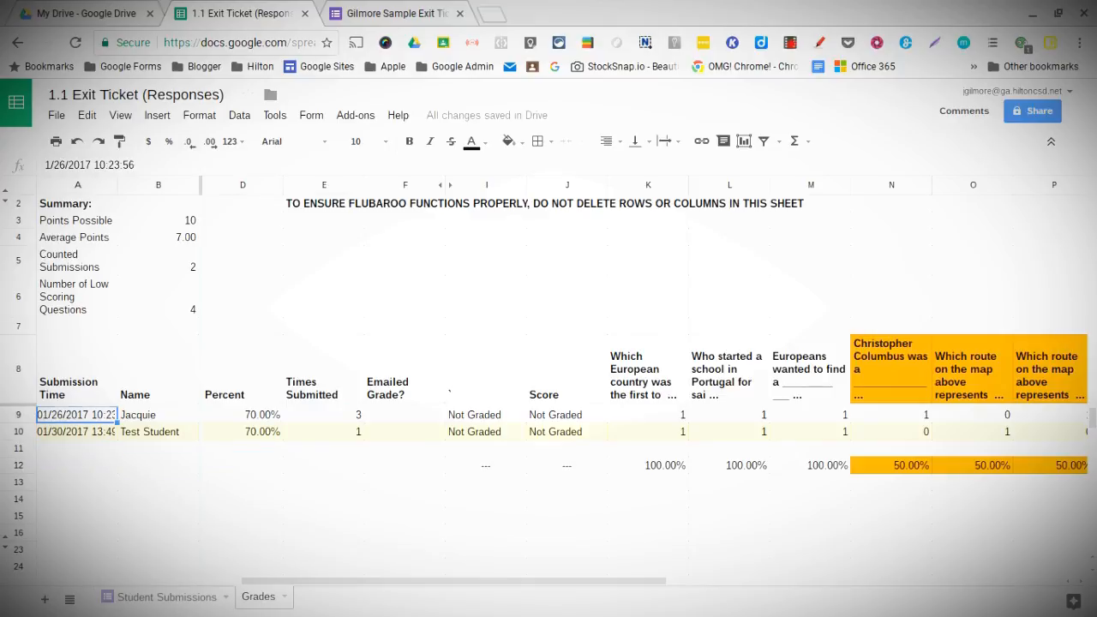
pyautogui.press('Down')
pyautogui.press('Down')
pyautogui.press('Down')
pyautogui.press('Down')
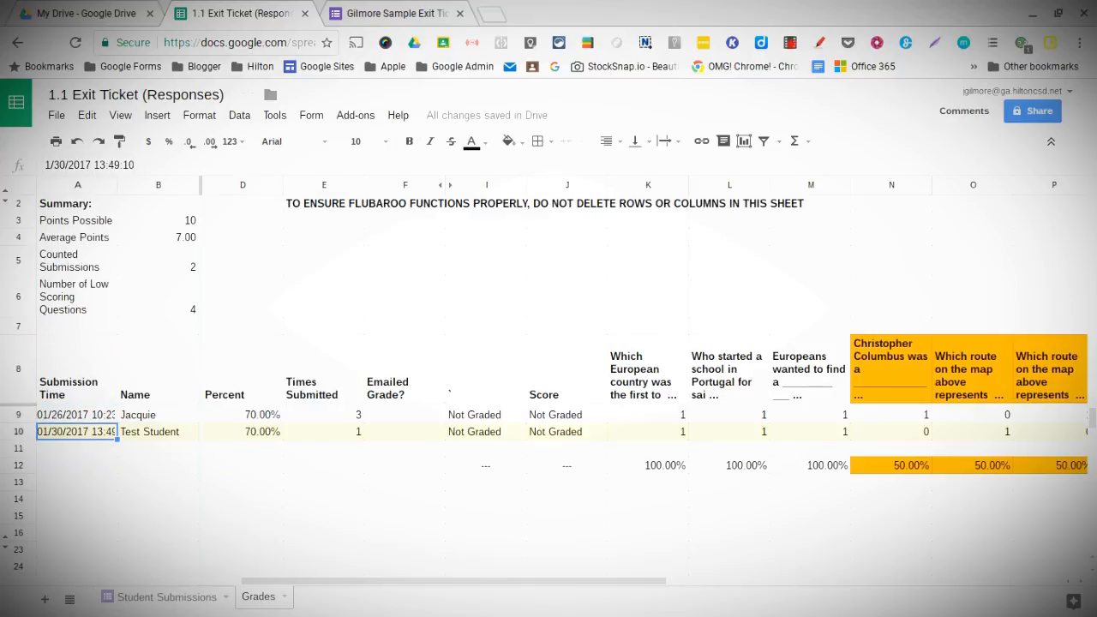